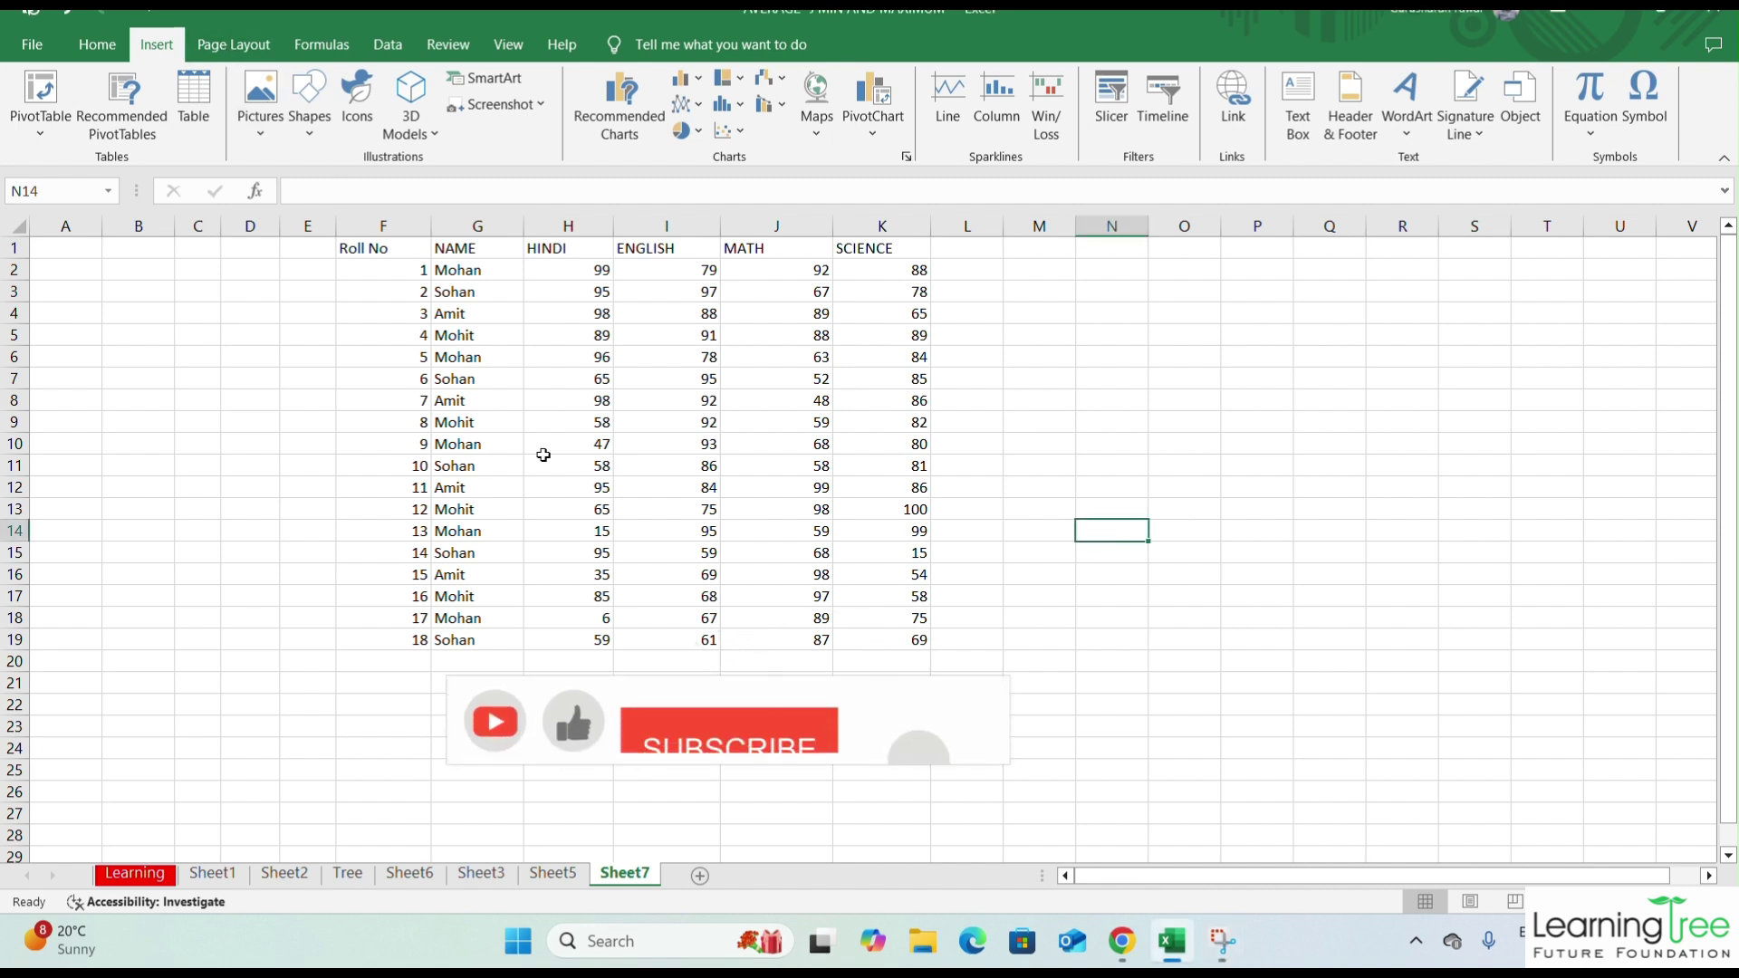
- Convert the marks data in F1:K19 into a table with headers
click(570, 419)
drag(365, 246, 916, 632)
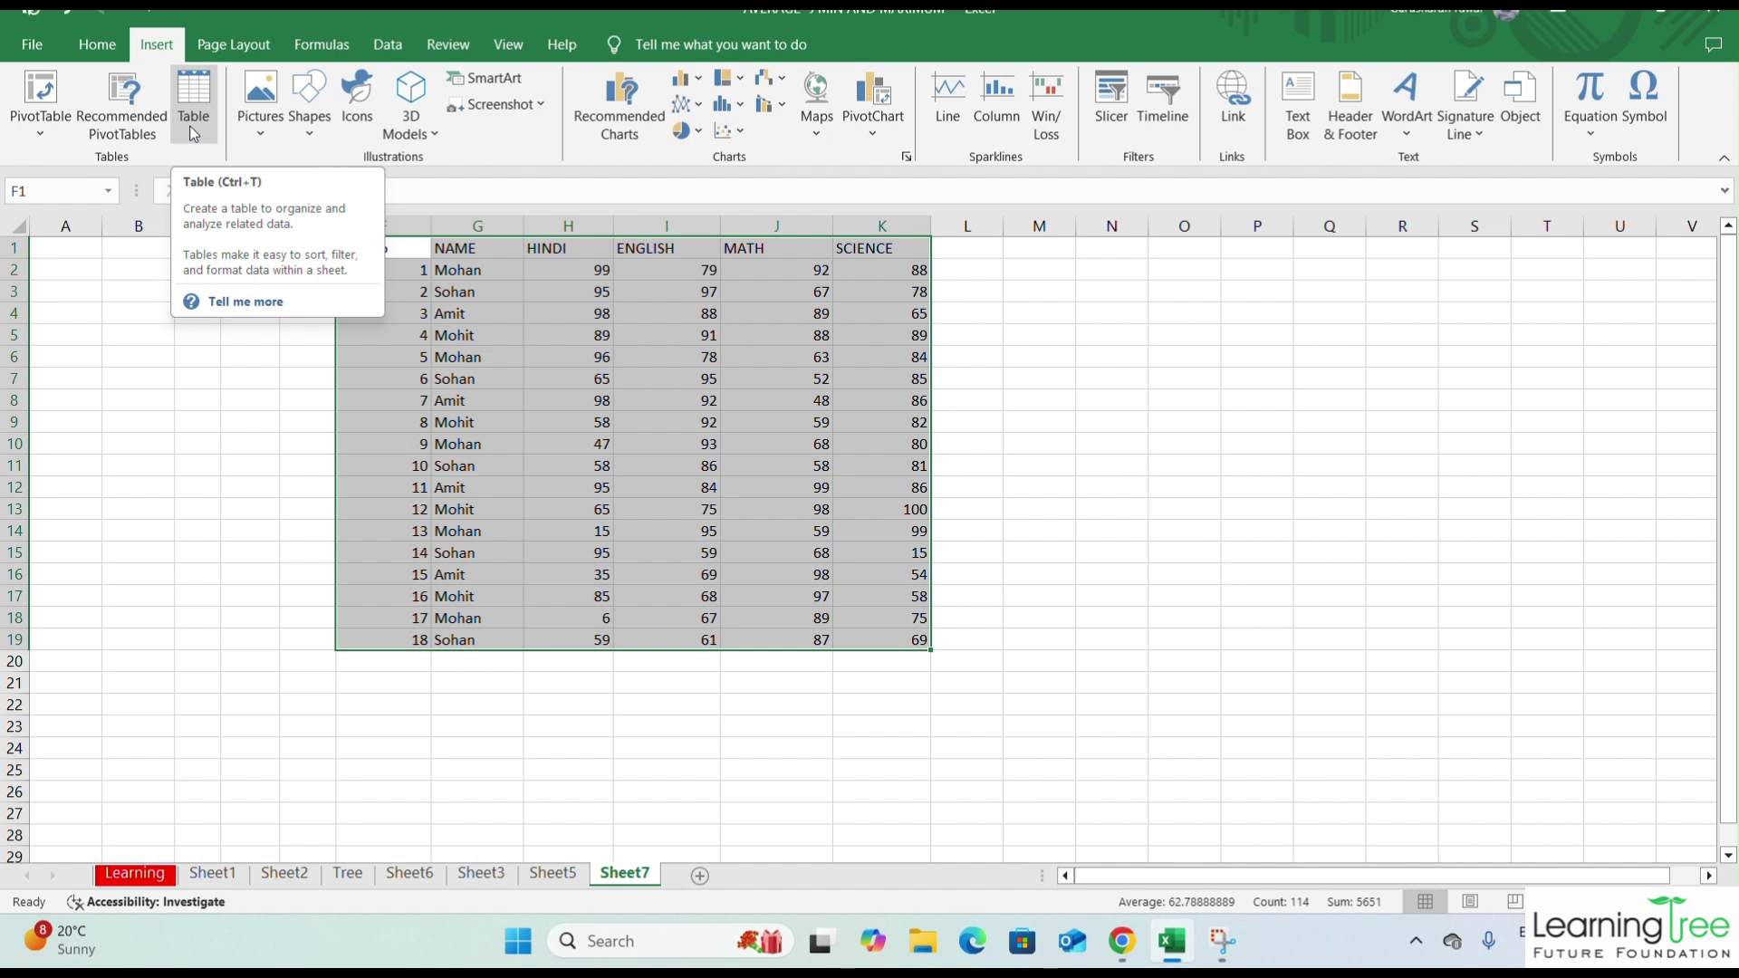
click(96, 45)
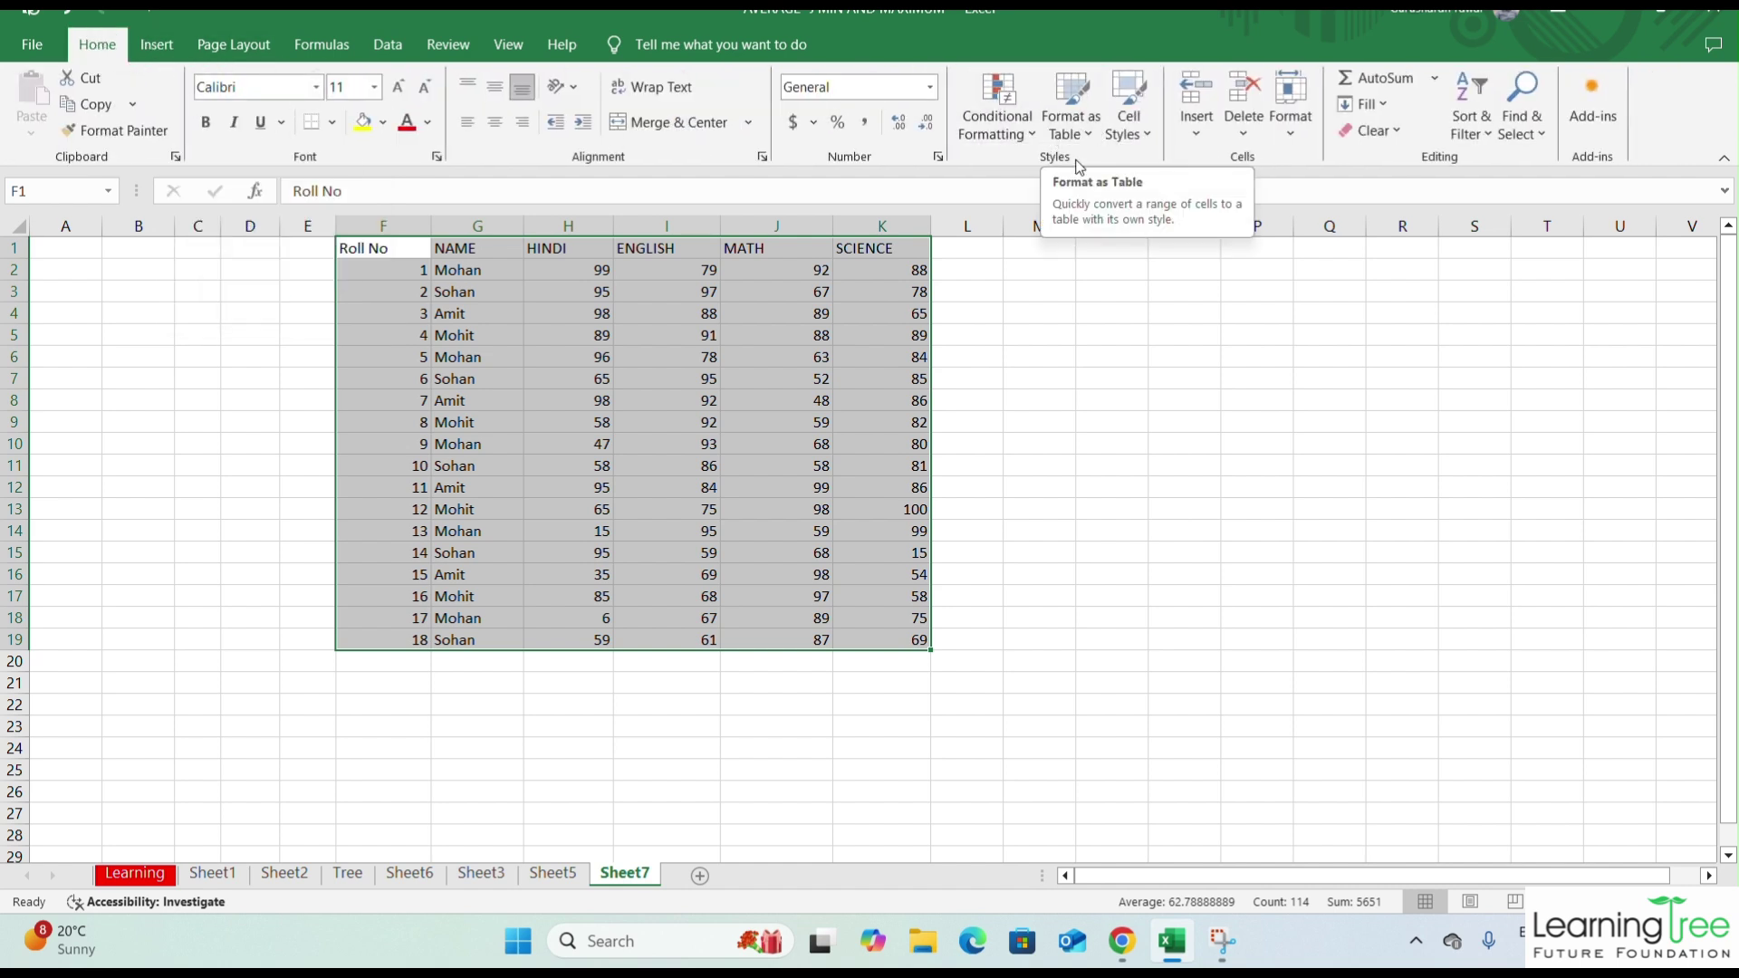
click(156, 44)
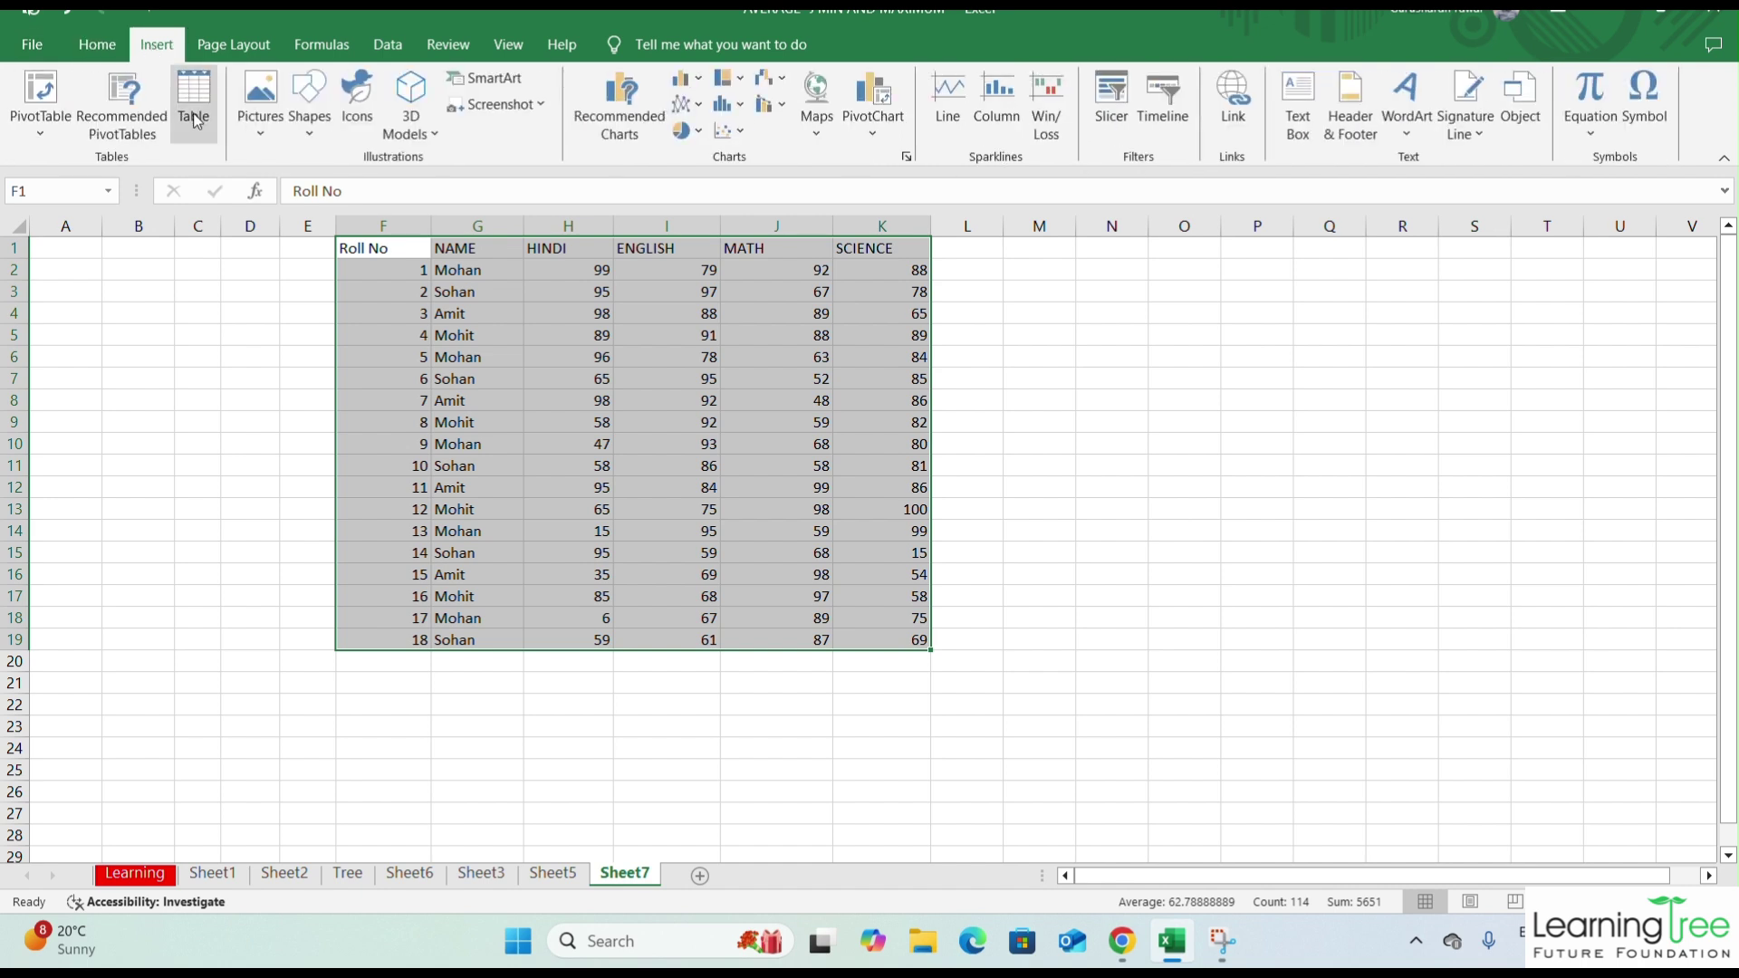
click(196, 113)
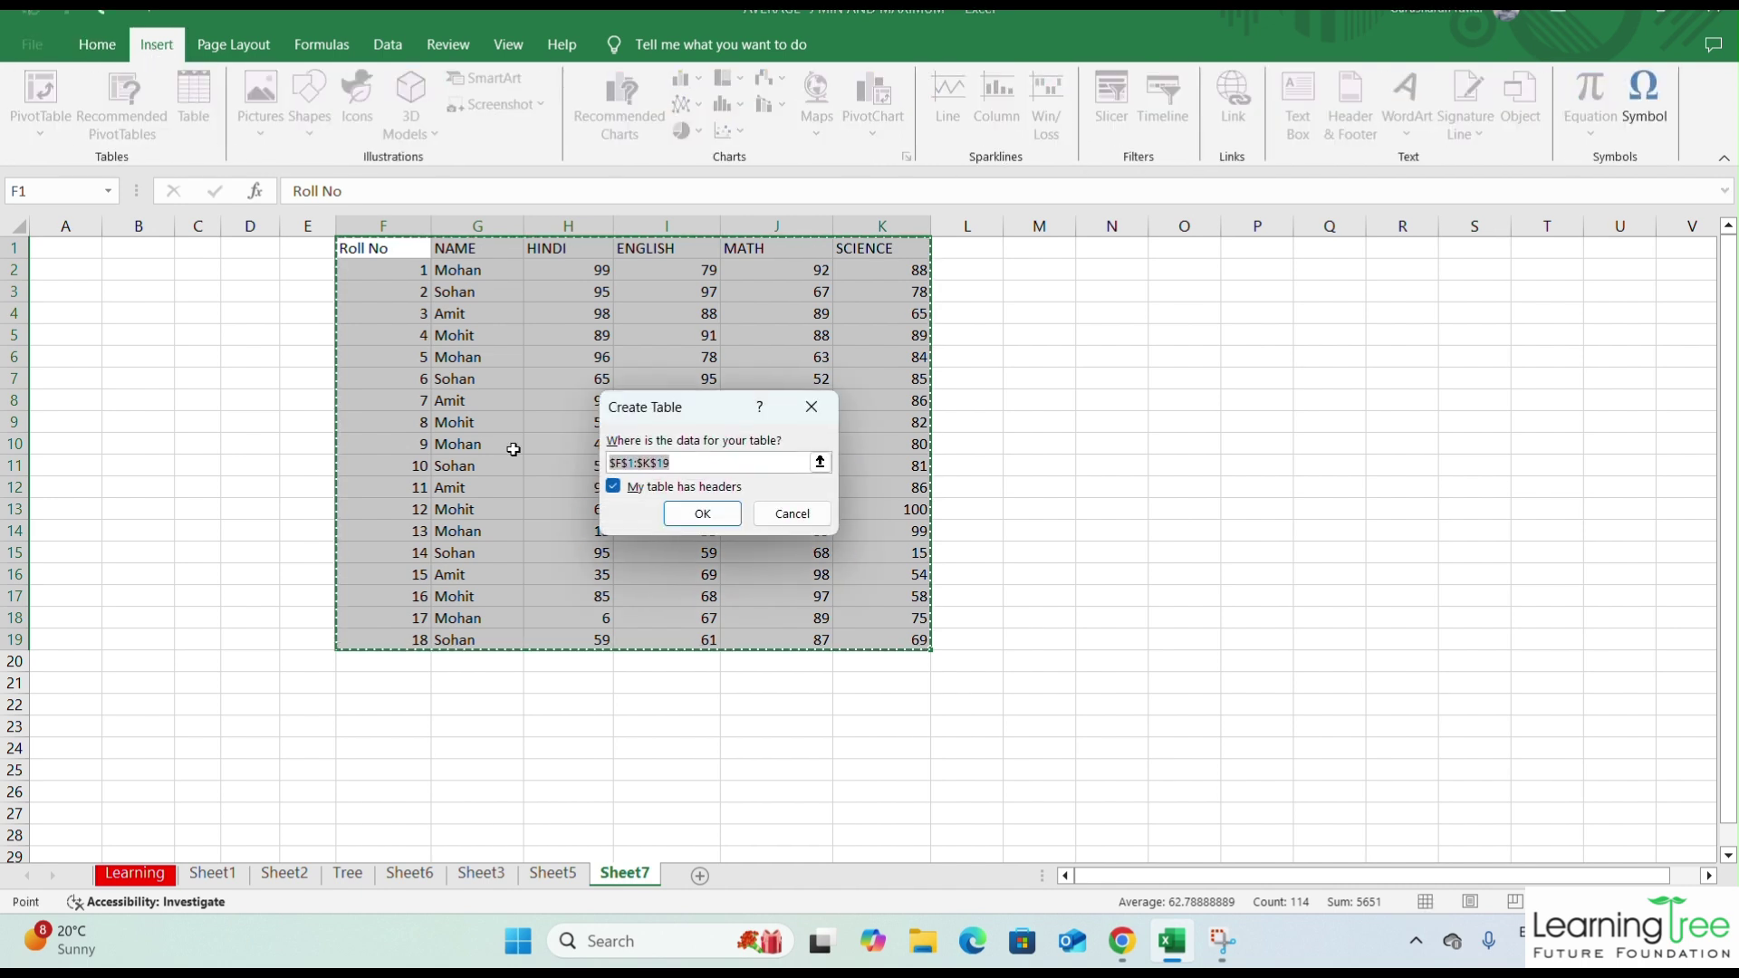
click(683, 515)
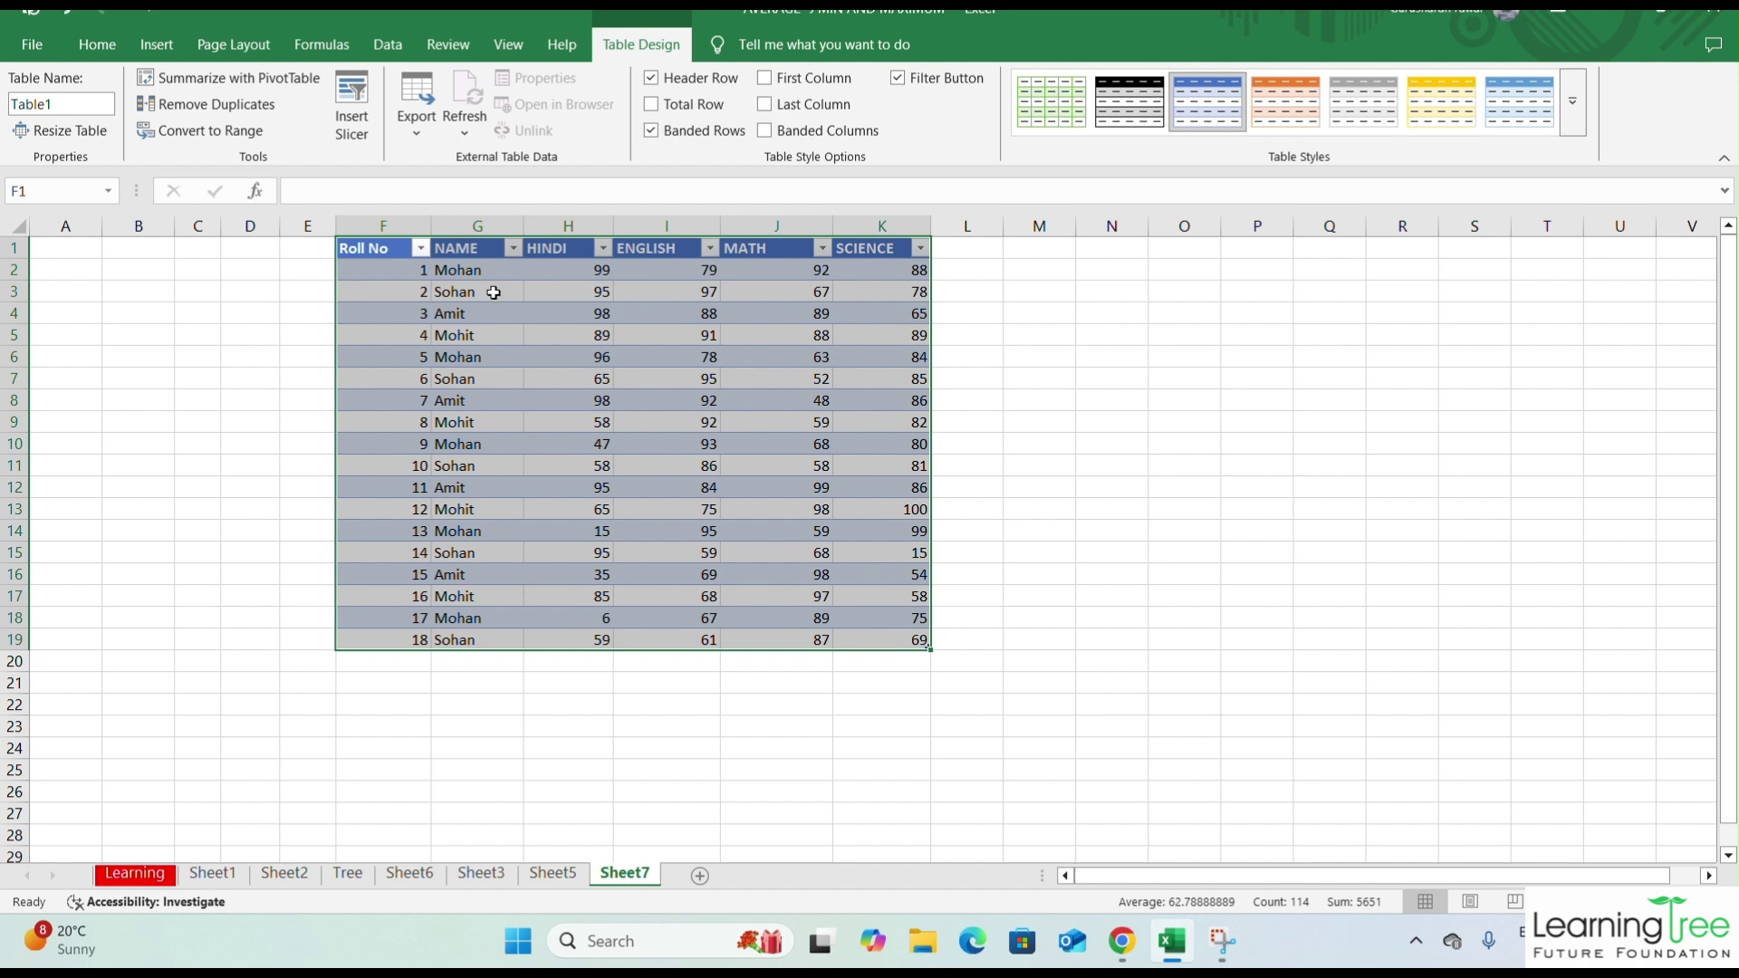
- Apply the Dividend theme to the workbook
click(243, 47)
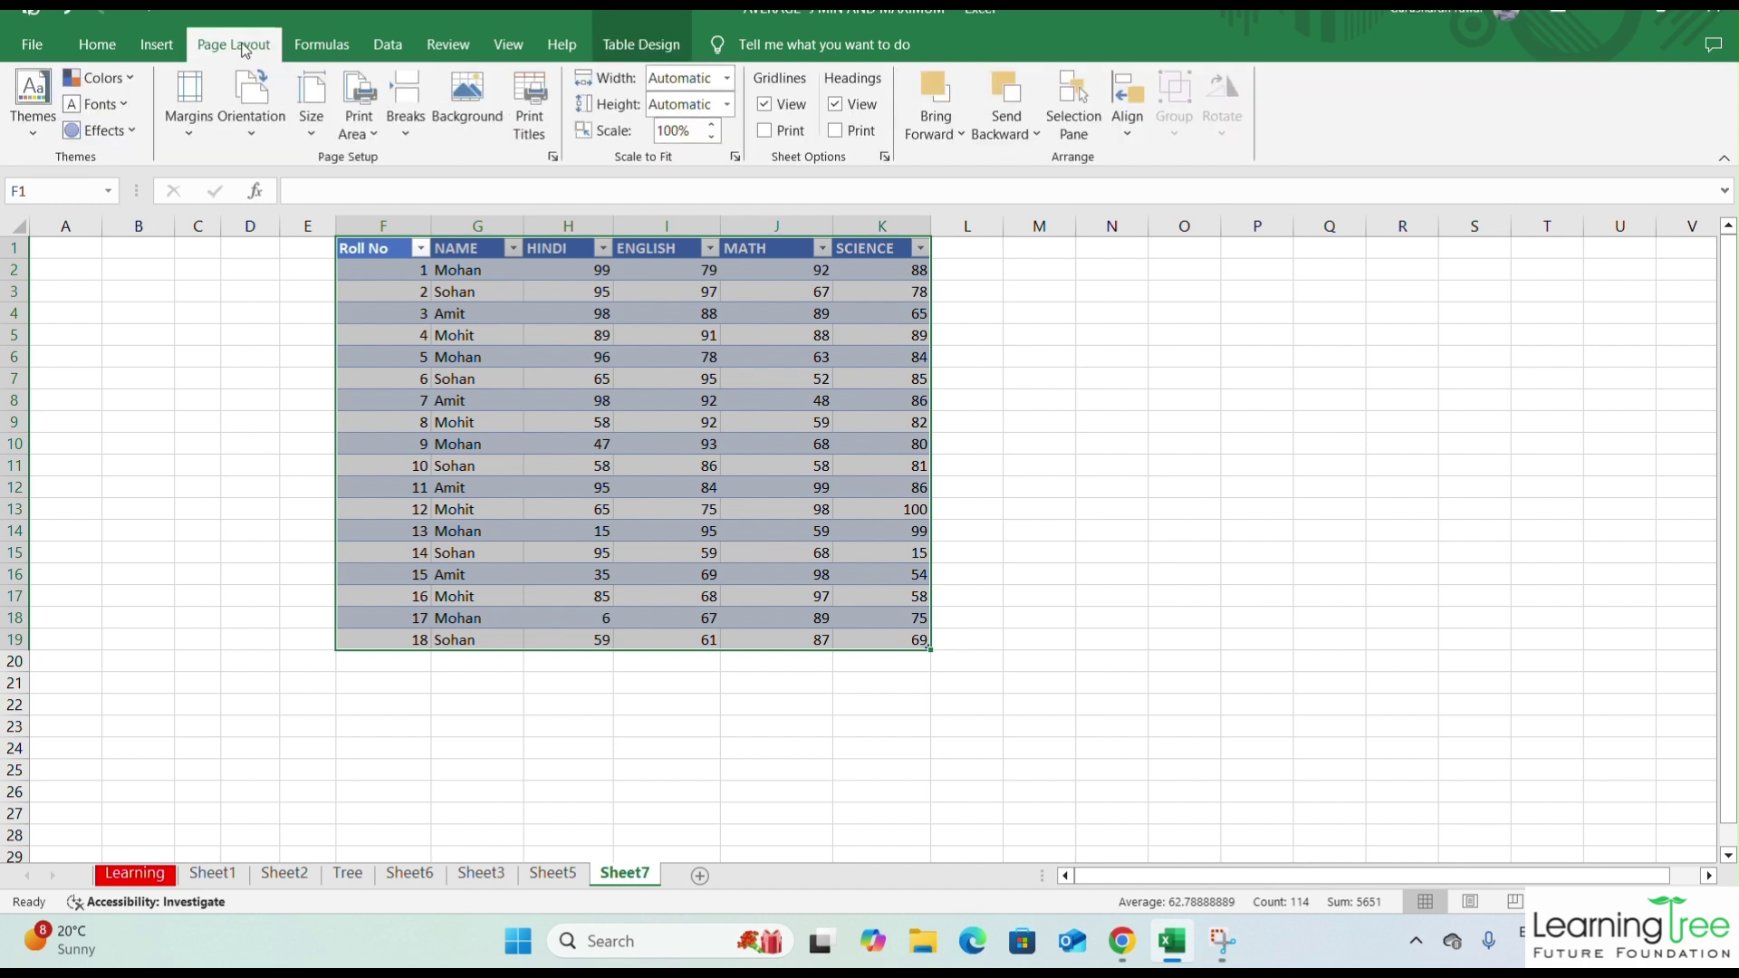
click(33, 136)
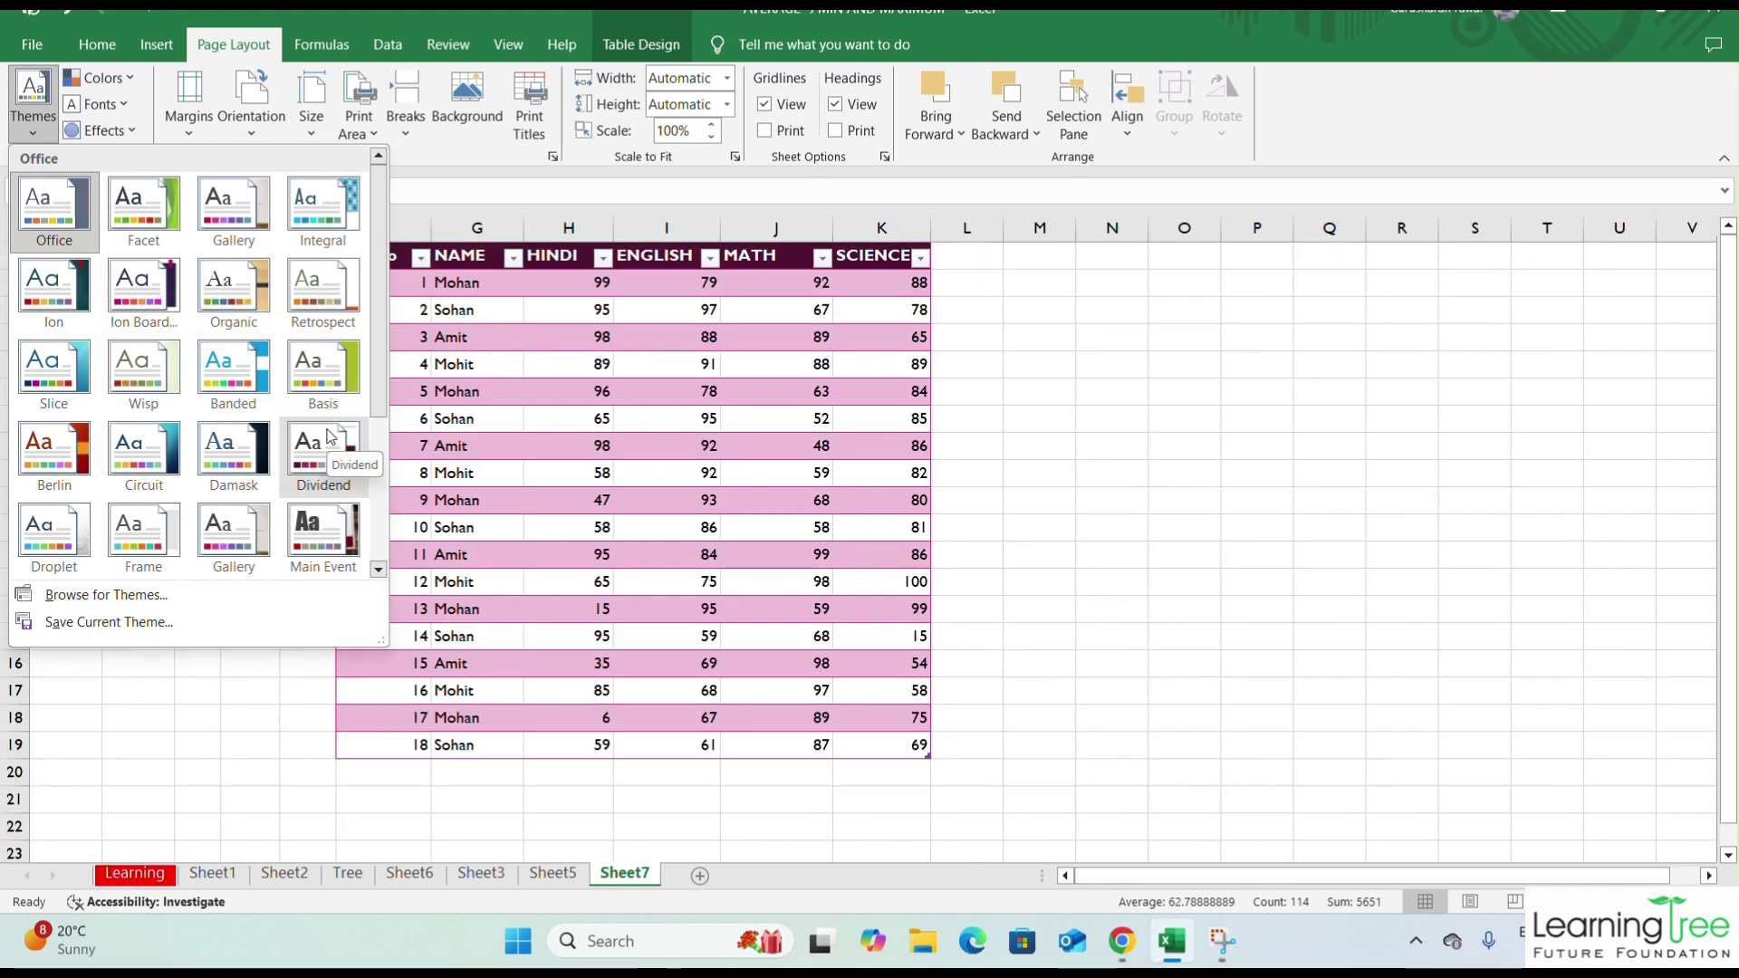
click(326, 440)
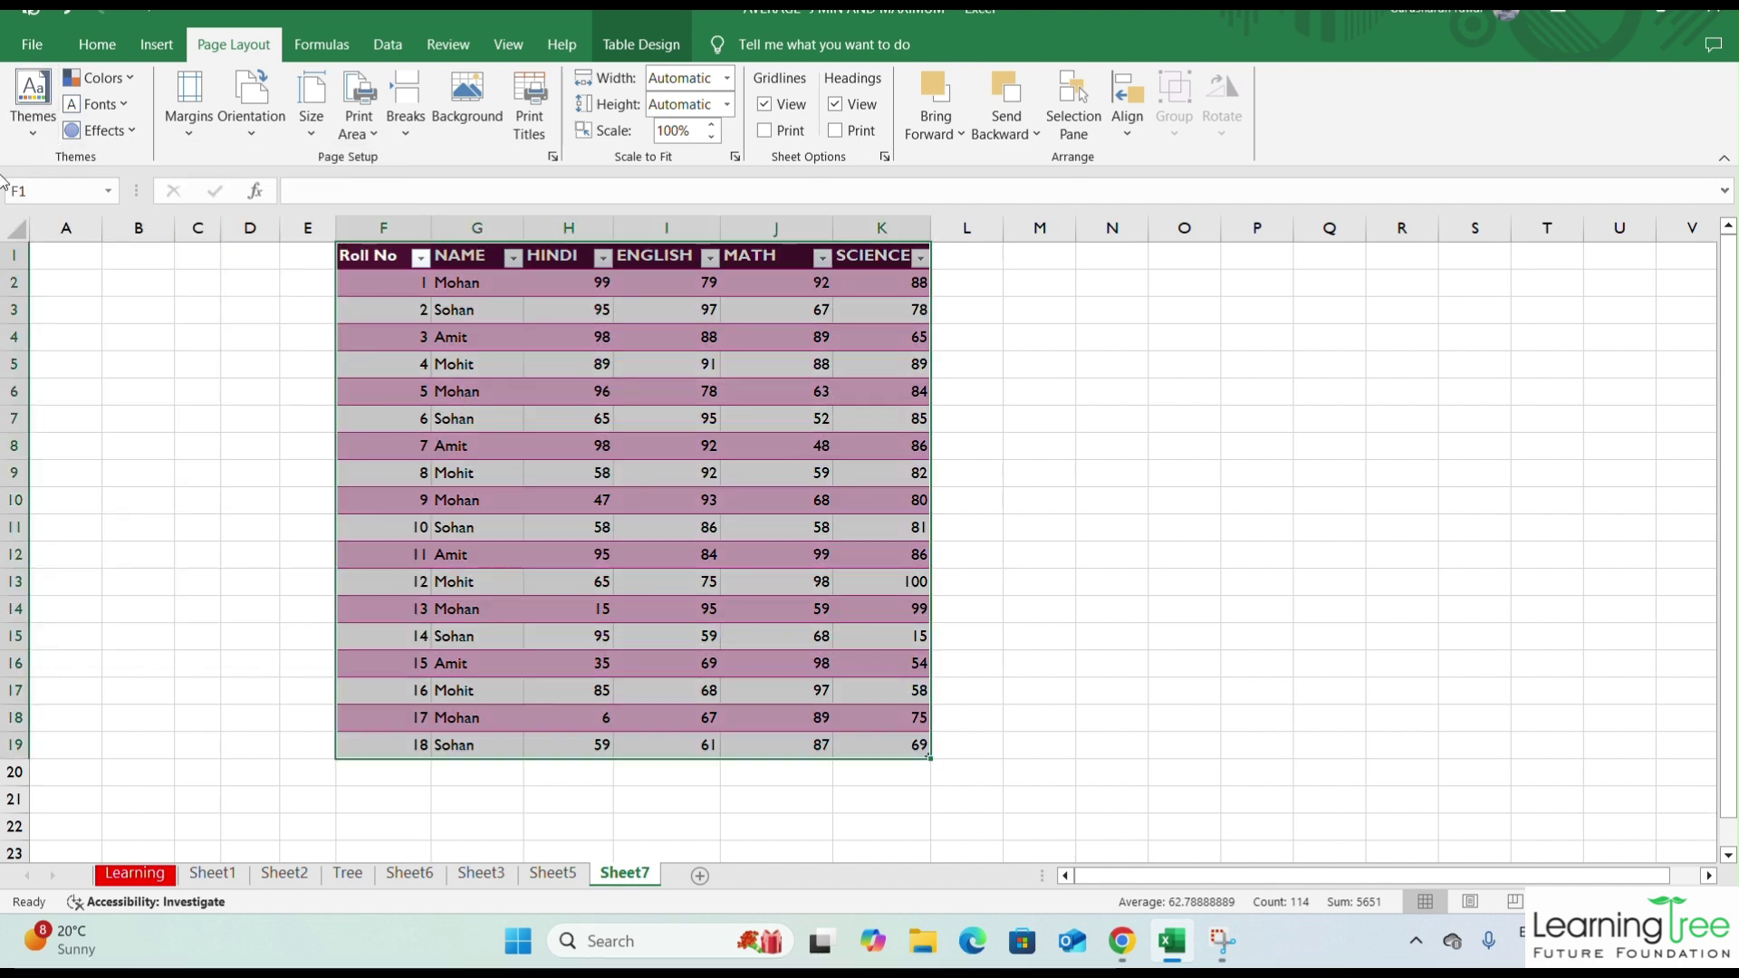
- Change the theme colors to Red Orange
click(34, 136)
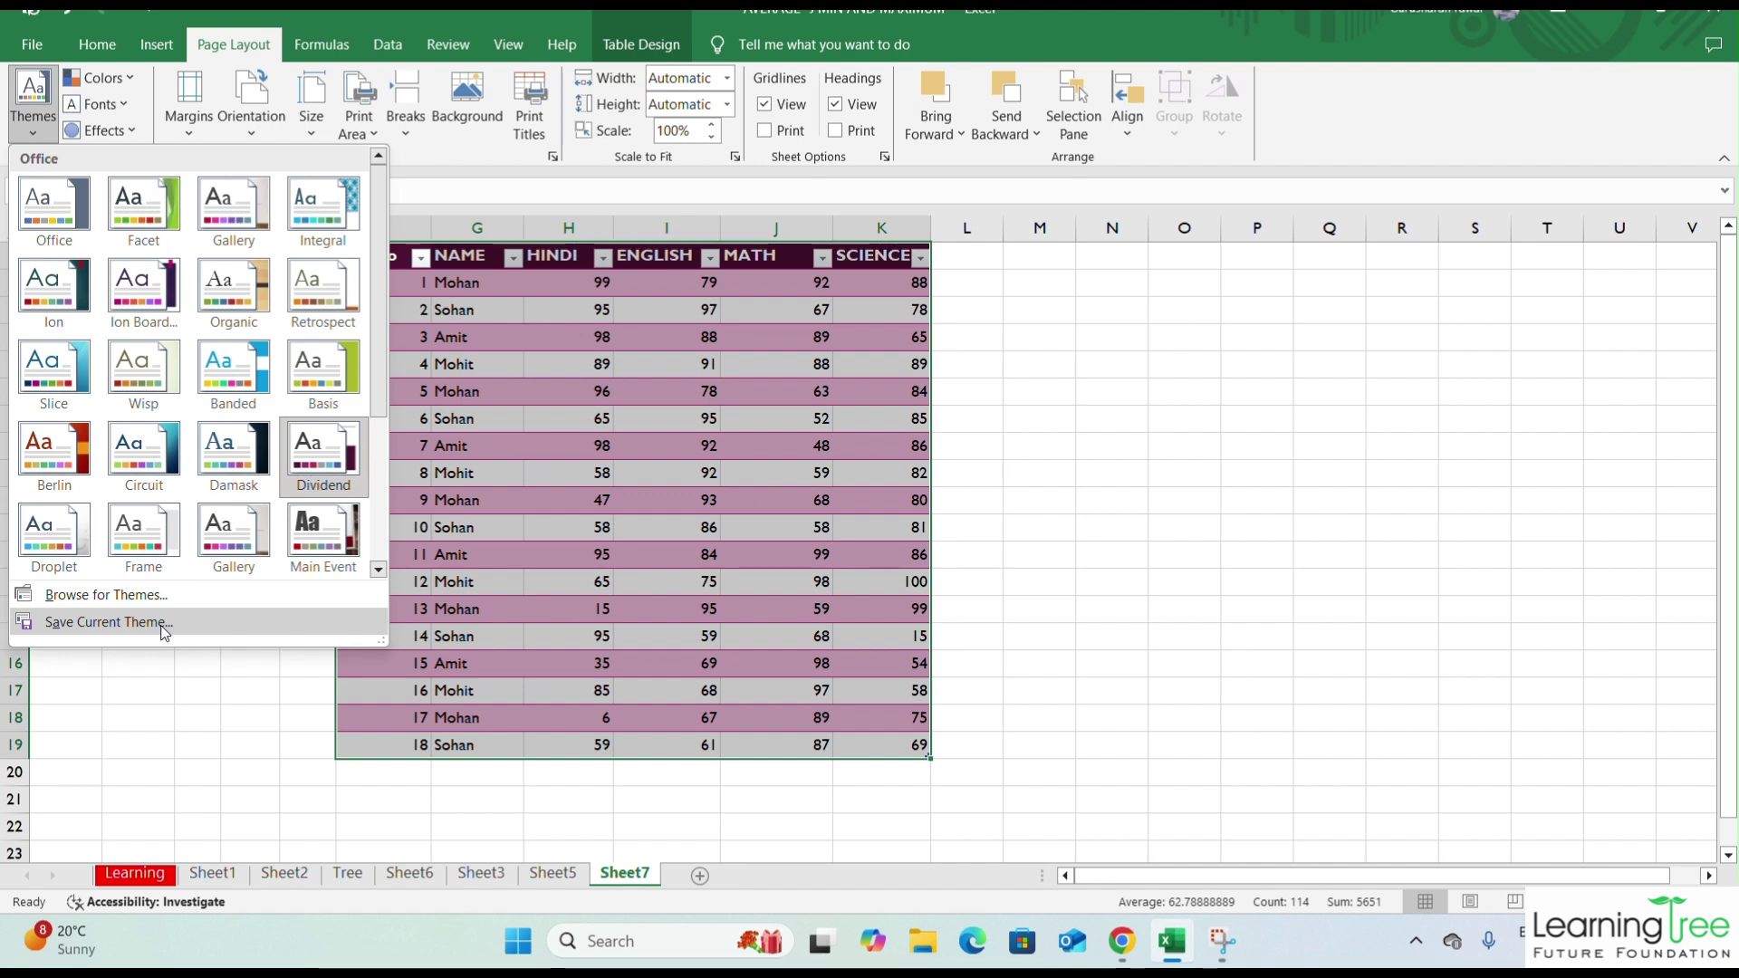
click(135, 80)
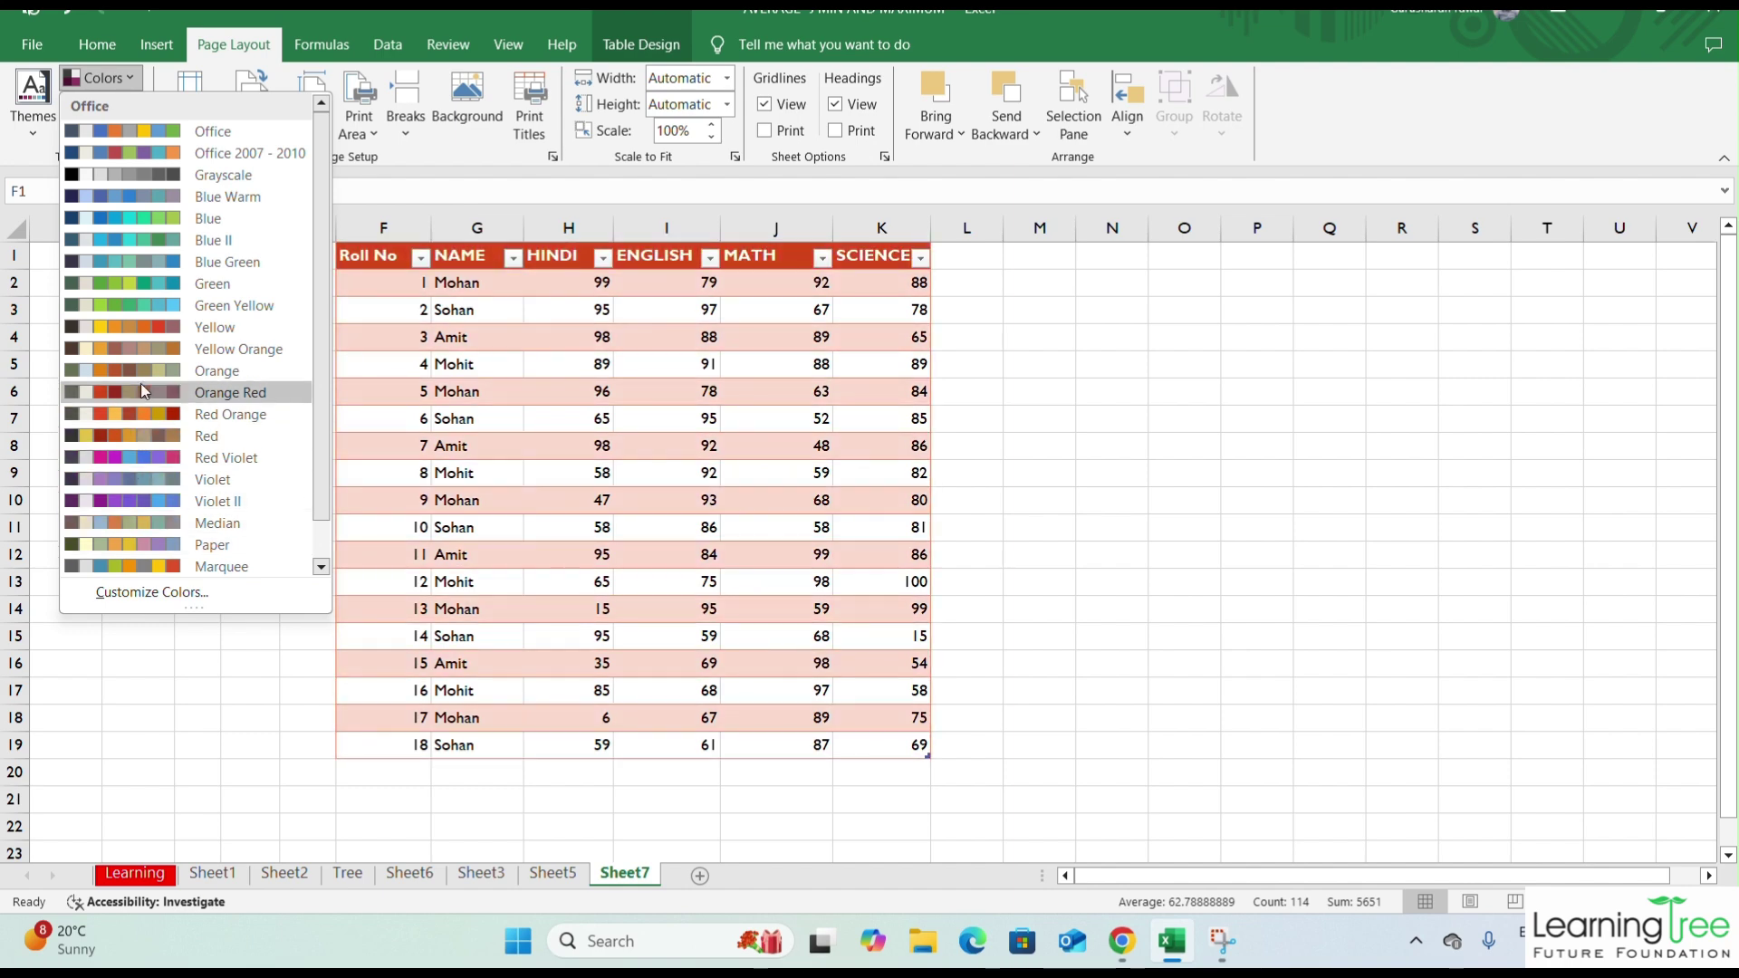
click(138, 416)
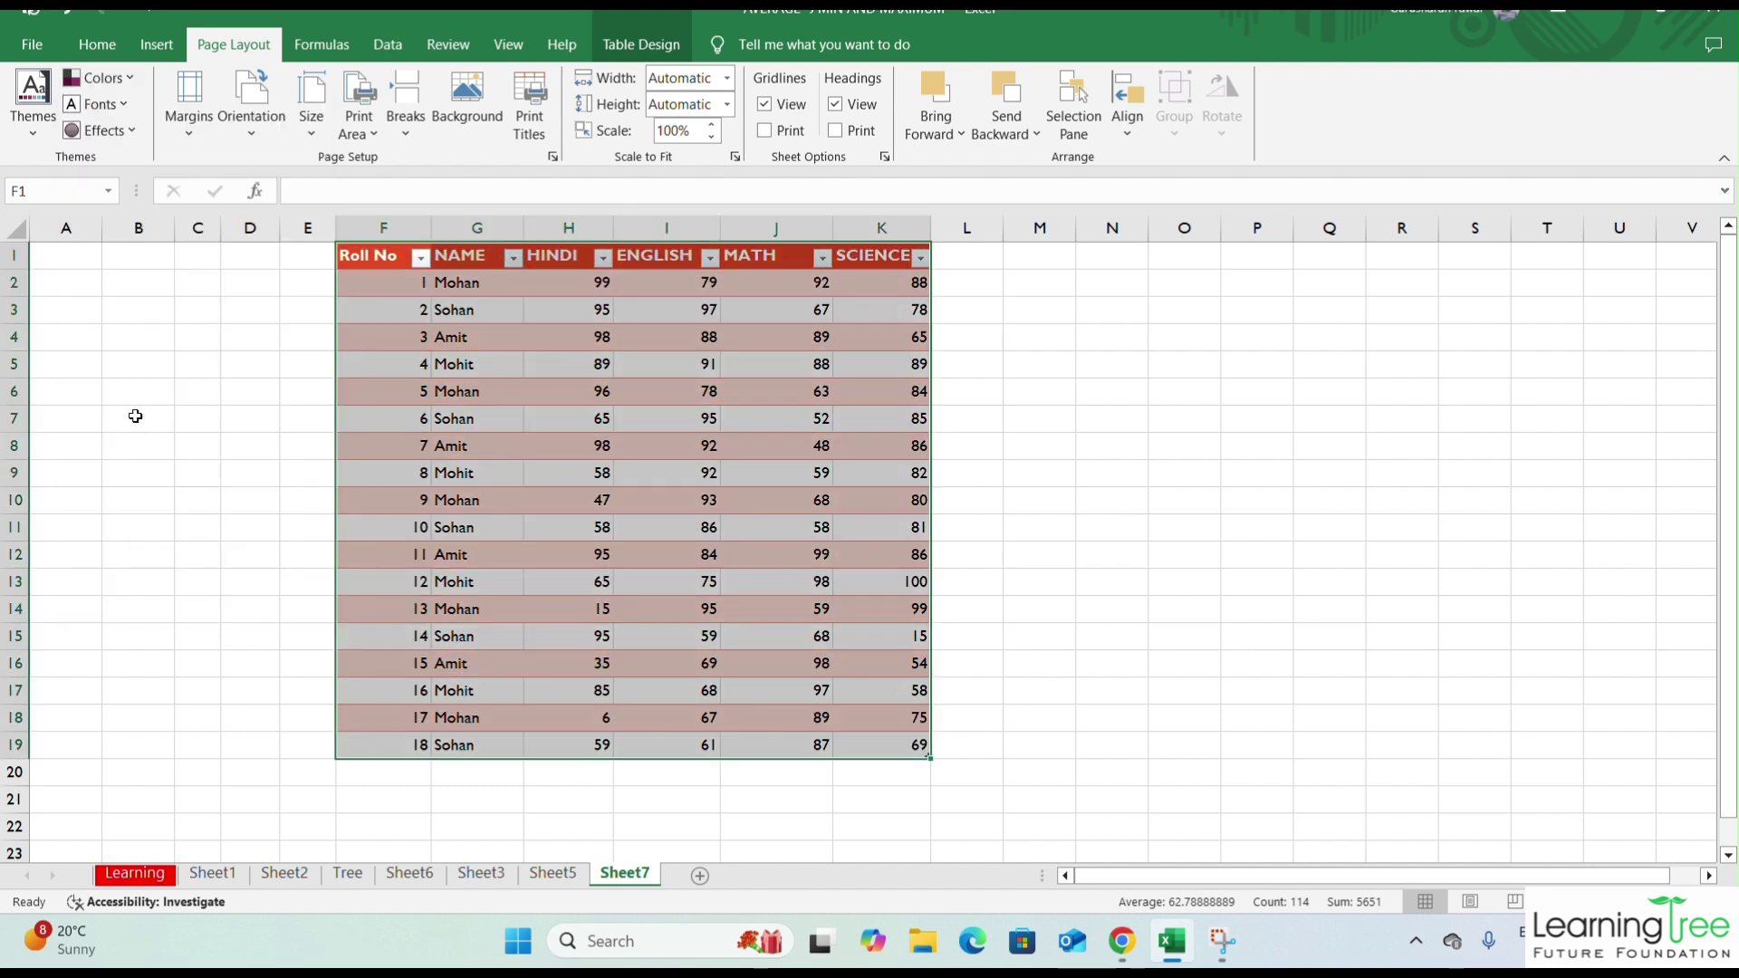
- Set the theme fonts to Century Gothic-Palatino Linotype and the theme effects to Banded Edge
click(127, 107)
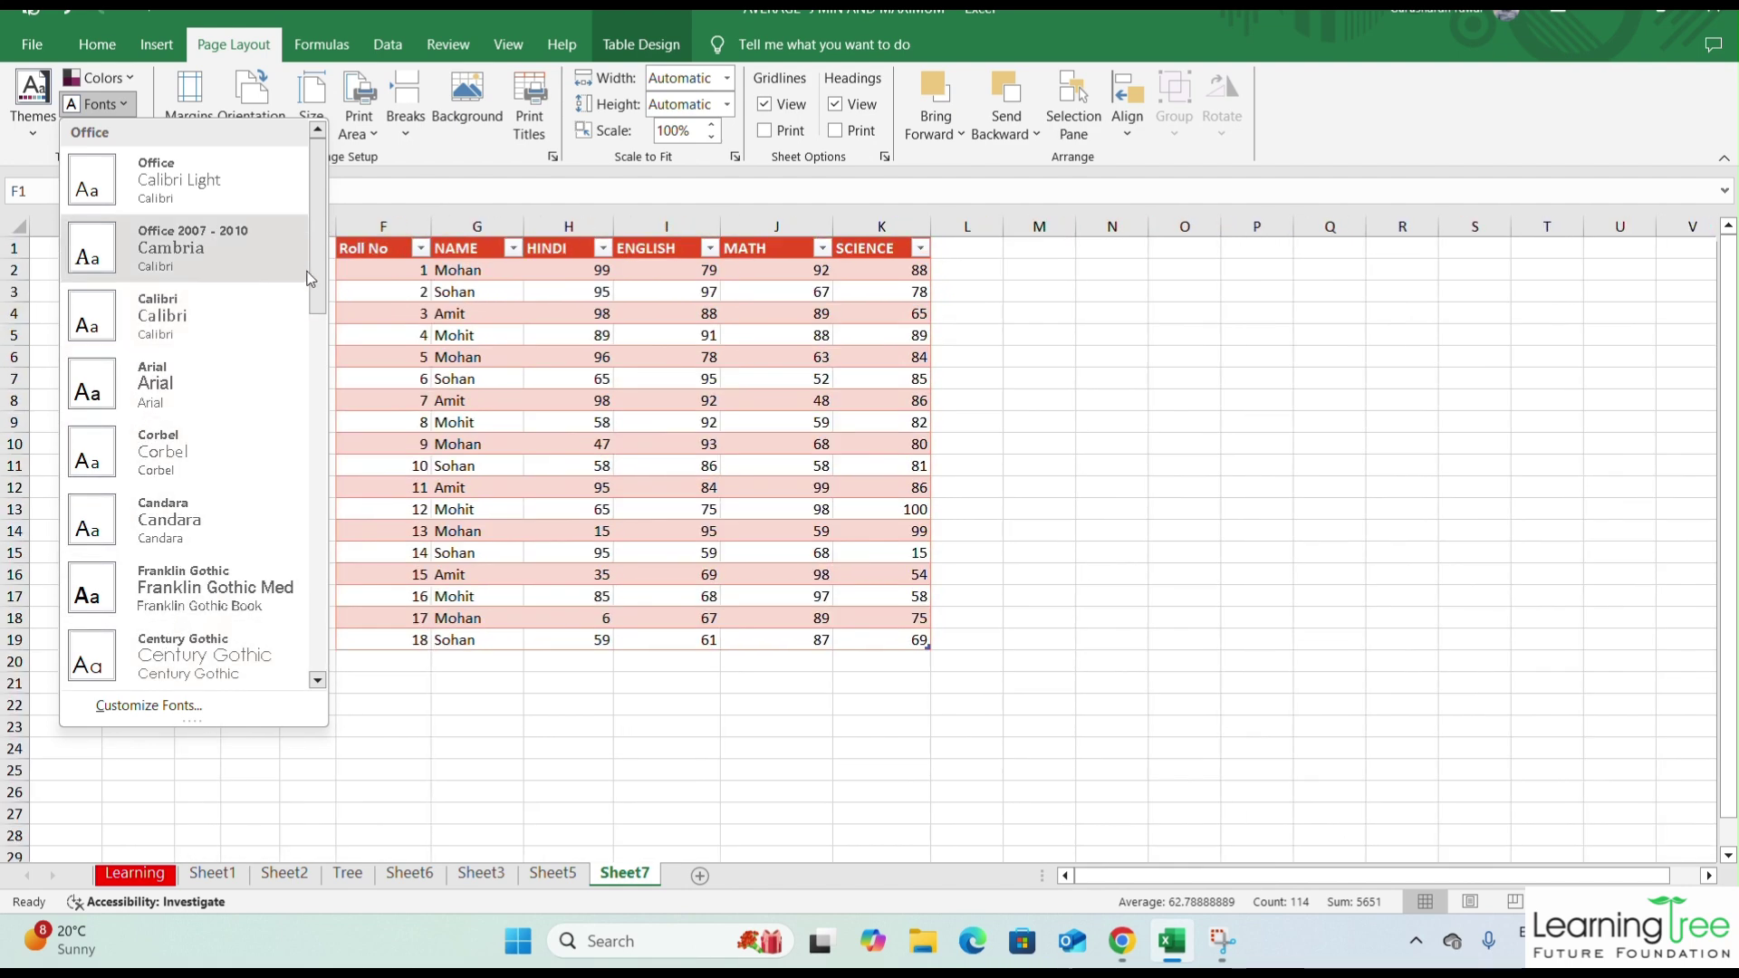
scroll(290, 534, down, 5)
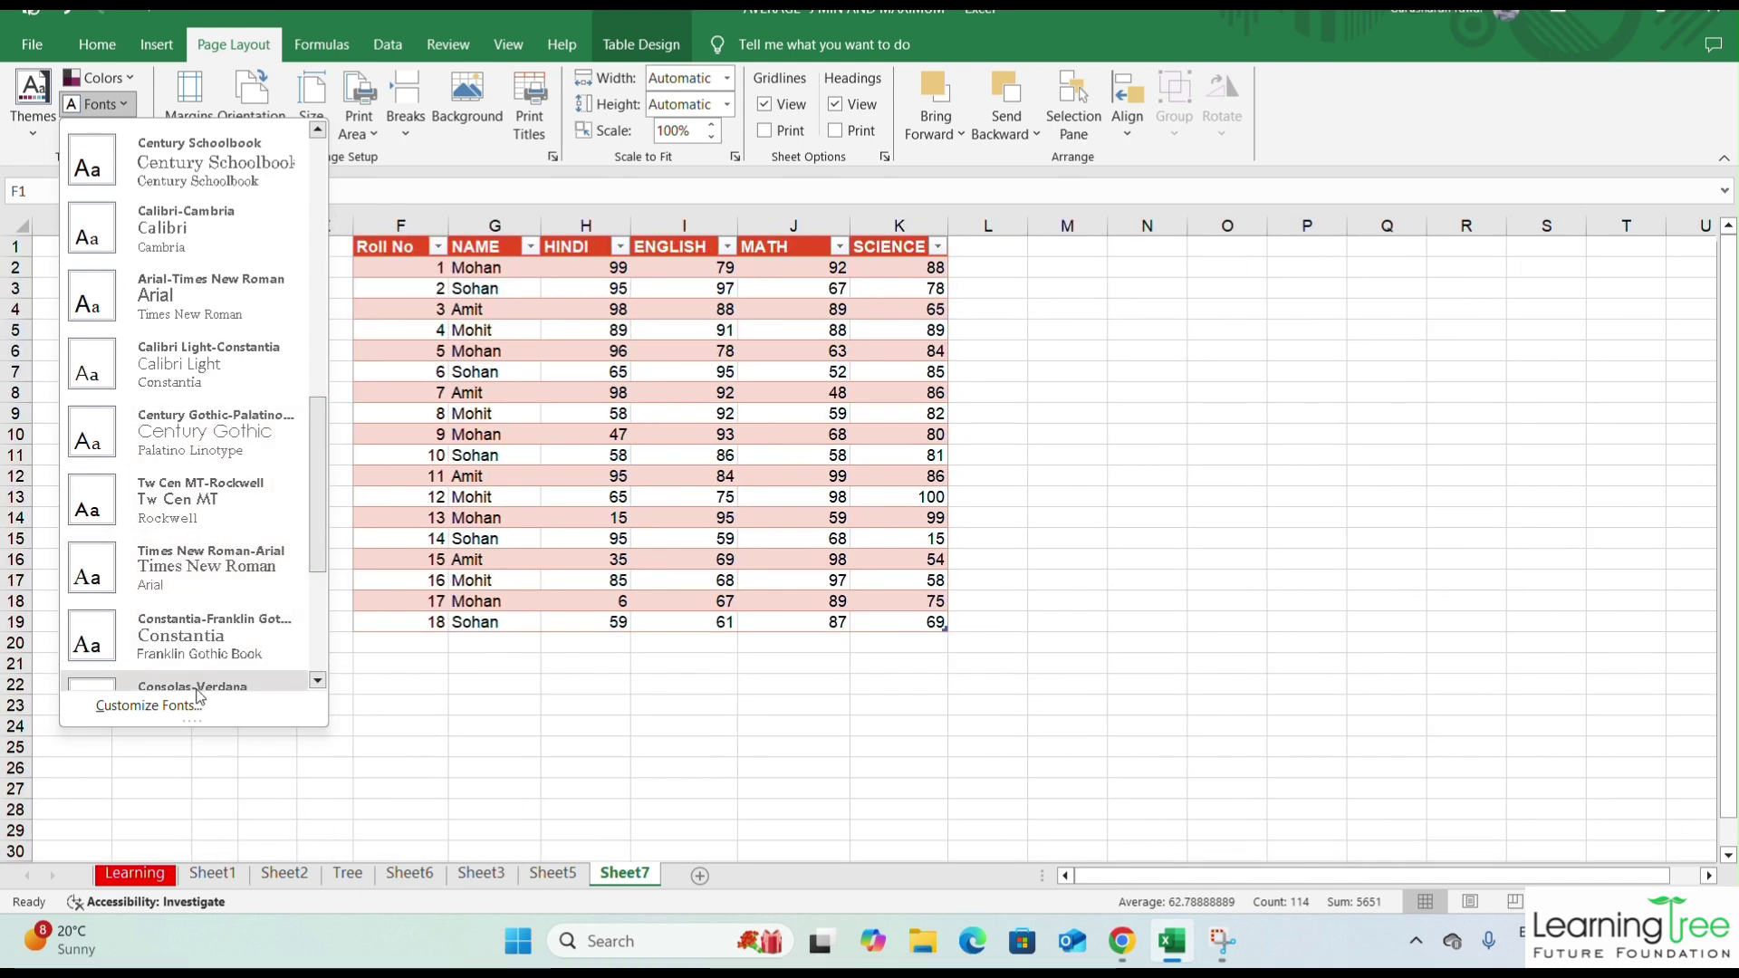
click(193, 465)
click(132, 134)
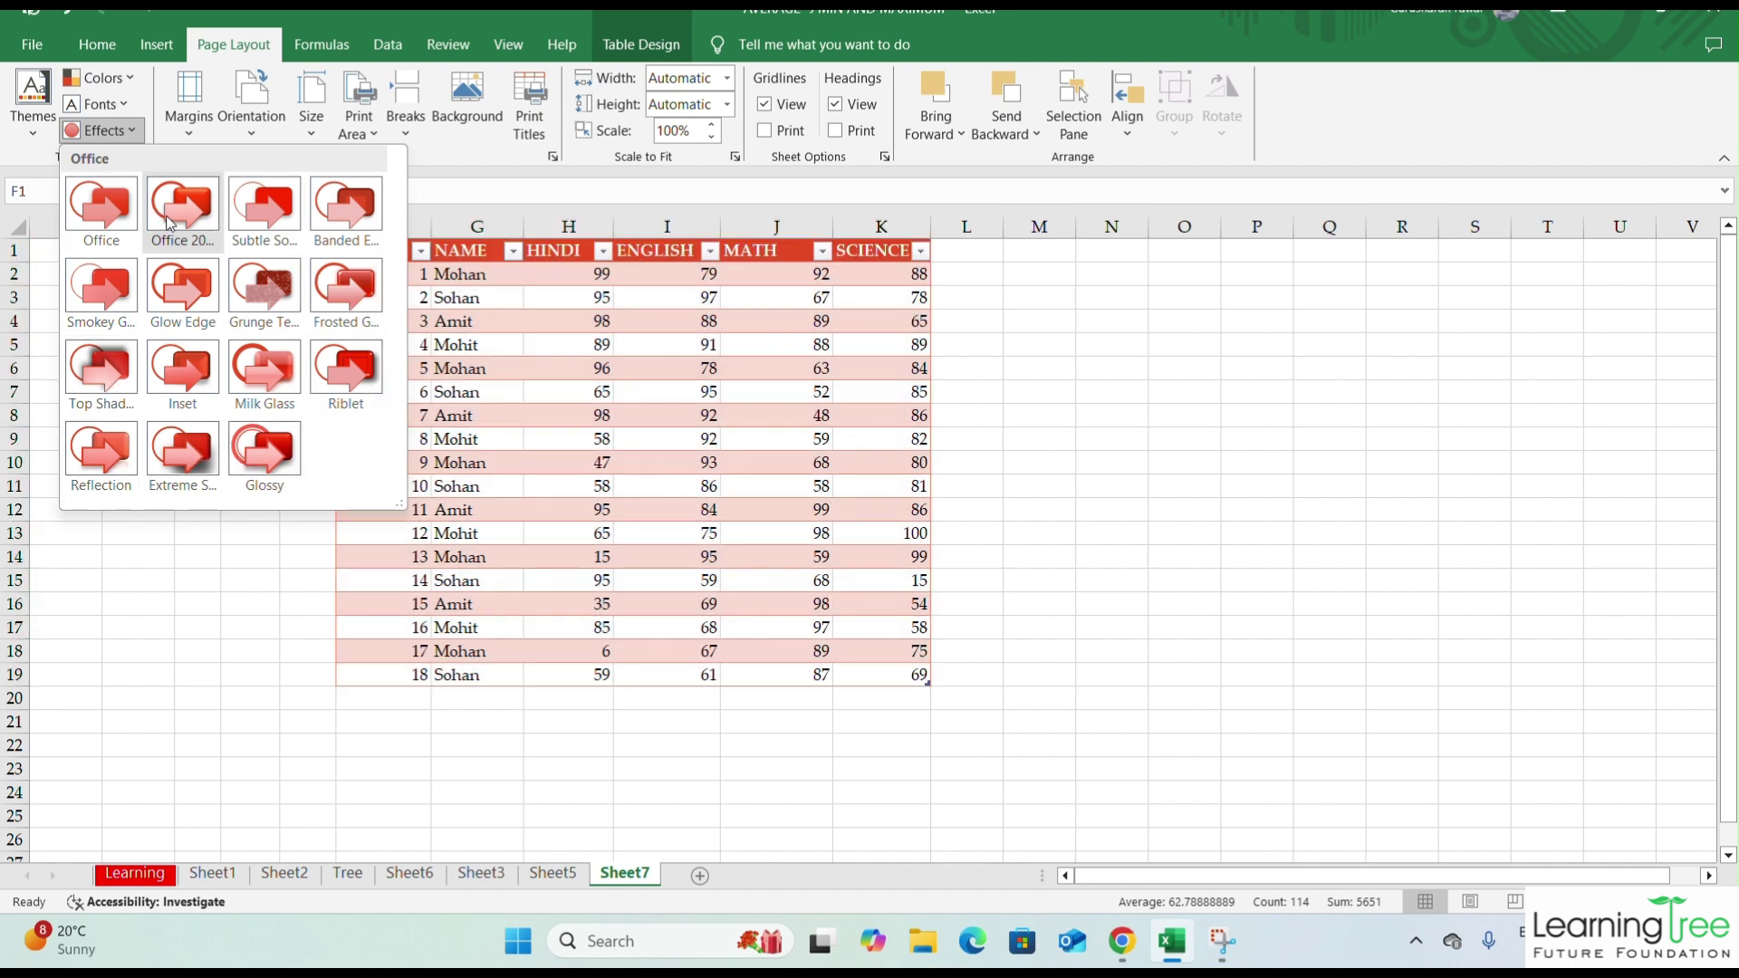
click(356, 209)
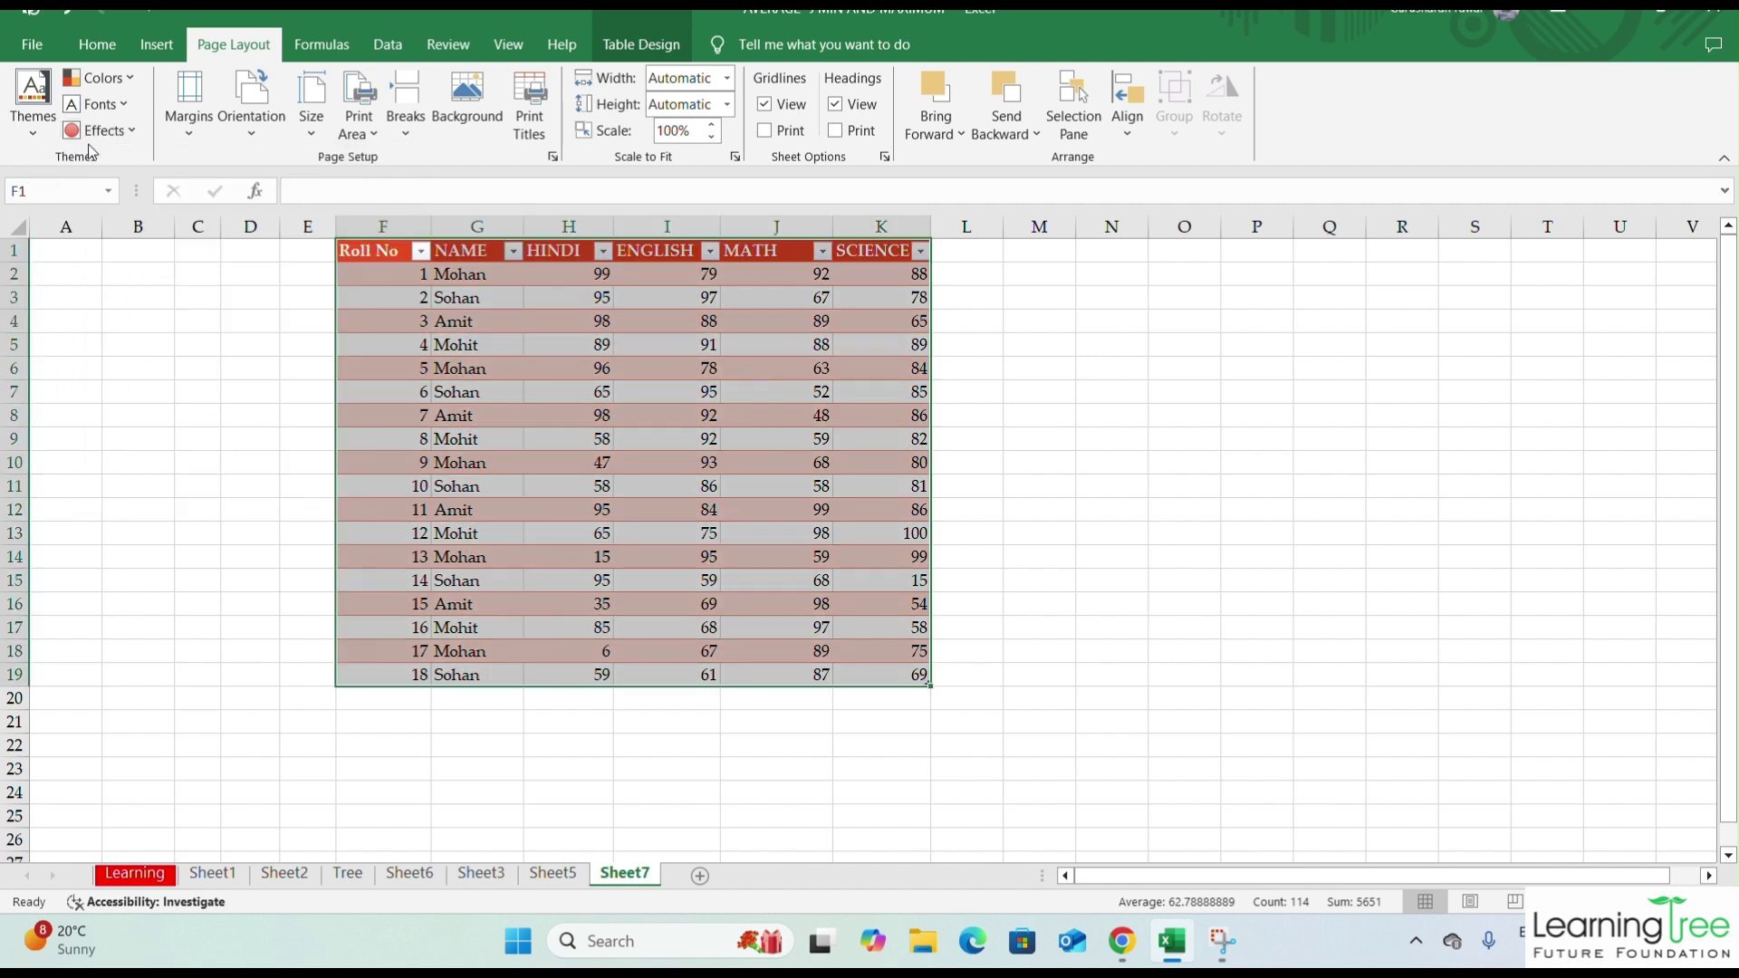
- Apply the Wide page margins to the sheet
click(190, 126)
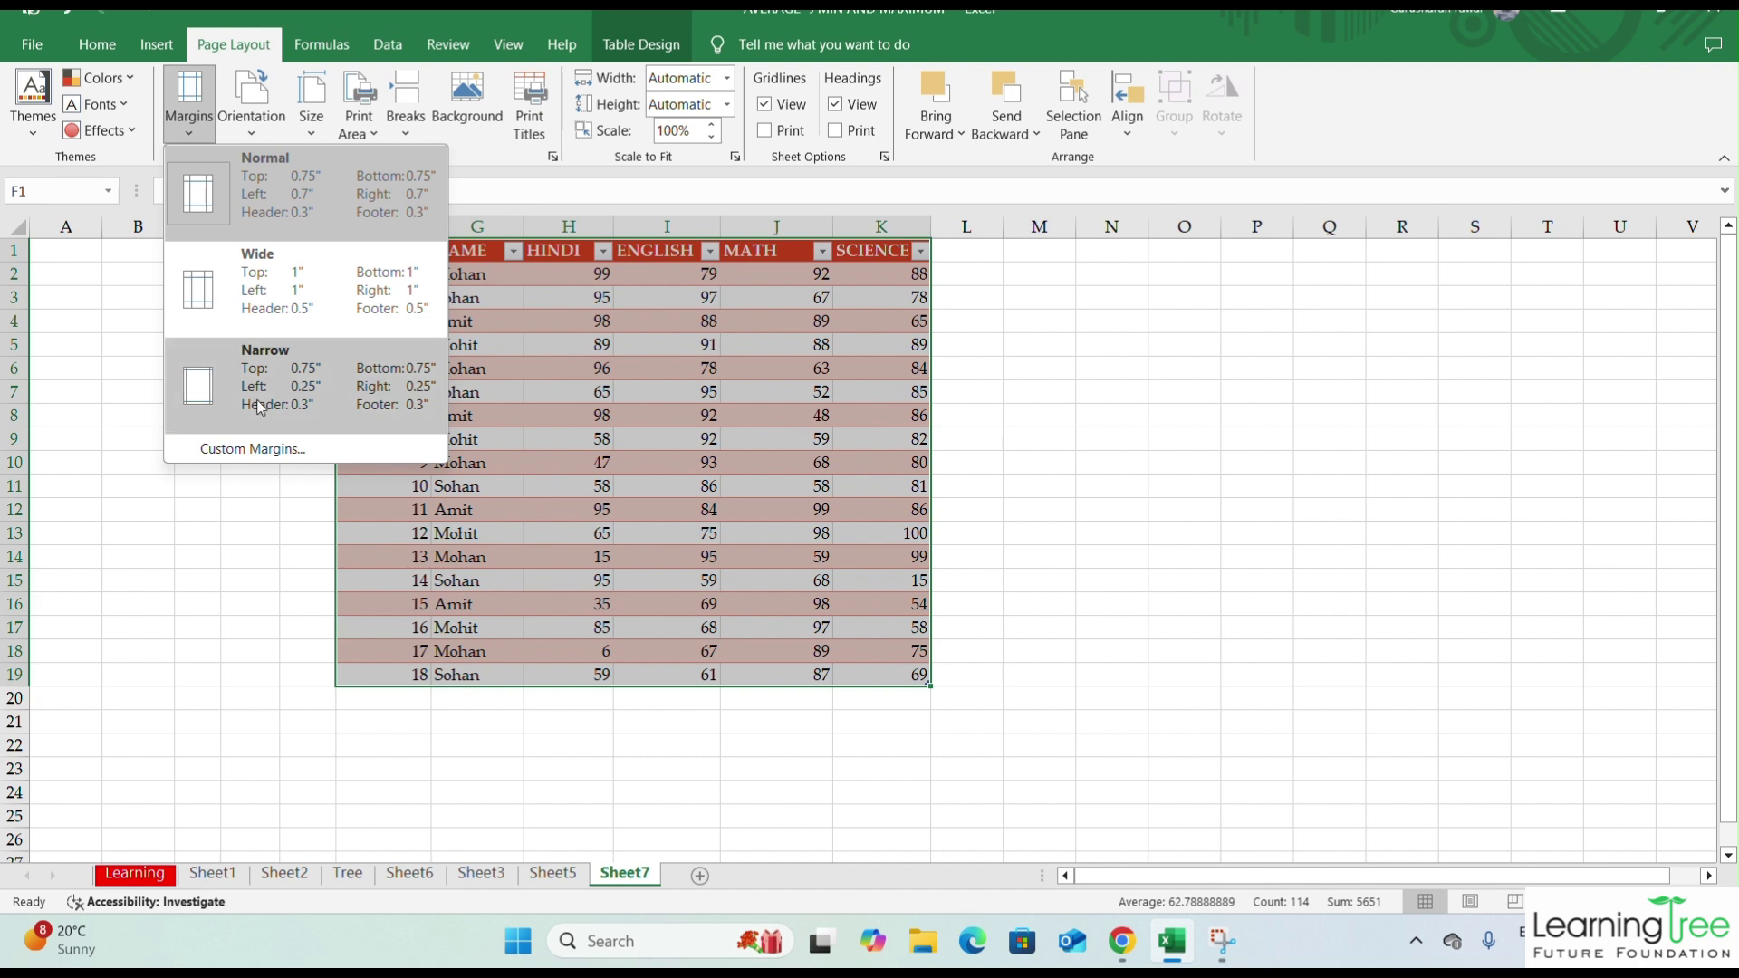
click(237, 351)
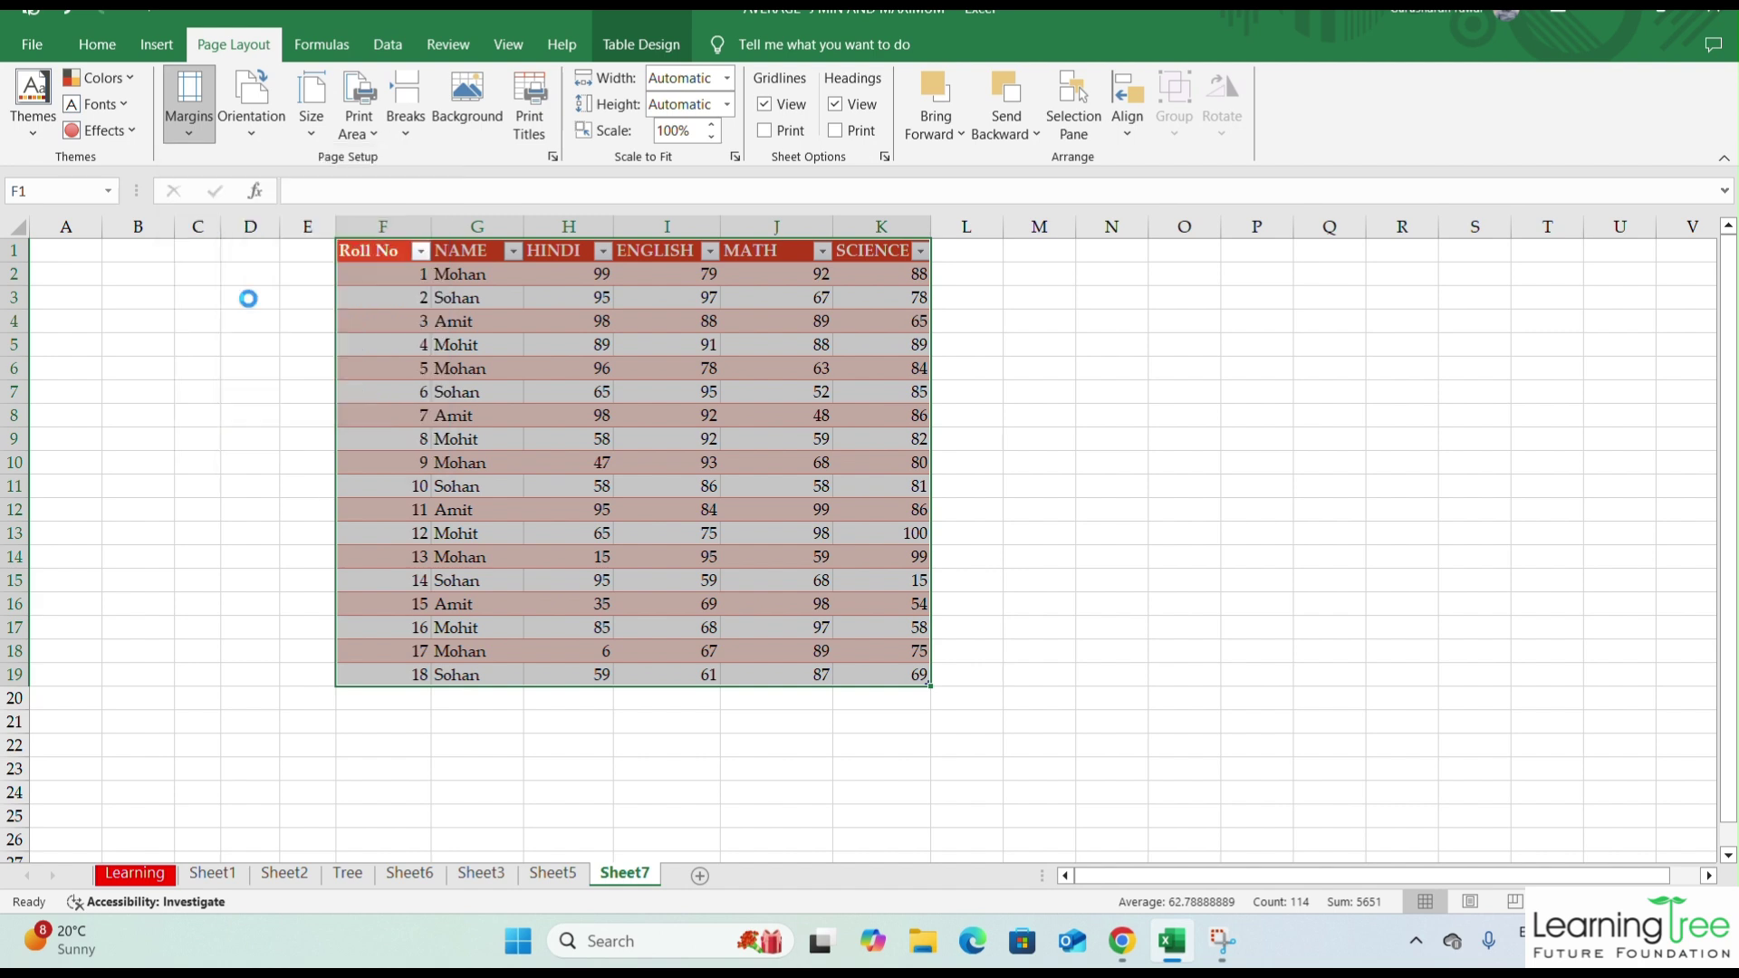
click(308, 384)
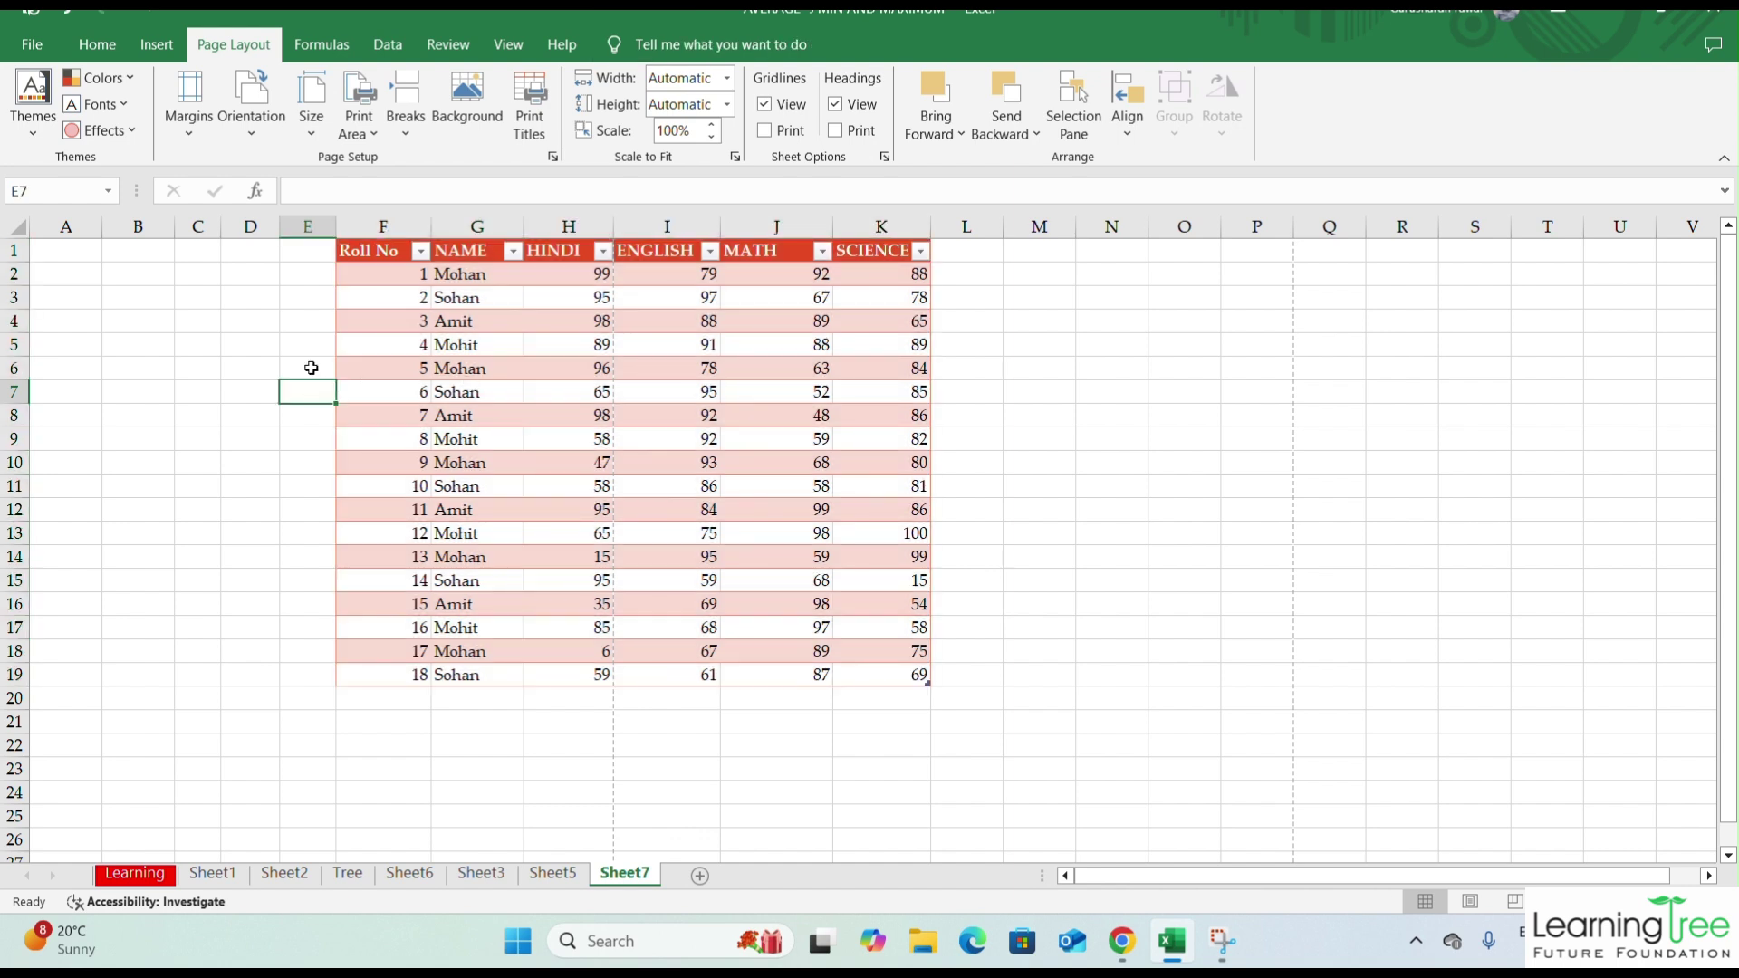
- Delete the empty columns A to E in front of the table
drag(65, 225, 287, 245)
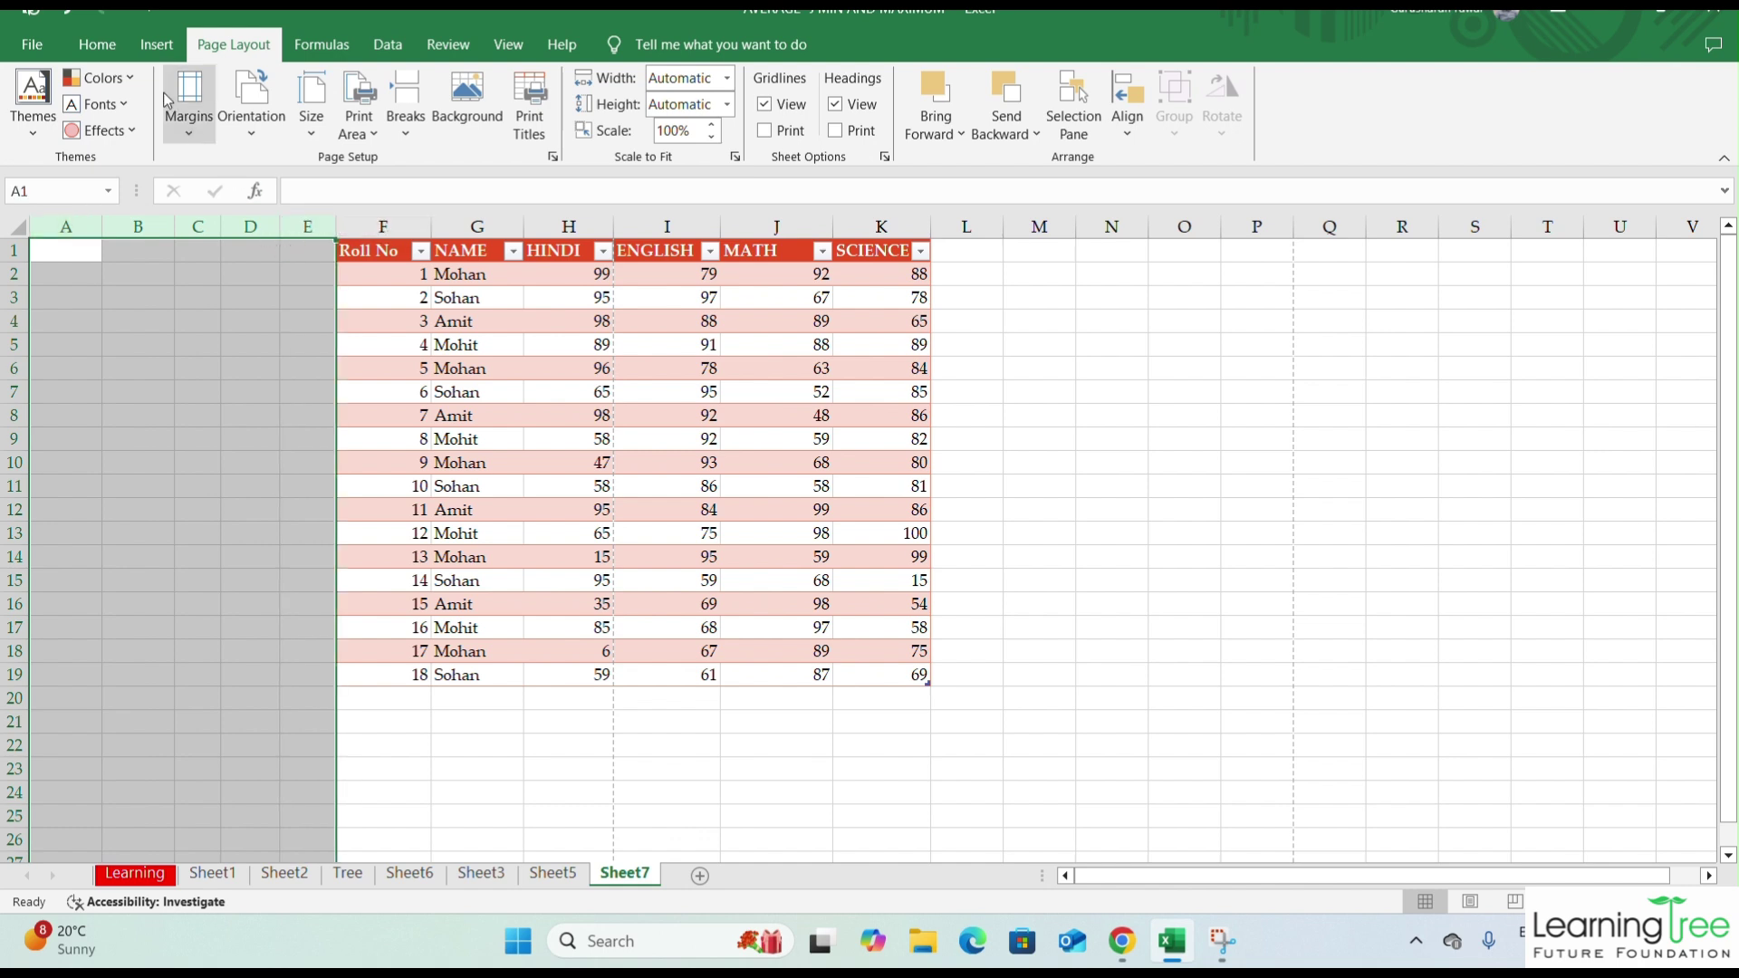
click(98, 45)
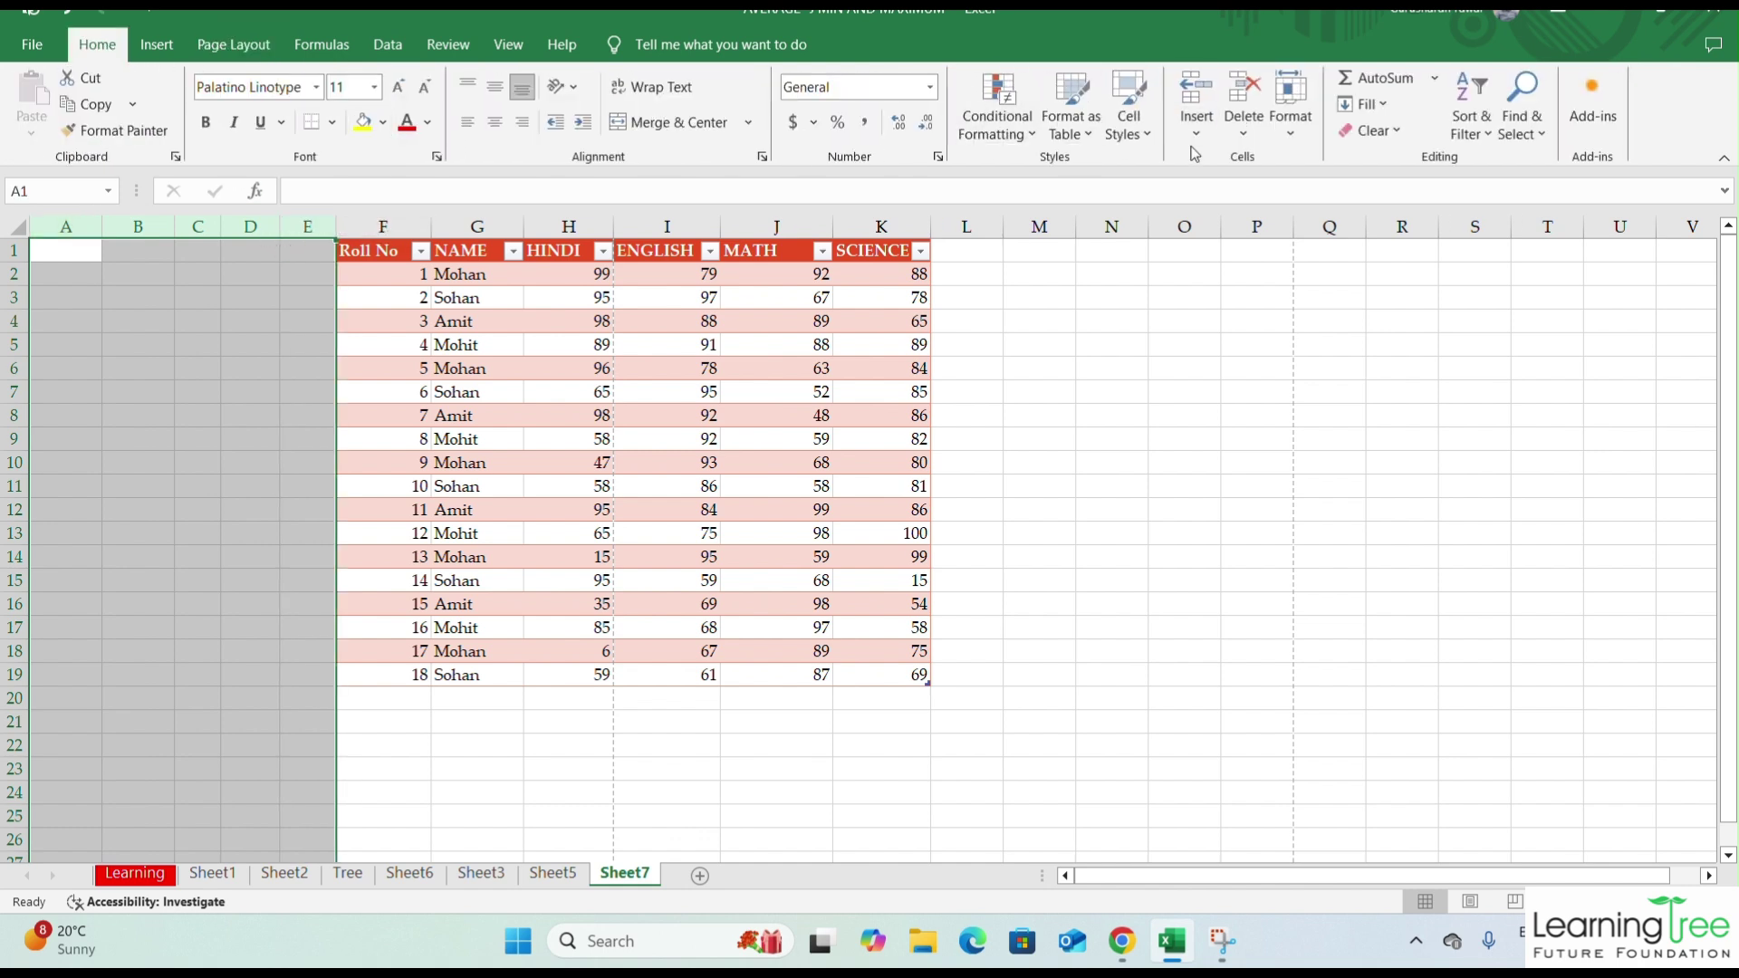
click(1243, 126)
click(1284, 212)
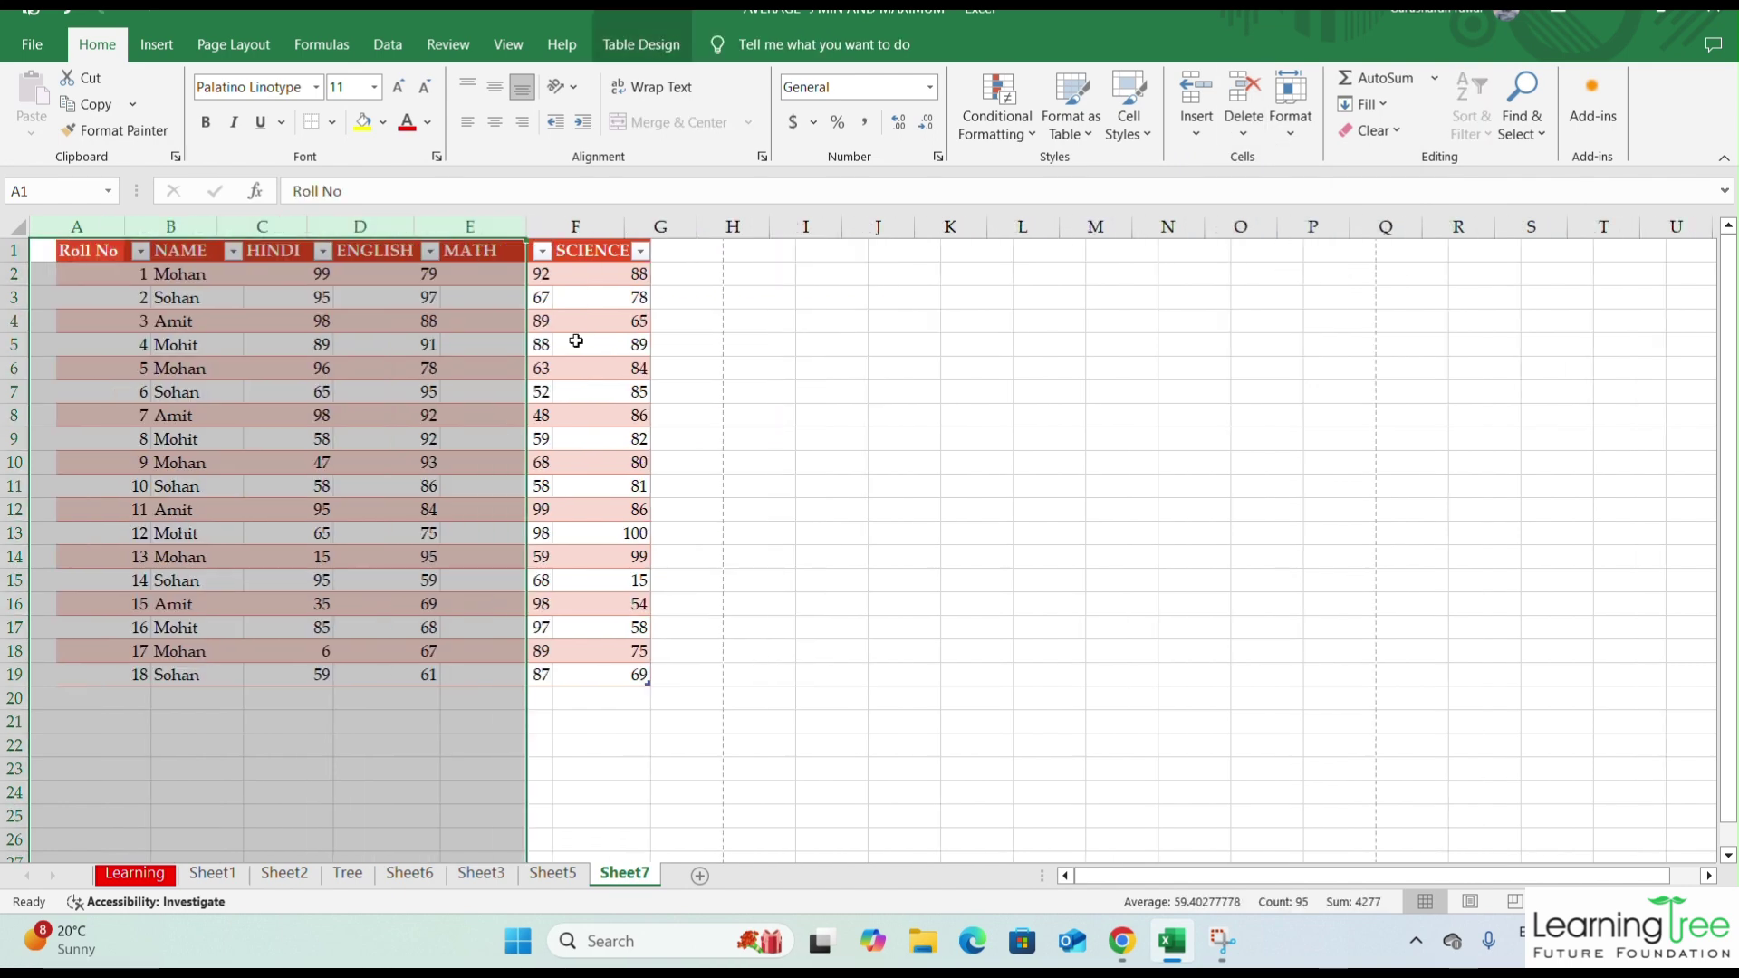
click(264, 345)
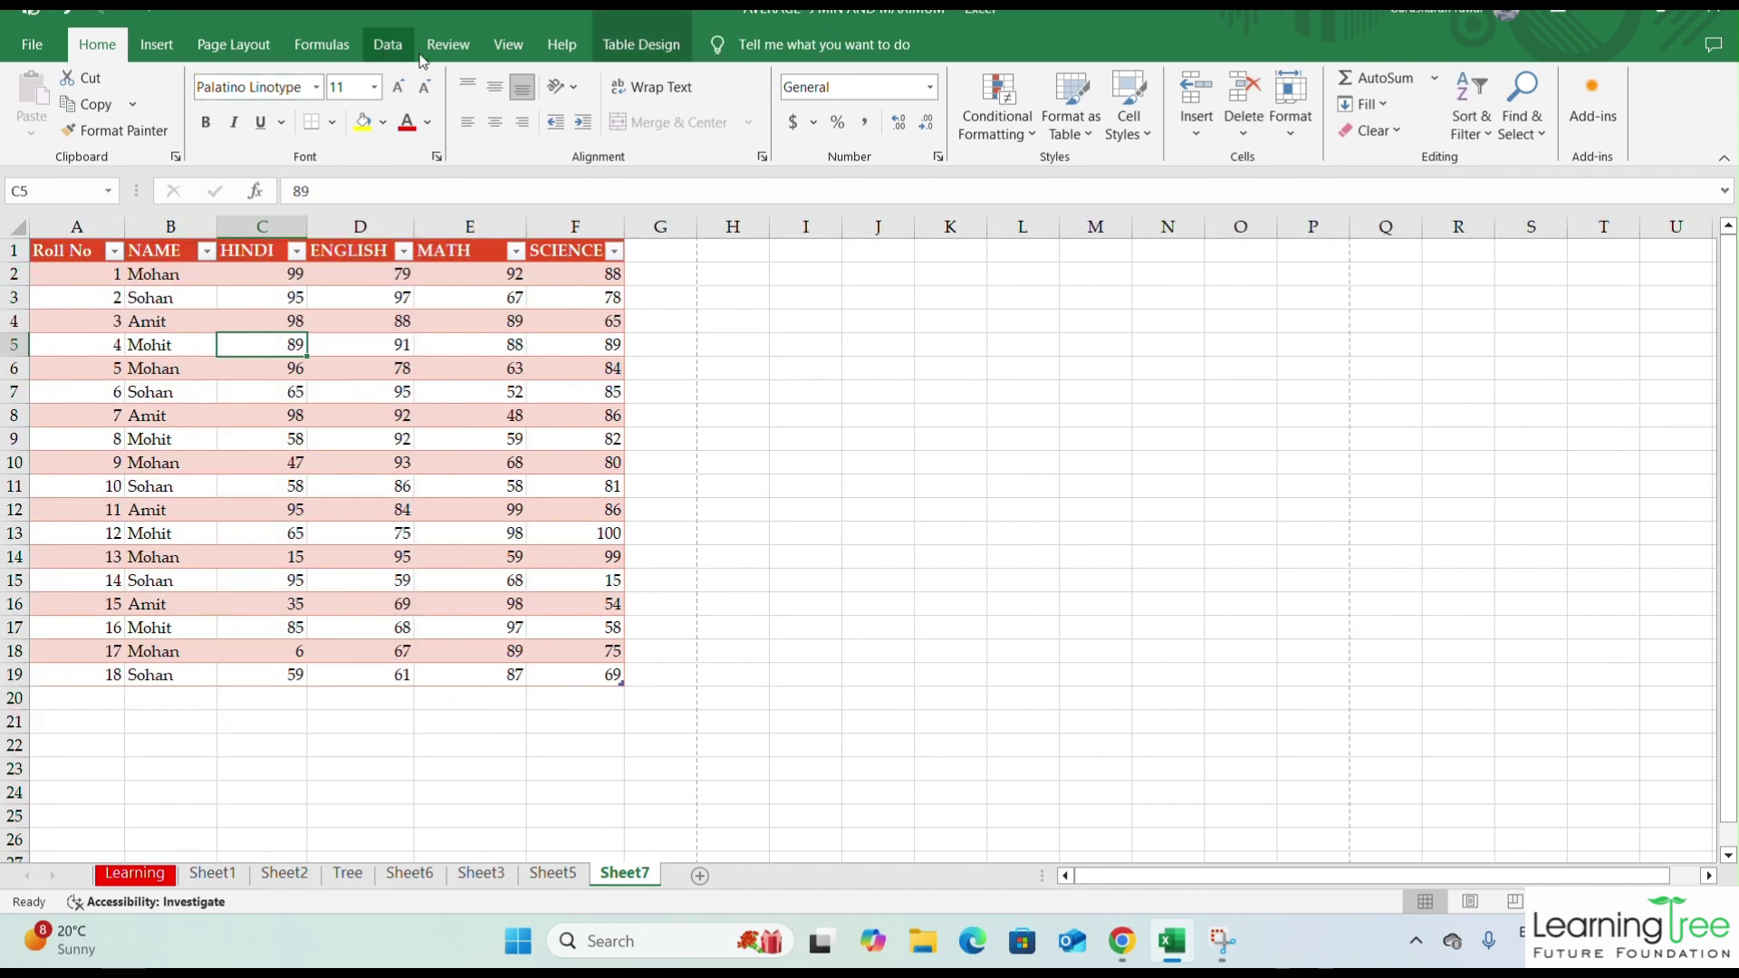
- Show the sheet in Page Layout view and look over the printed page
click(508, 47)
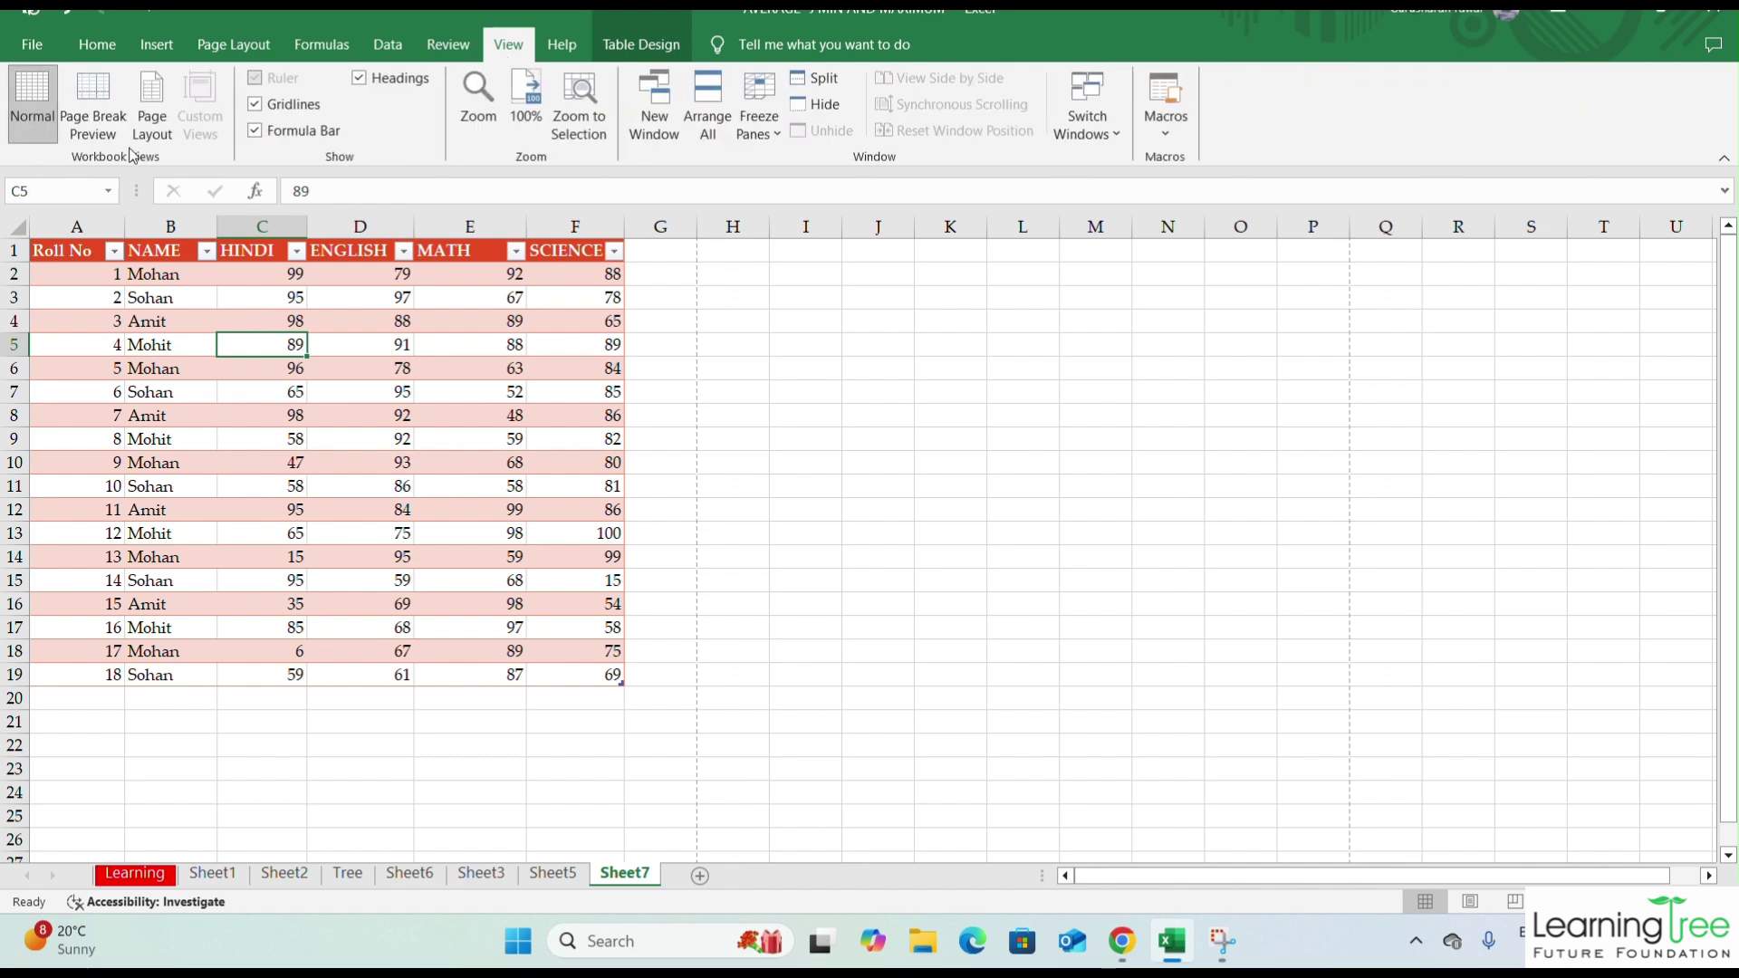
click(162, 108)
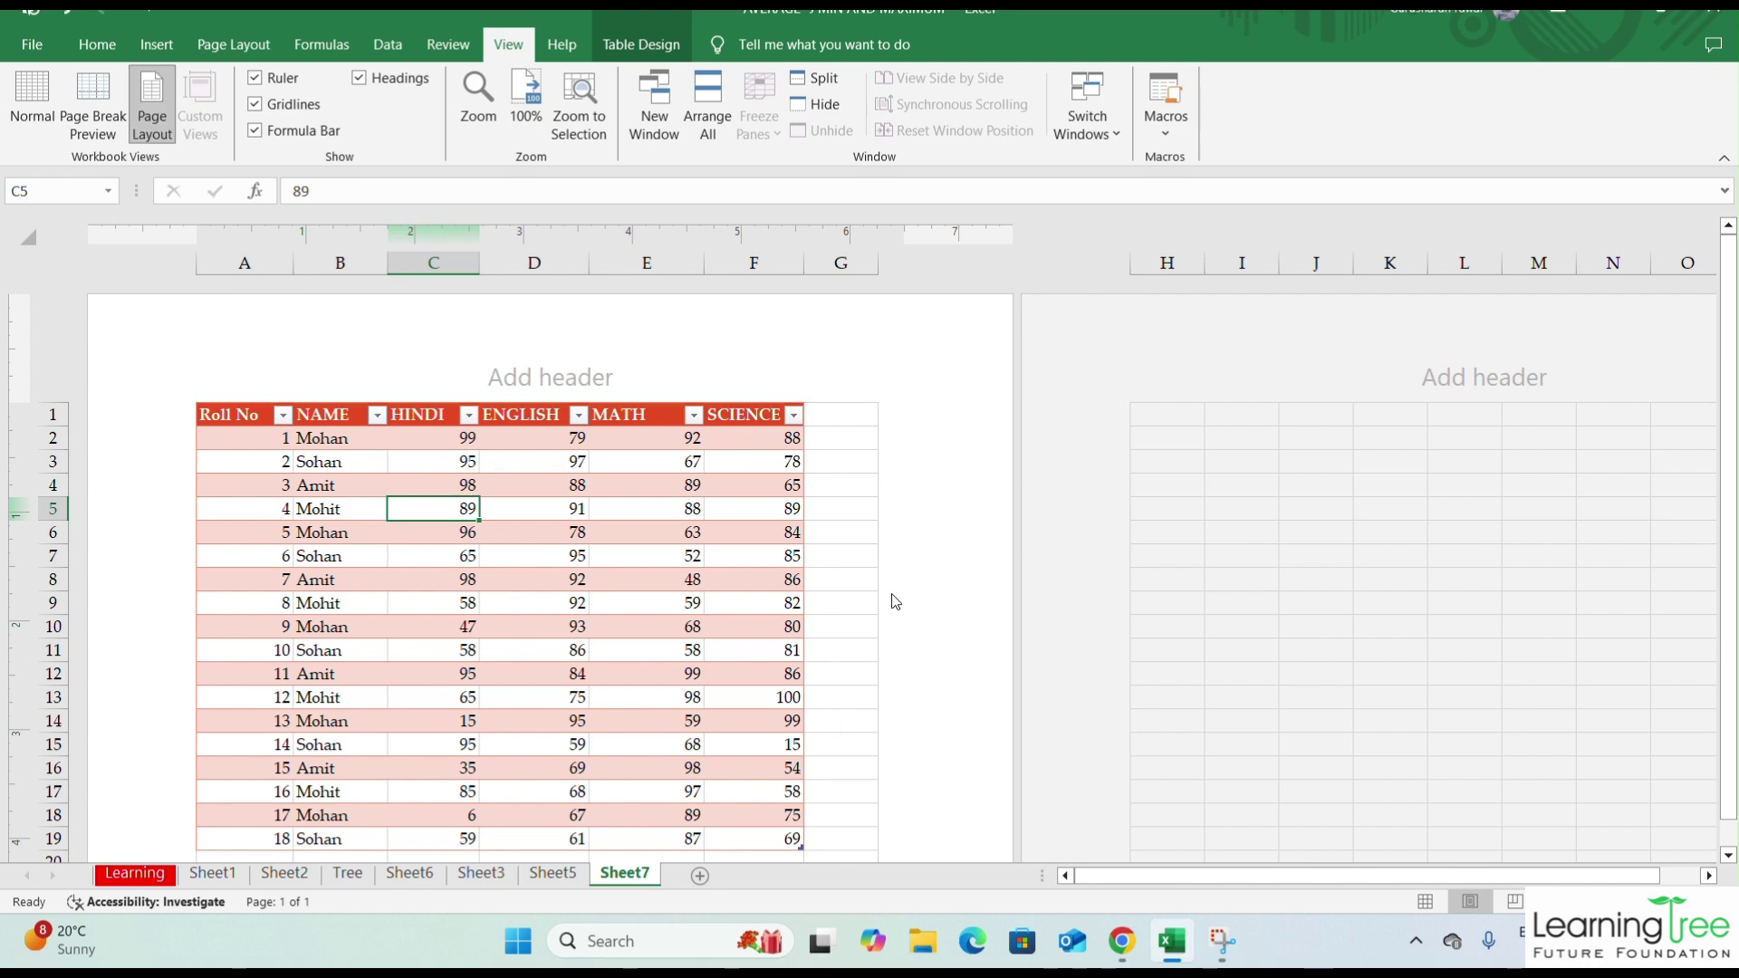
scroll(615, 491, down, 4)
scroll(615, 491, down, 3)
scroll(619, 484, up, 6)
- Apply the Narrow page margins and check the whole page
click(230, 53)
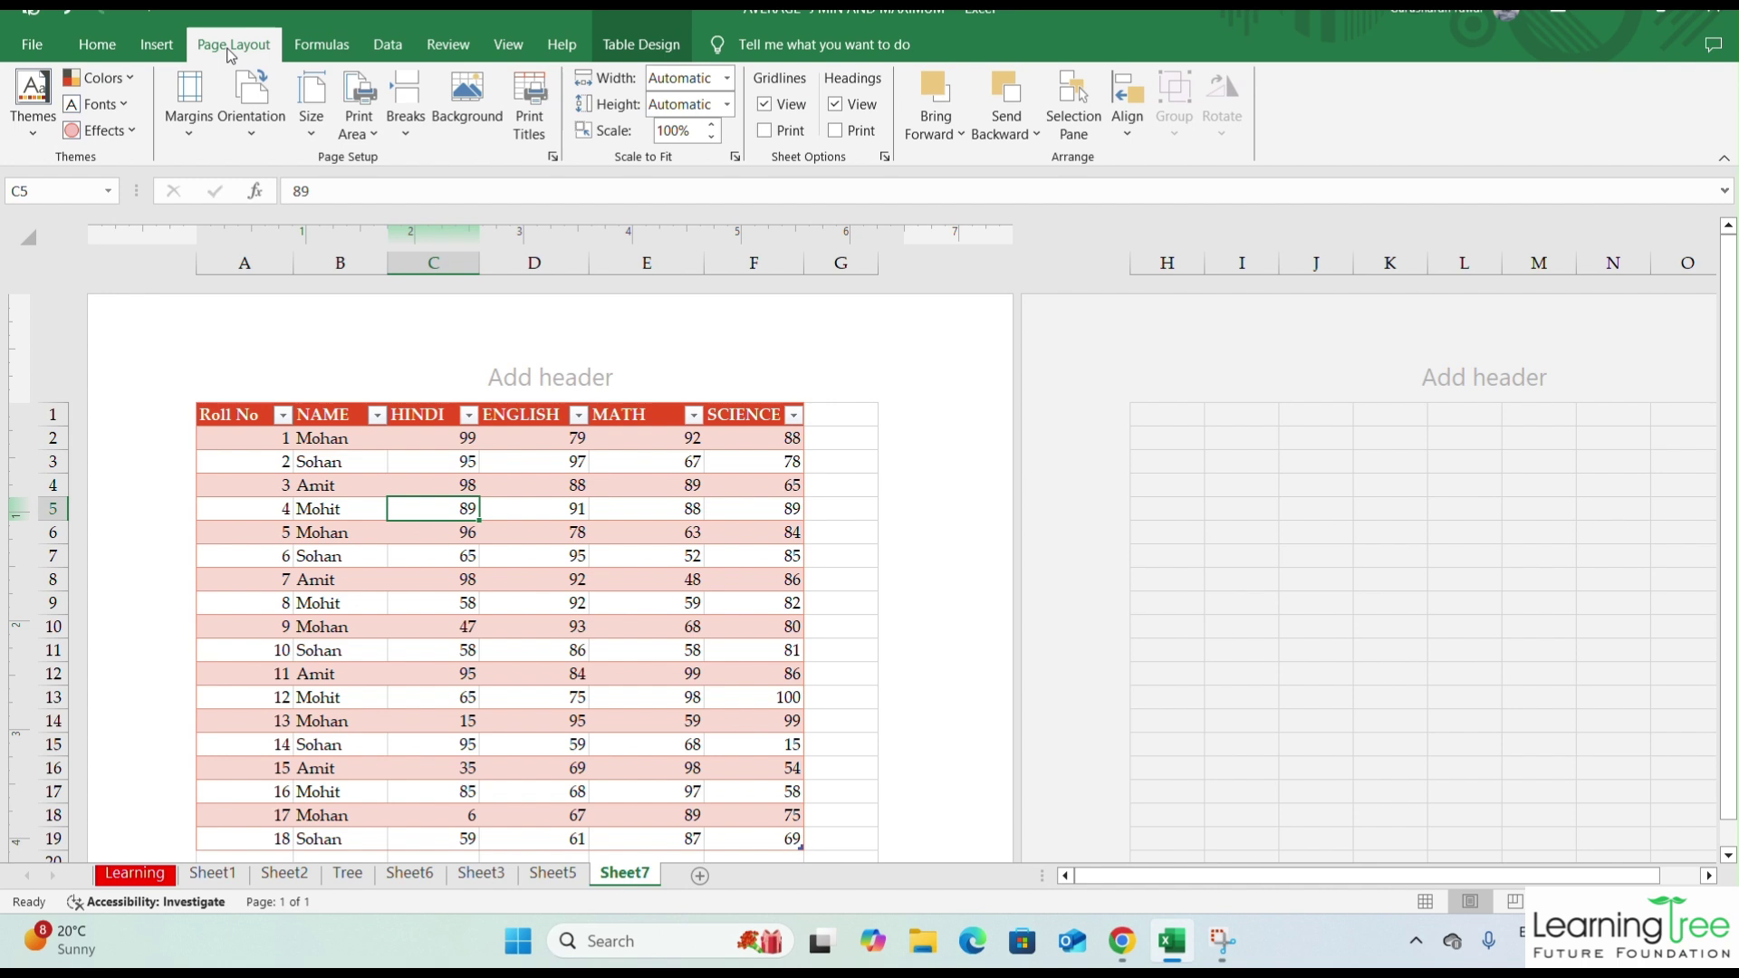
click(190, 127)
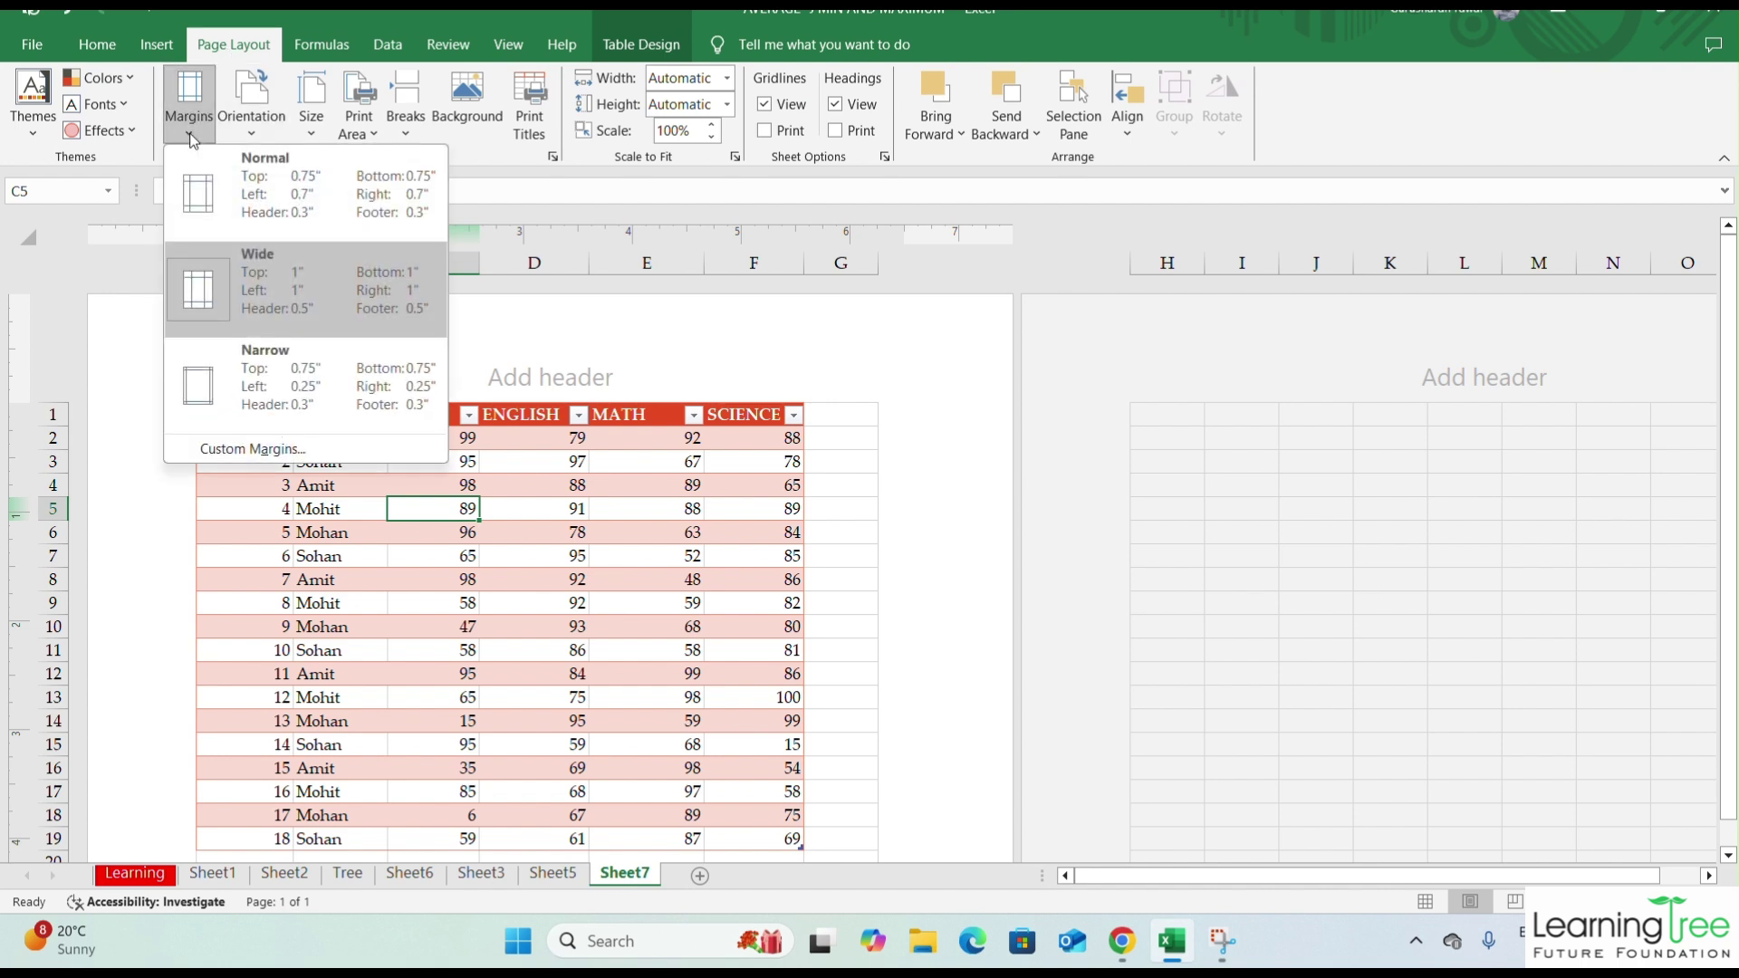
click(269, 388)
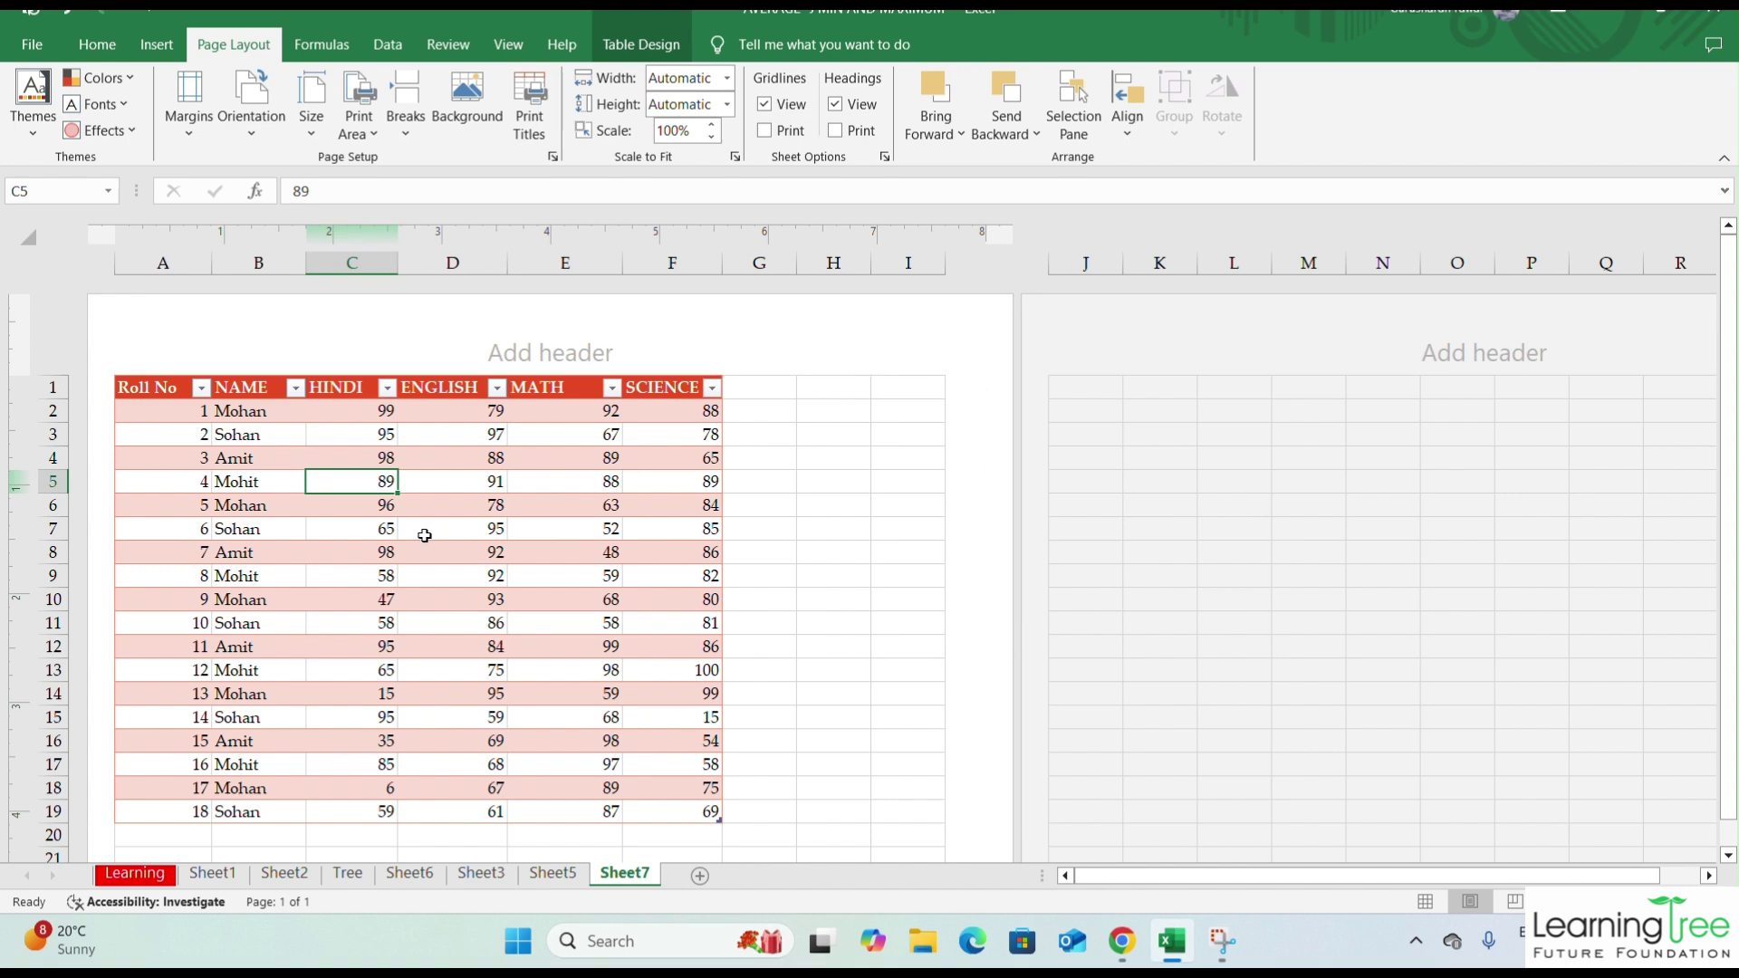
scroll(248, 633, down, 9)
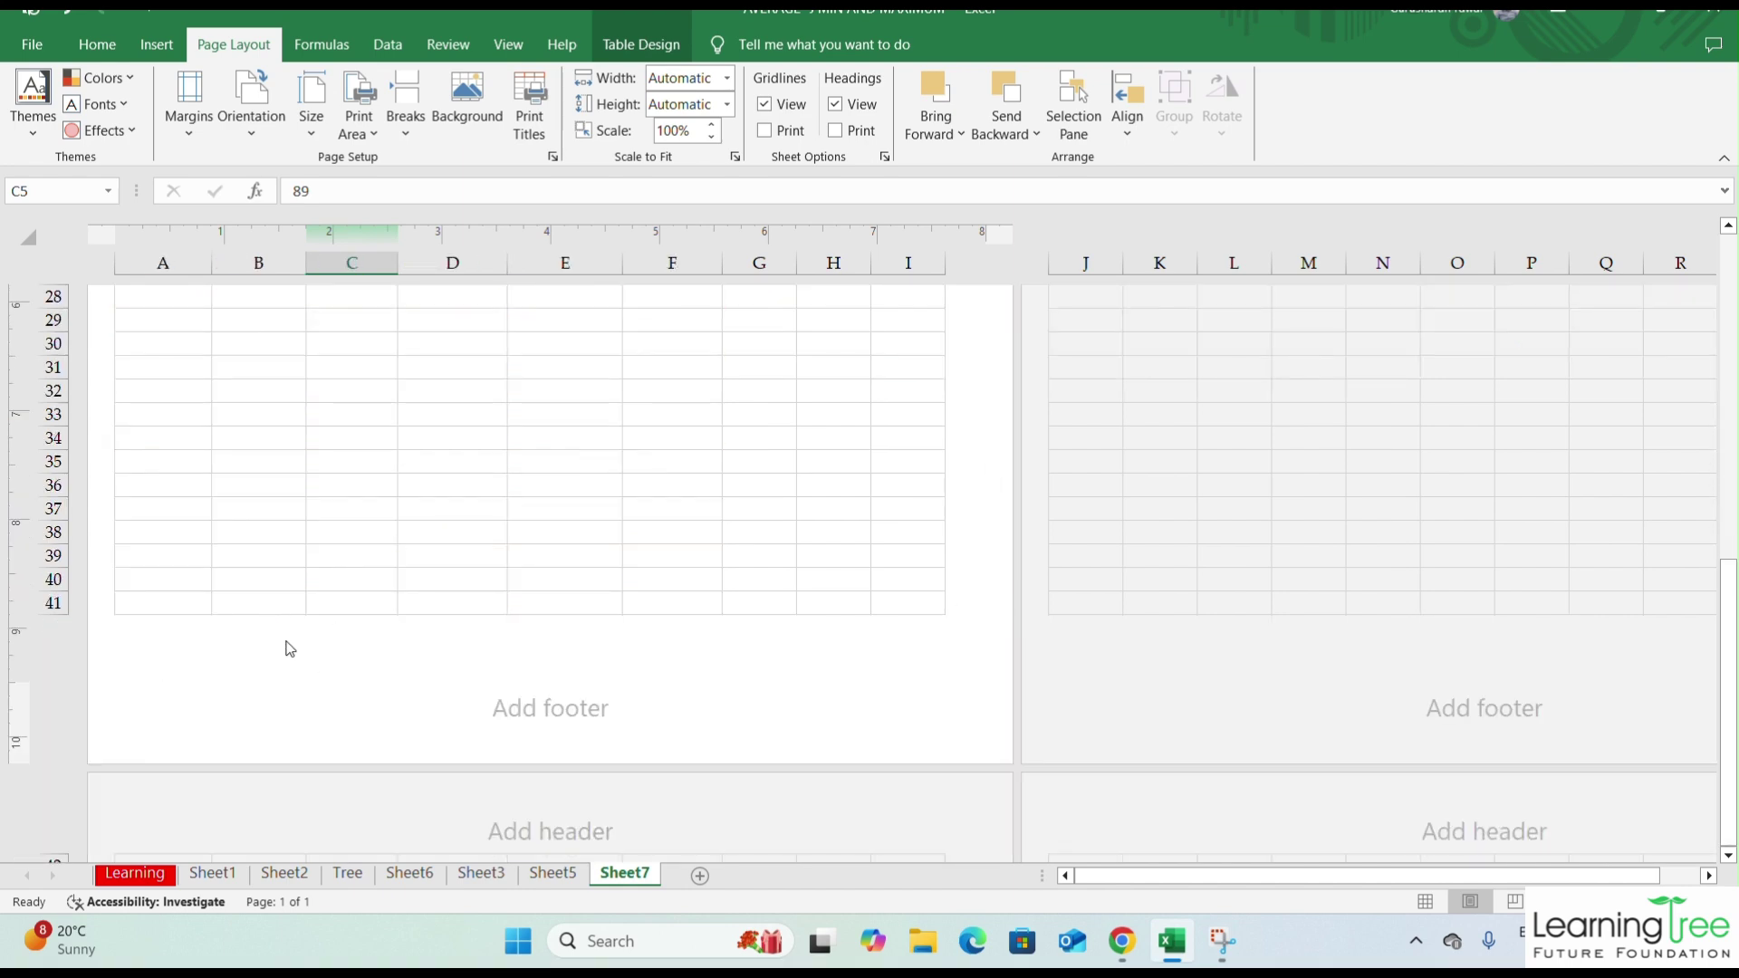
scroll(302, 566, up, 9)
- Apply the Normal page margins
click(189, 116)
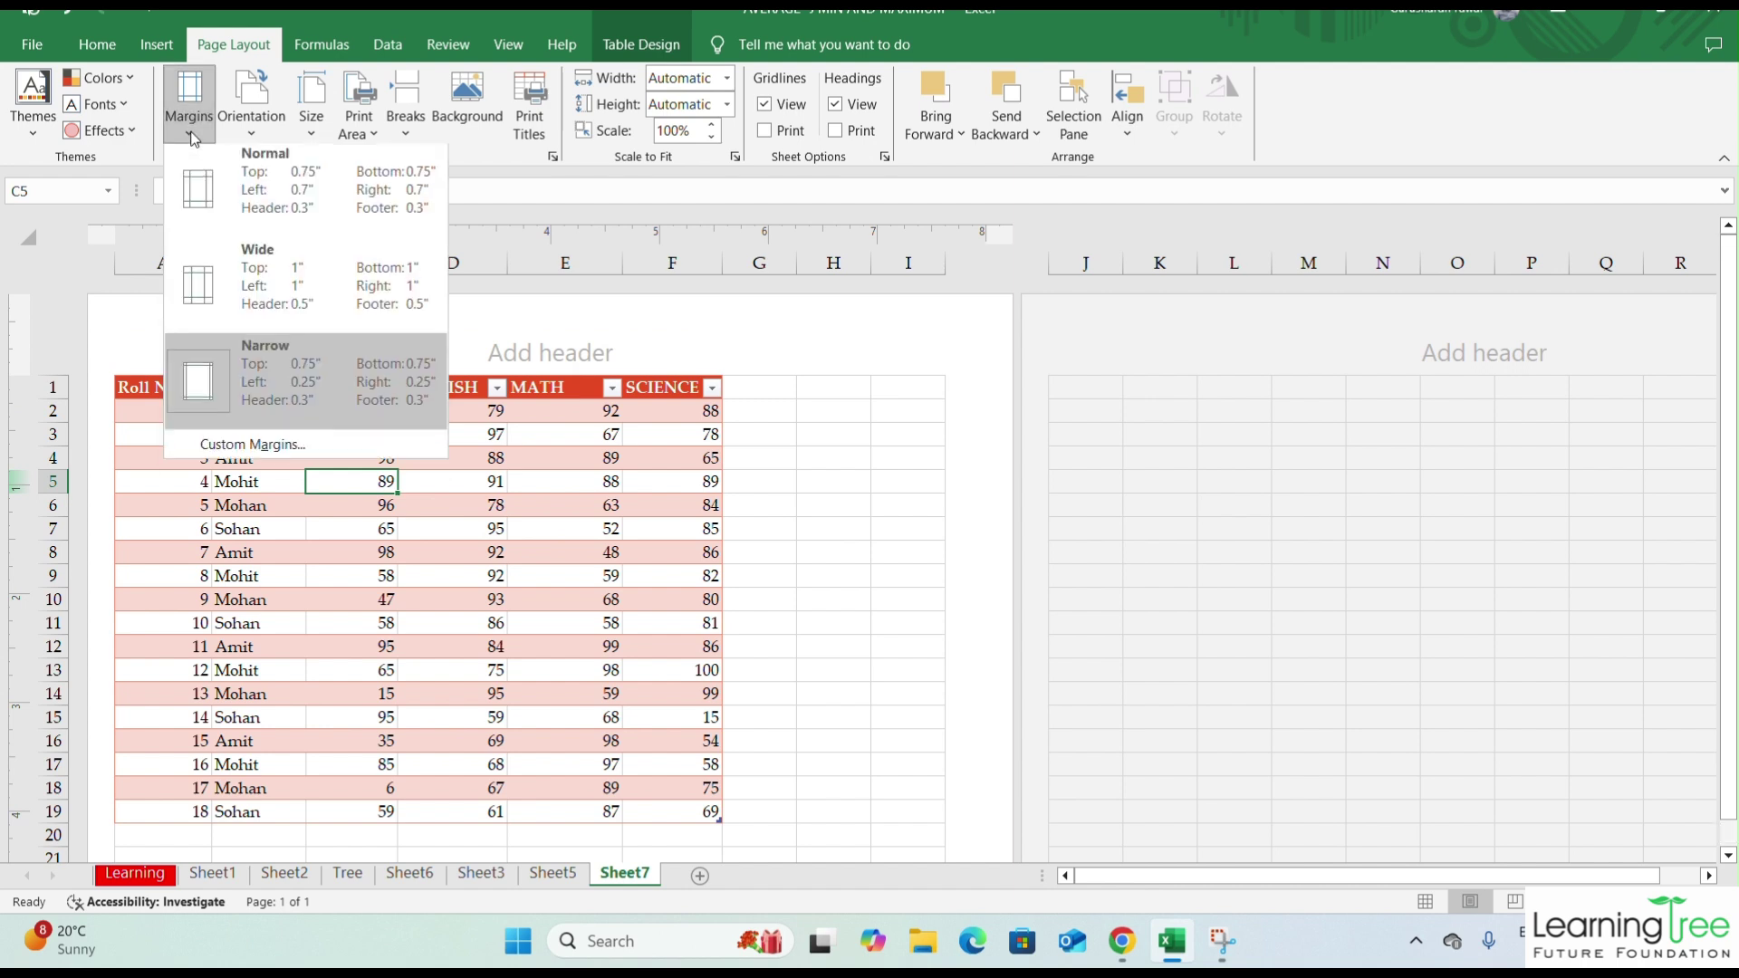
click(265, 193)
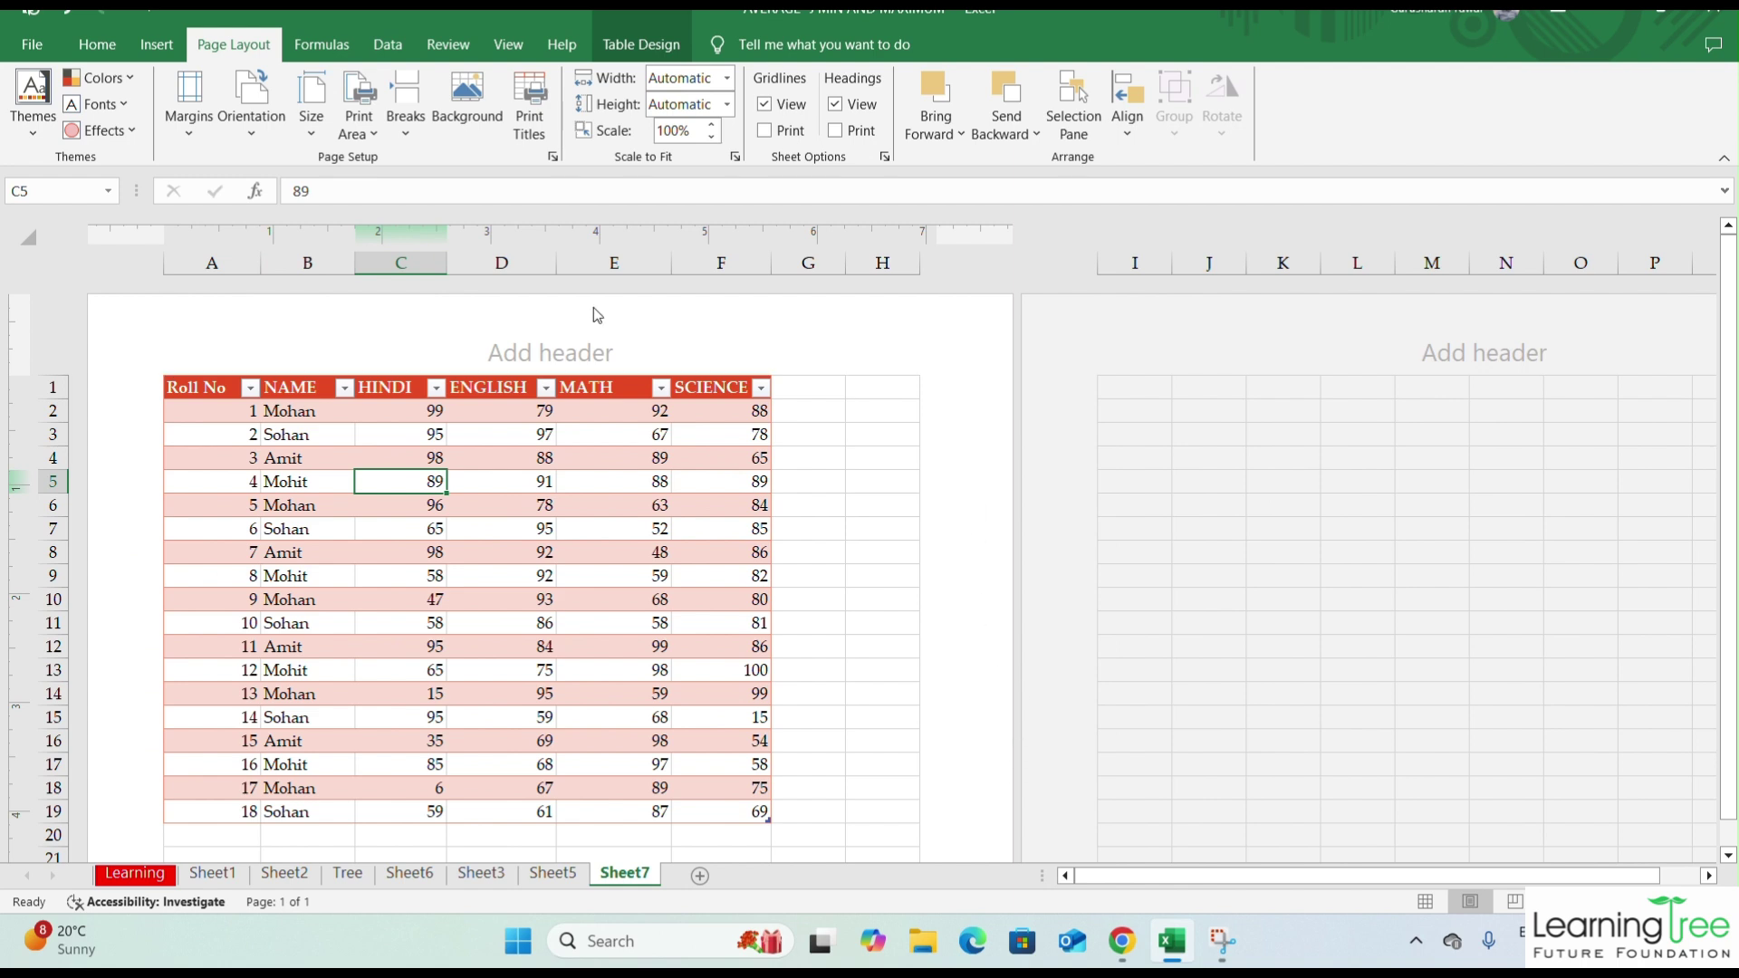
- Set custom page margins of 1.75 at the top and 1.95 on the left
click(190, 136)
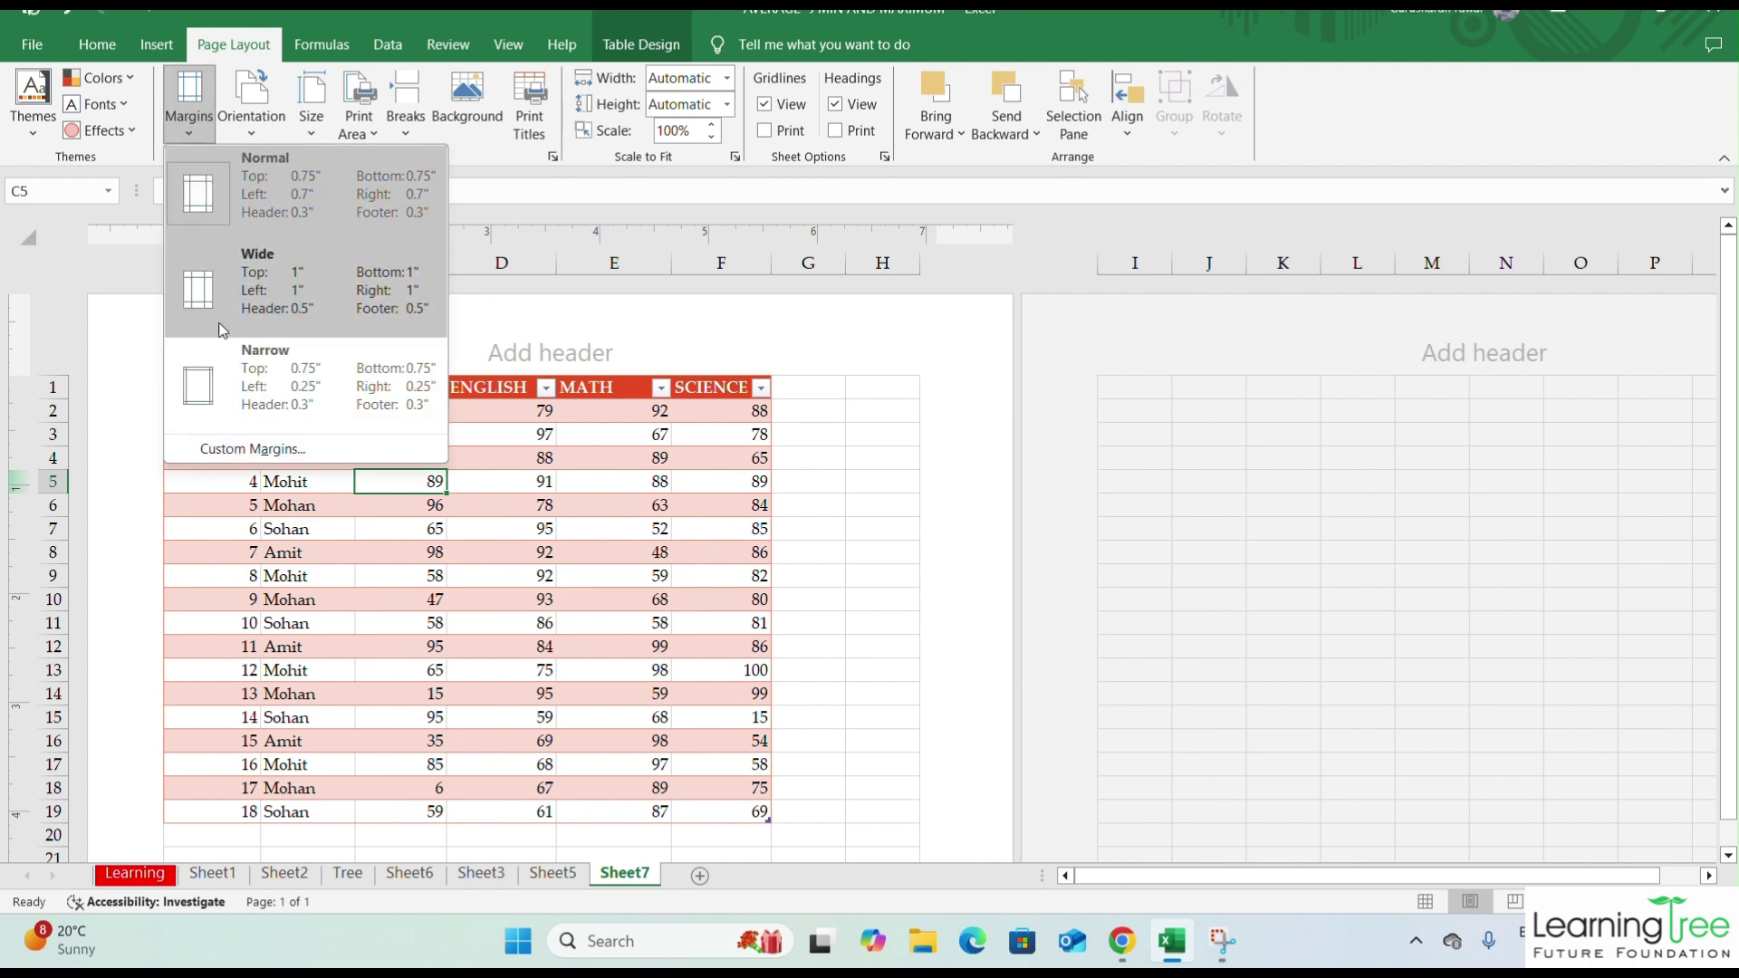
click(260, 458)
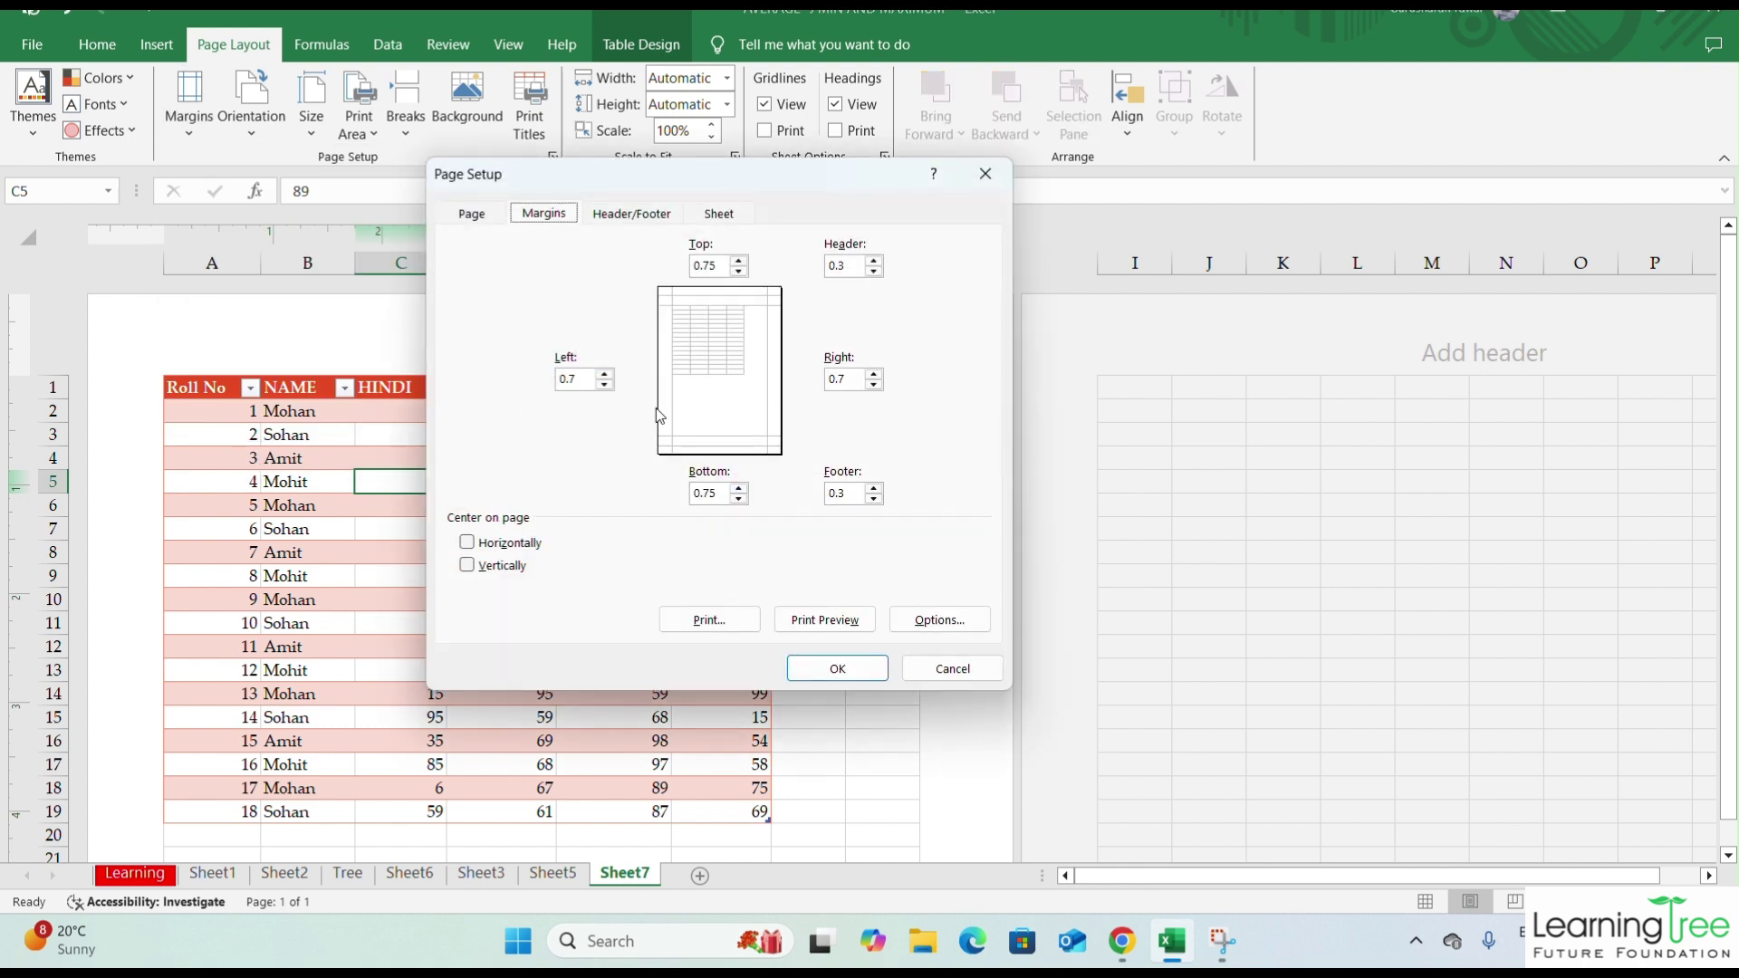
click(739, 260)
click(738, 261)
click(739, 260)
click(739, 260)
click(604, 374)
click(604, 374)
click(604, 374)
click(604, 374)
click(604, 374)
- Center the table horizontally but not vertically on the page, apply the custom margins, and check the page
click(513, 541)
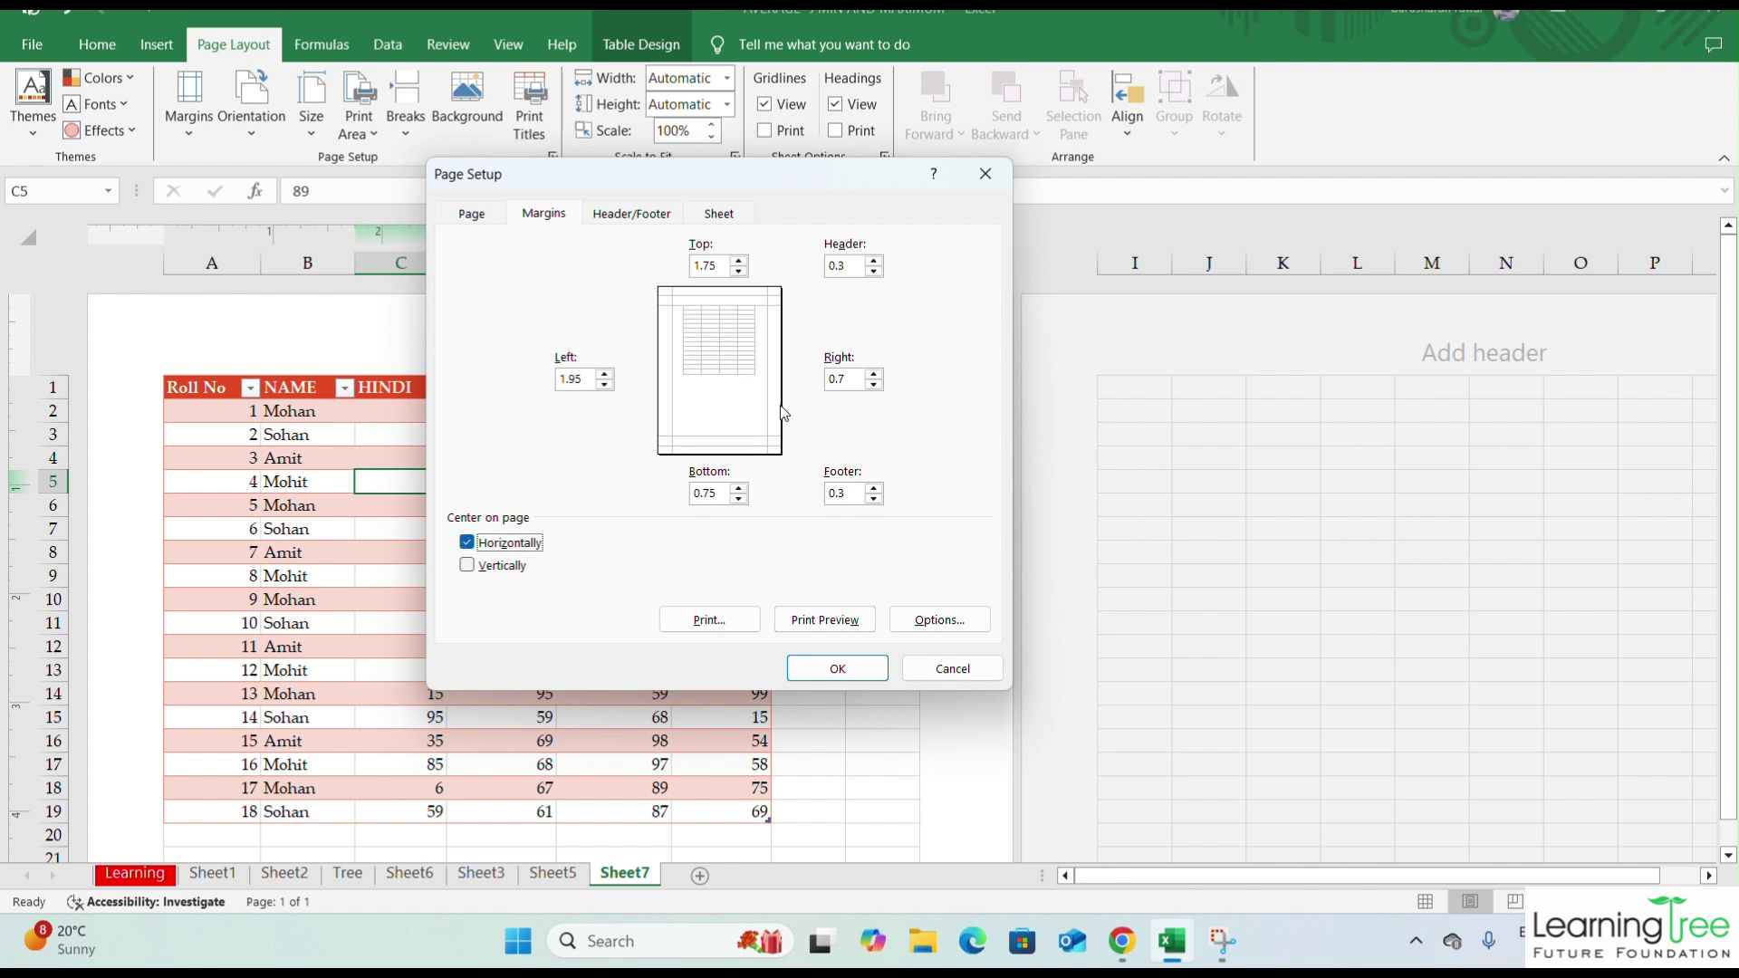
click(467, 567)
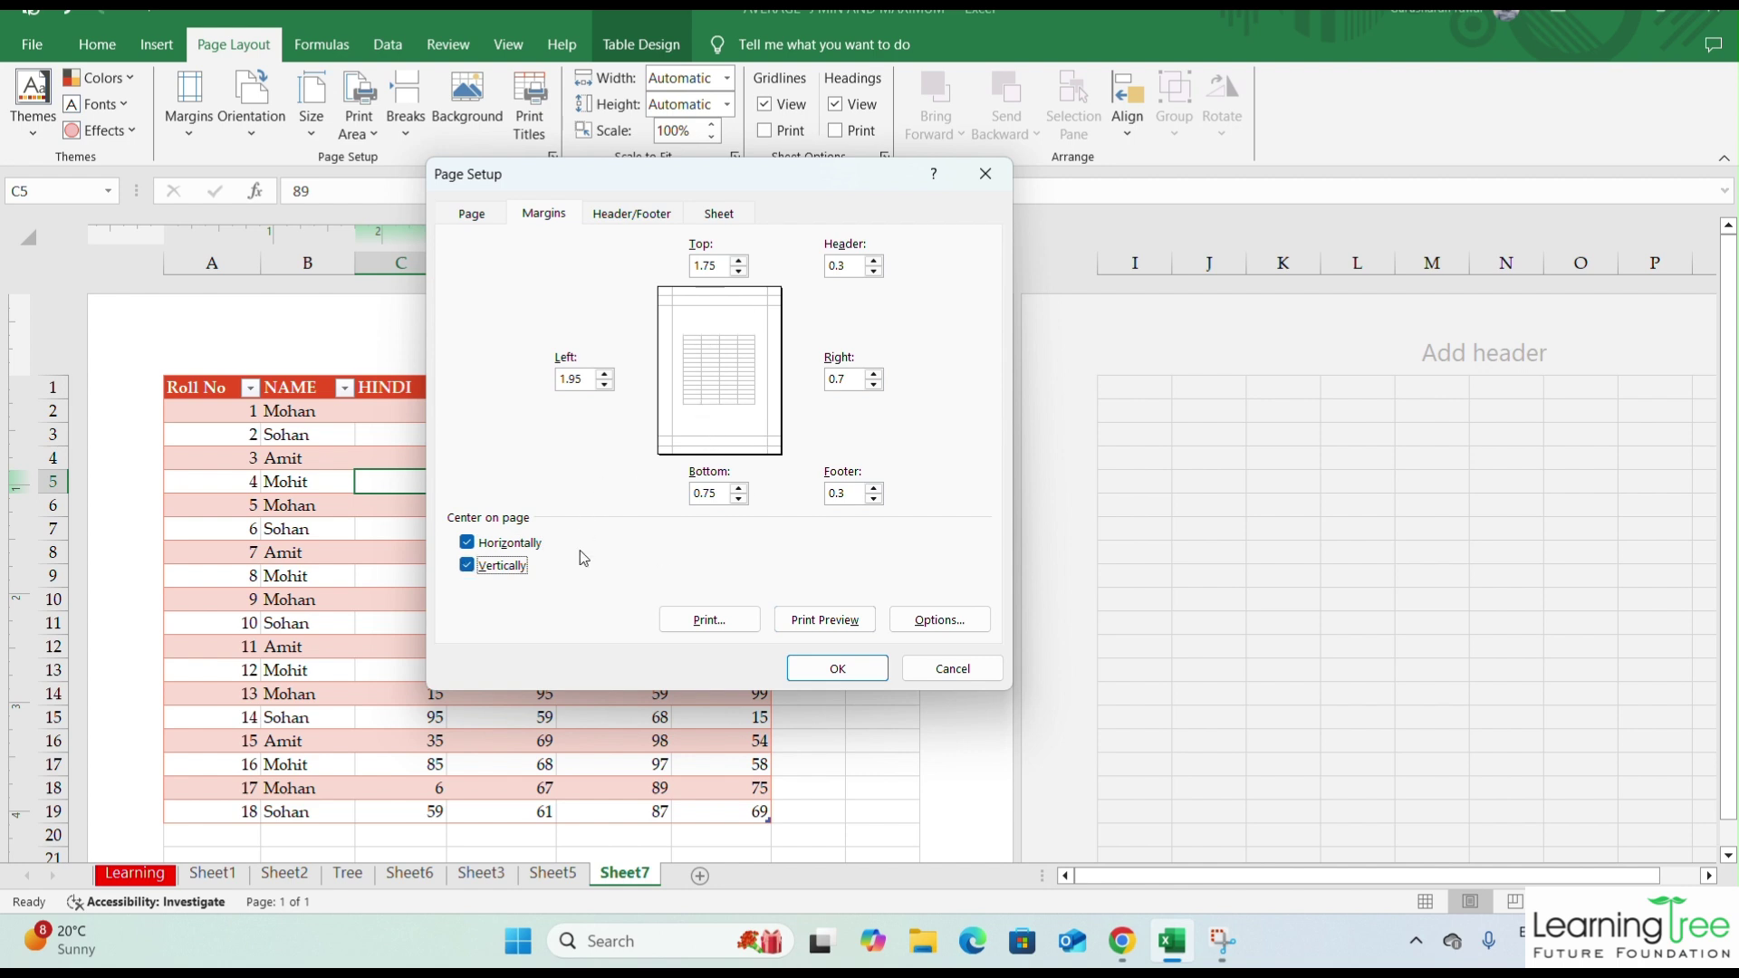
click(467, 566)
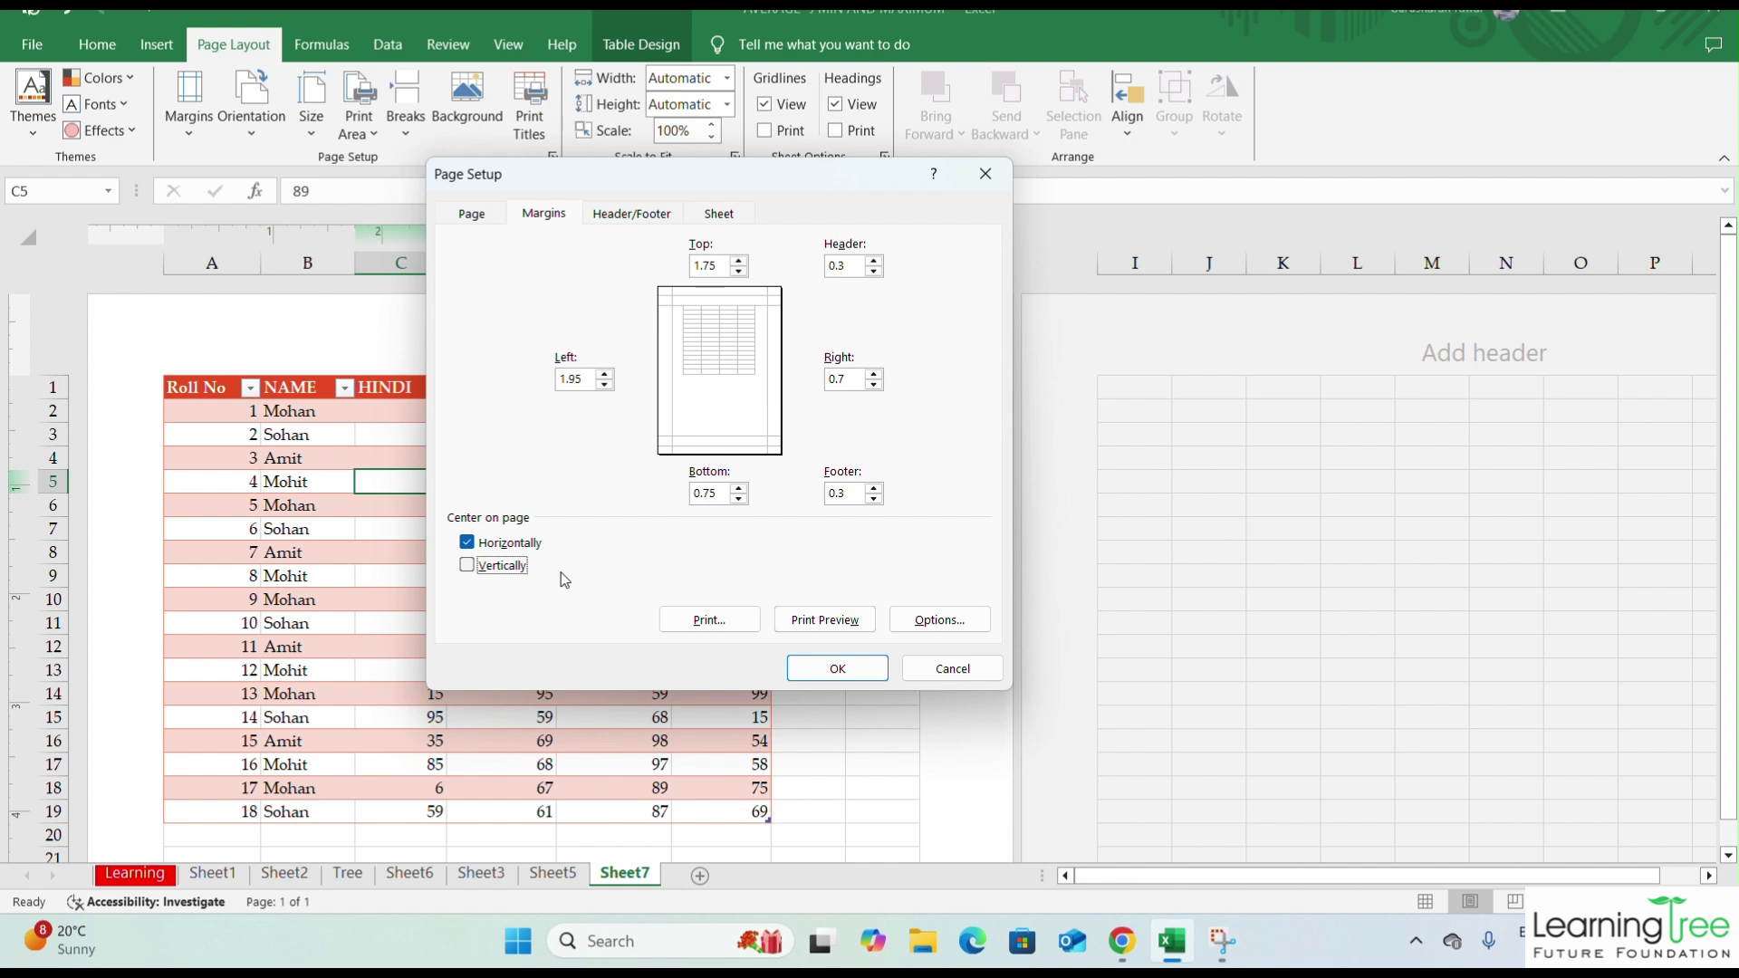
click(851, 670)
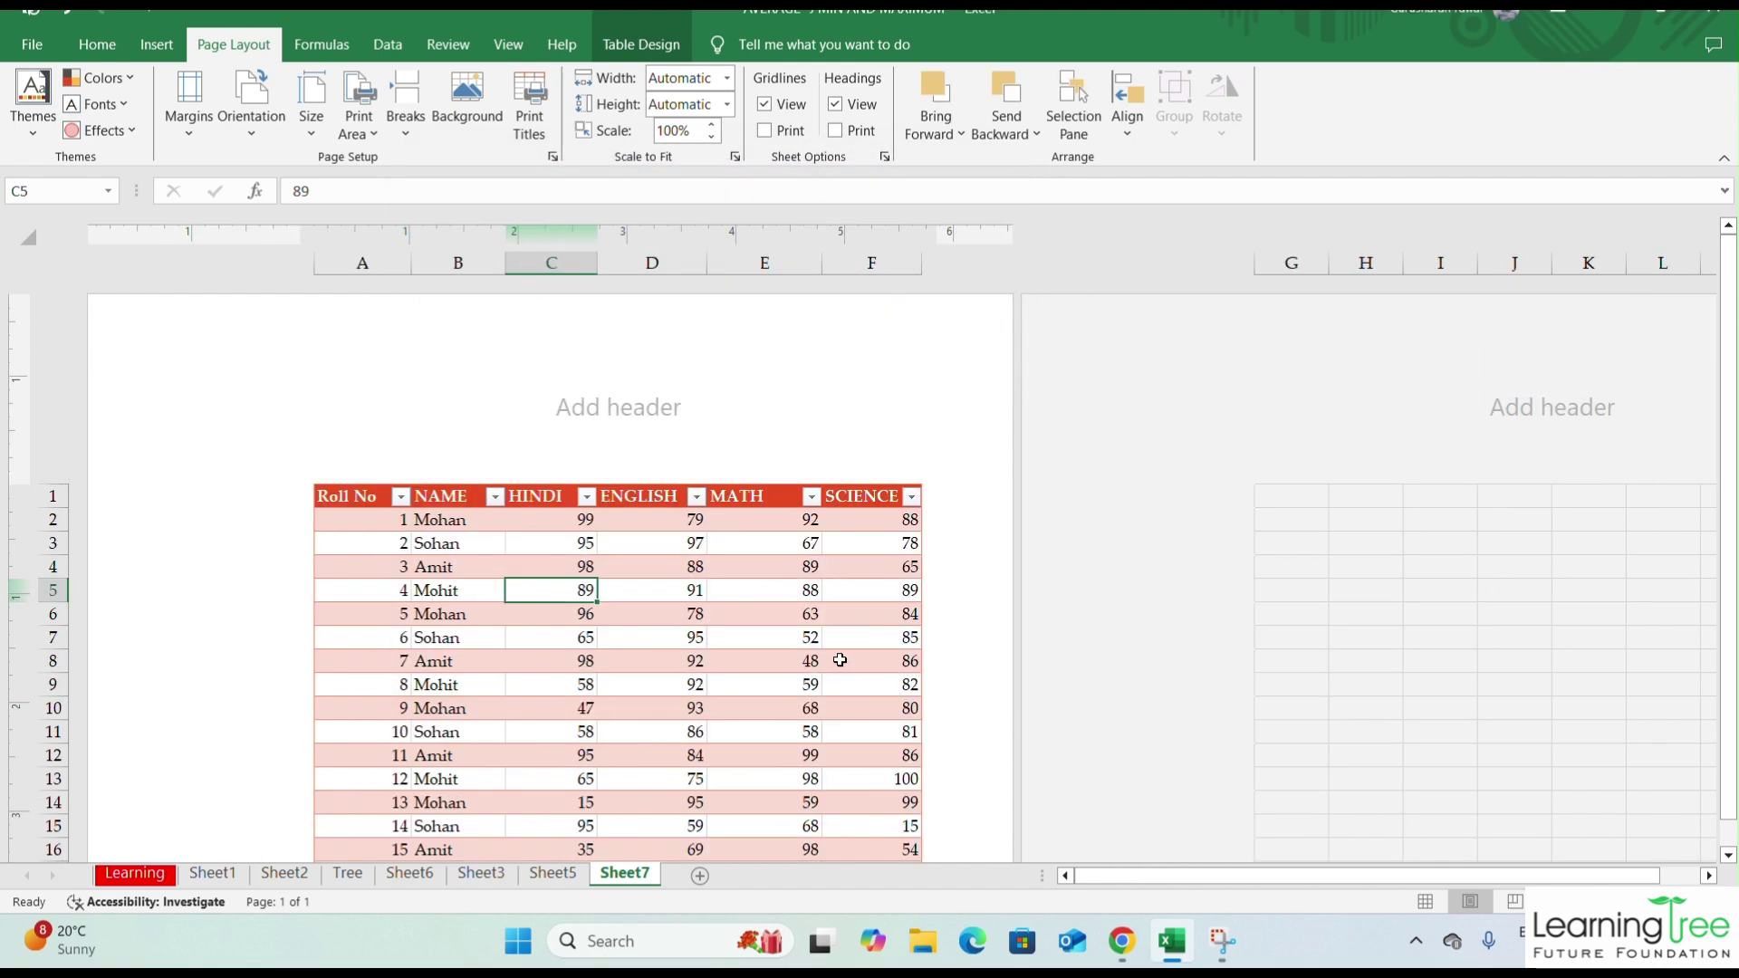
scroll(677, 518, down, 5)
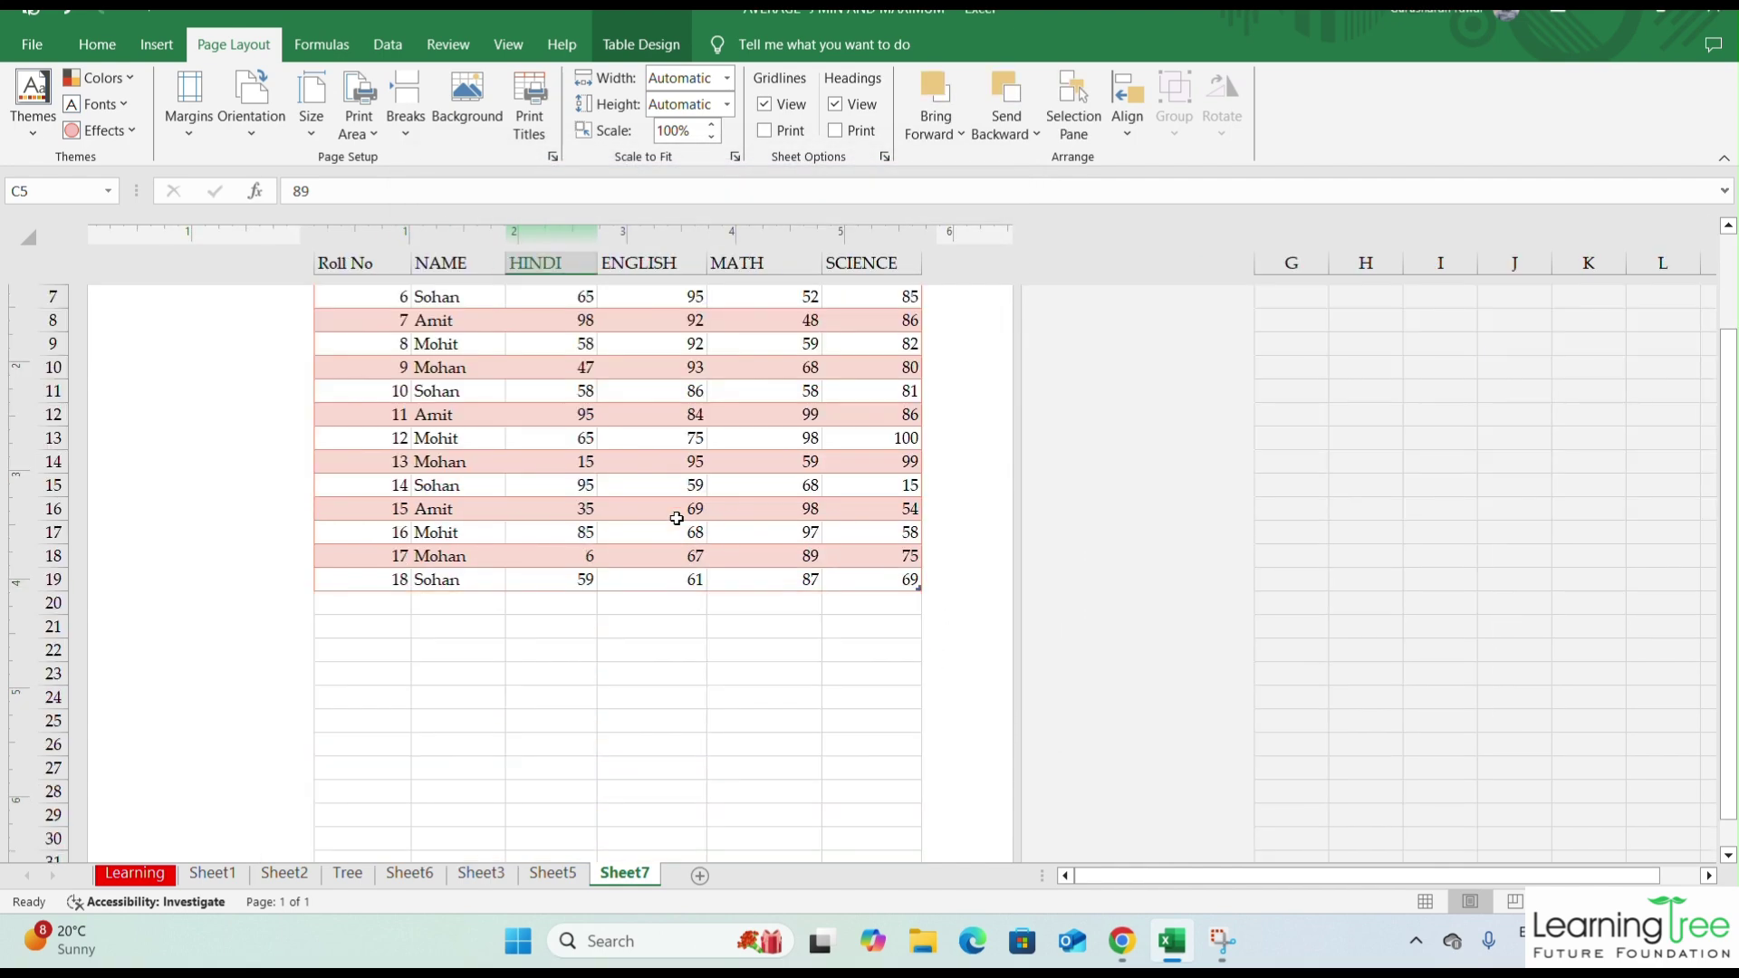
scroll(774, 460, up, 5)
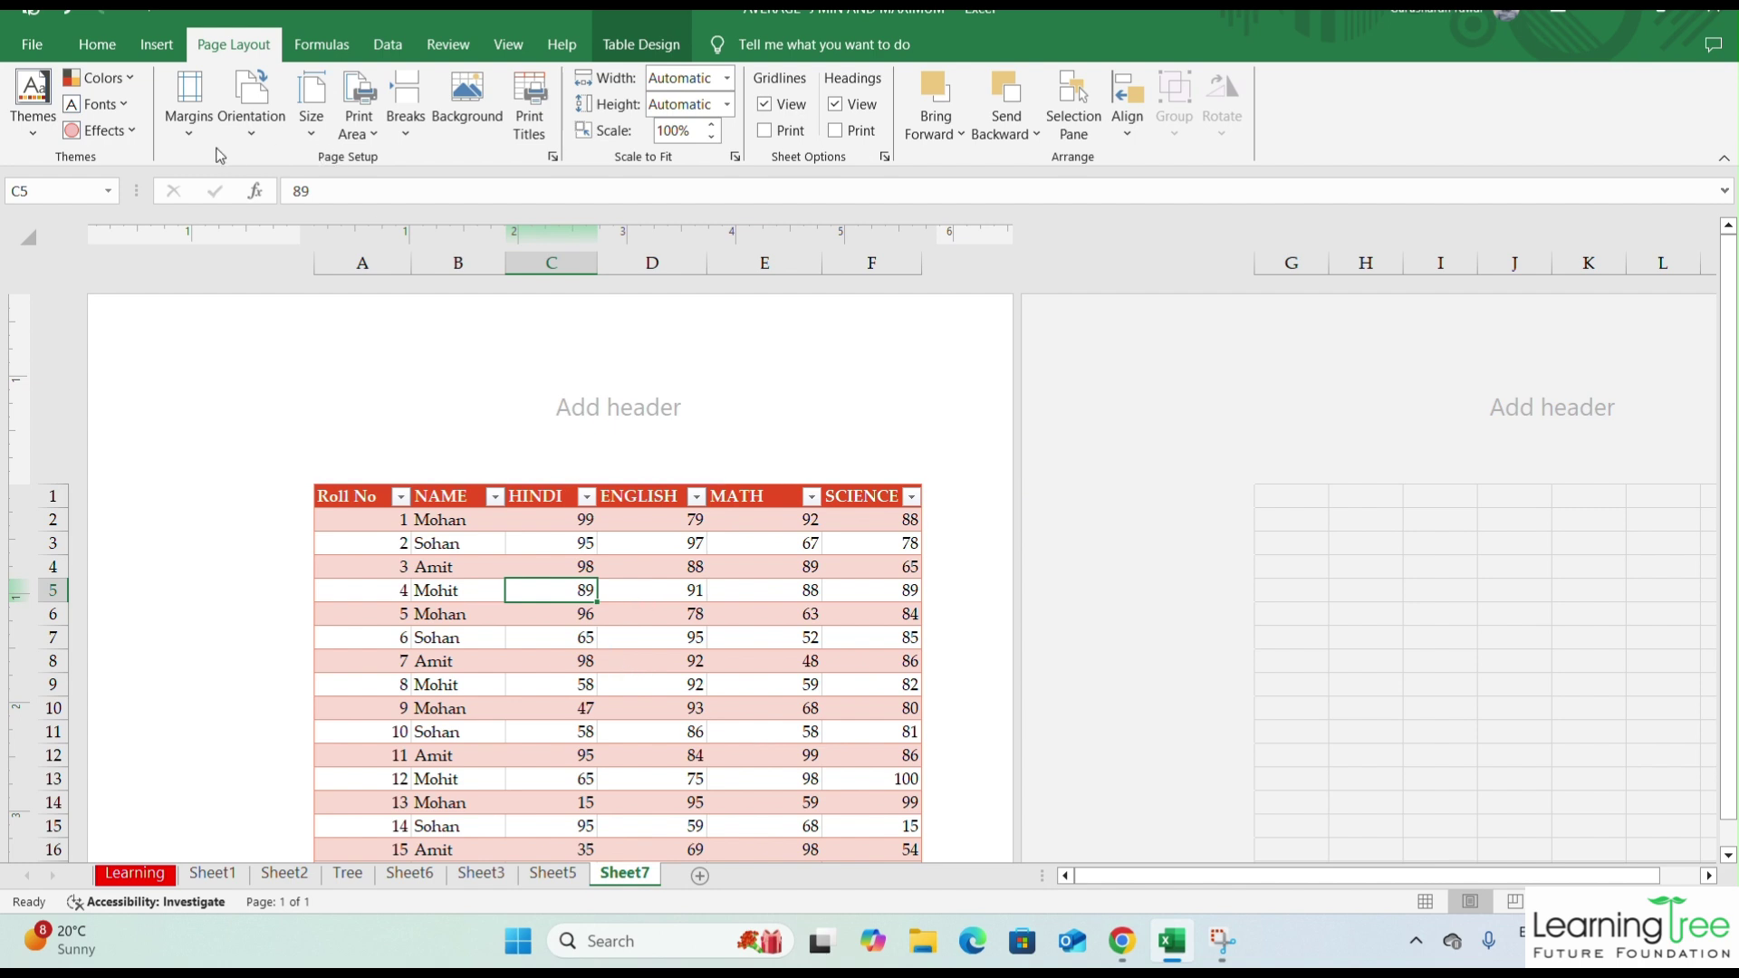
- Switch the sheet to Normal view and back to Page Layout view
click(65, 11)
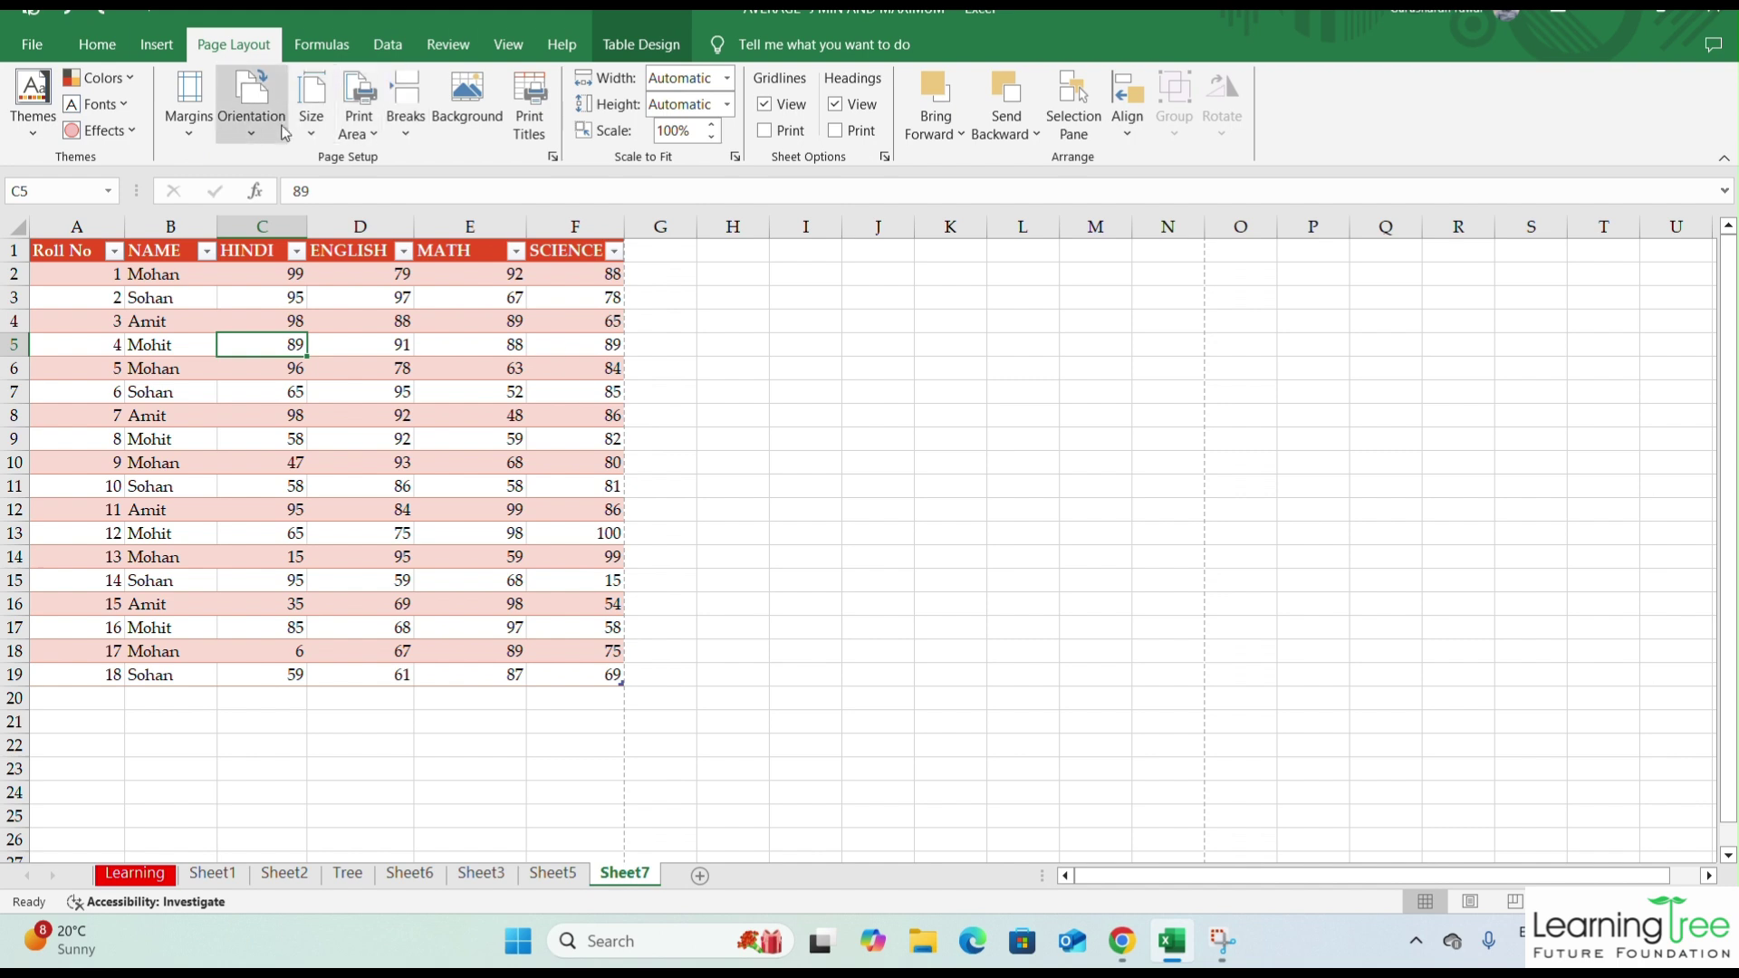
click(251, 136)
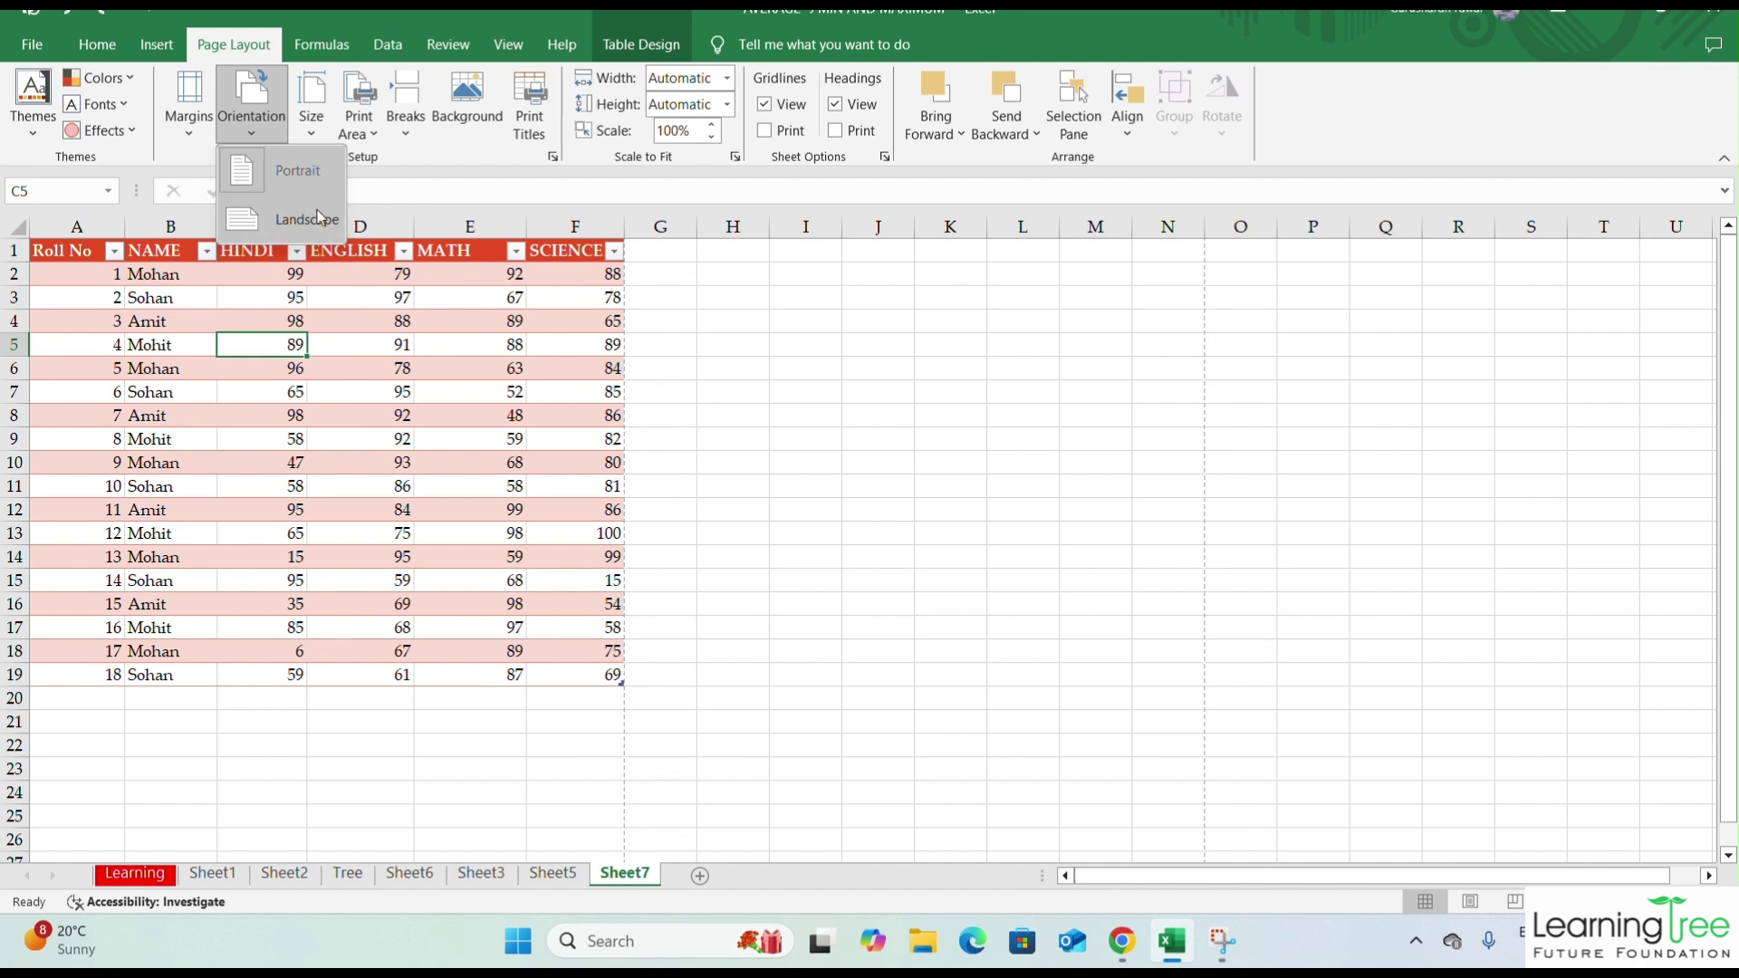
click(507, 46)
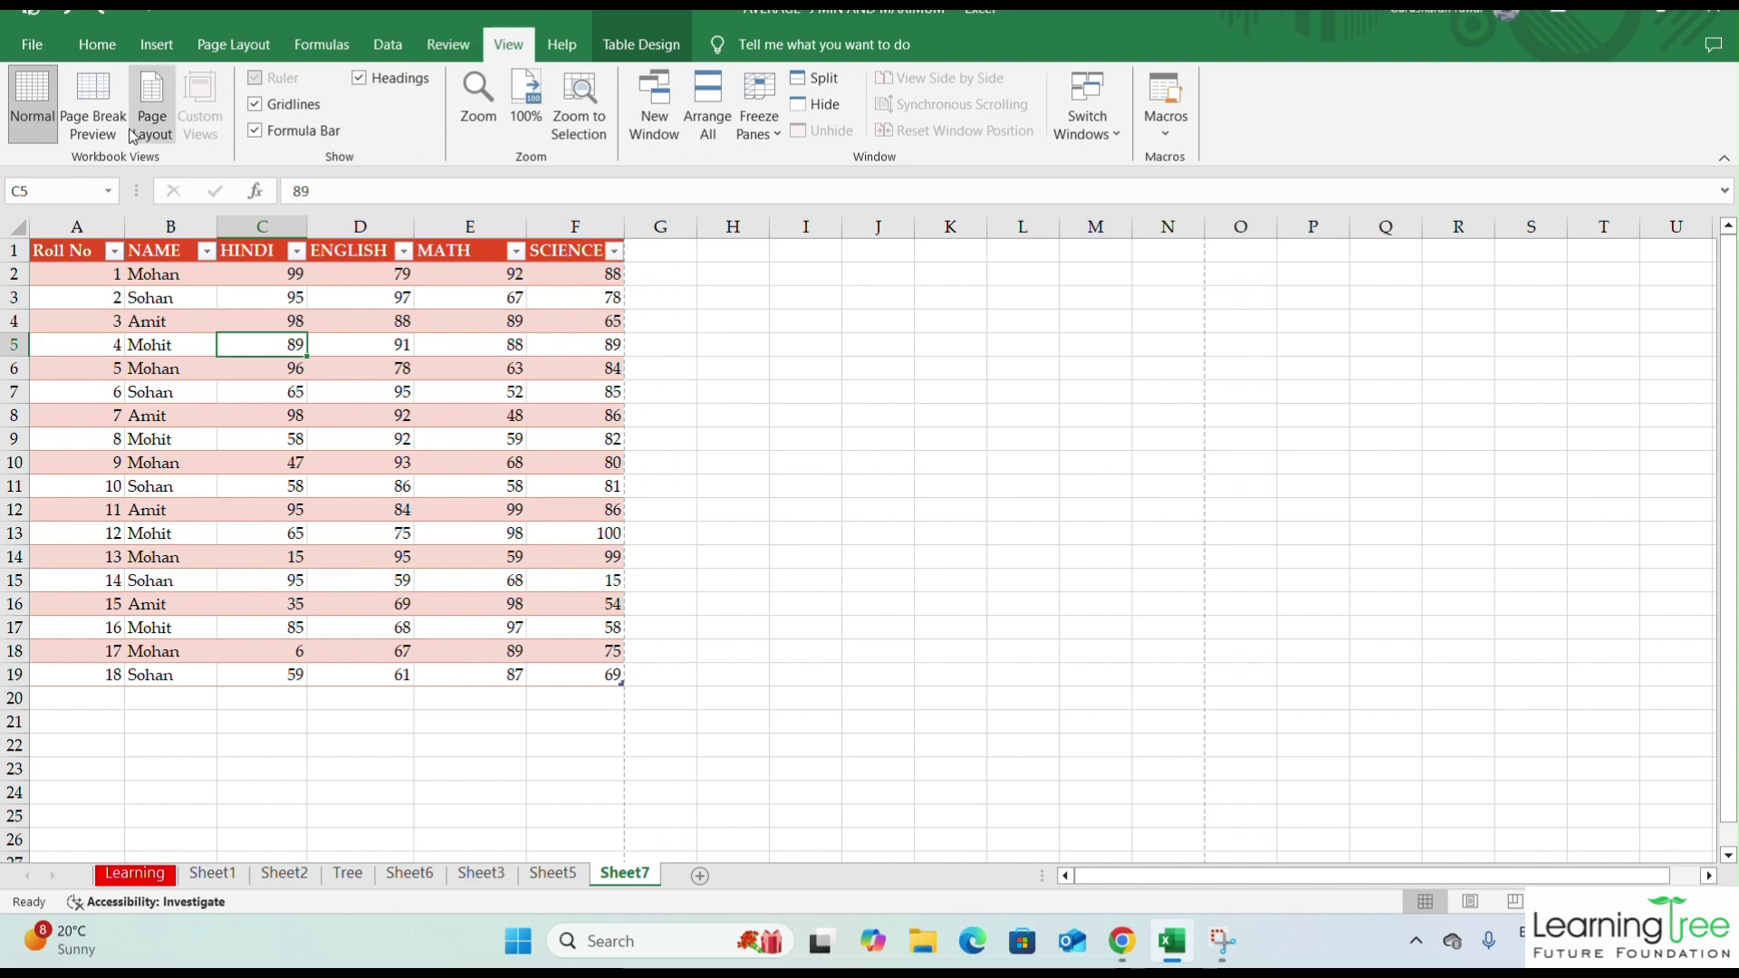
click(165, 126)
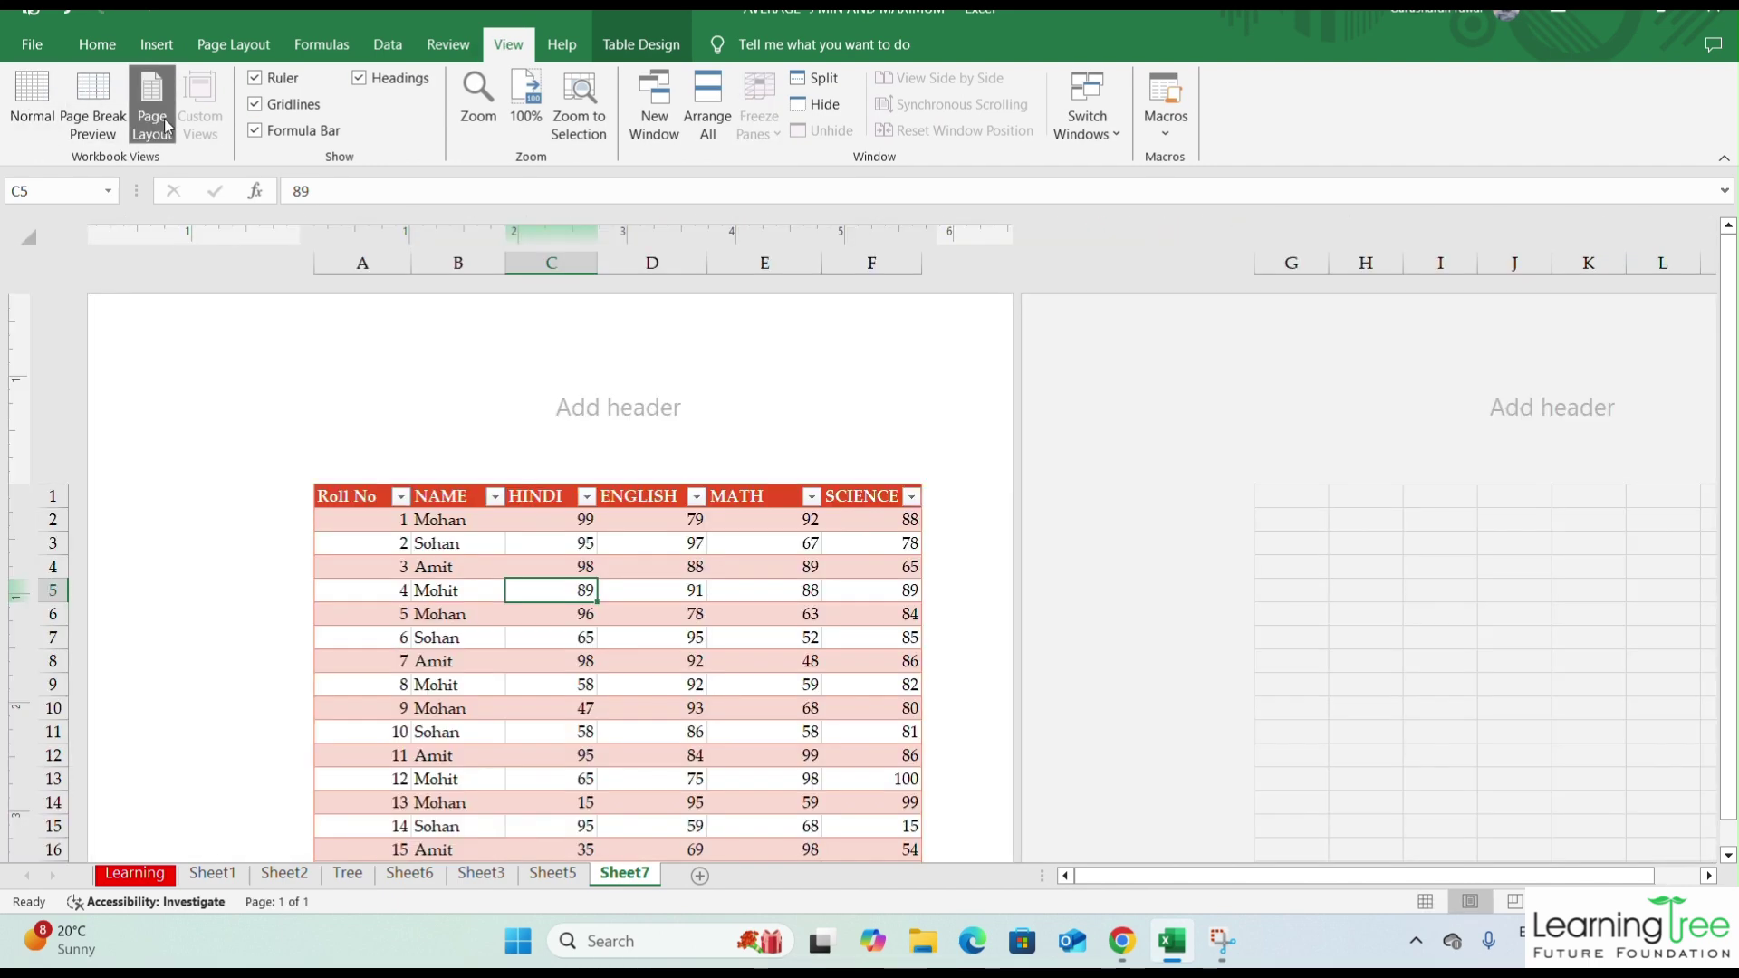
- Set the page orientation to Landscape and look over the whole page
click(225, 53)
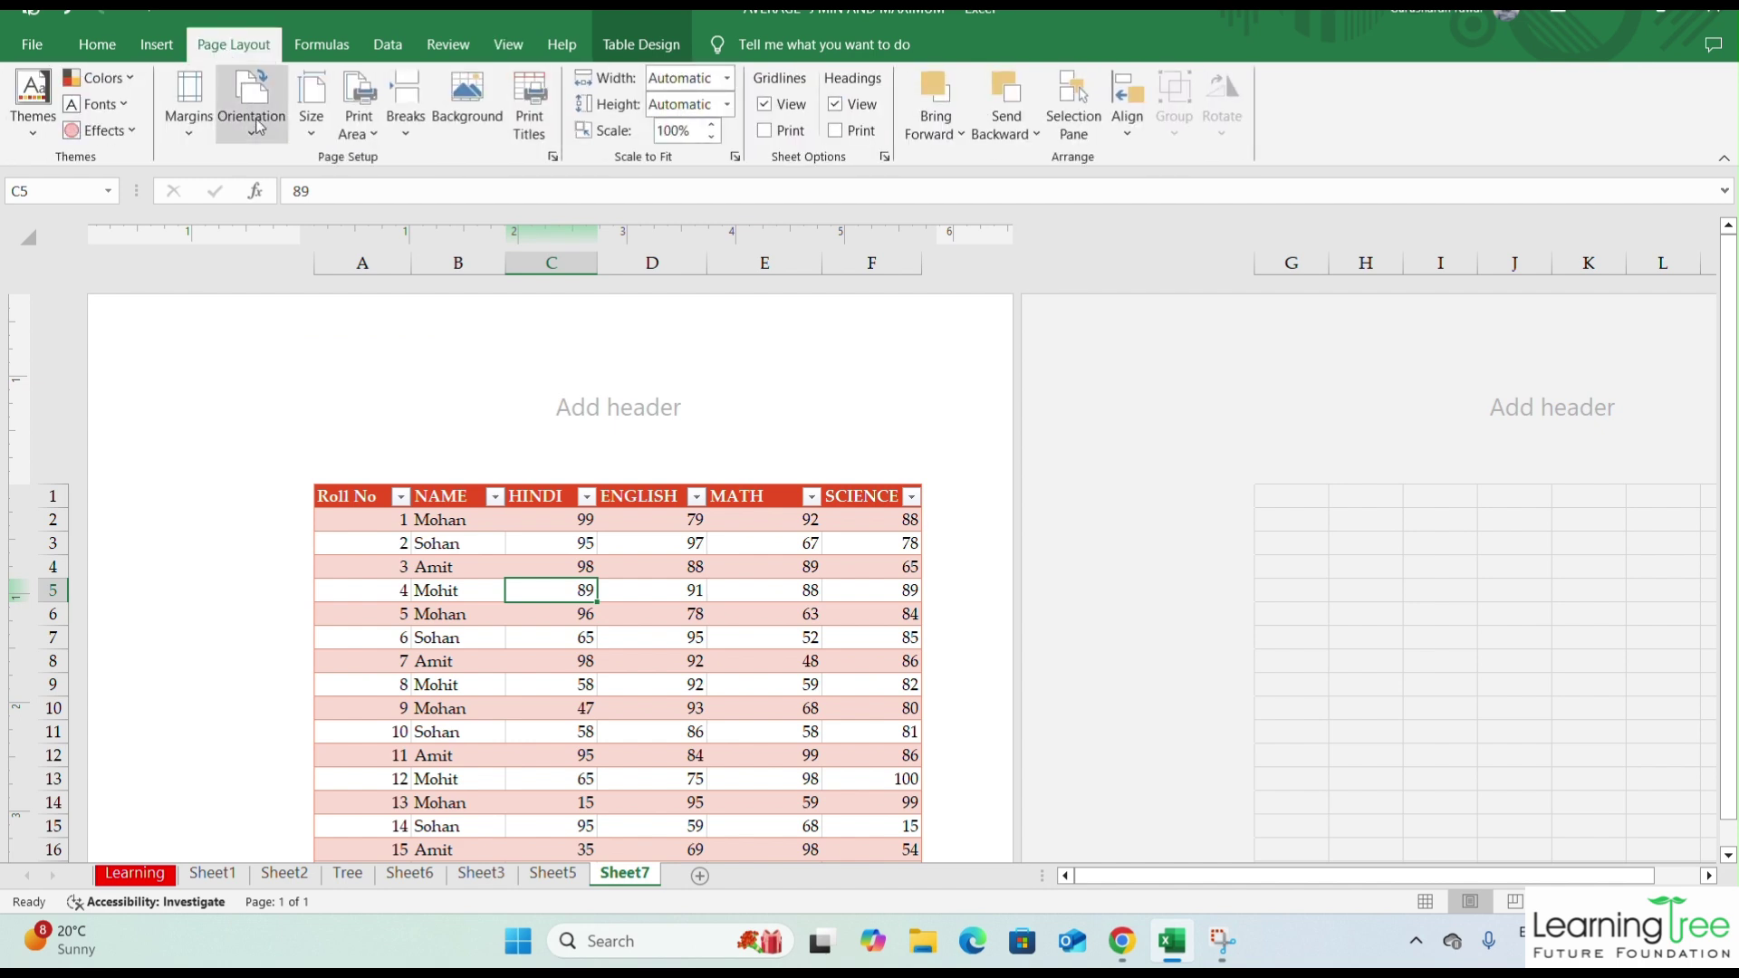
click(248, 136)
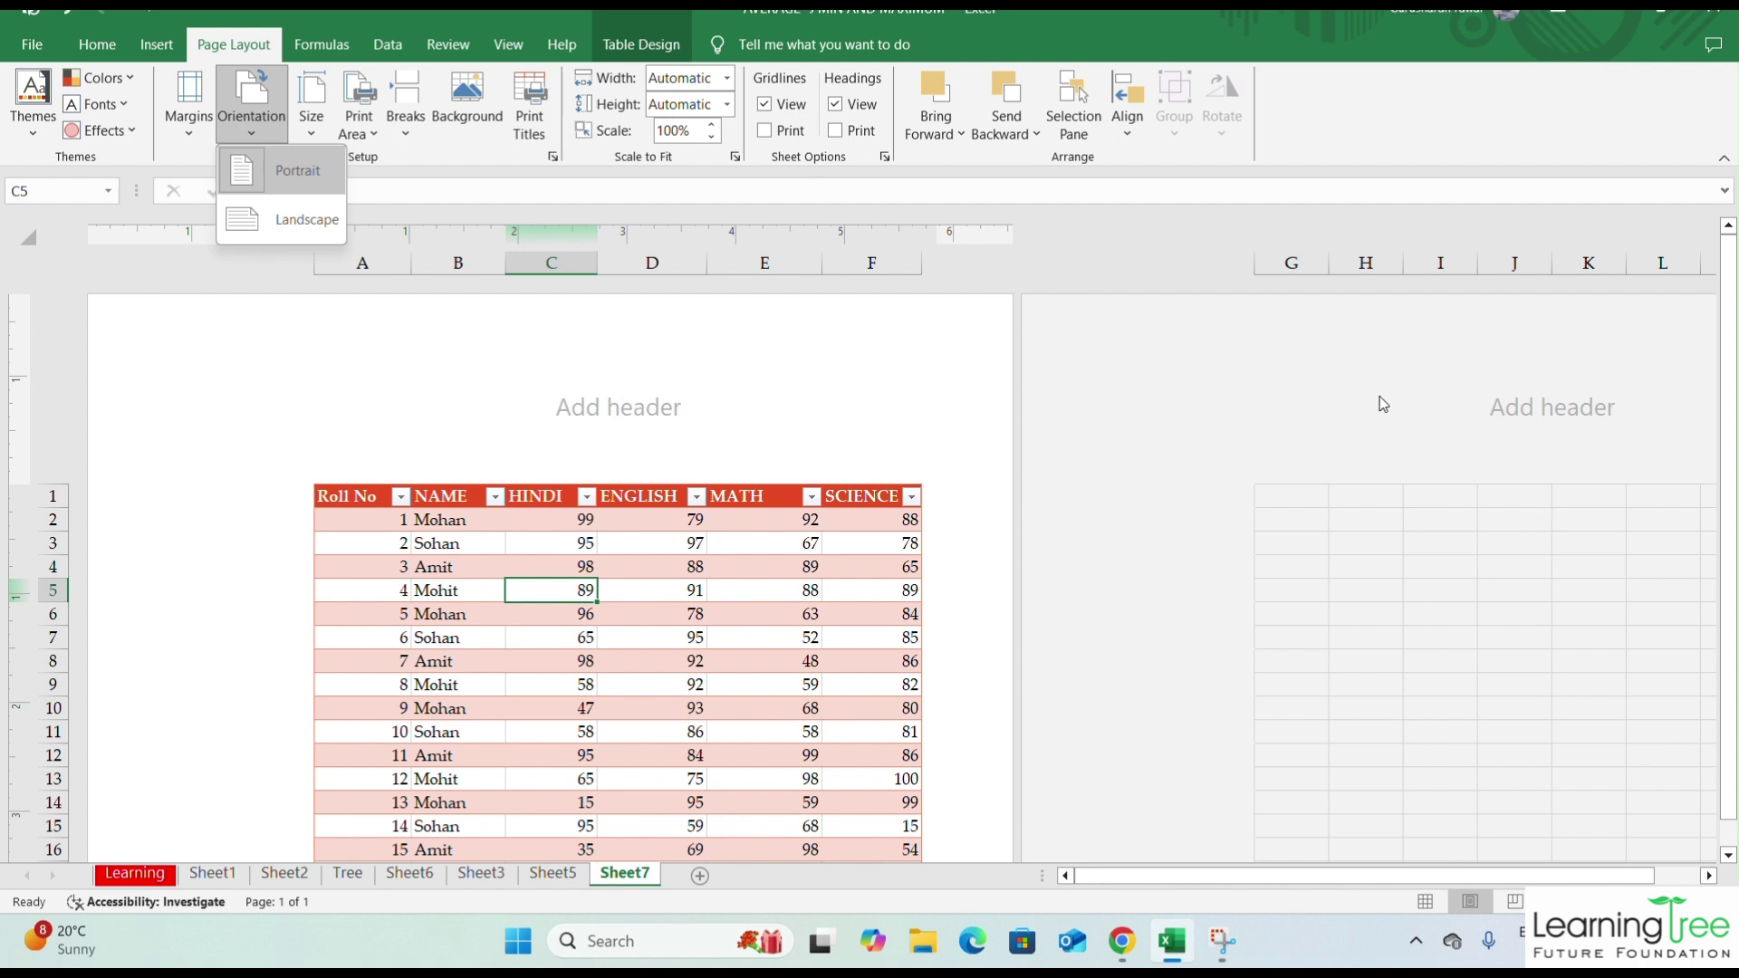
click(287, 234)
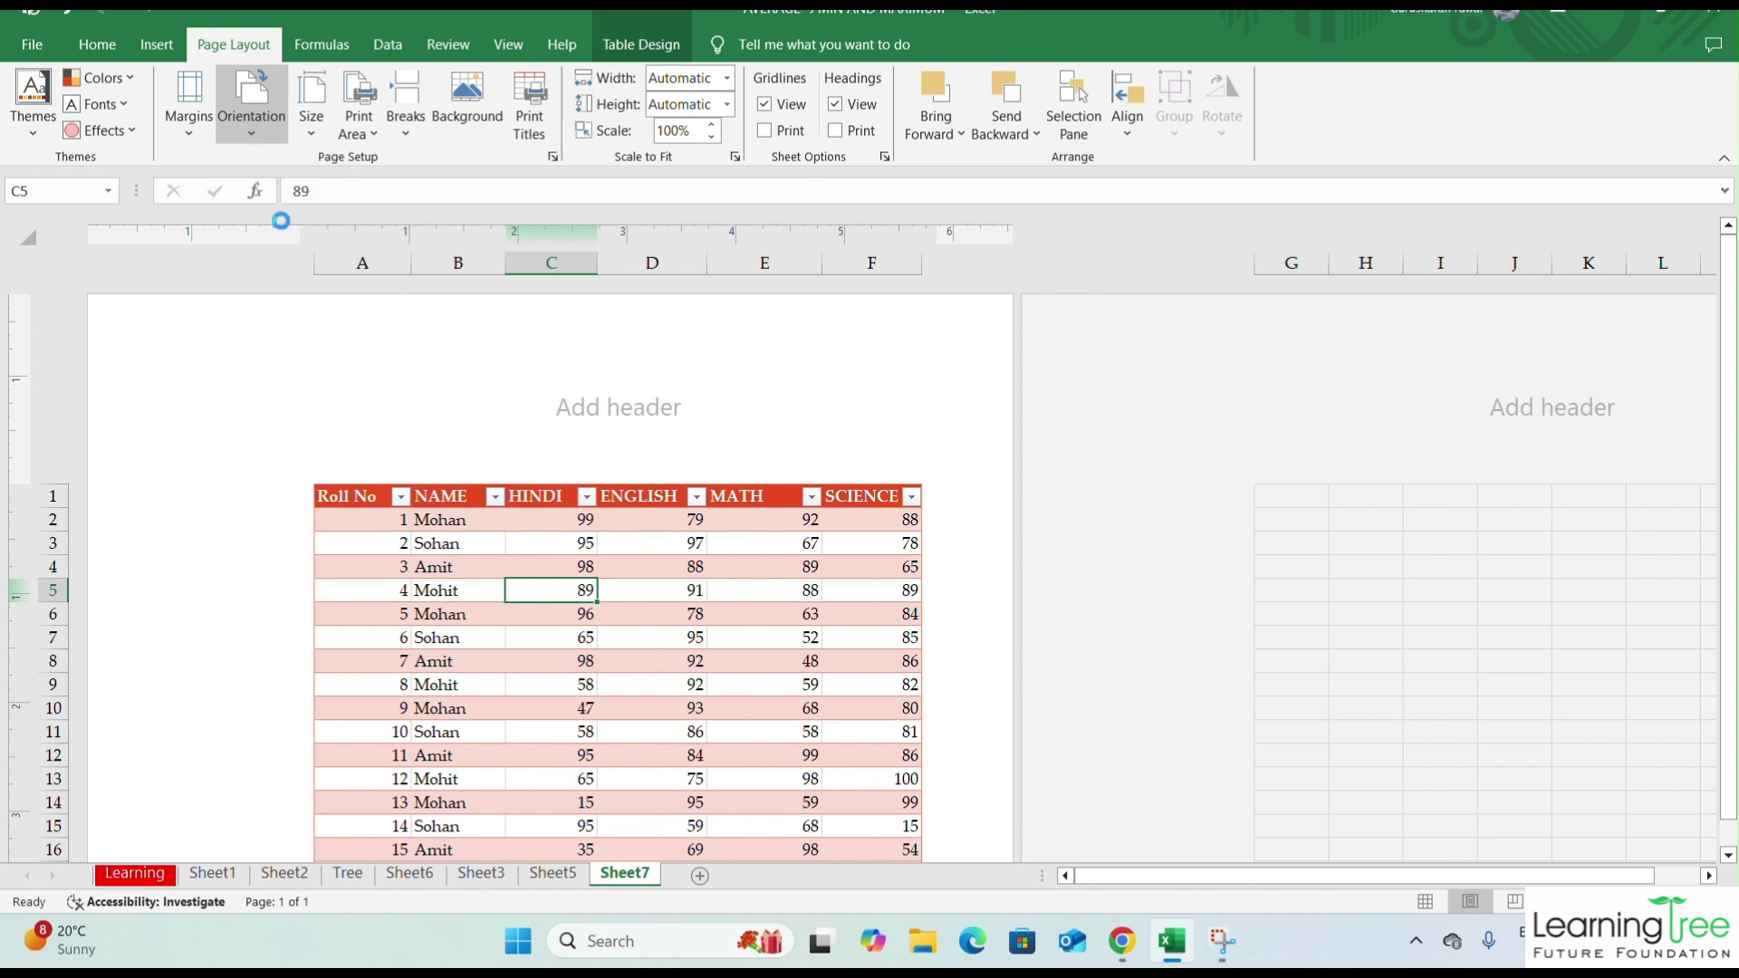
scroll(749, 590, down, 4)
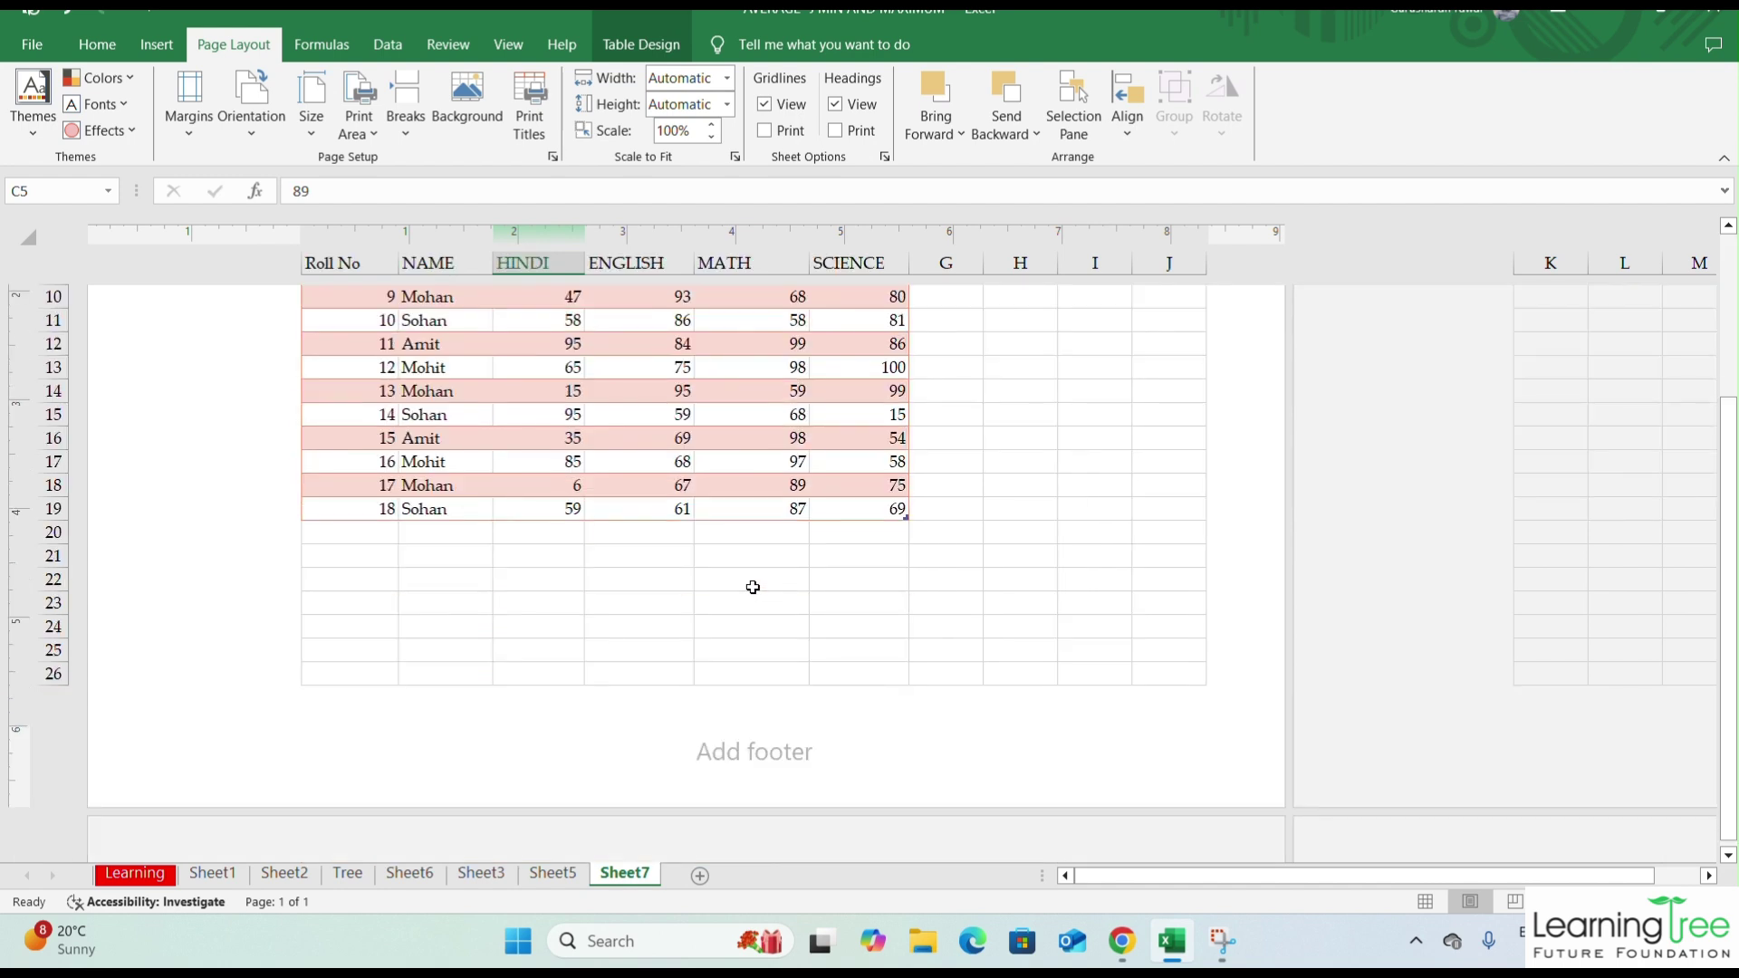
scroll(780, 575, up, 5)
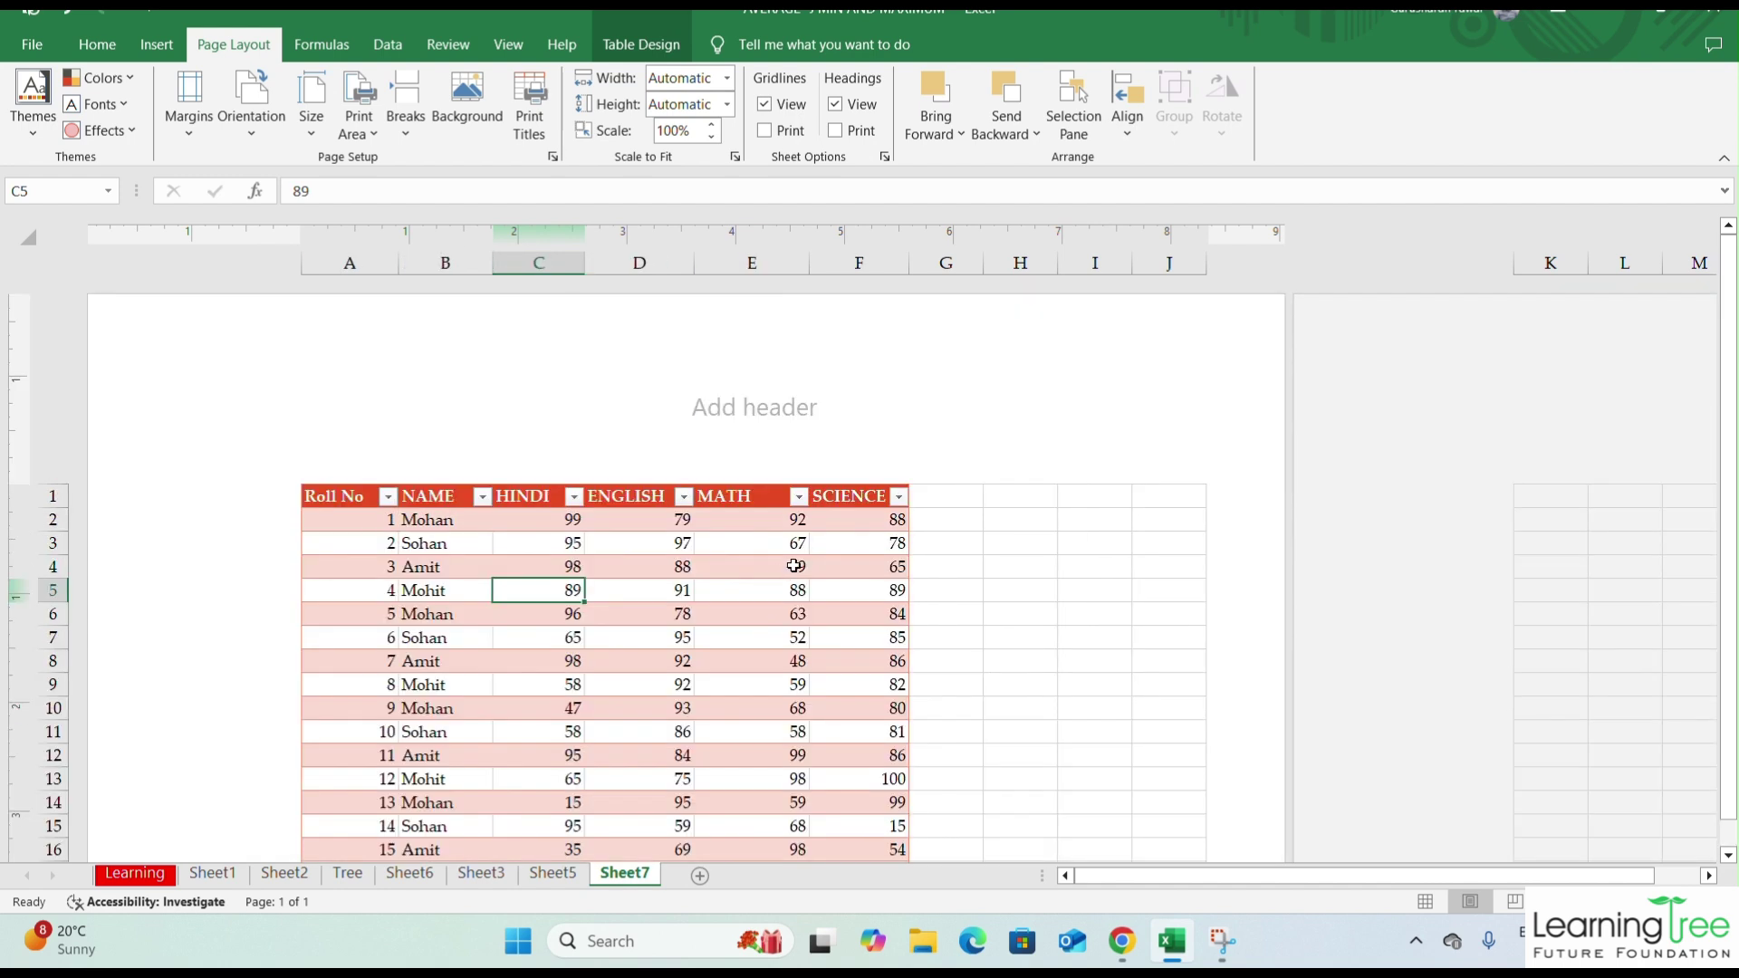
scroll(794, 563, down, 4)
scroll(794, 564, down, 1)
scroll(792, 564, up, 3)
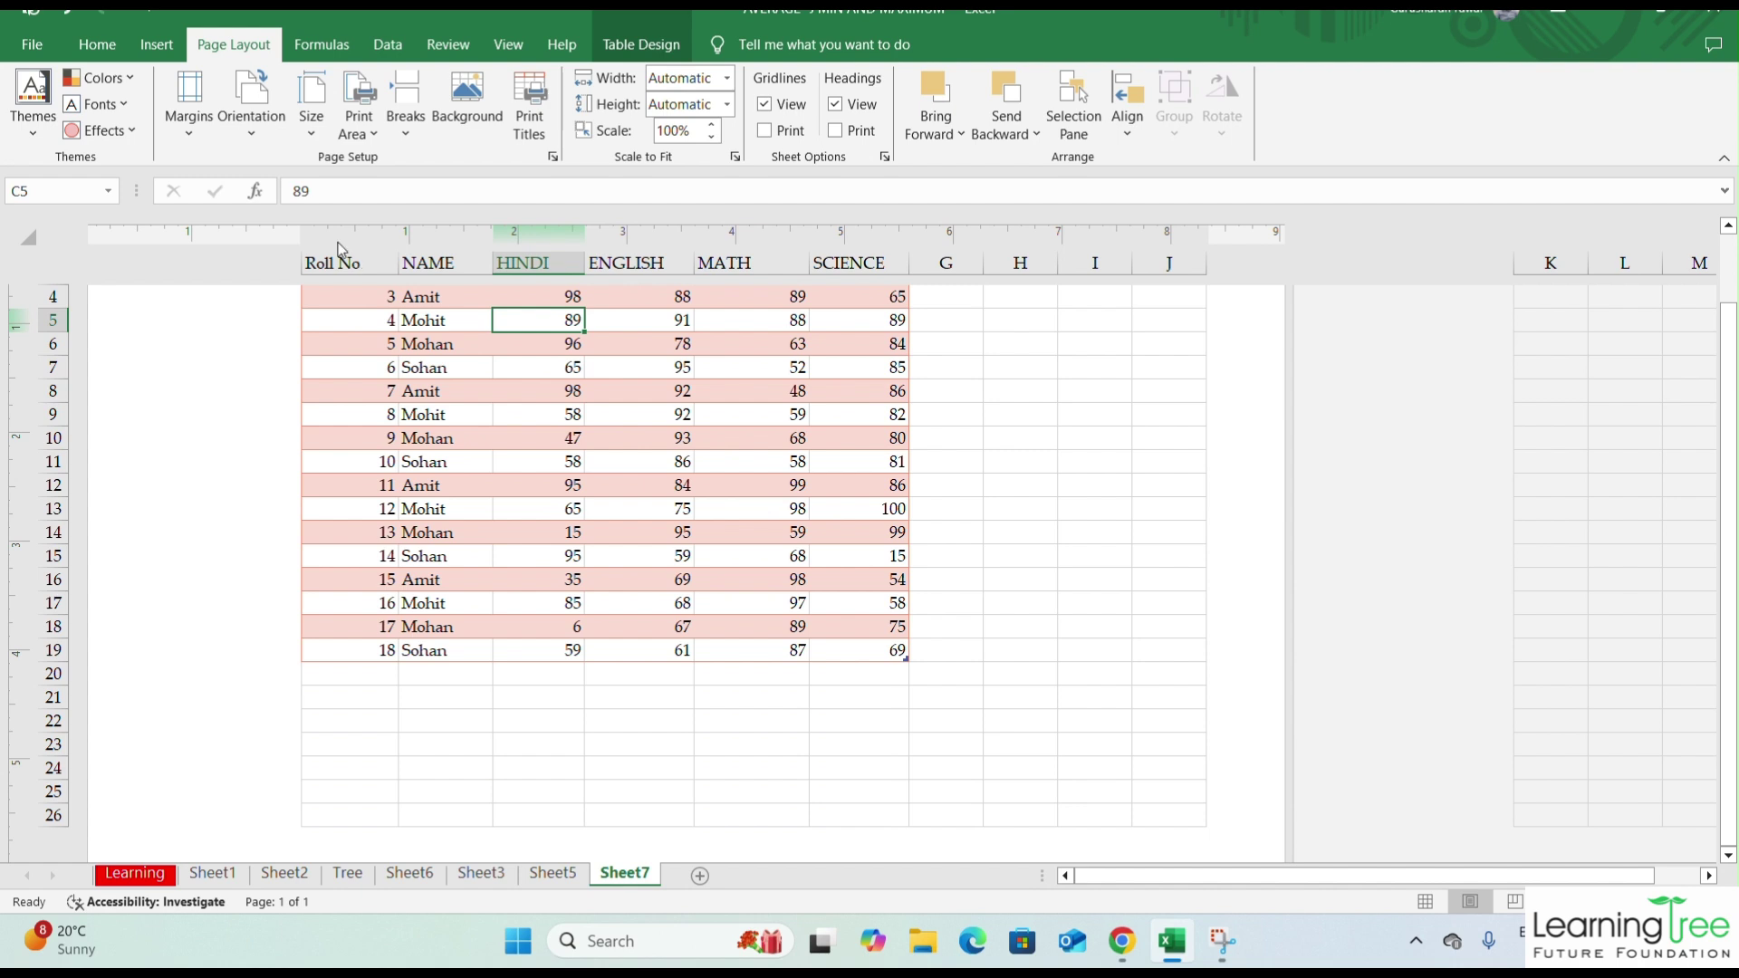
- Set the page orientation back to Portrait
click(251, 118)
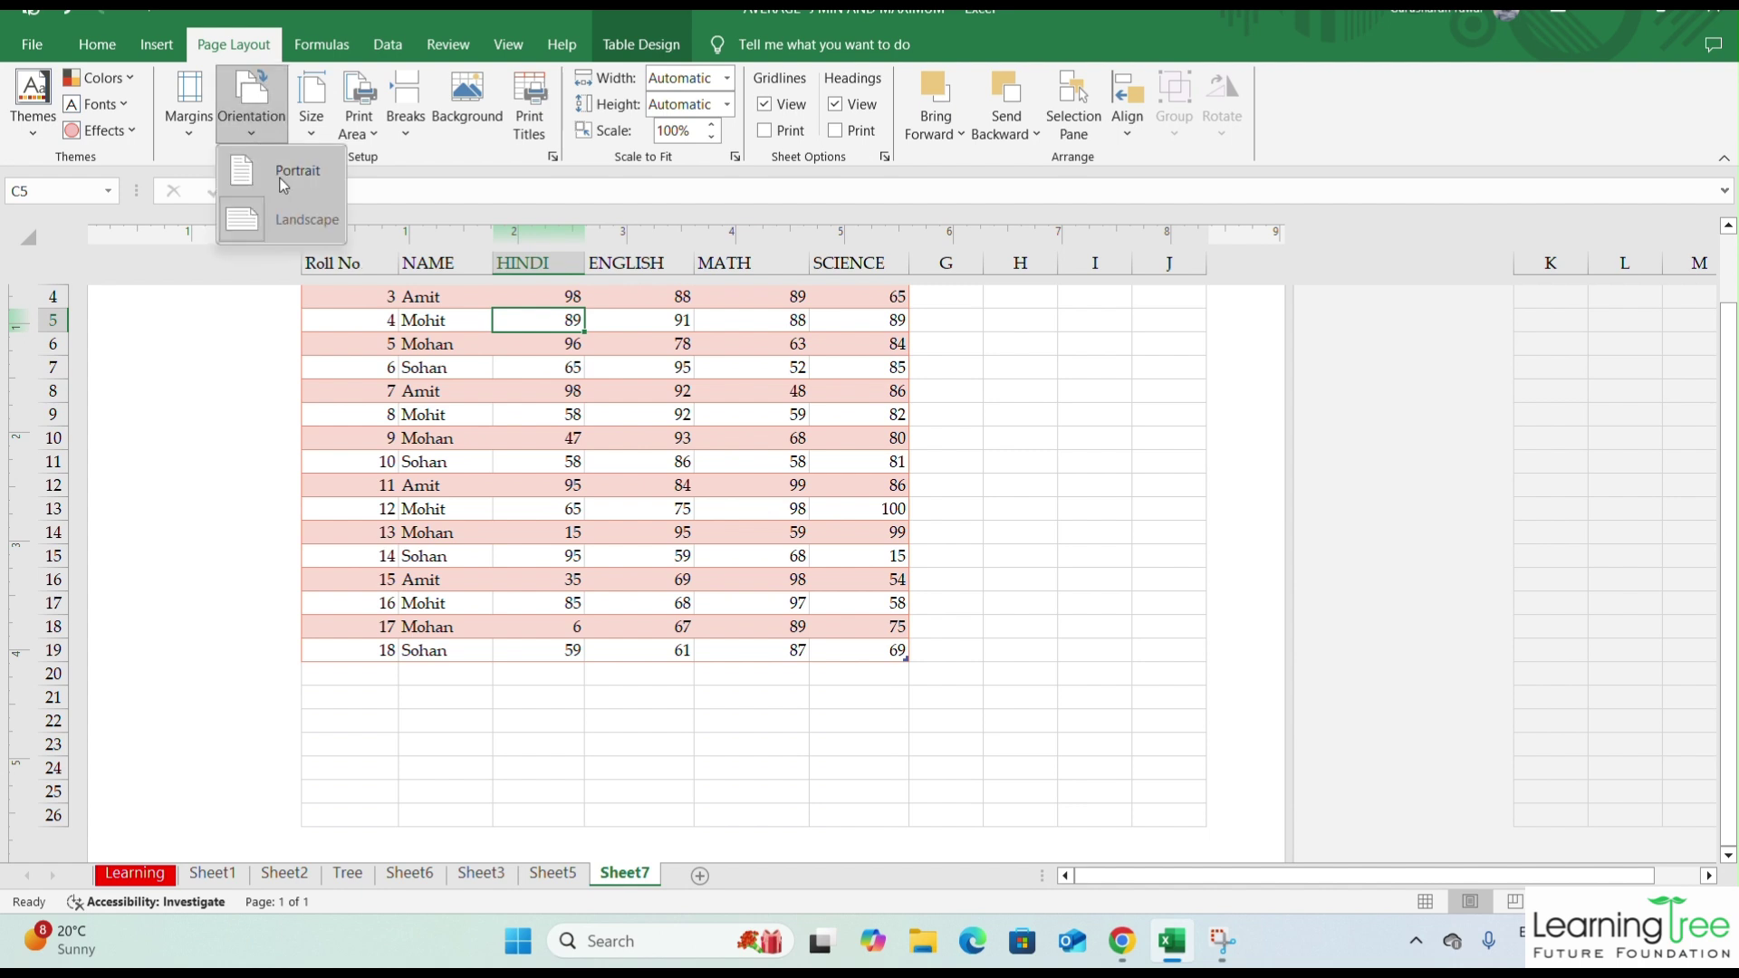
click(282, 178)
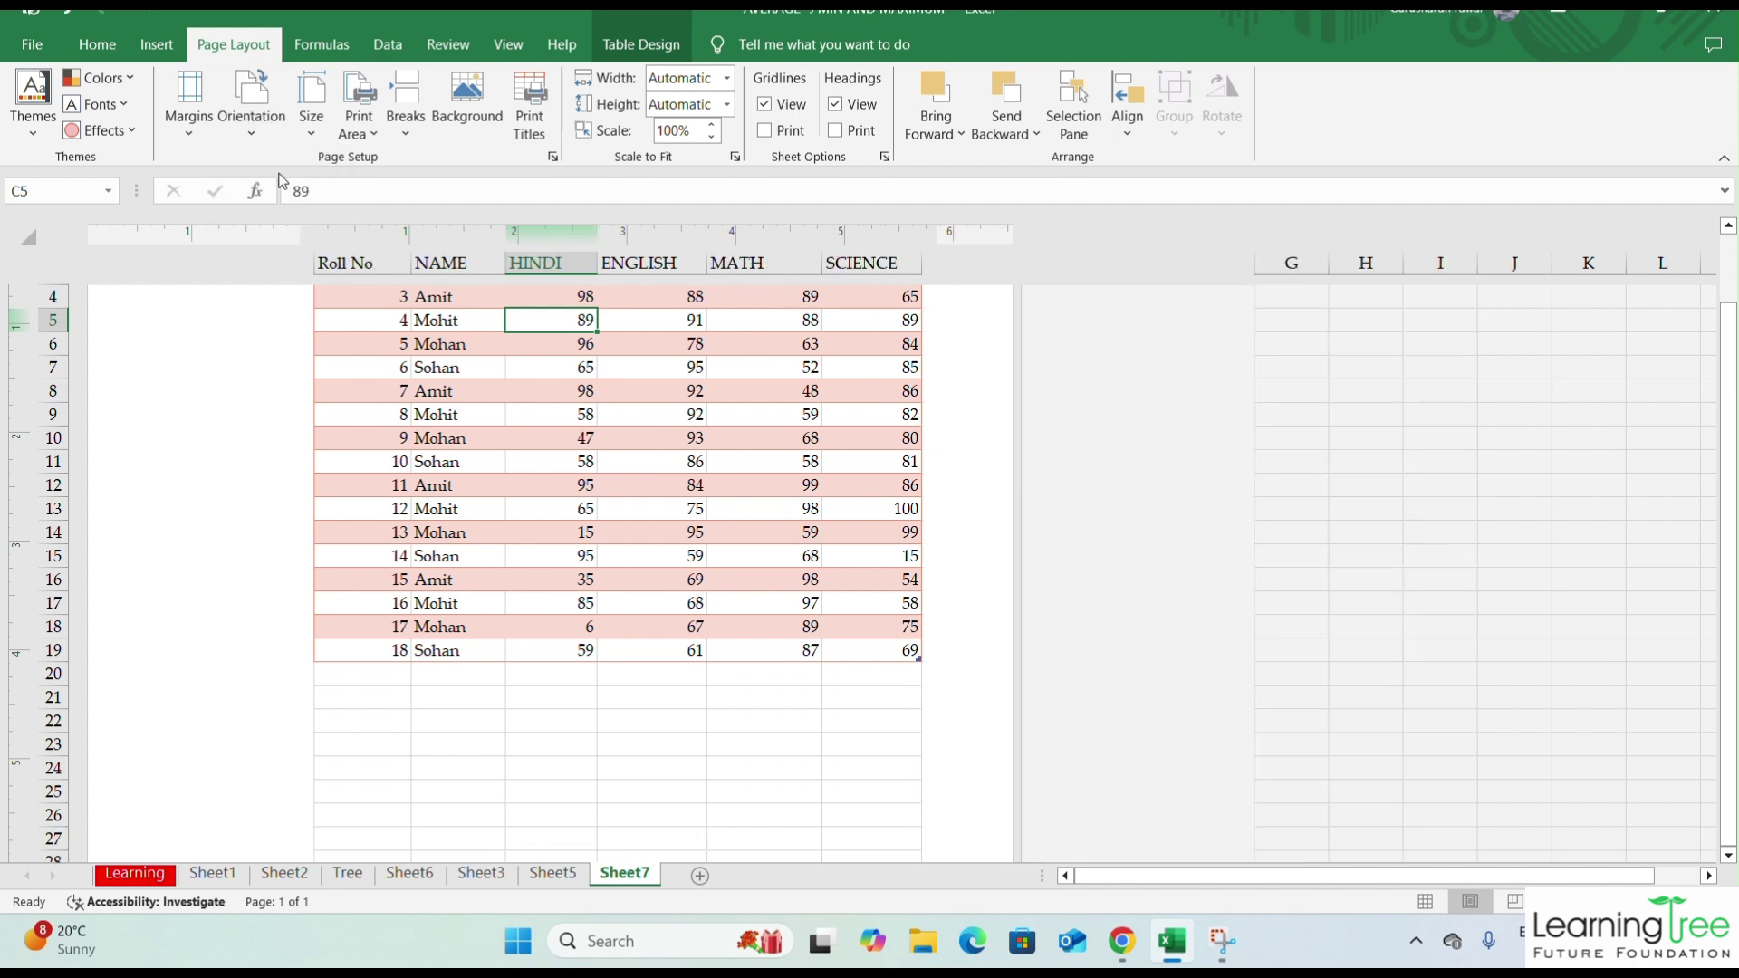
scroll(357, 462, up, 2)
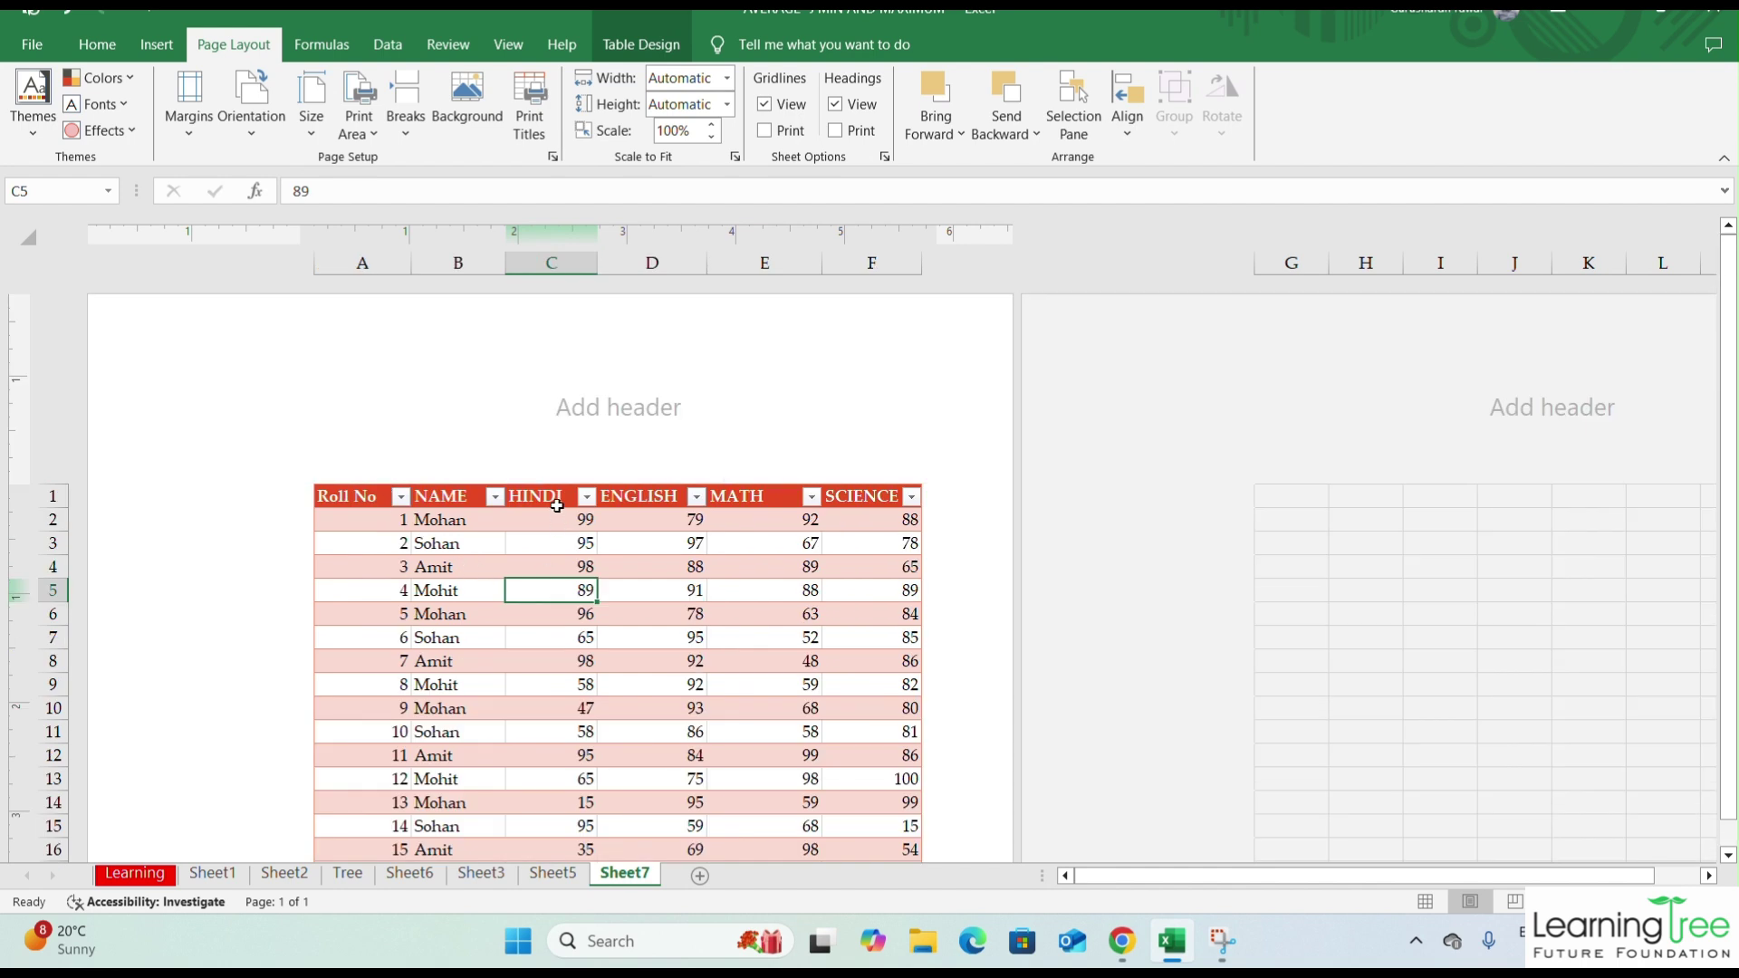
- Set the paper size to A4 (8.27" x 11.69")
click(312, 134)
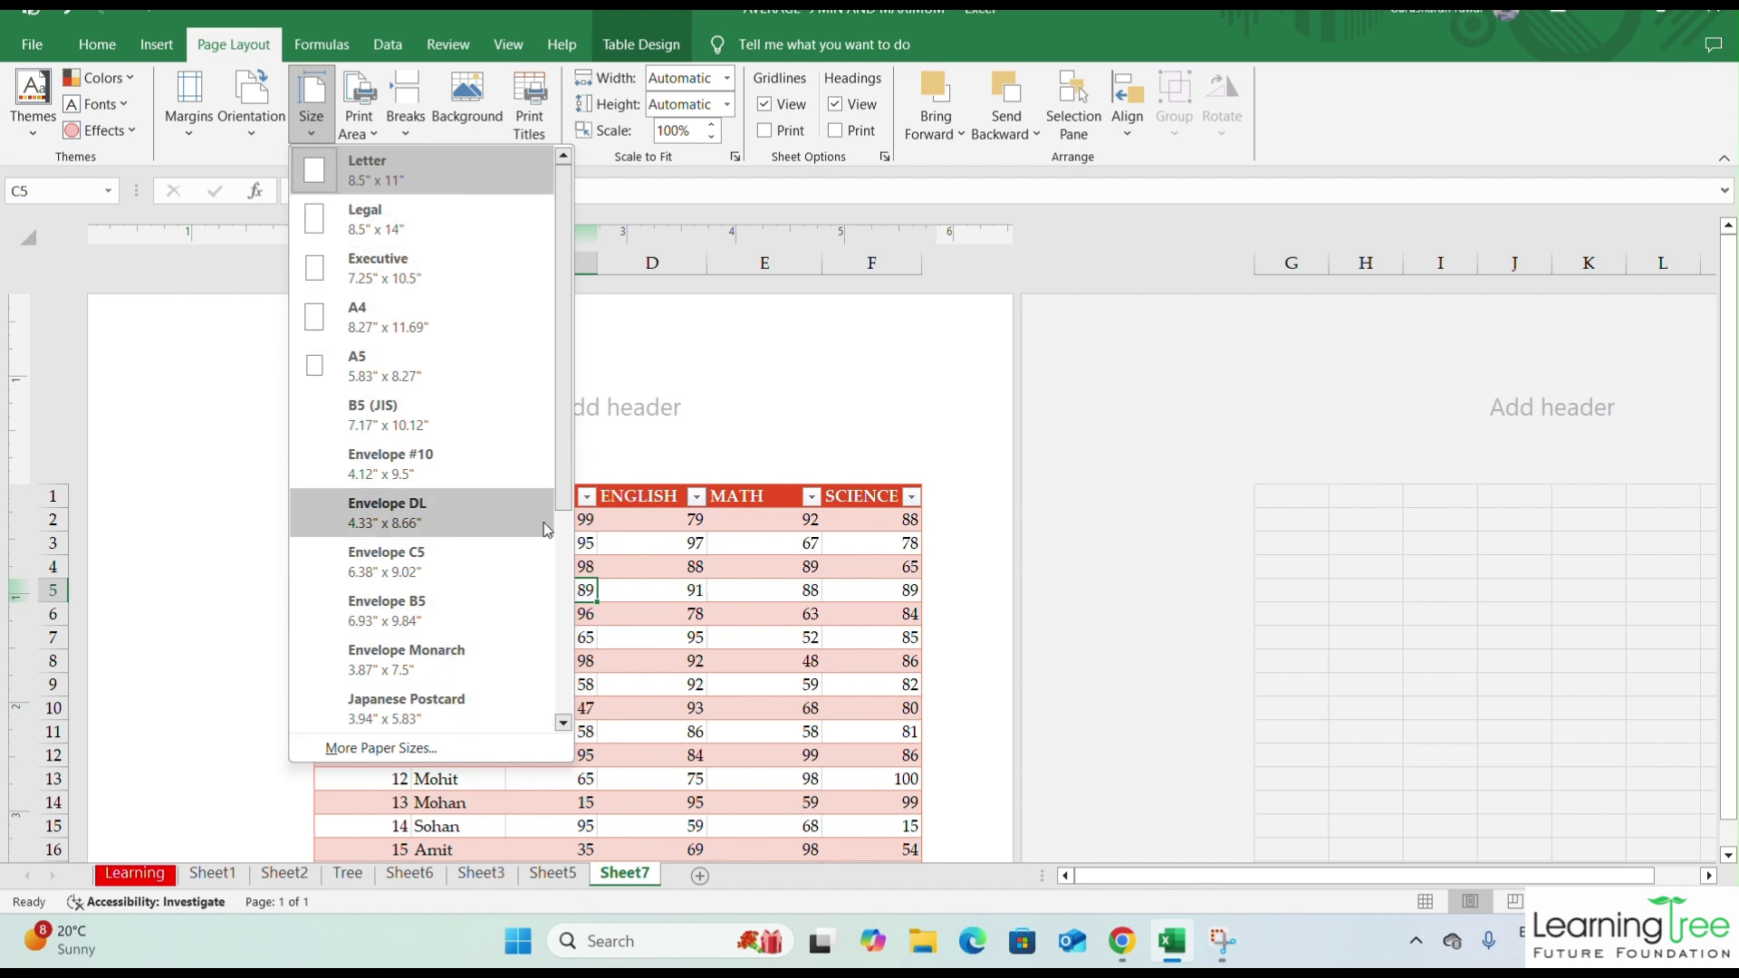
drag(560, 442, 577, 359)
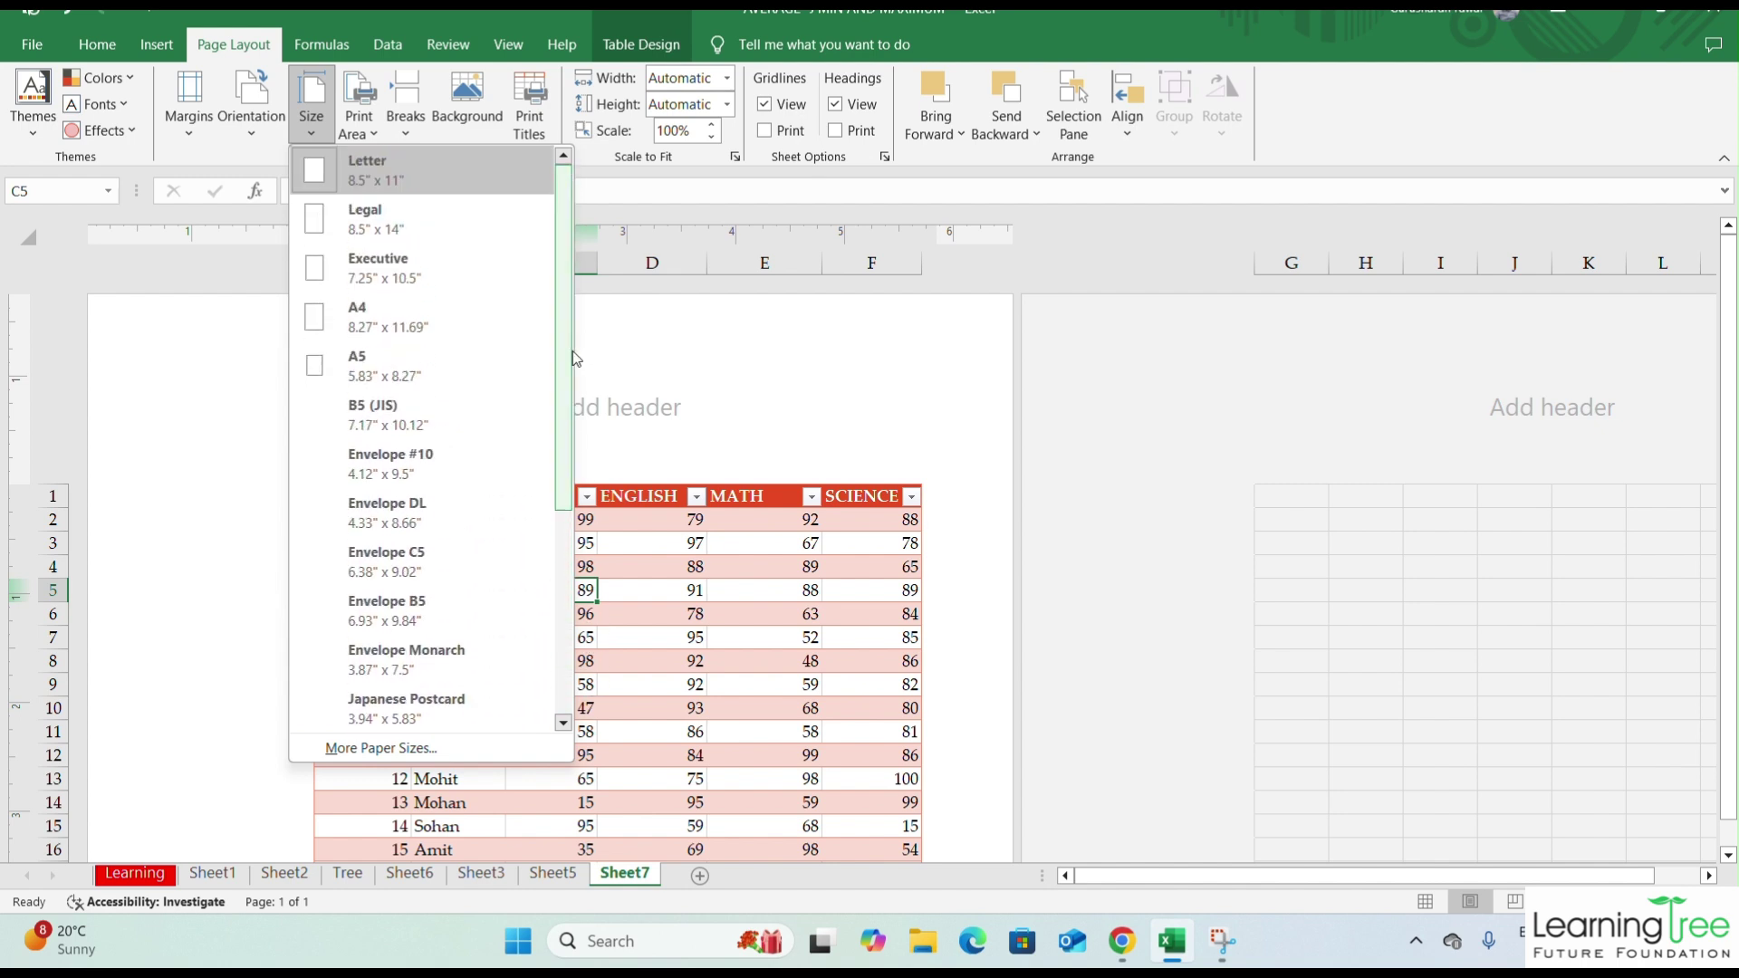
click(391, 330)
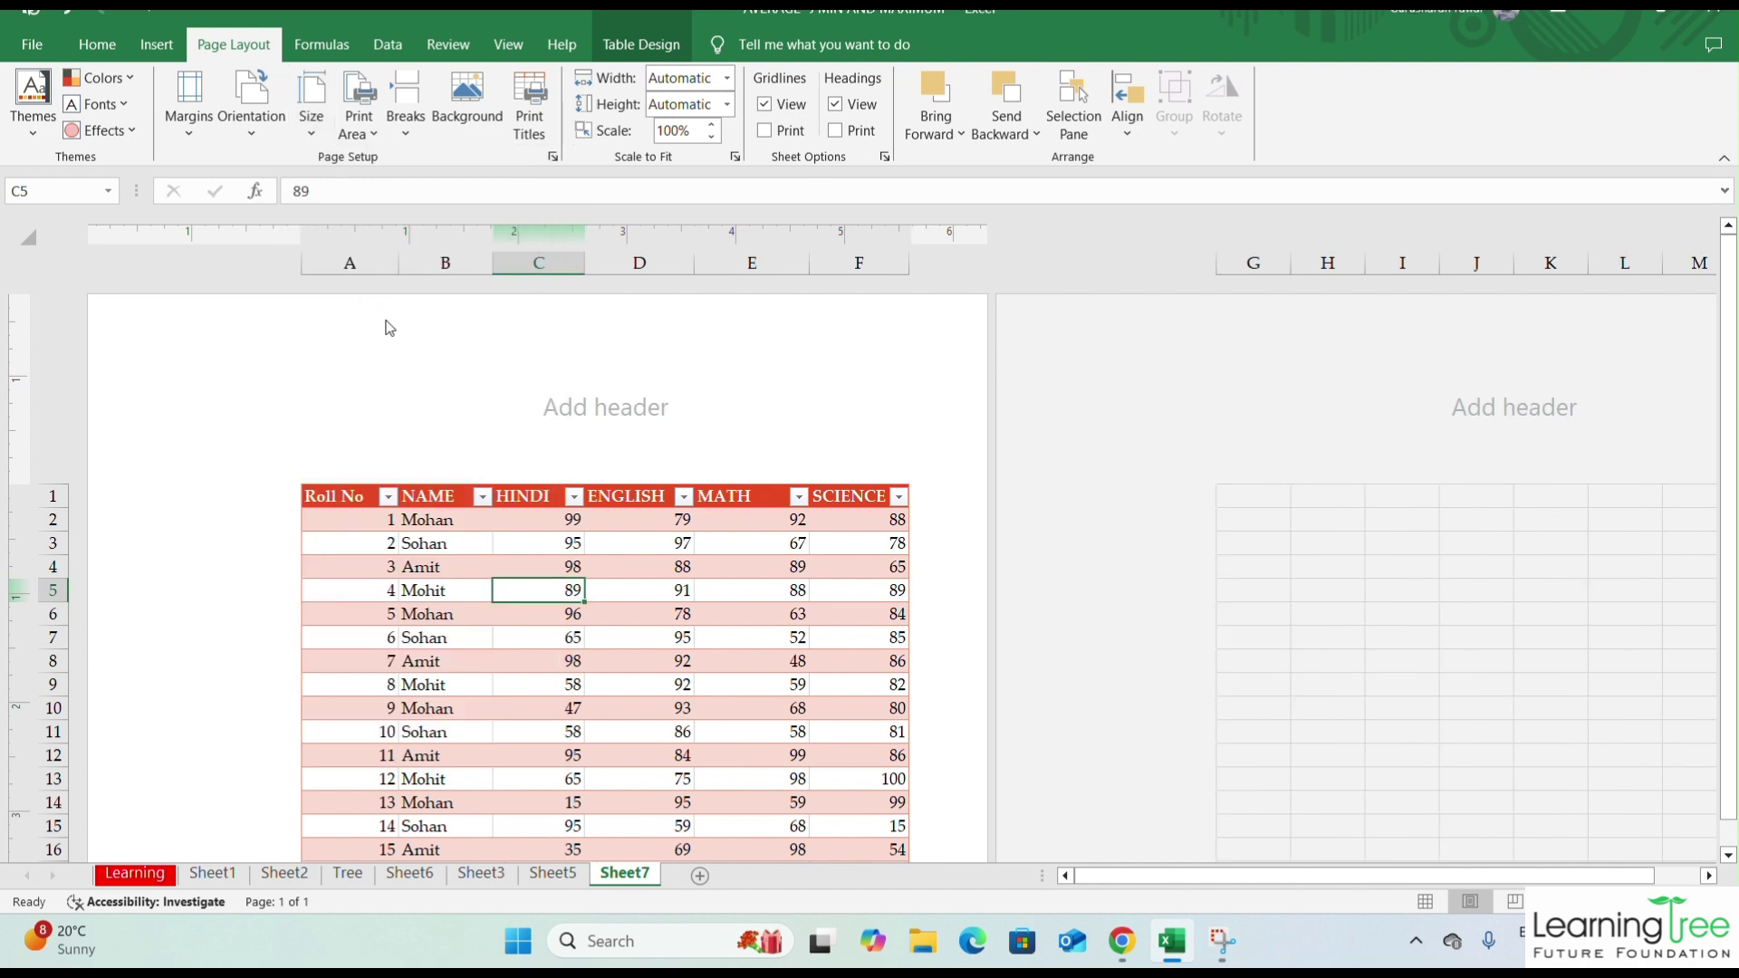
- Reduce the left page margin in the custom margin settings and apply it
click(190, 138)
click(249, 545)
click(604, 385)
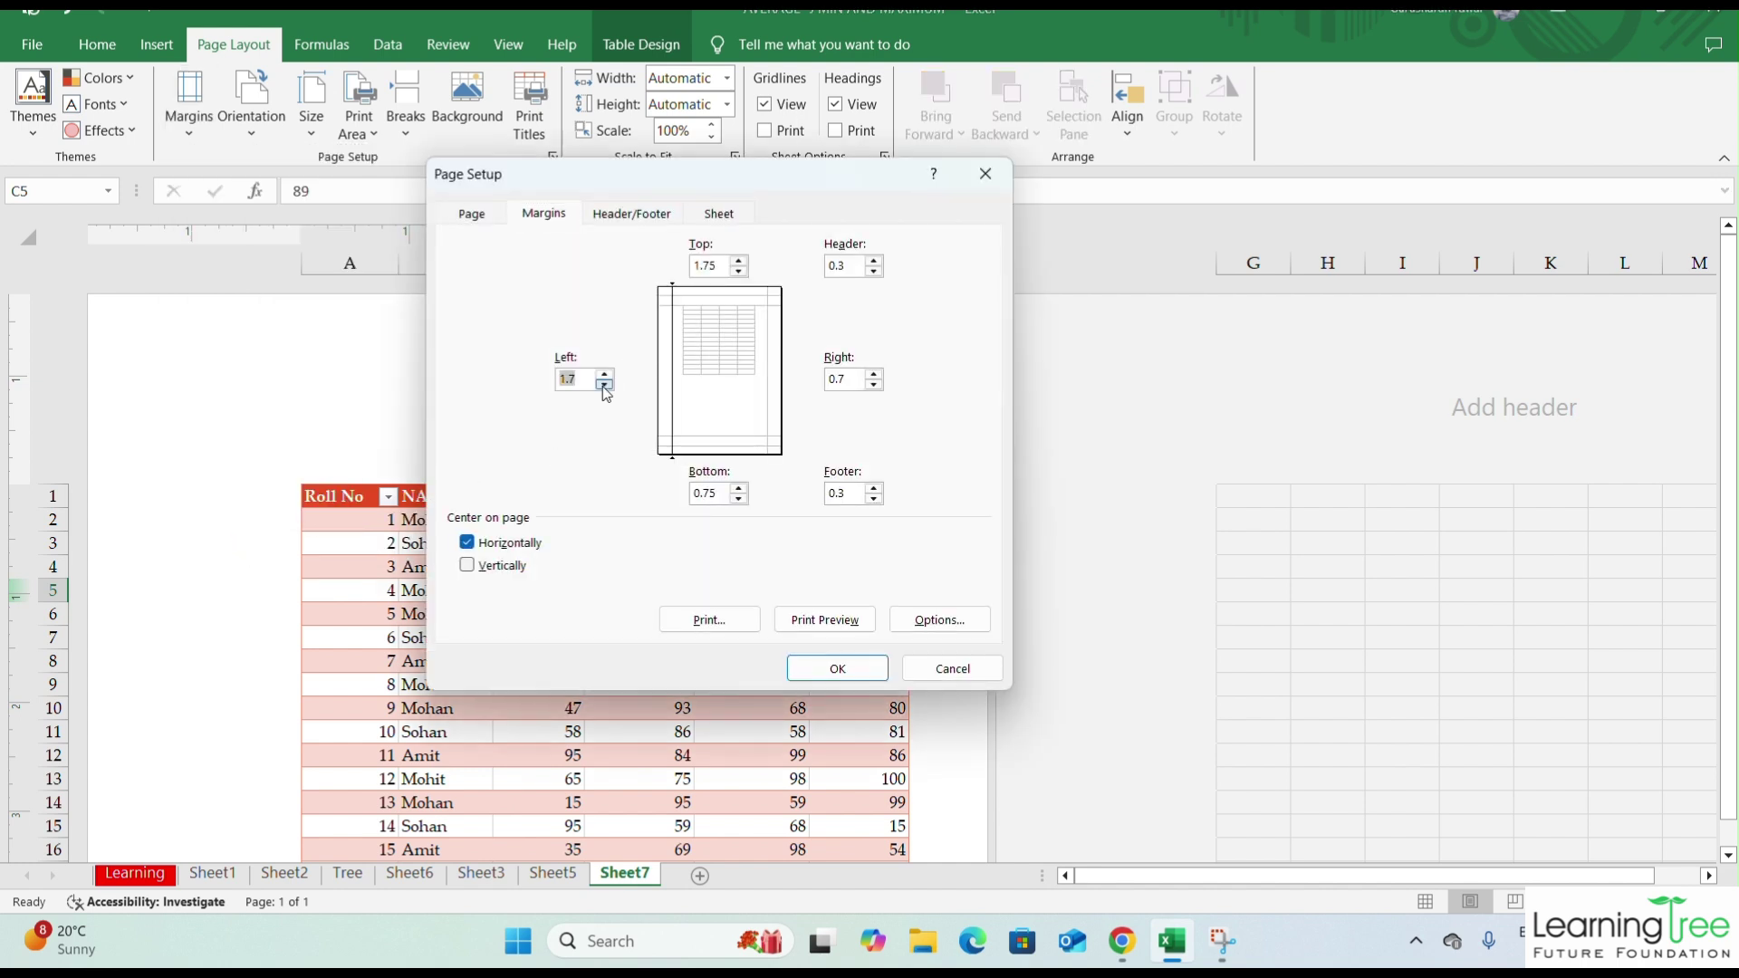
click(604, 384)
click(603, 385)
click(604, 385)
click(834, 668)
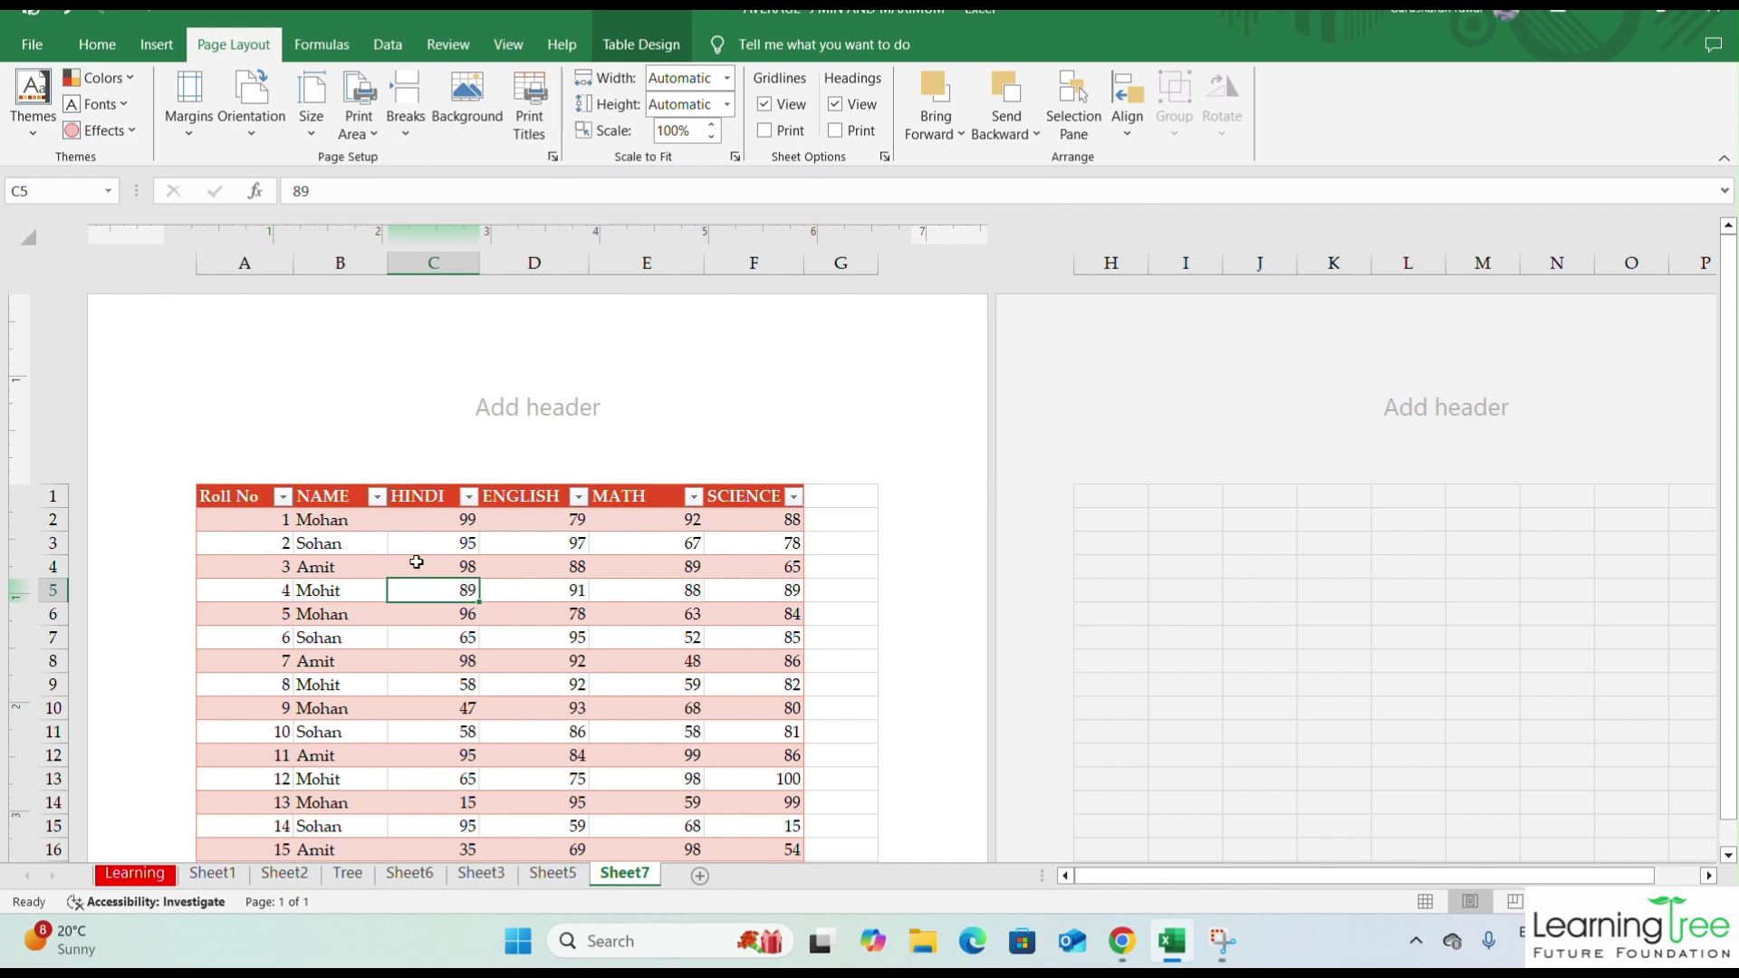
- Set the paper size back to Letter (8.5" x 11") and return the sheet to Normal view
click(309, 114)
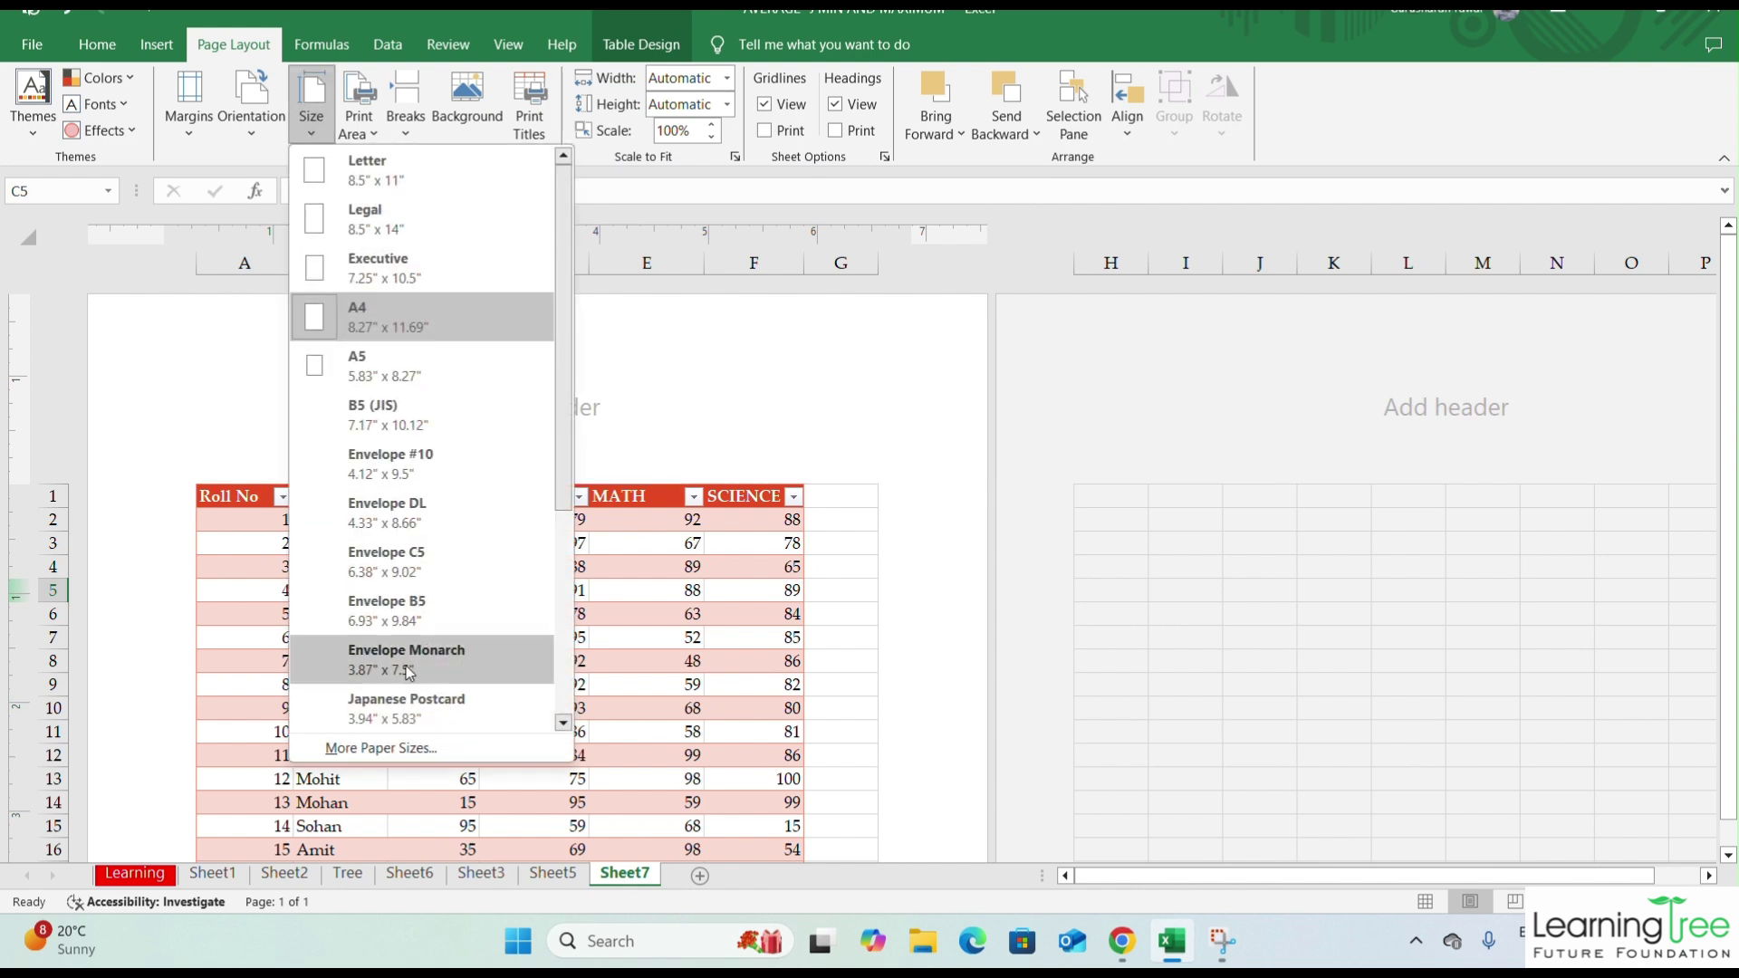
click(401, 172)
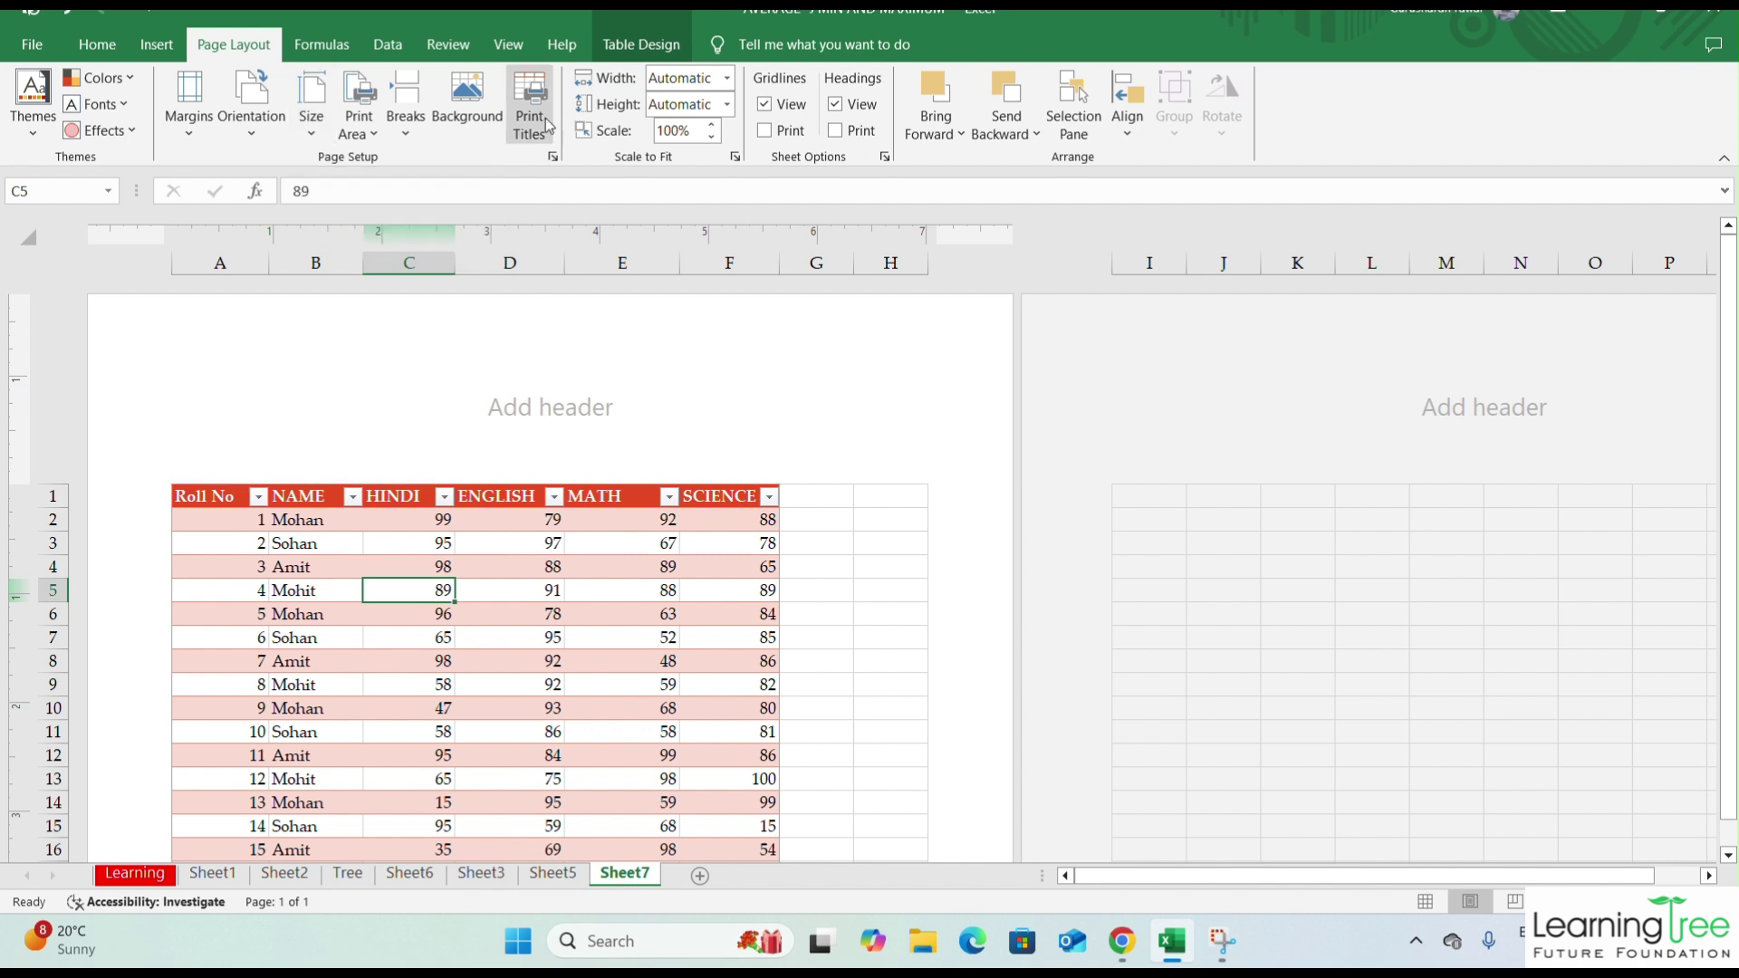
click(510, 47)
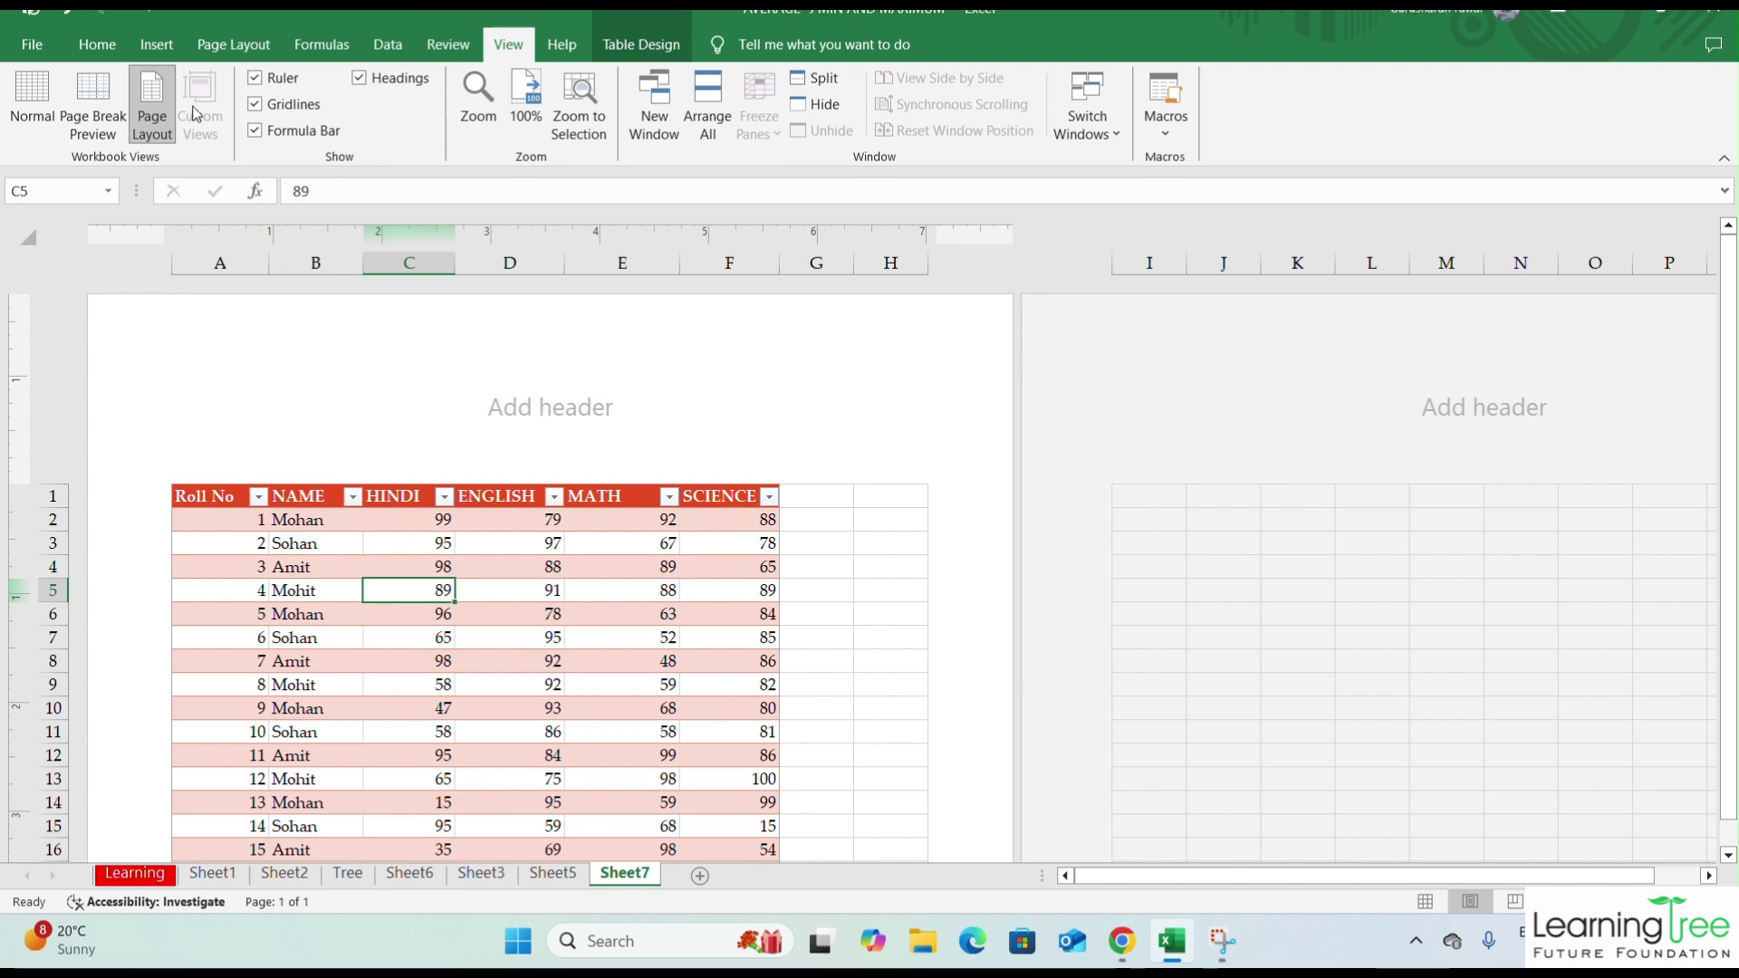
click(33, 96)
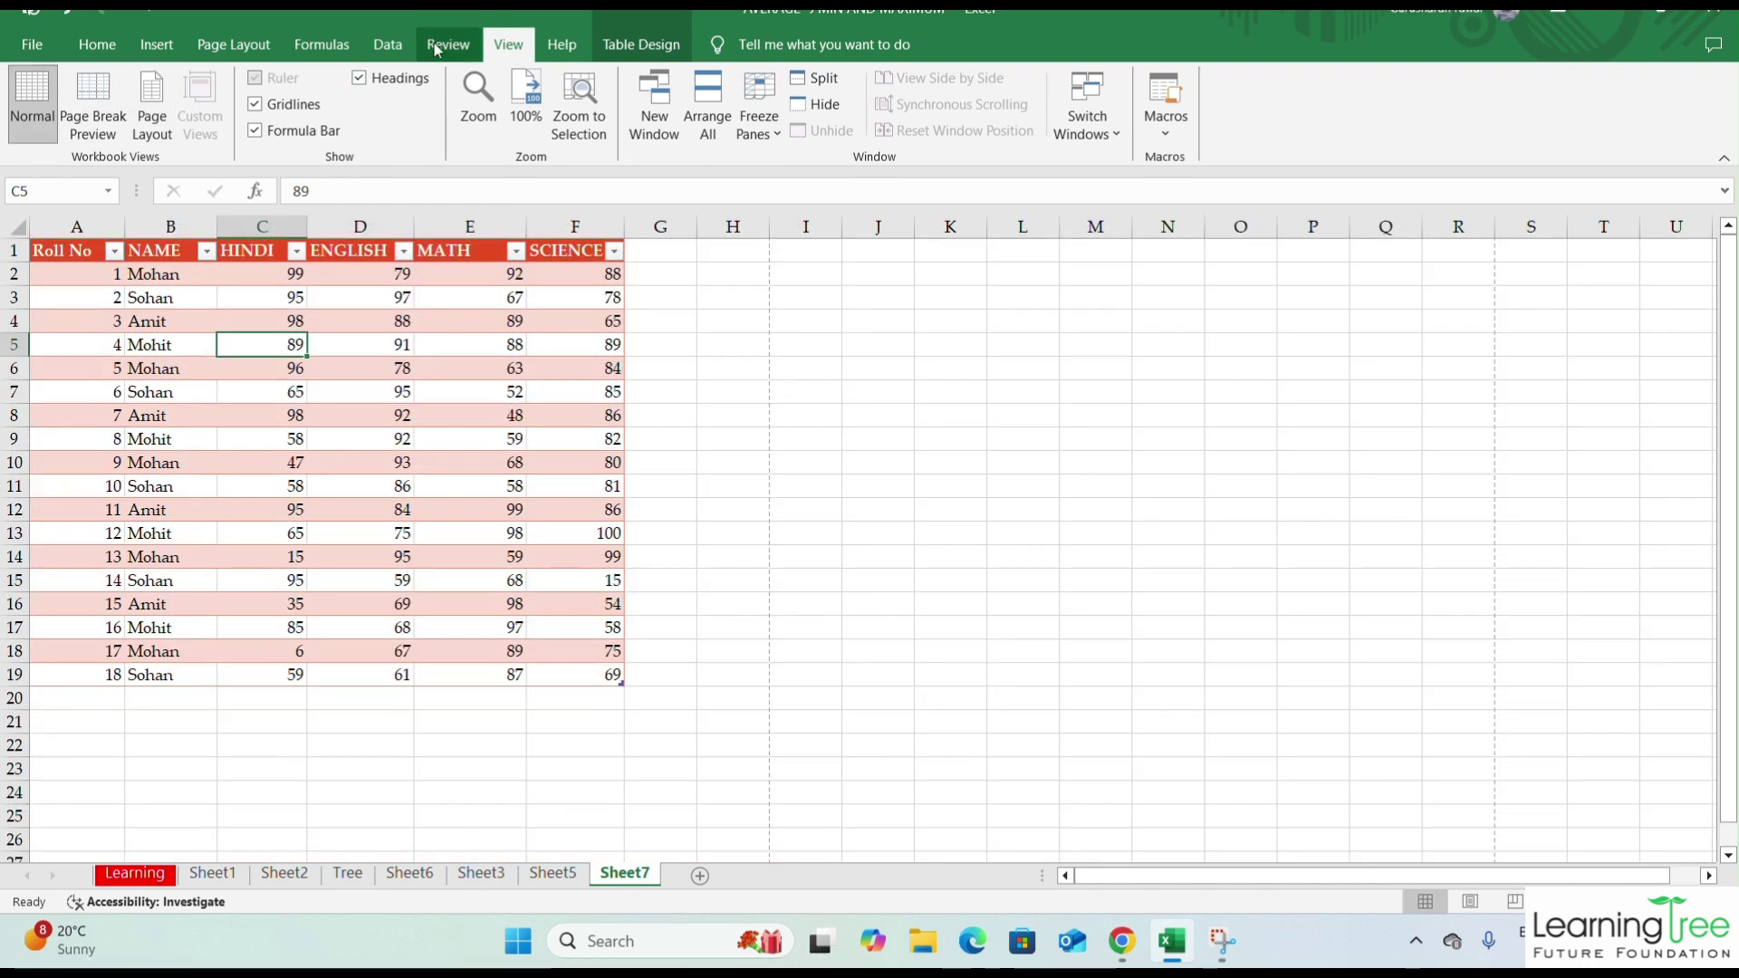
- Check the print preview to see how the marks table fills the page, and return to the sheet
click(231, 51)
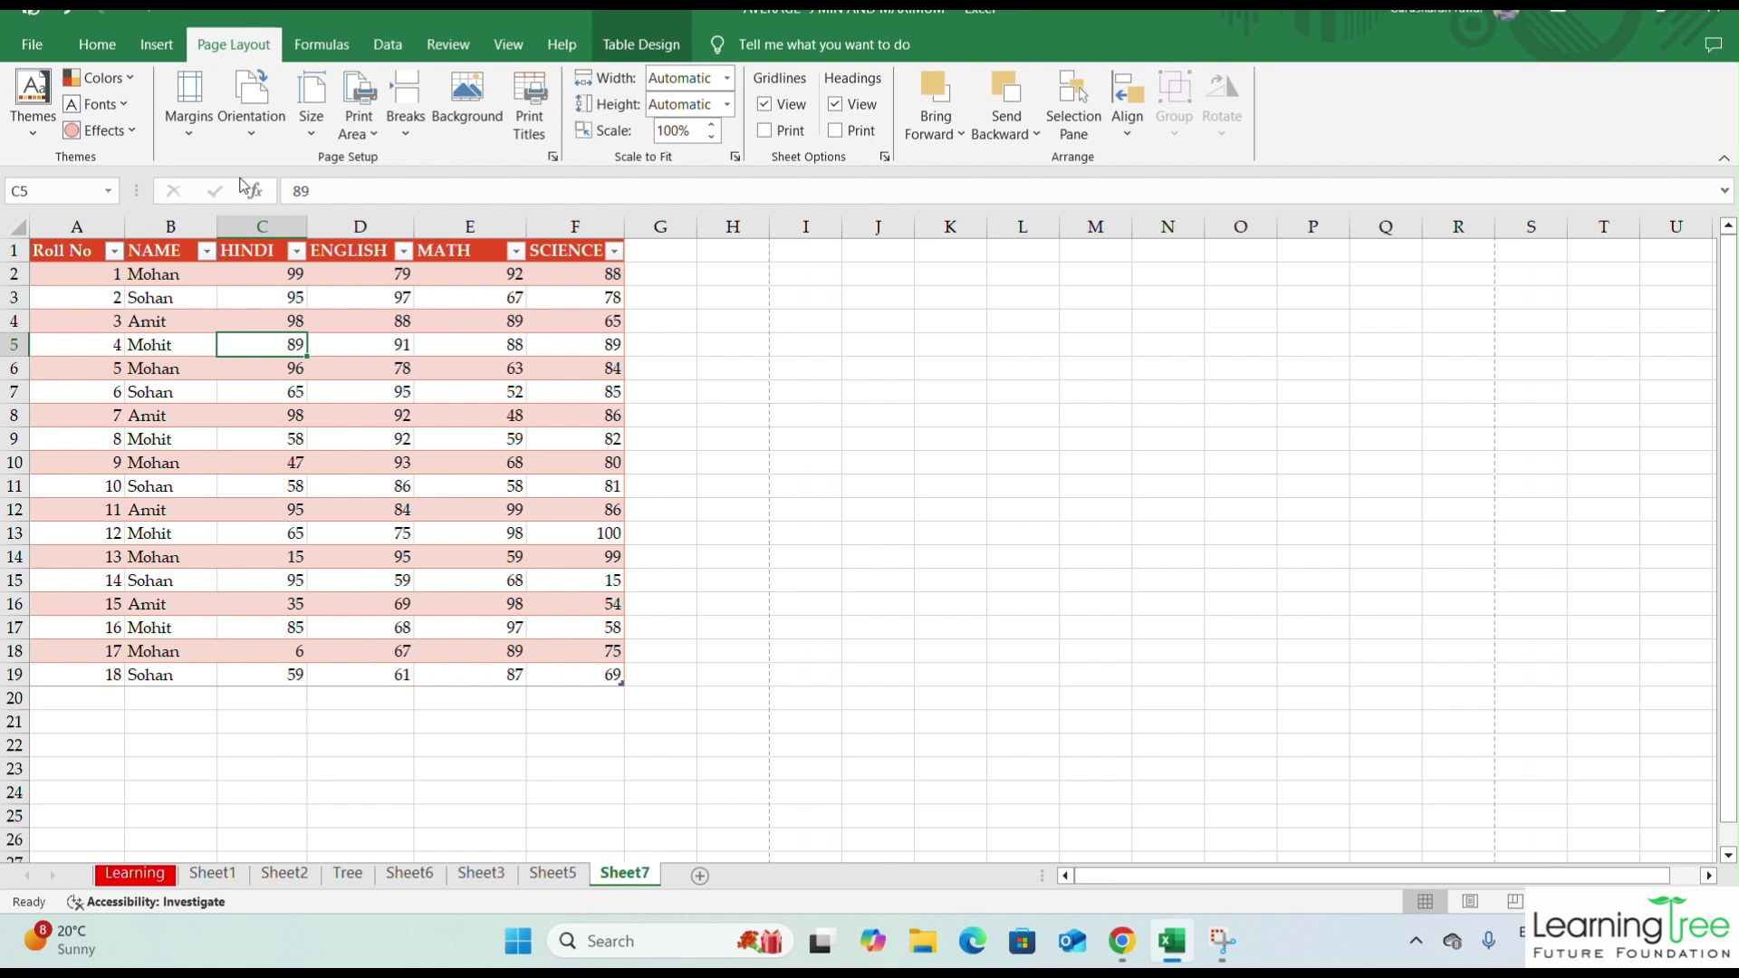
click(377, 138)
click(353, 412)
scroll(319, 557, down, 7)
scroll(319, 561, up, 7)
click(34, 45)
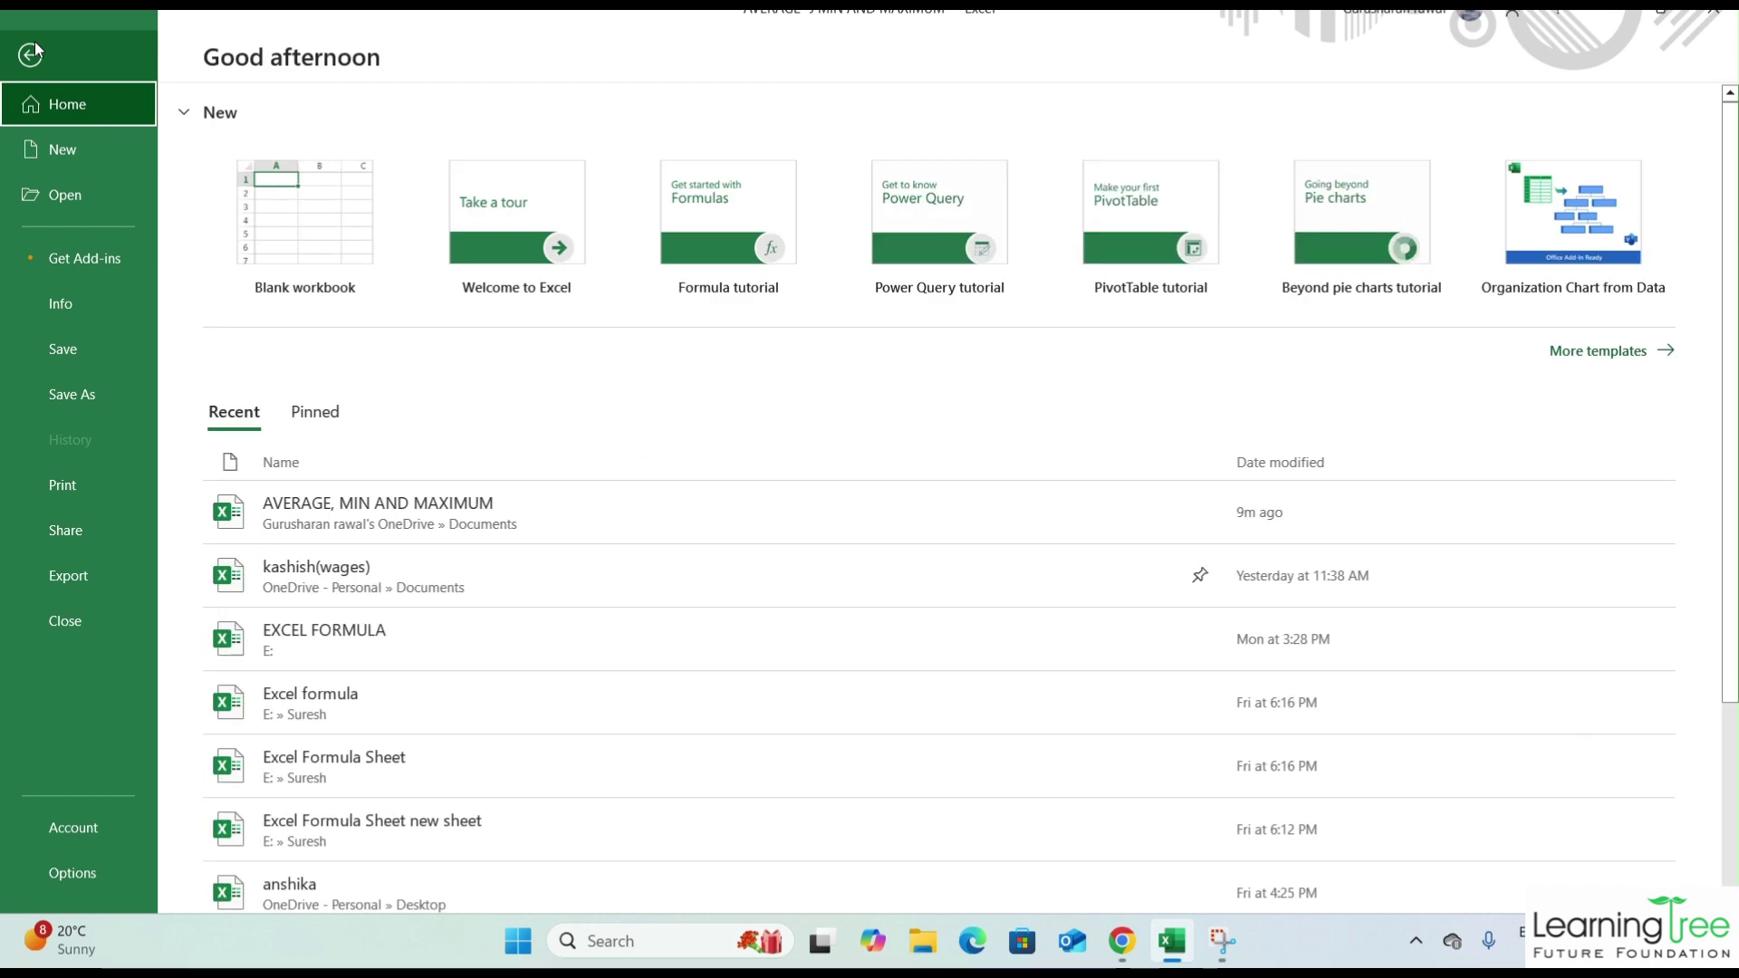
click(87, 491)
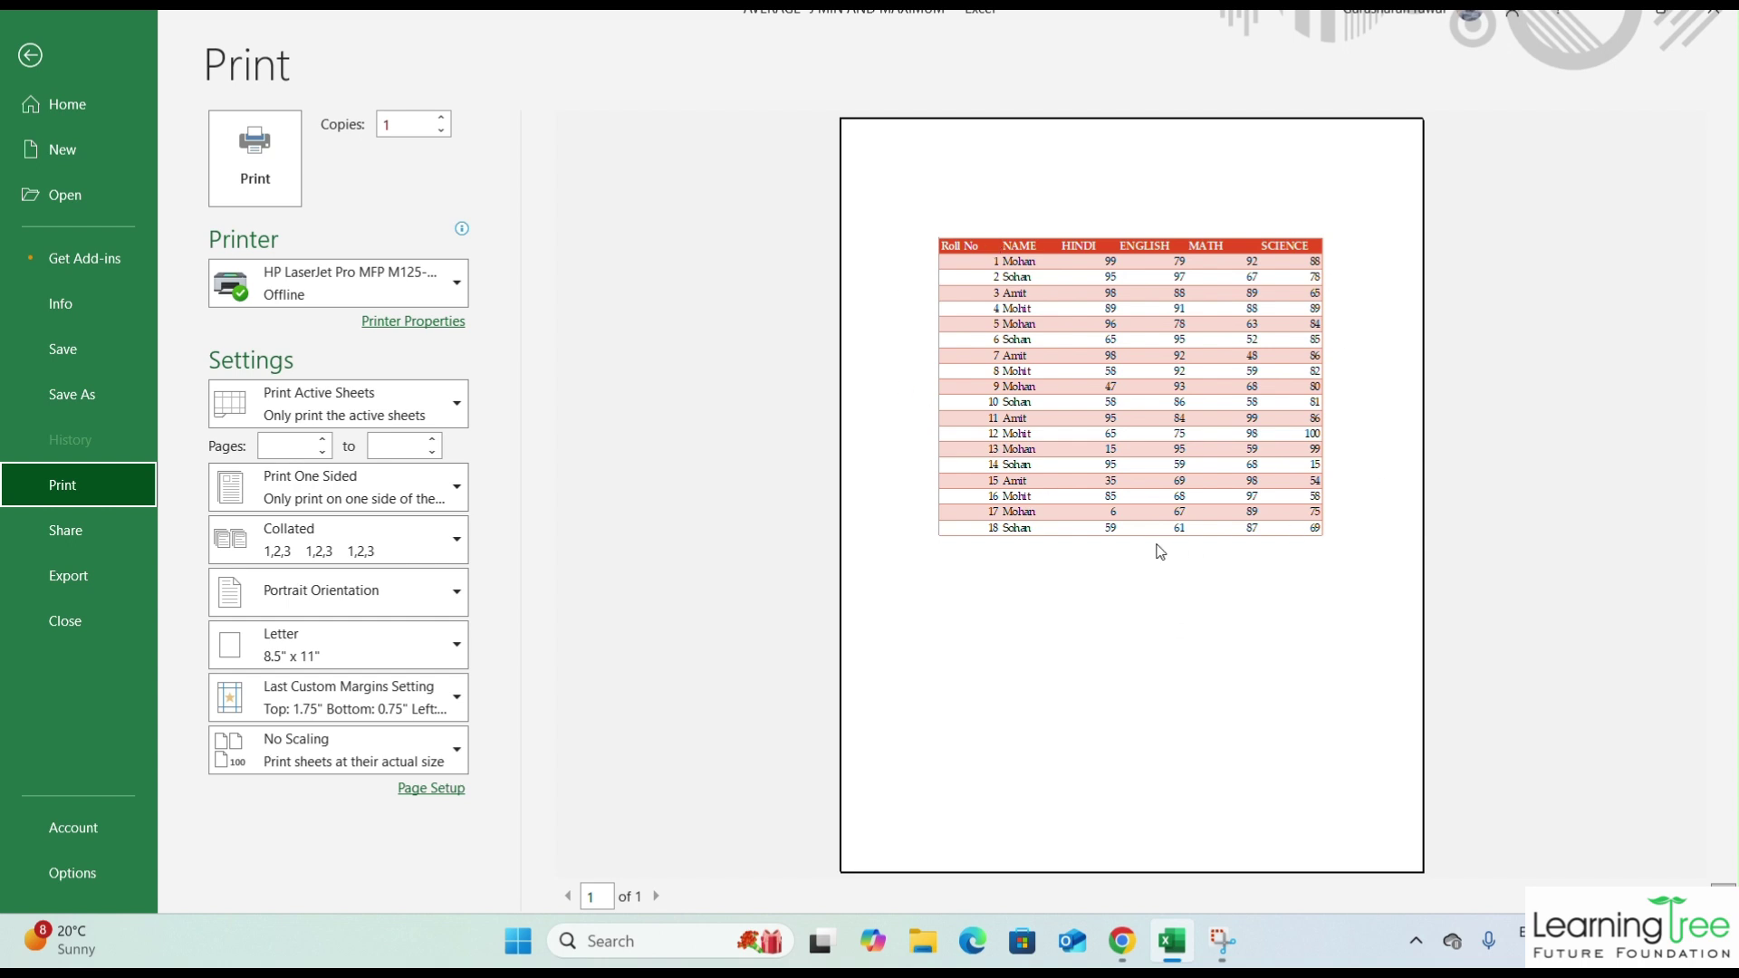
click(27, 57)
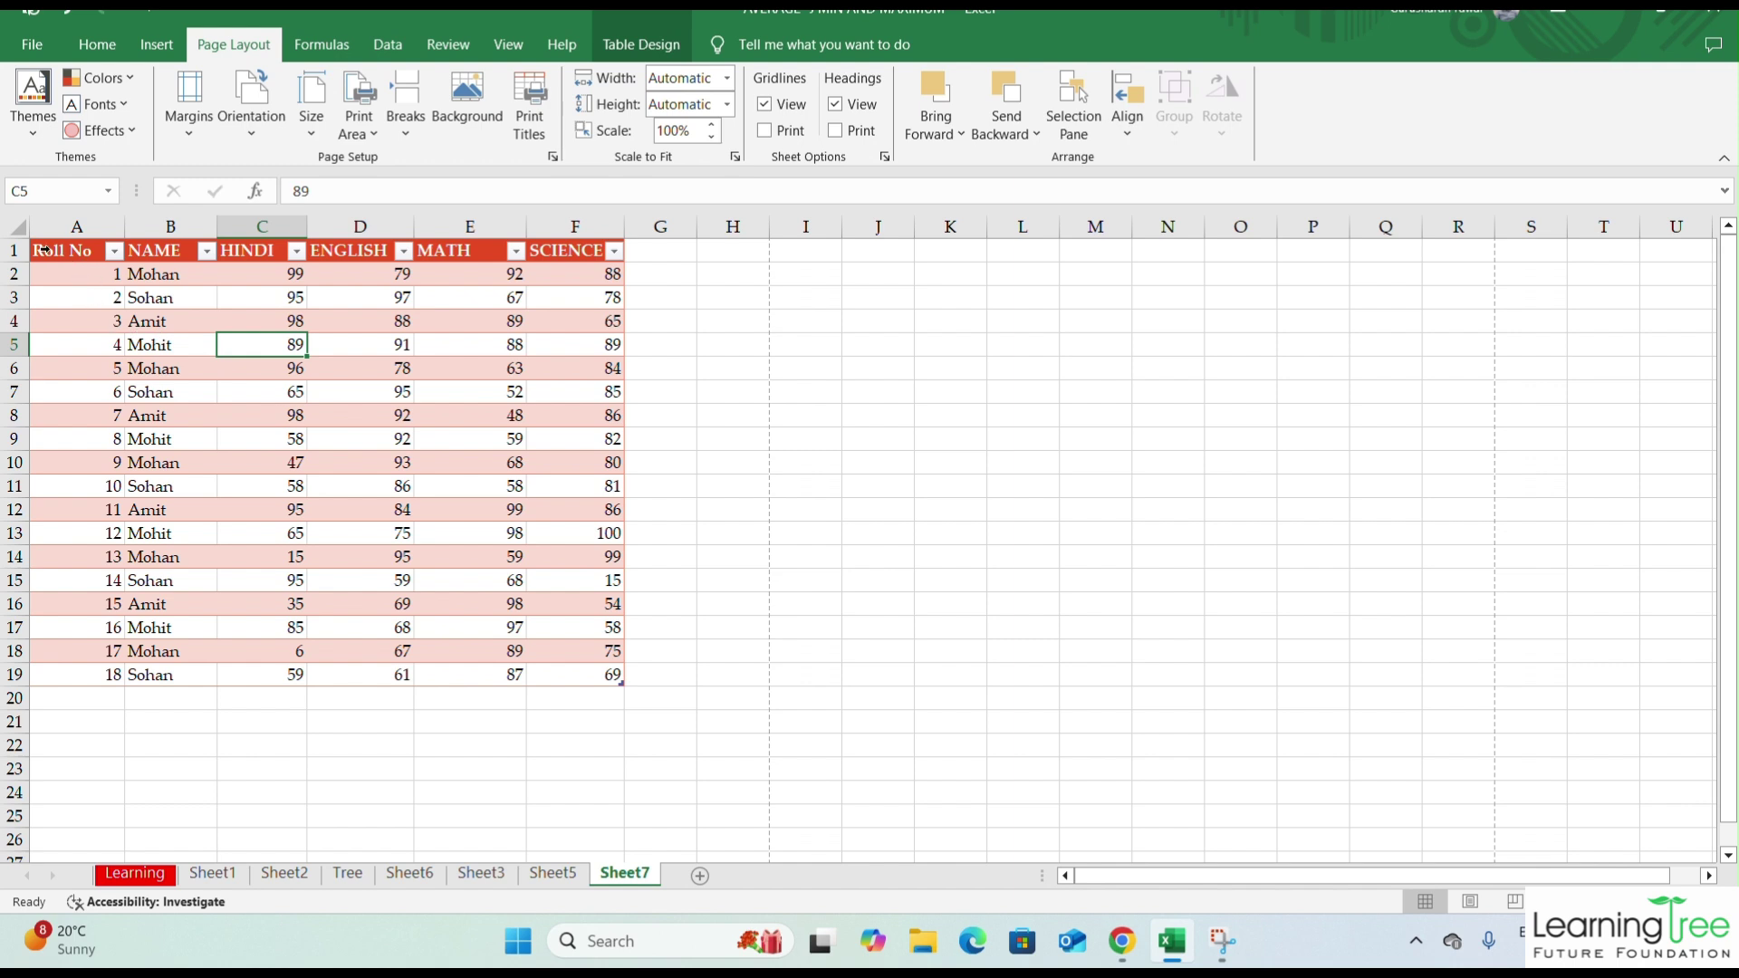
drag(51, 256, 524, 360)
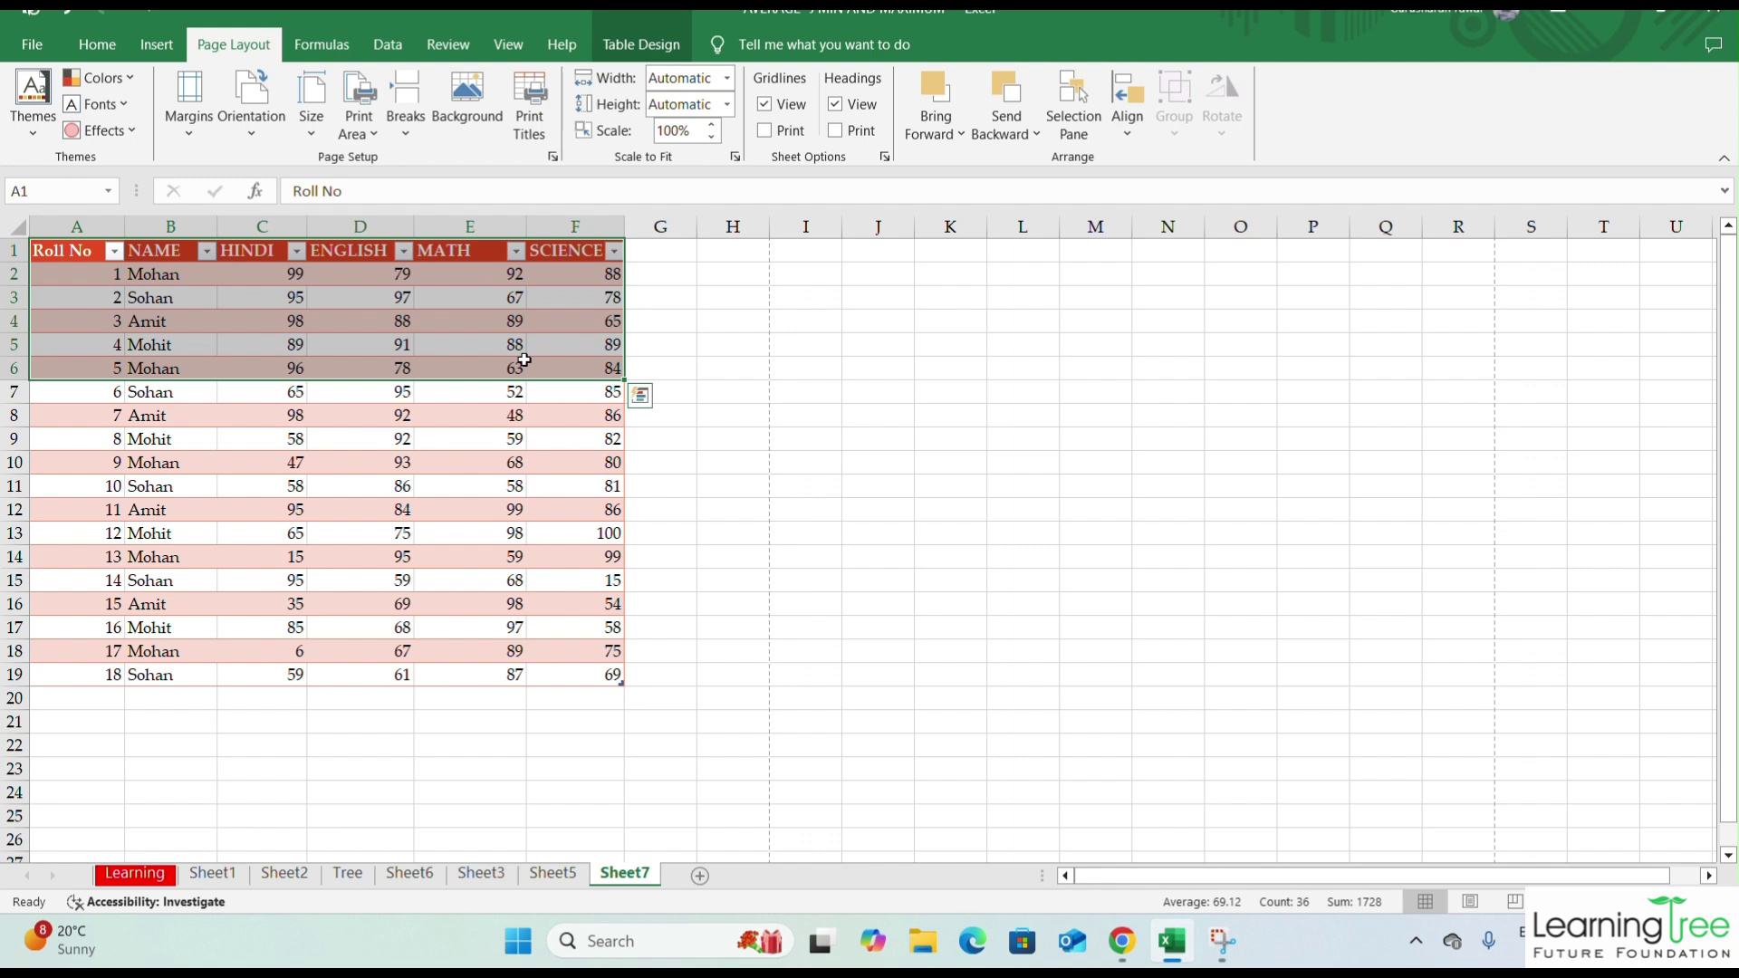
click(647, 348)
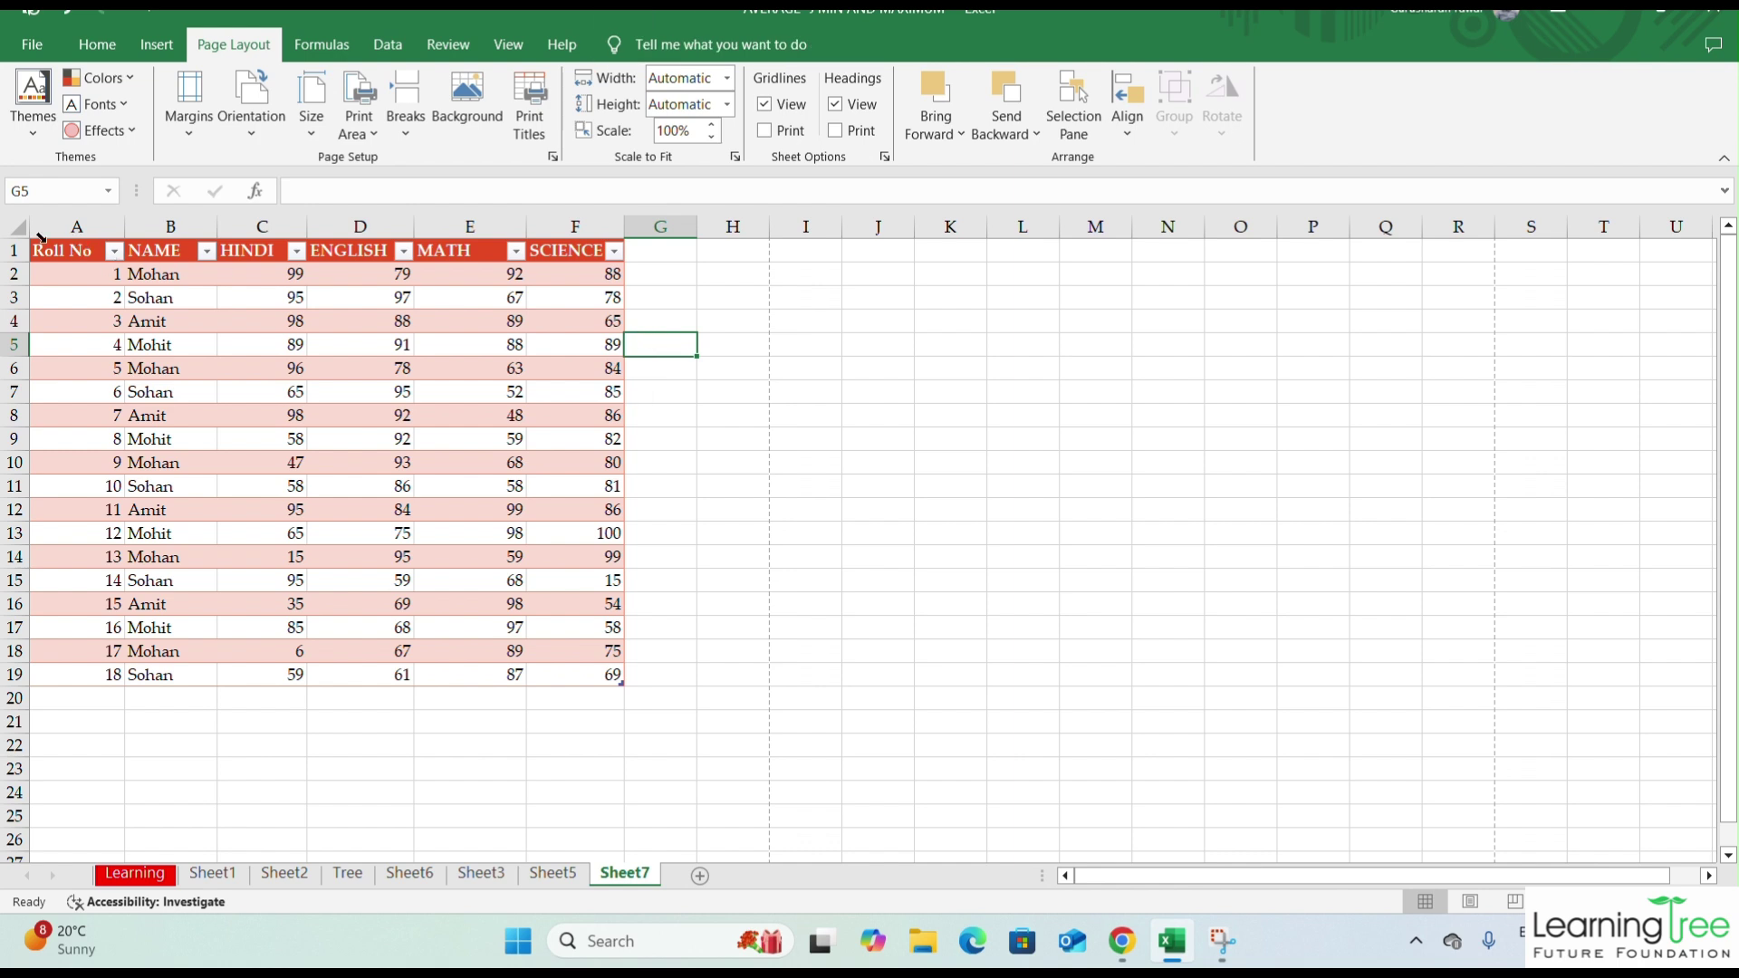
drag(36, 253, 638, 363)
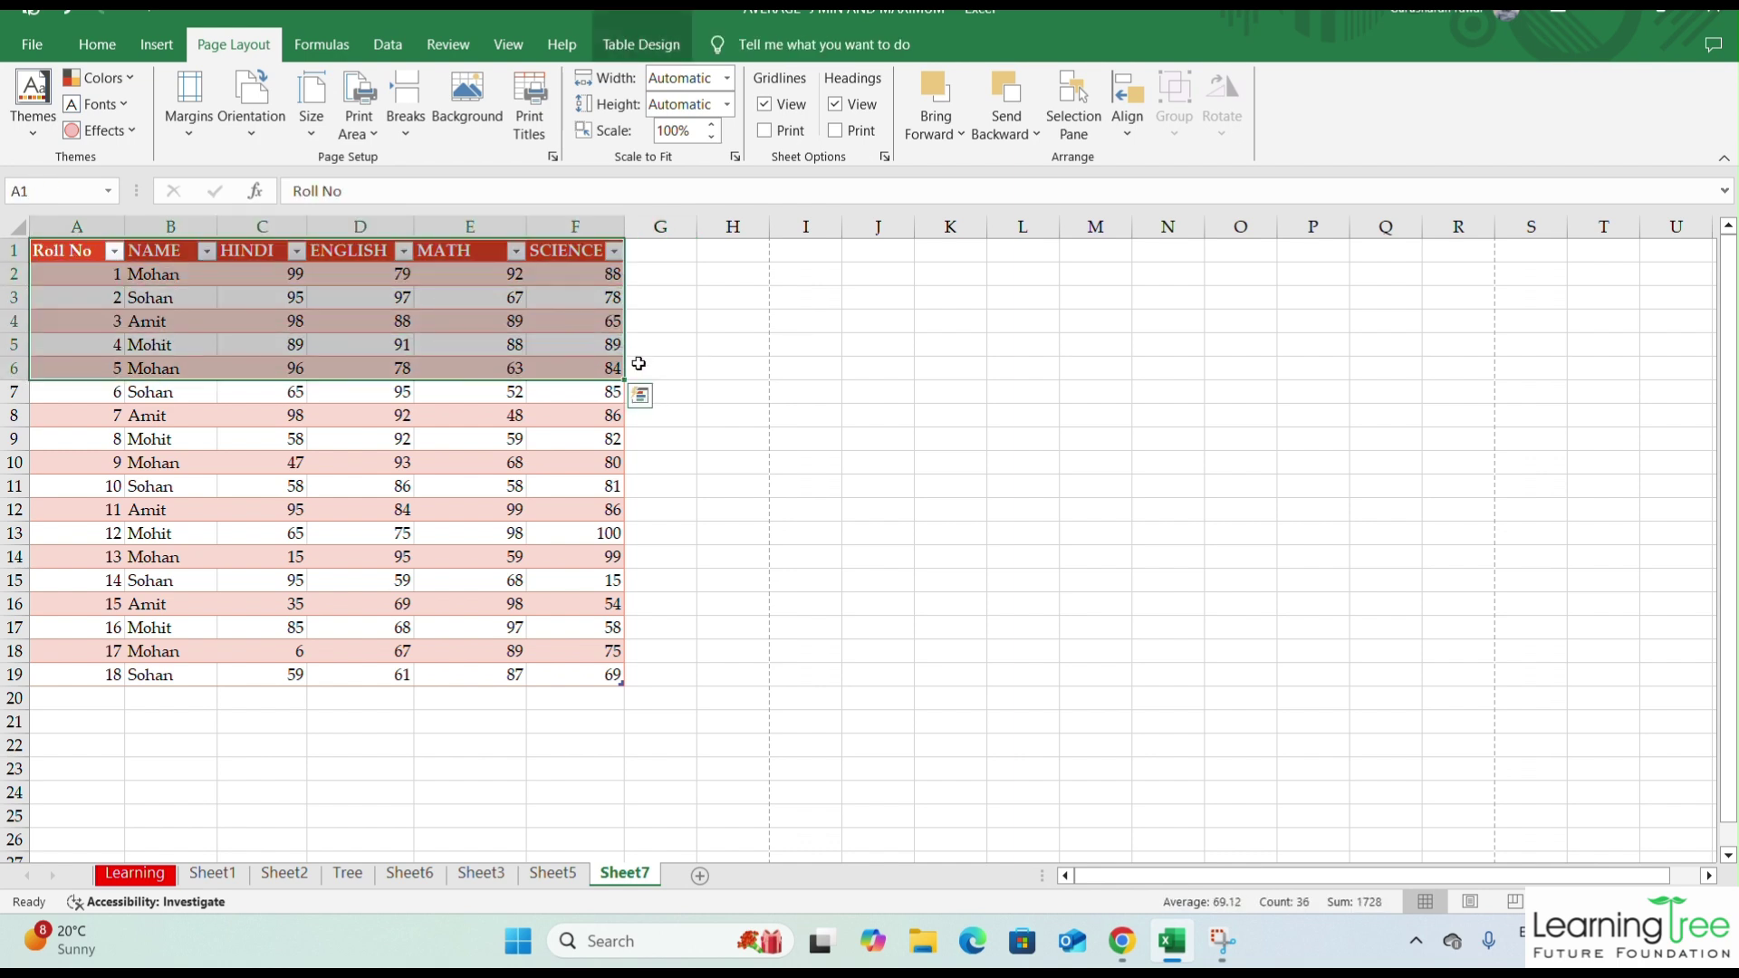
click(645, 344)
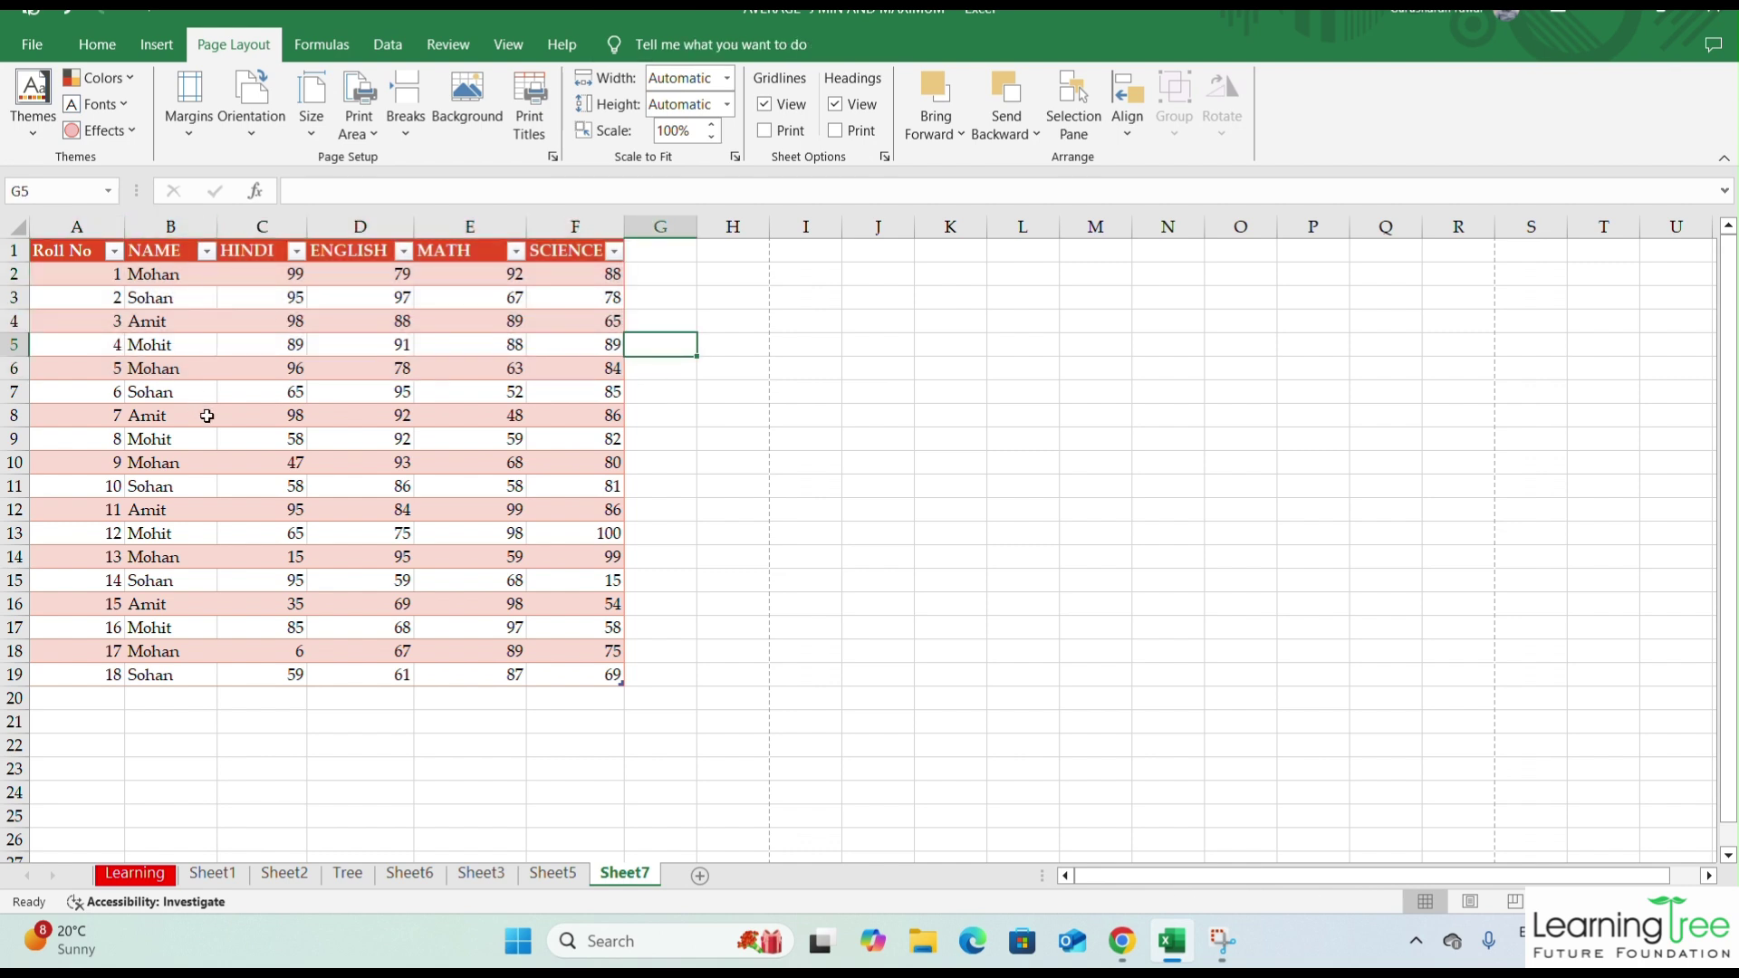
drag(207, 386, 504, 555)
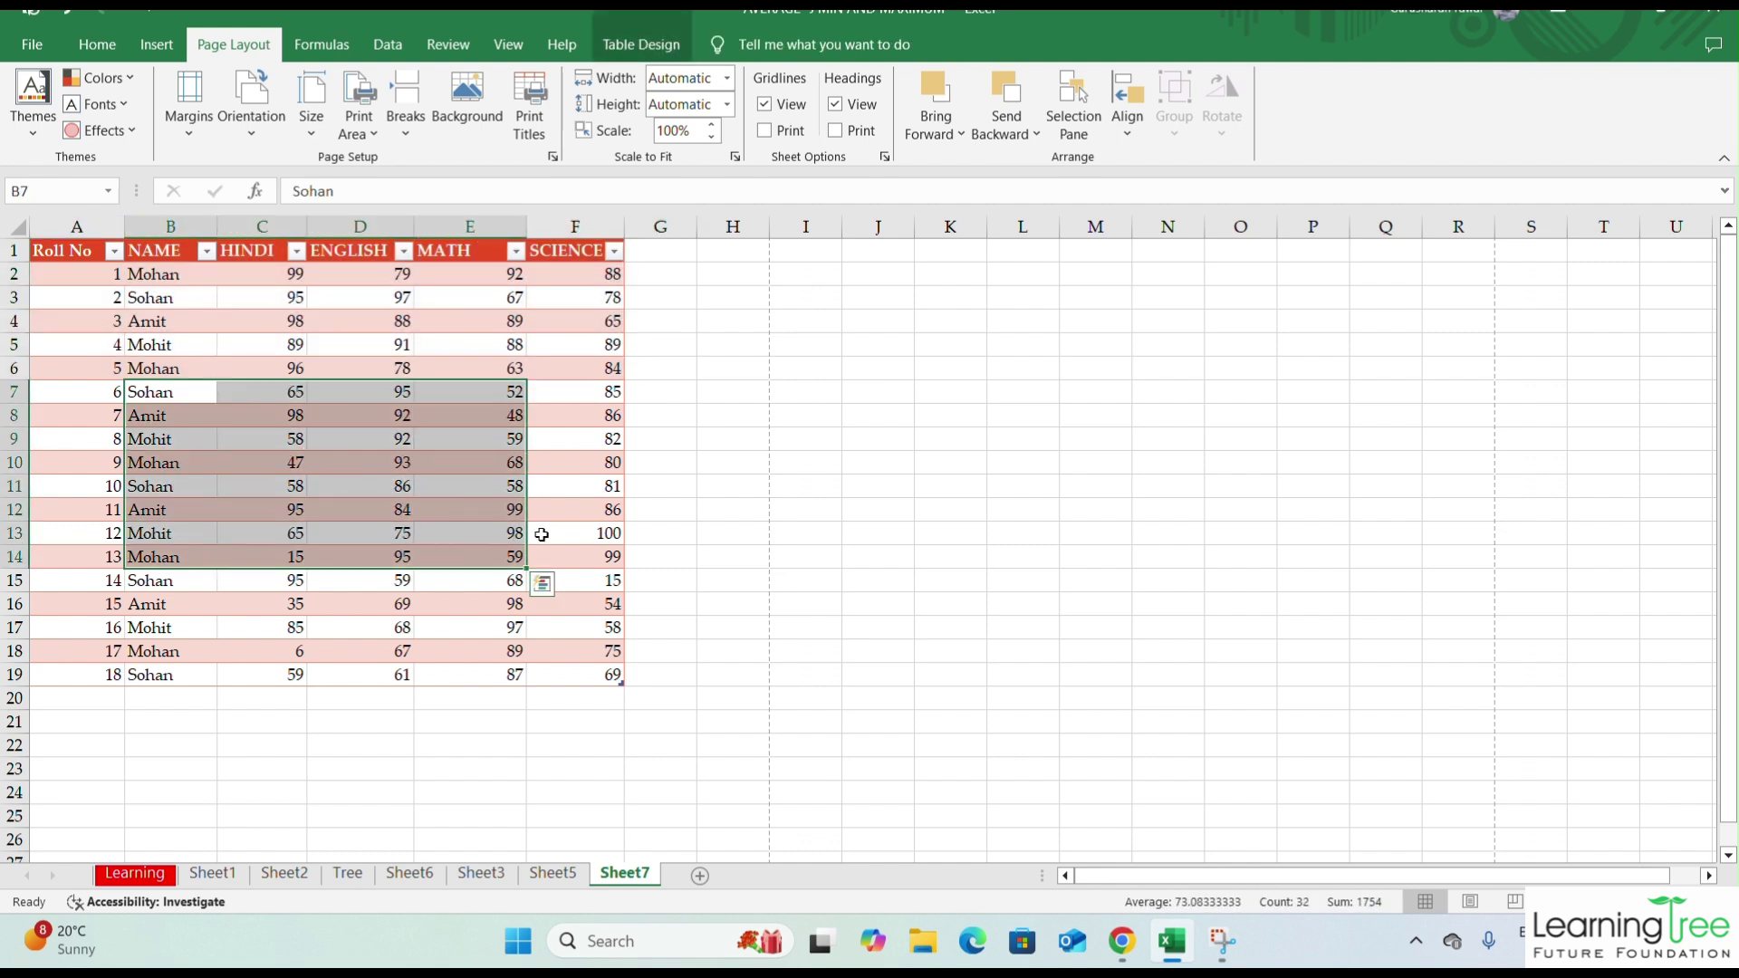
click(700, 472)
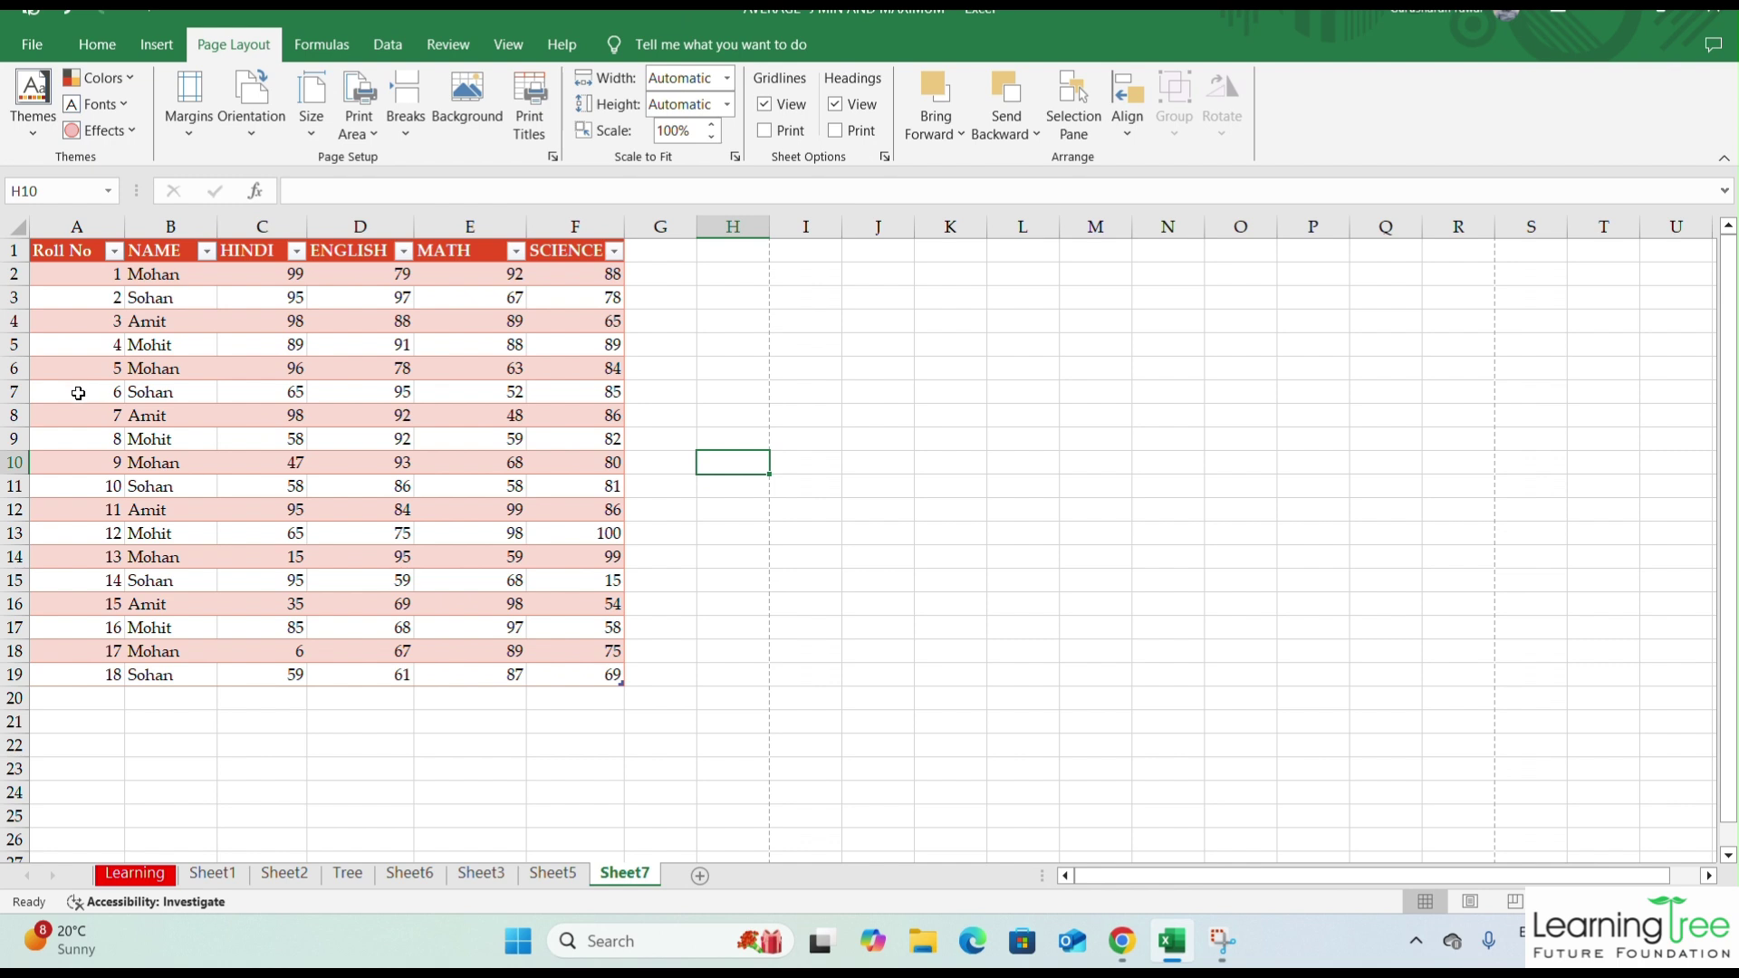
- Set the print area to the marks table range A7:F16, covering roll numbers 6 to 15
drag(77, 393, 607, 596)
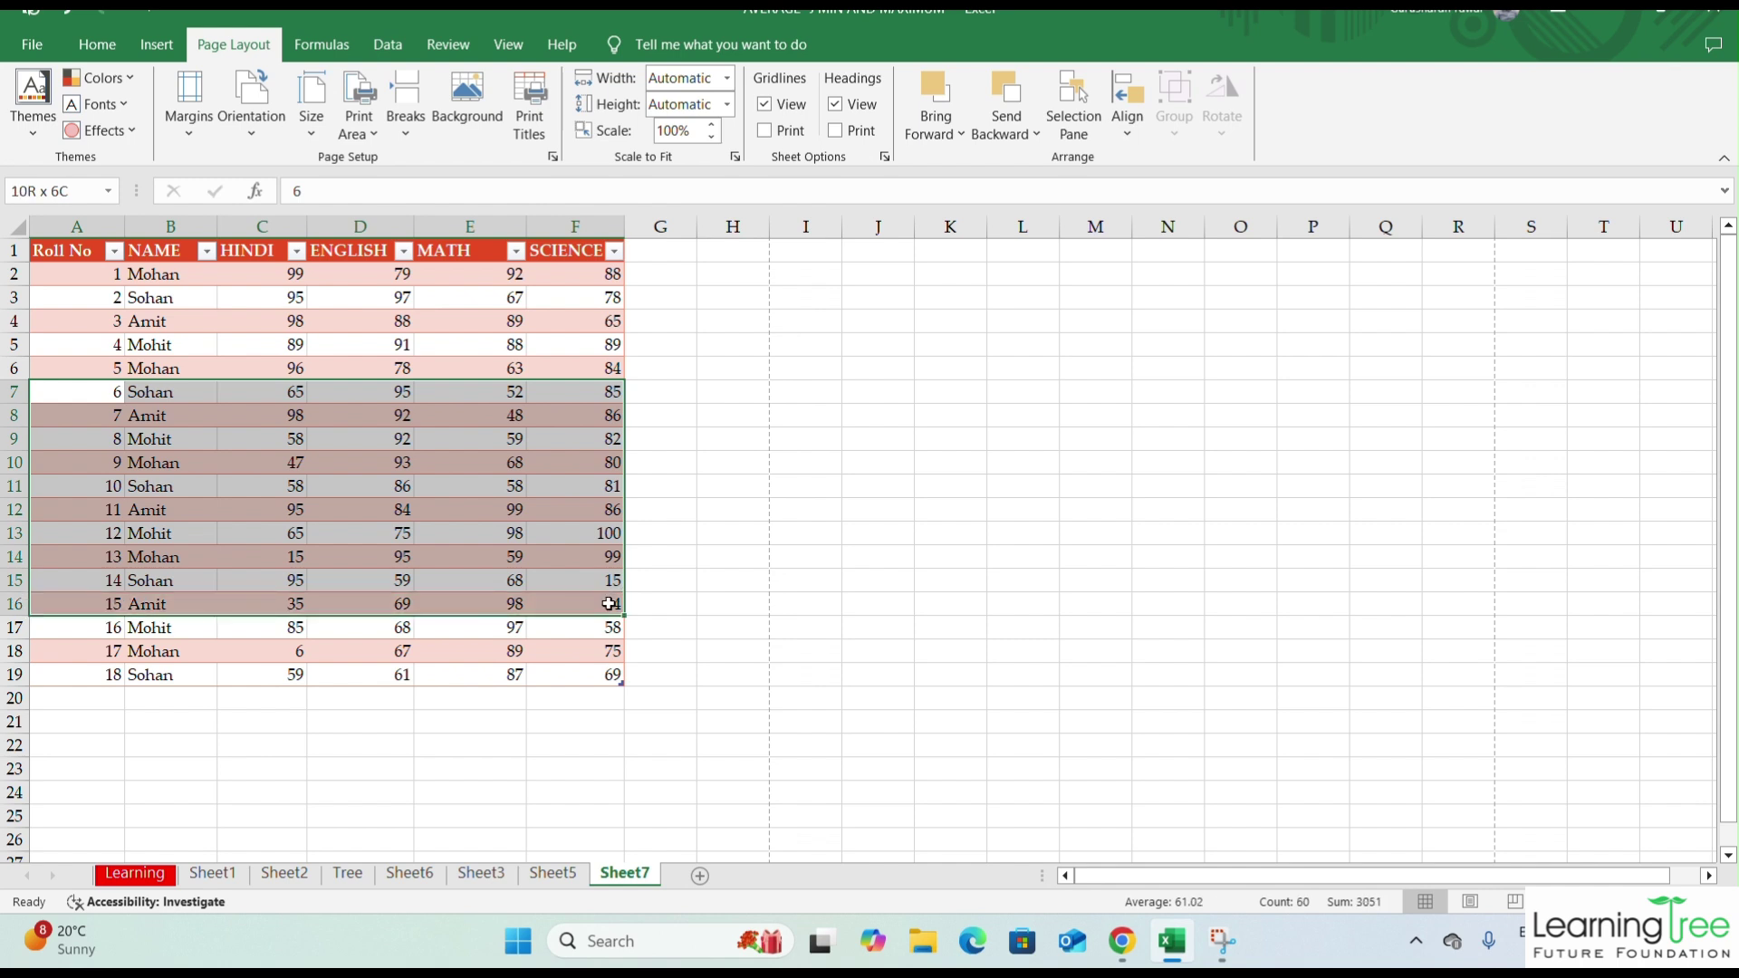
drag(609, 603, 608, 603)
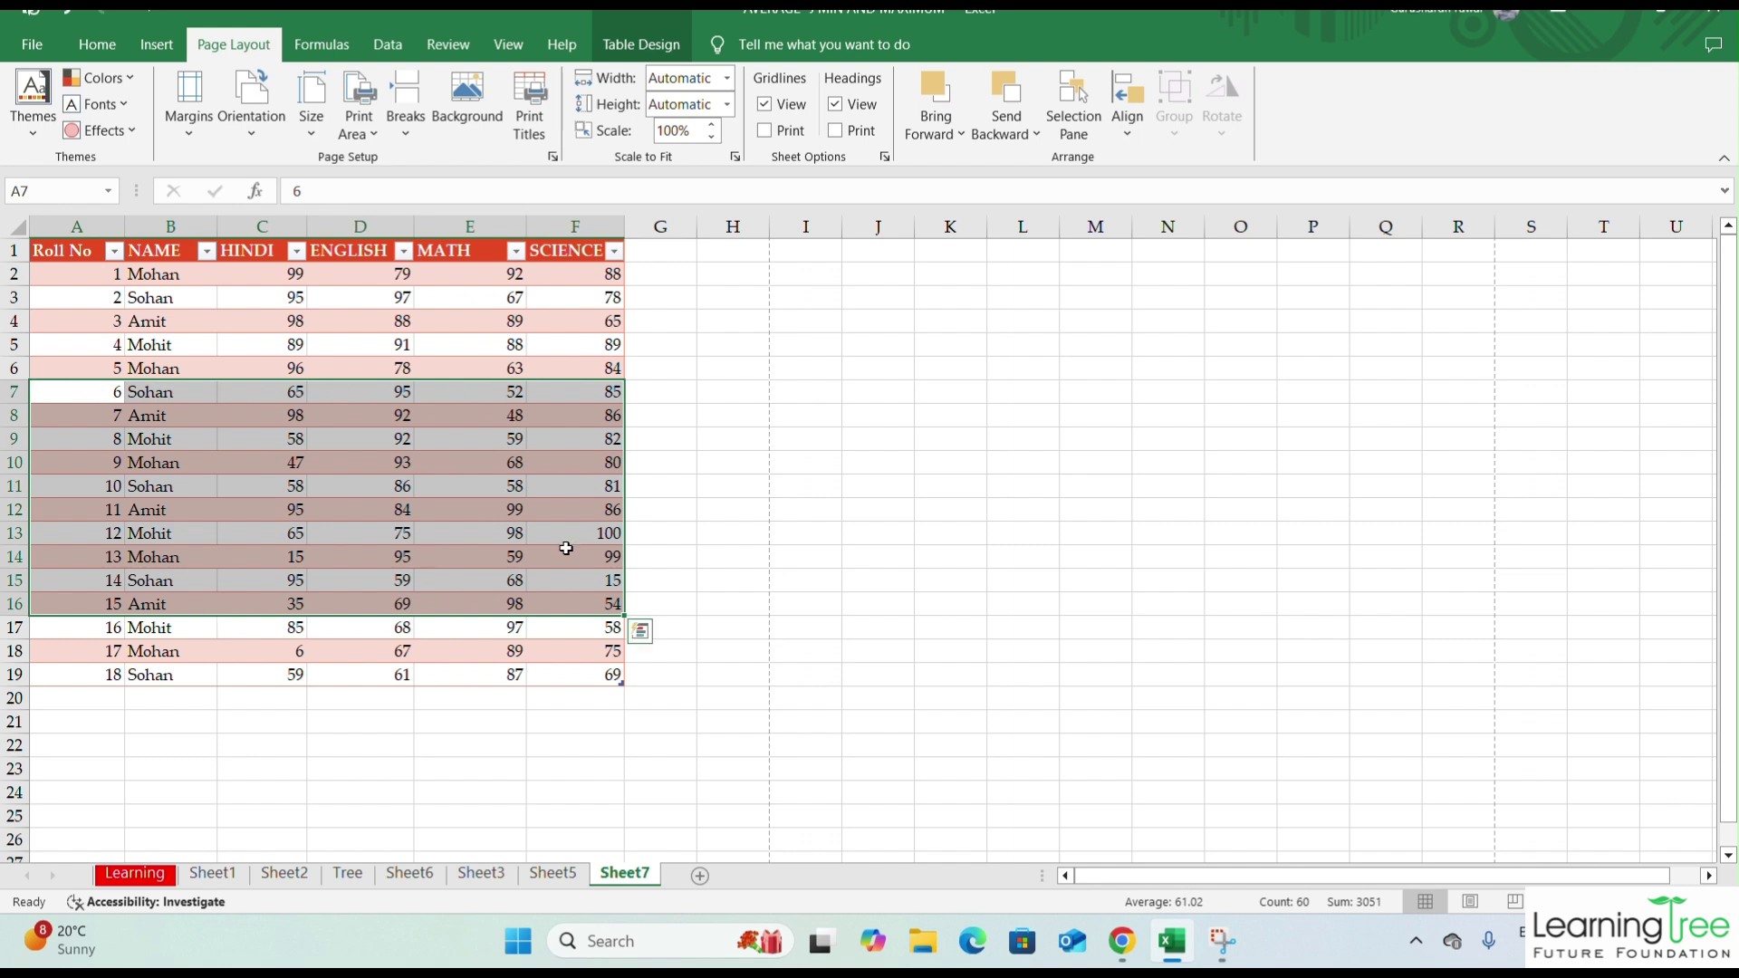
click(373, 136)
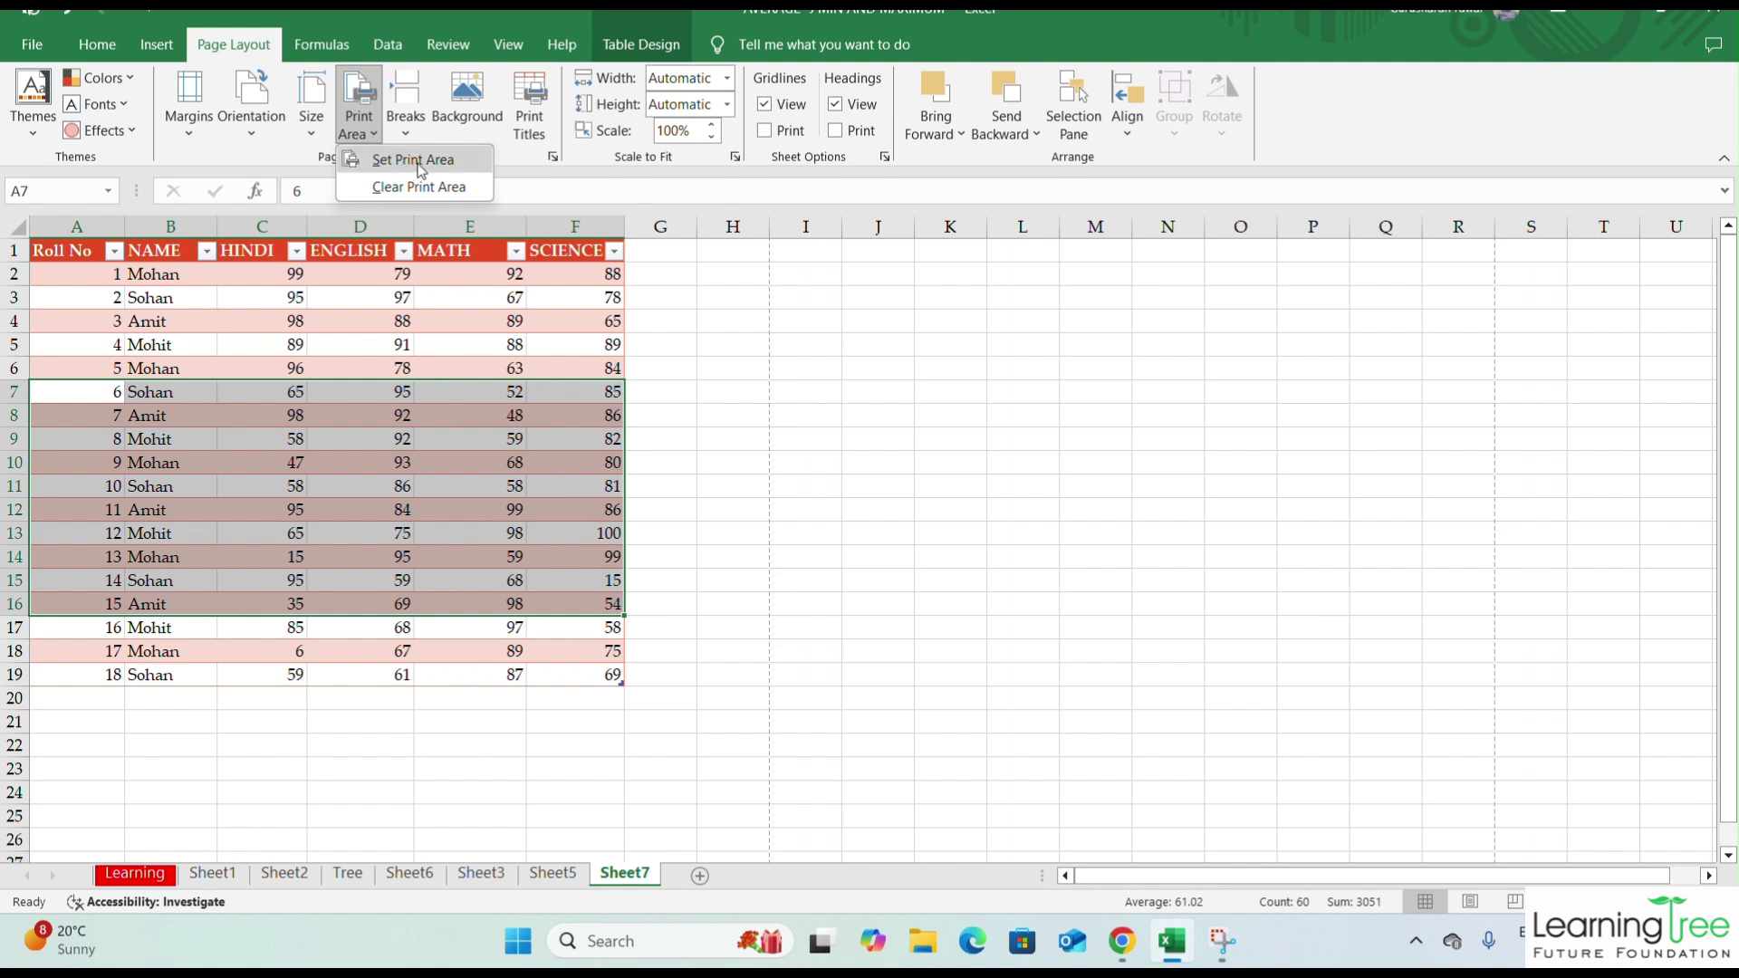
click(419, 161)
click(402, 417)
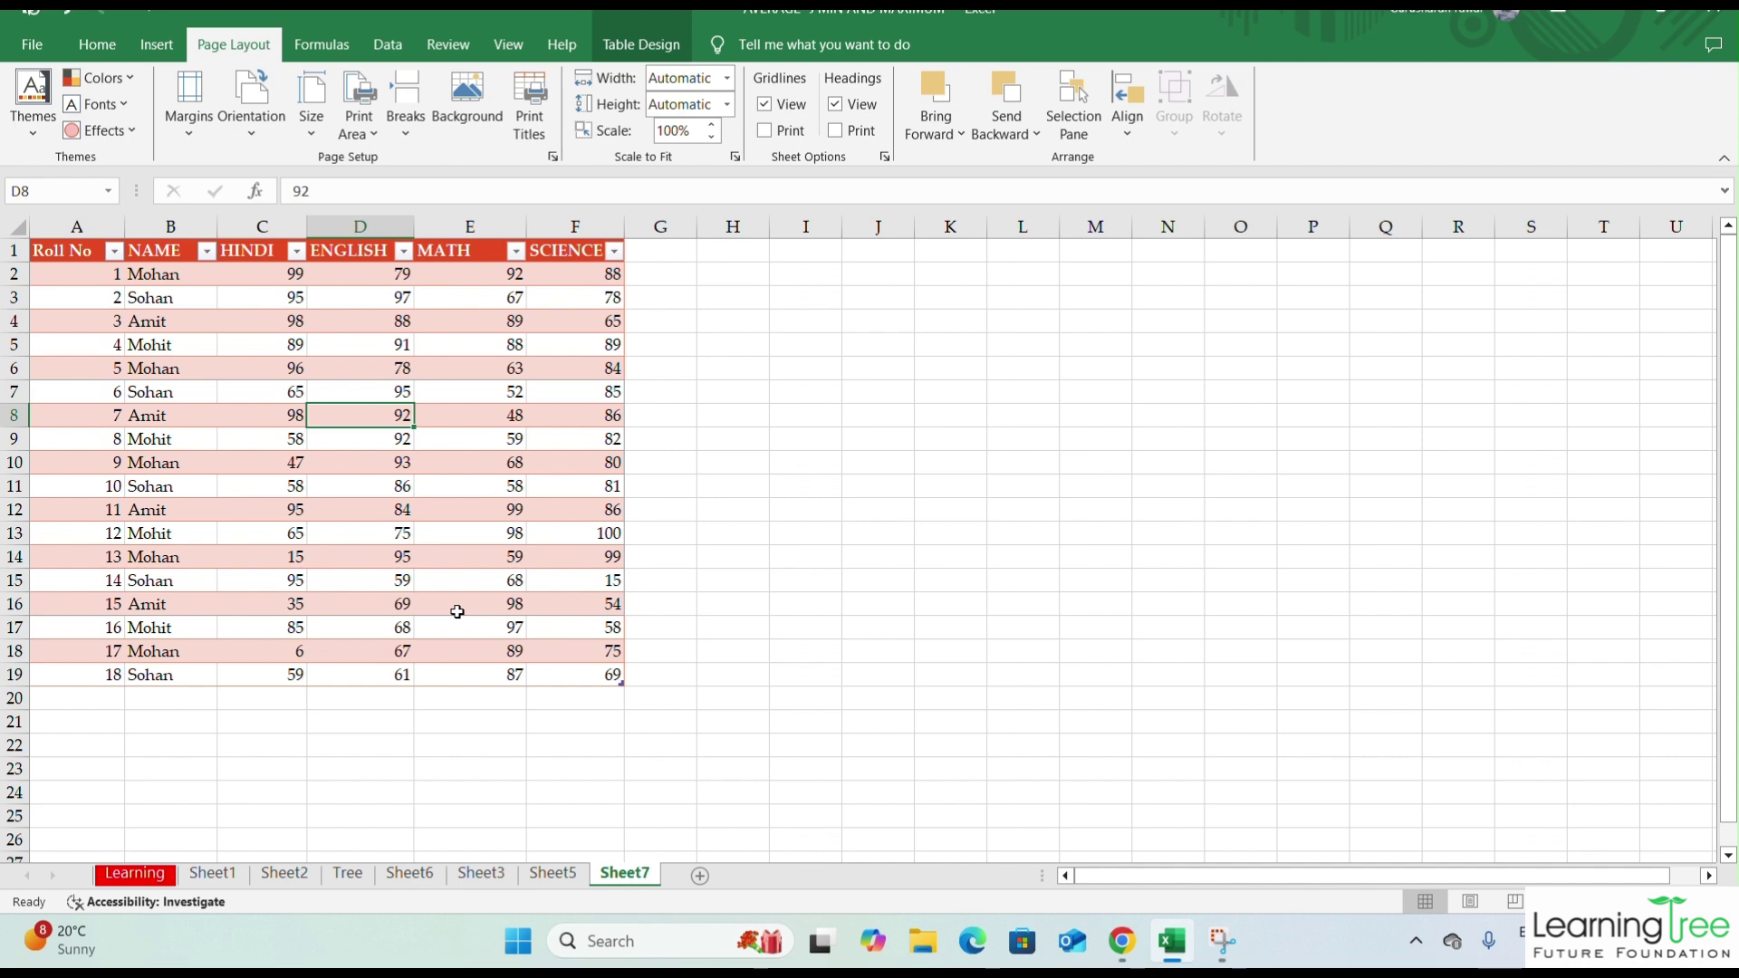
- Check the print preview of the selected print area and return to the sheet
click(31, 44)
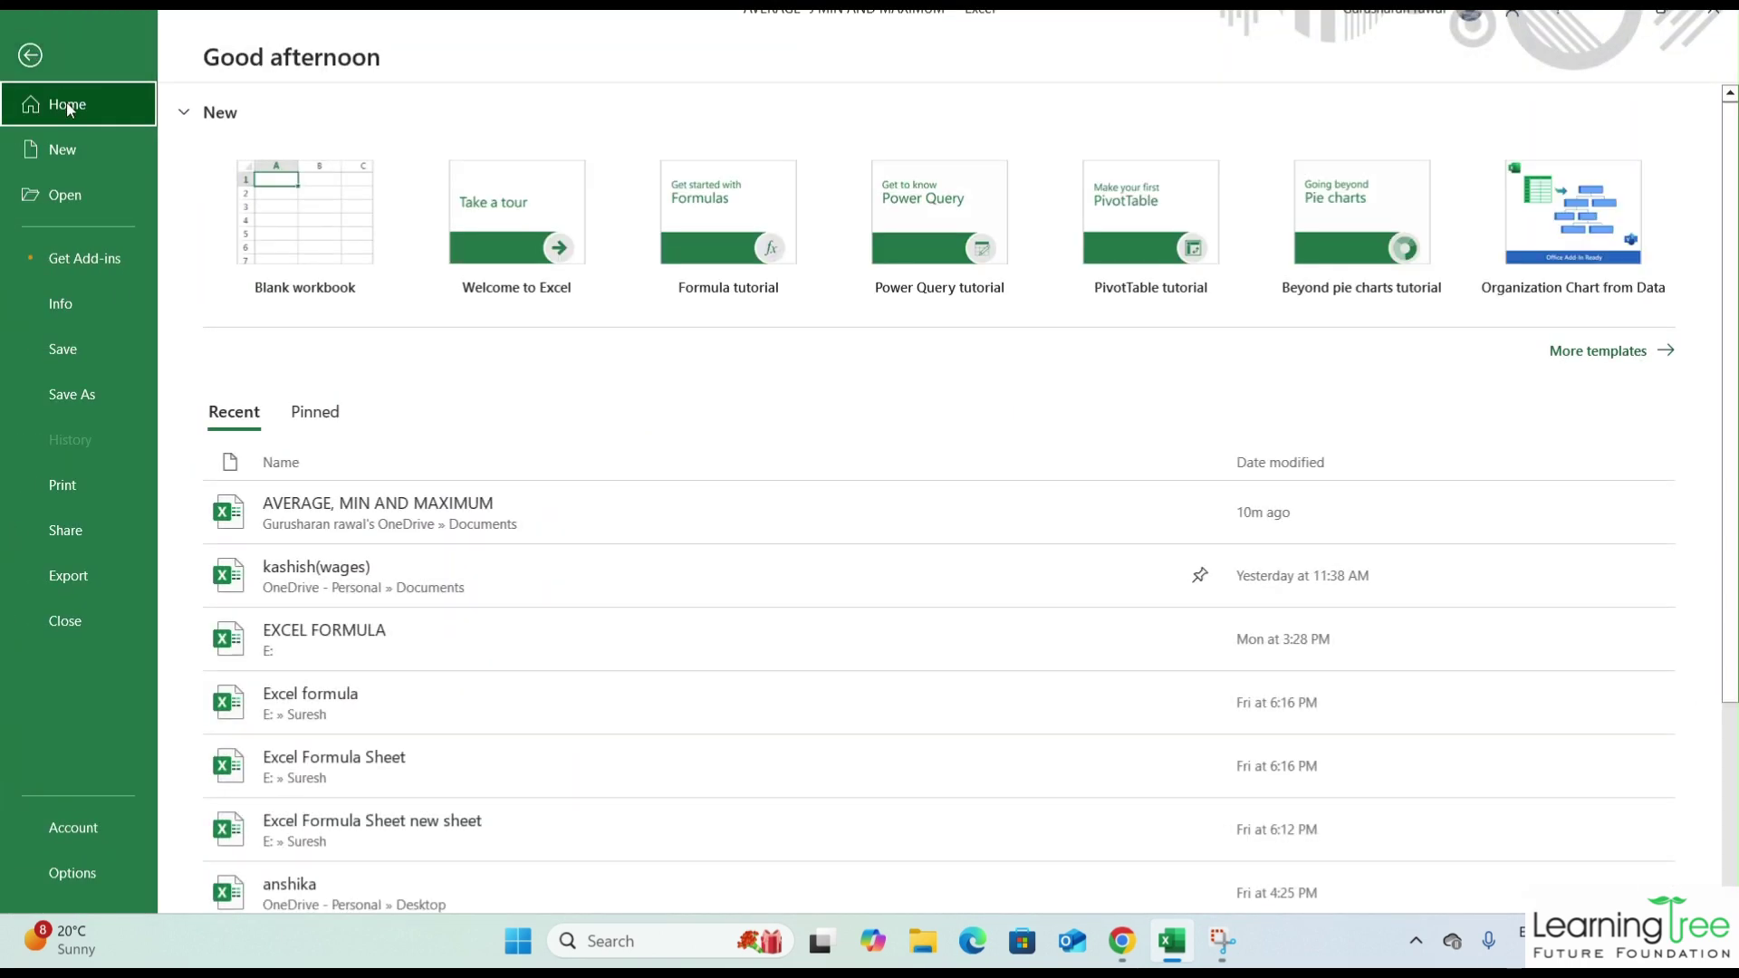
click(69, 486)
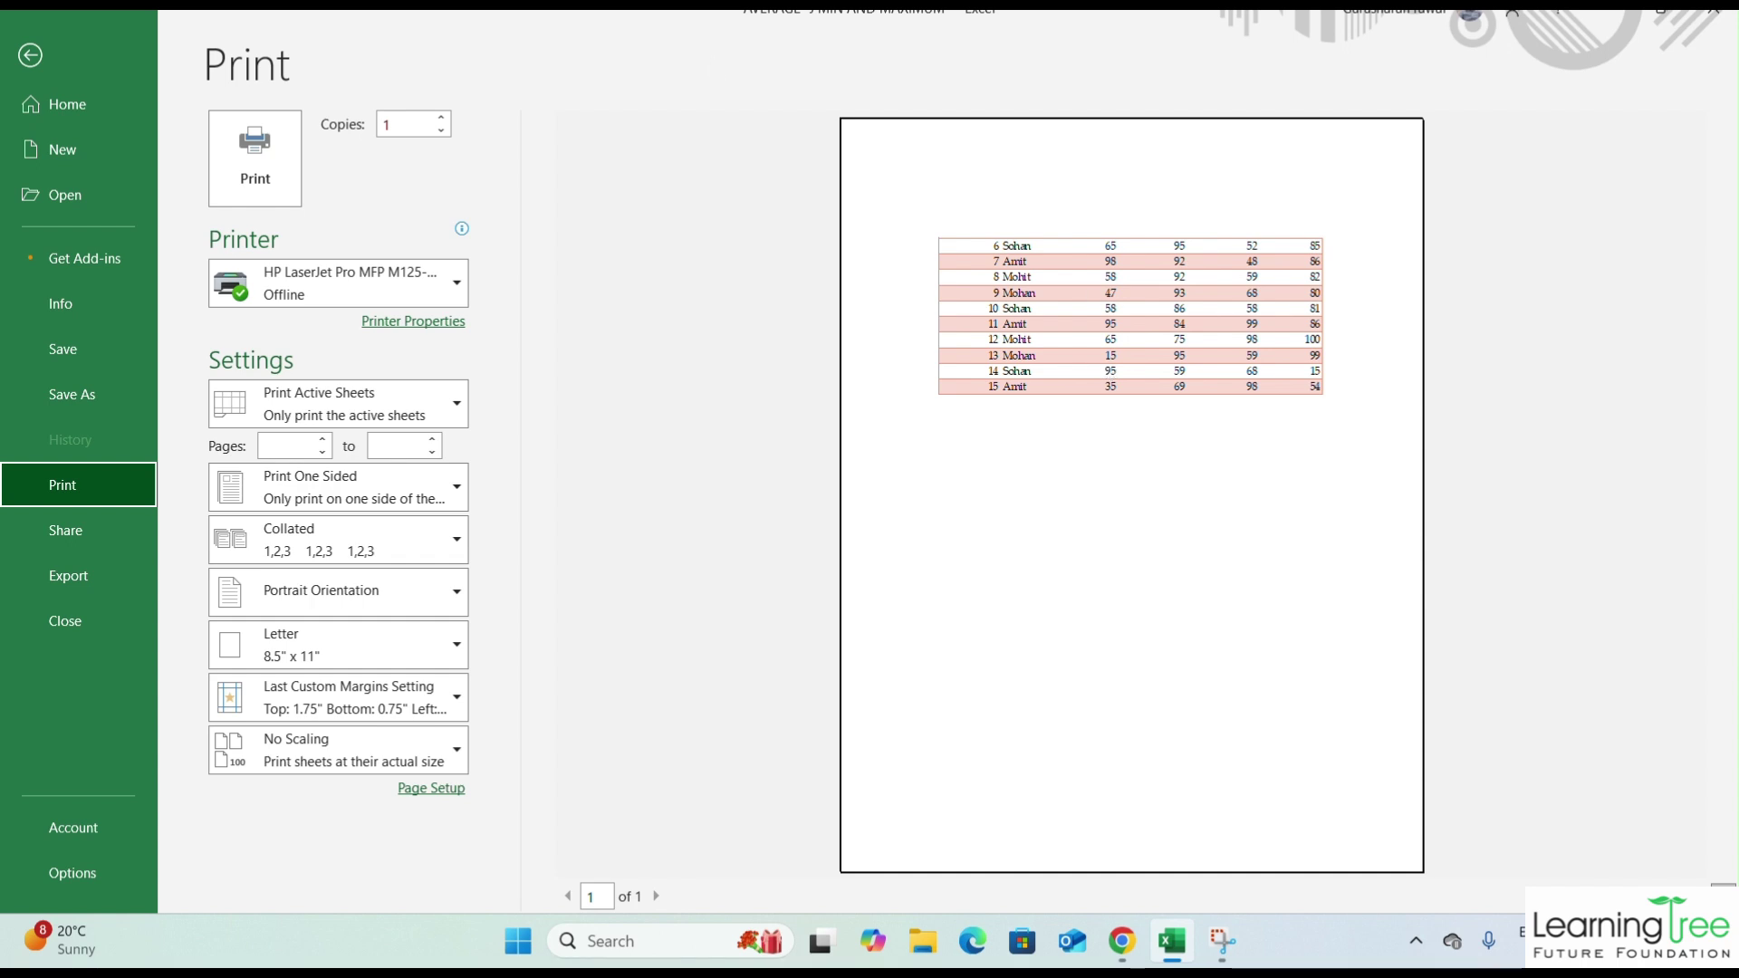
click(41, 58)
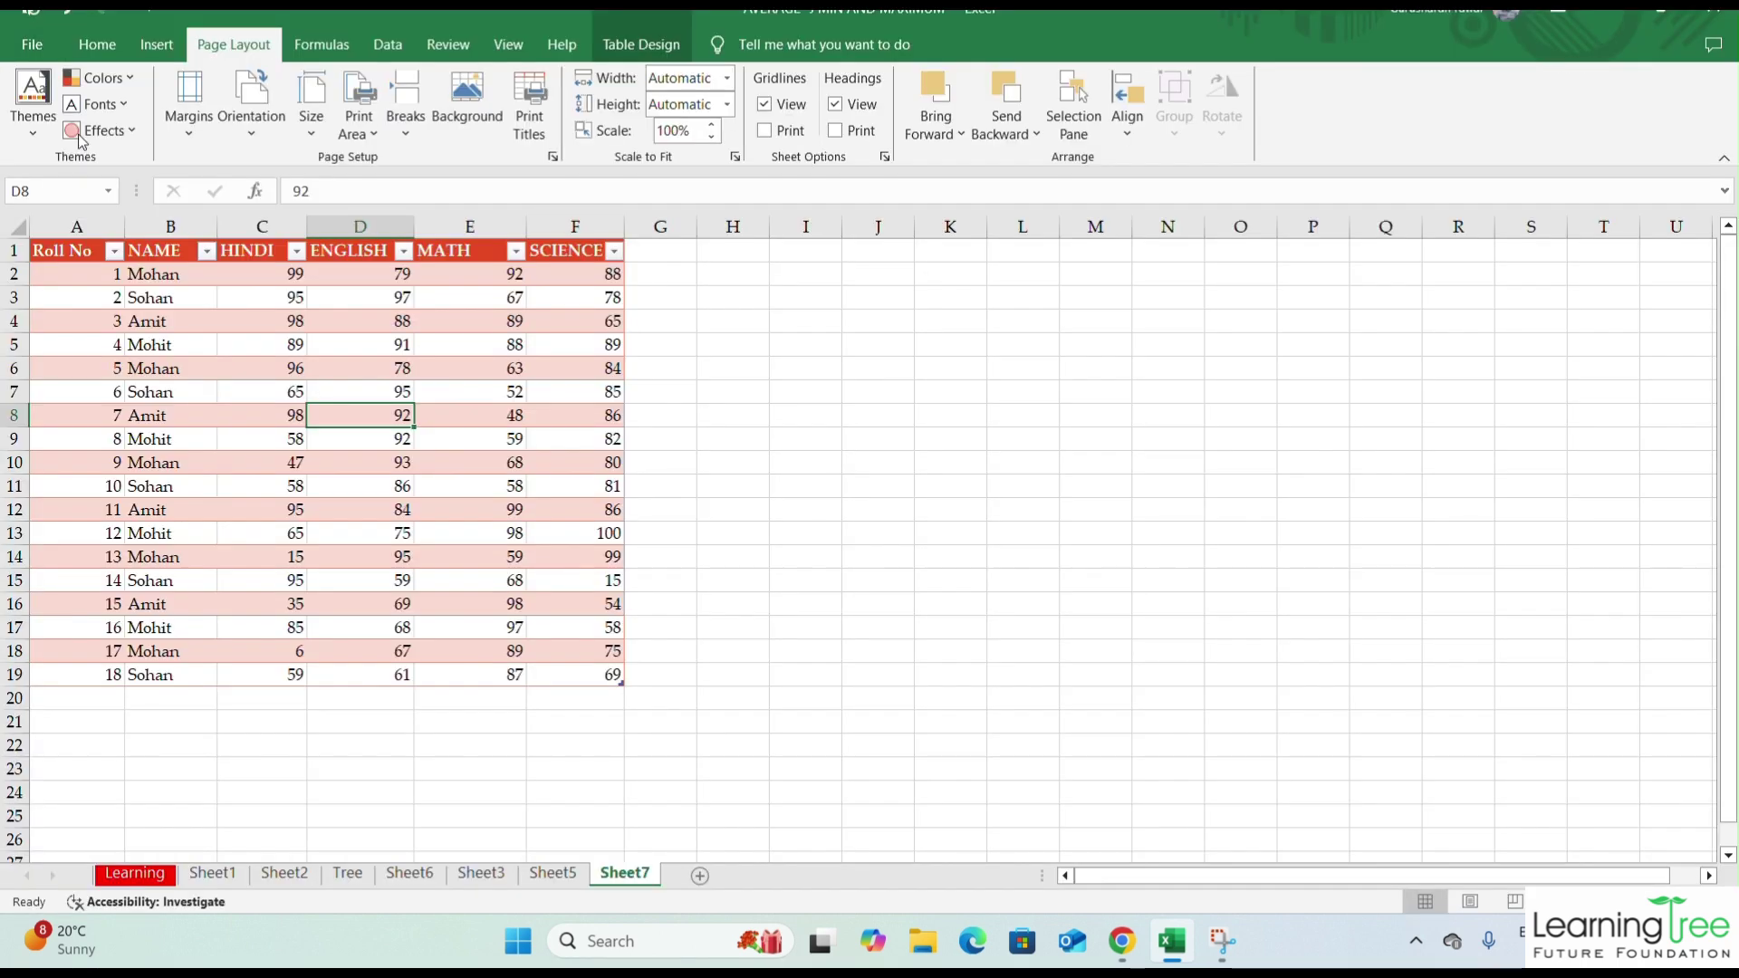
- Clear the print area set on range A7:F16 of the marks table
drag(73, 392, 613, 602)
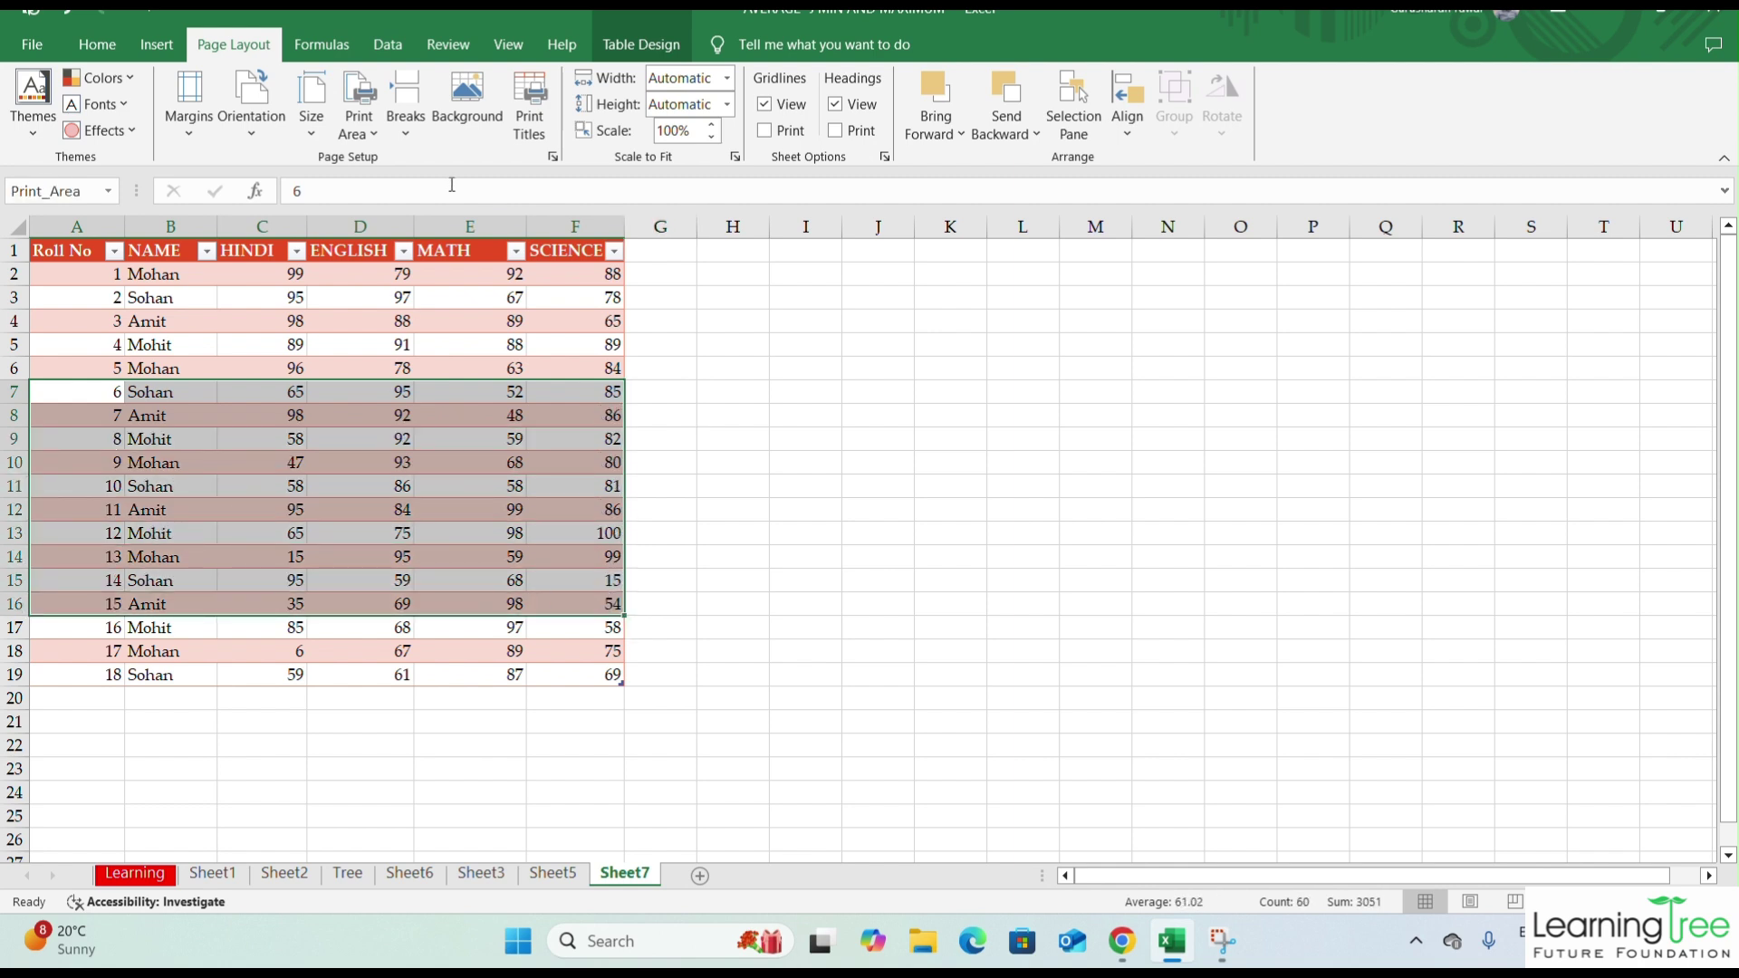
click(372, 134)
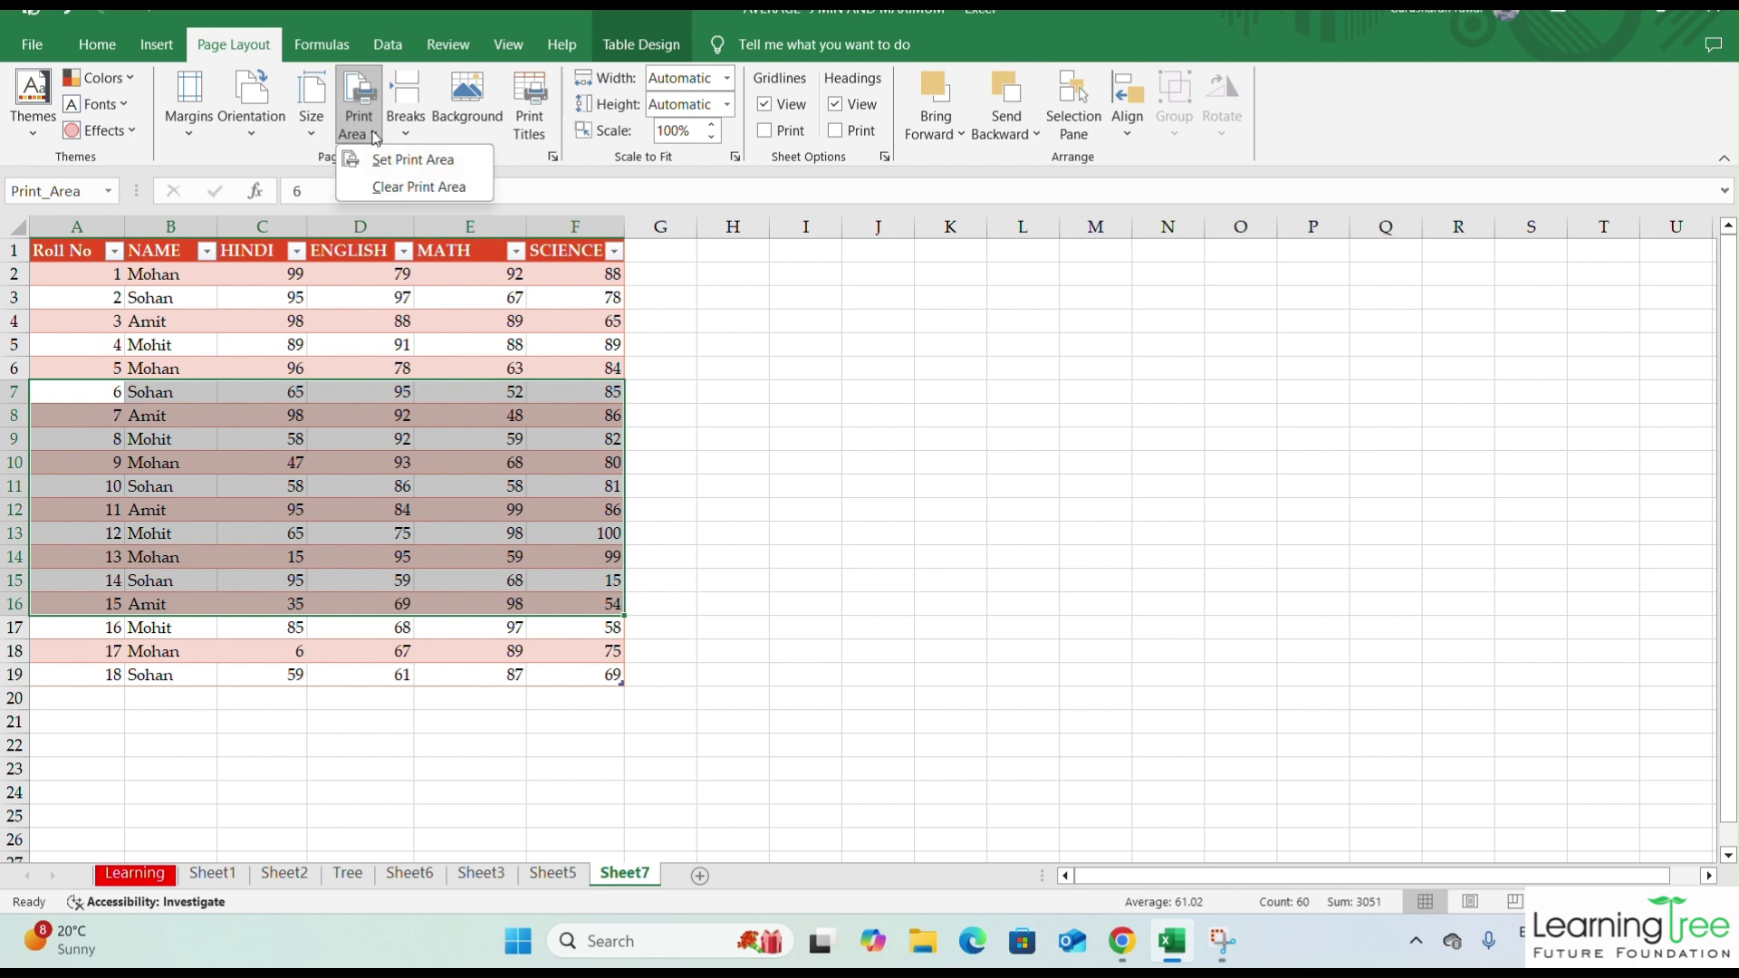
click(378, 187)
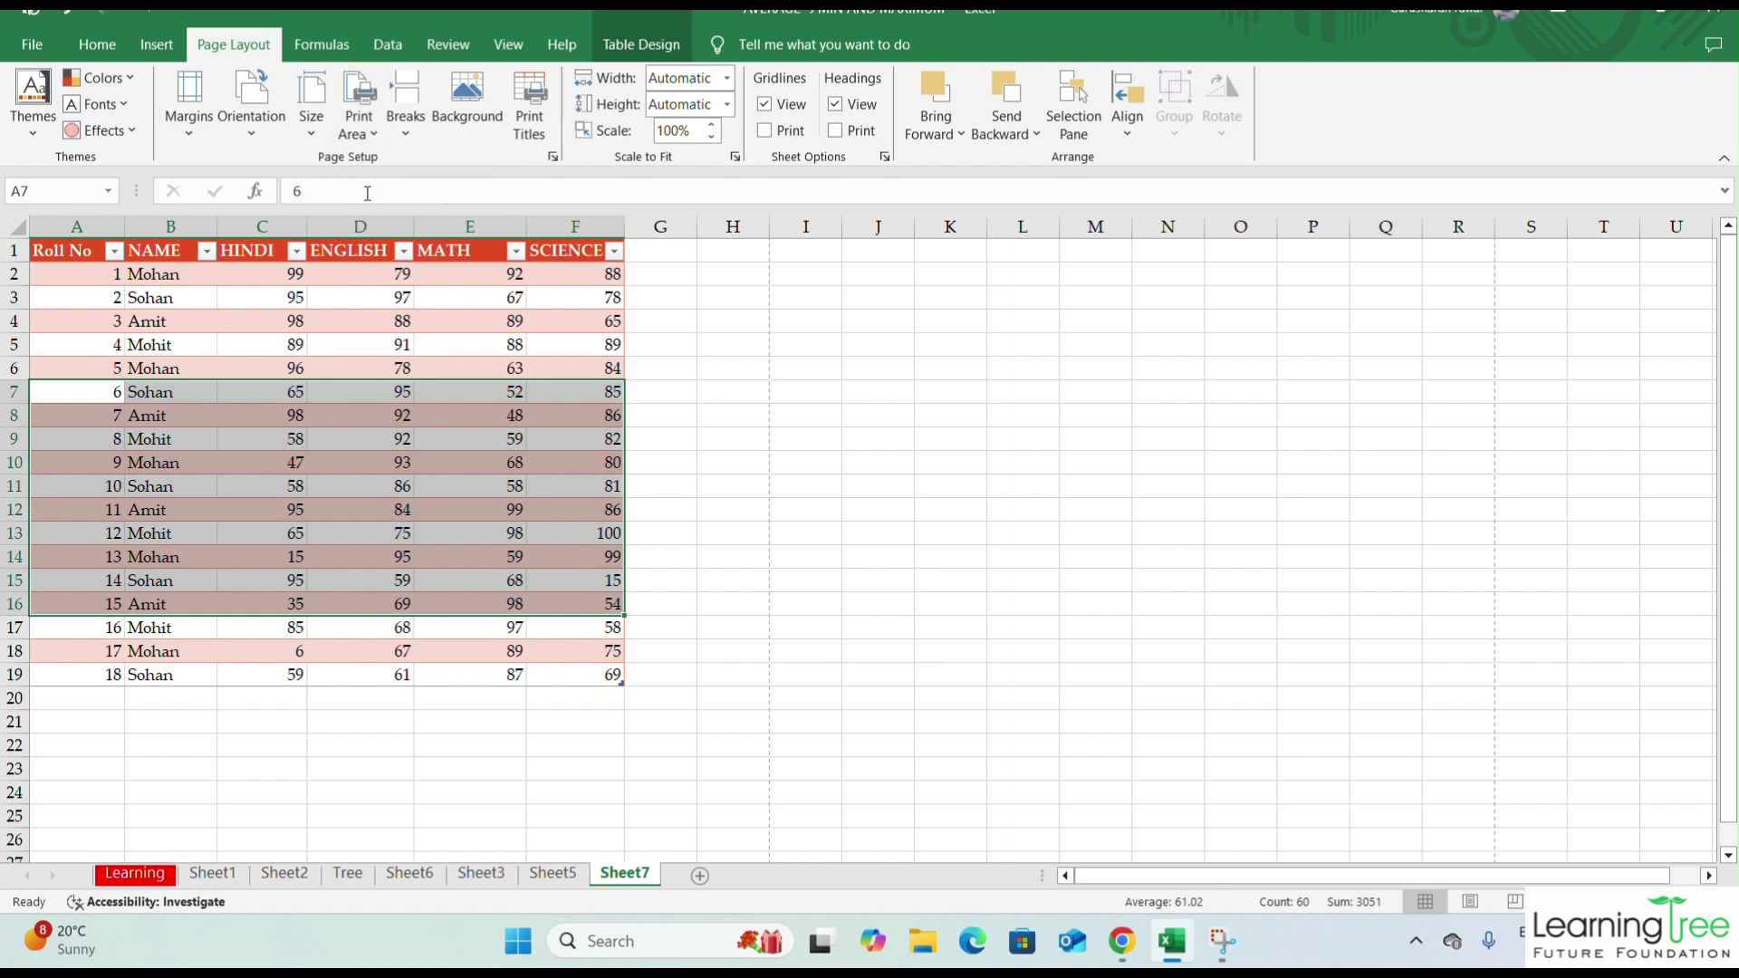
click(246, 354)
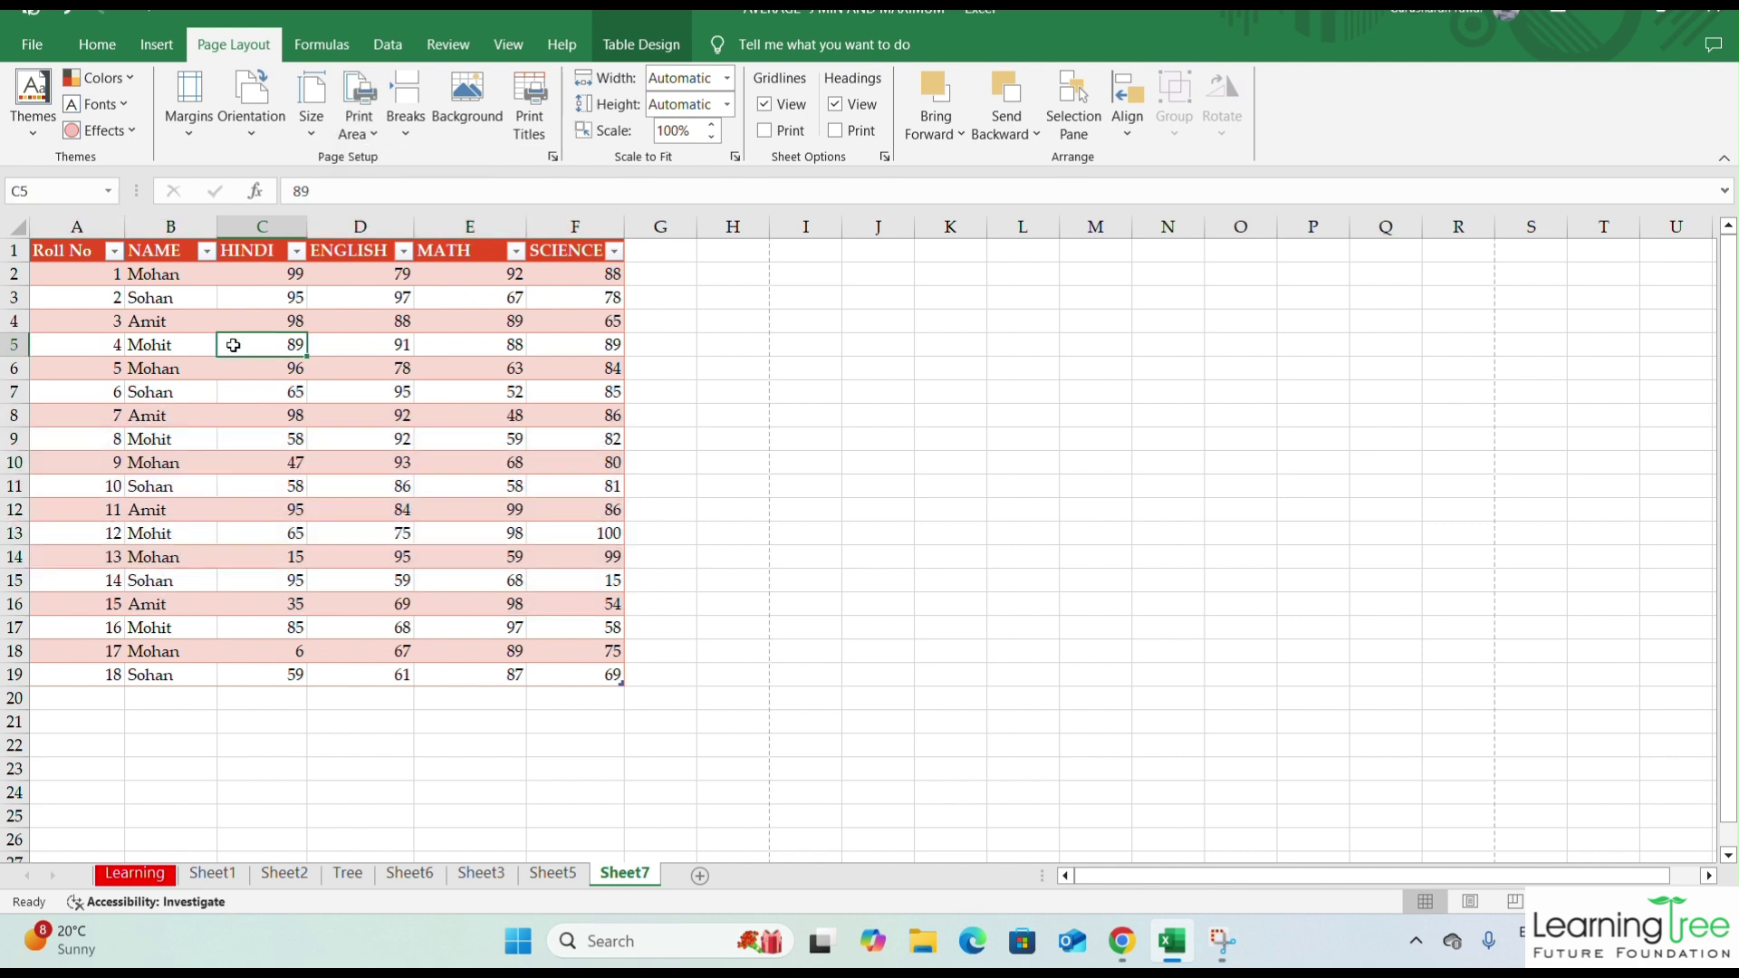
- Check the print preview of the sheet without a print area and return to the sheet
click(31, 44)
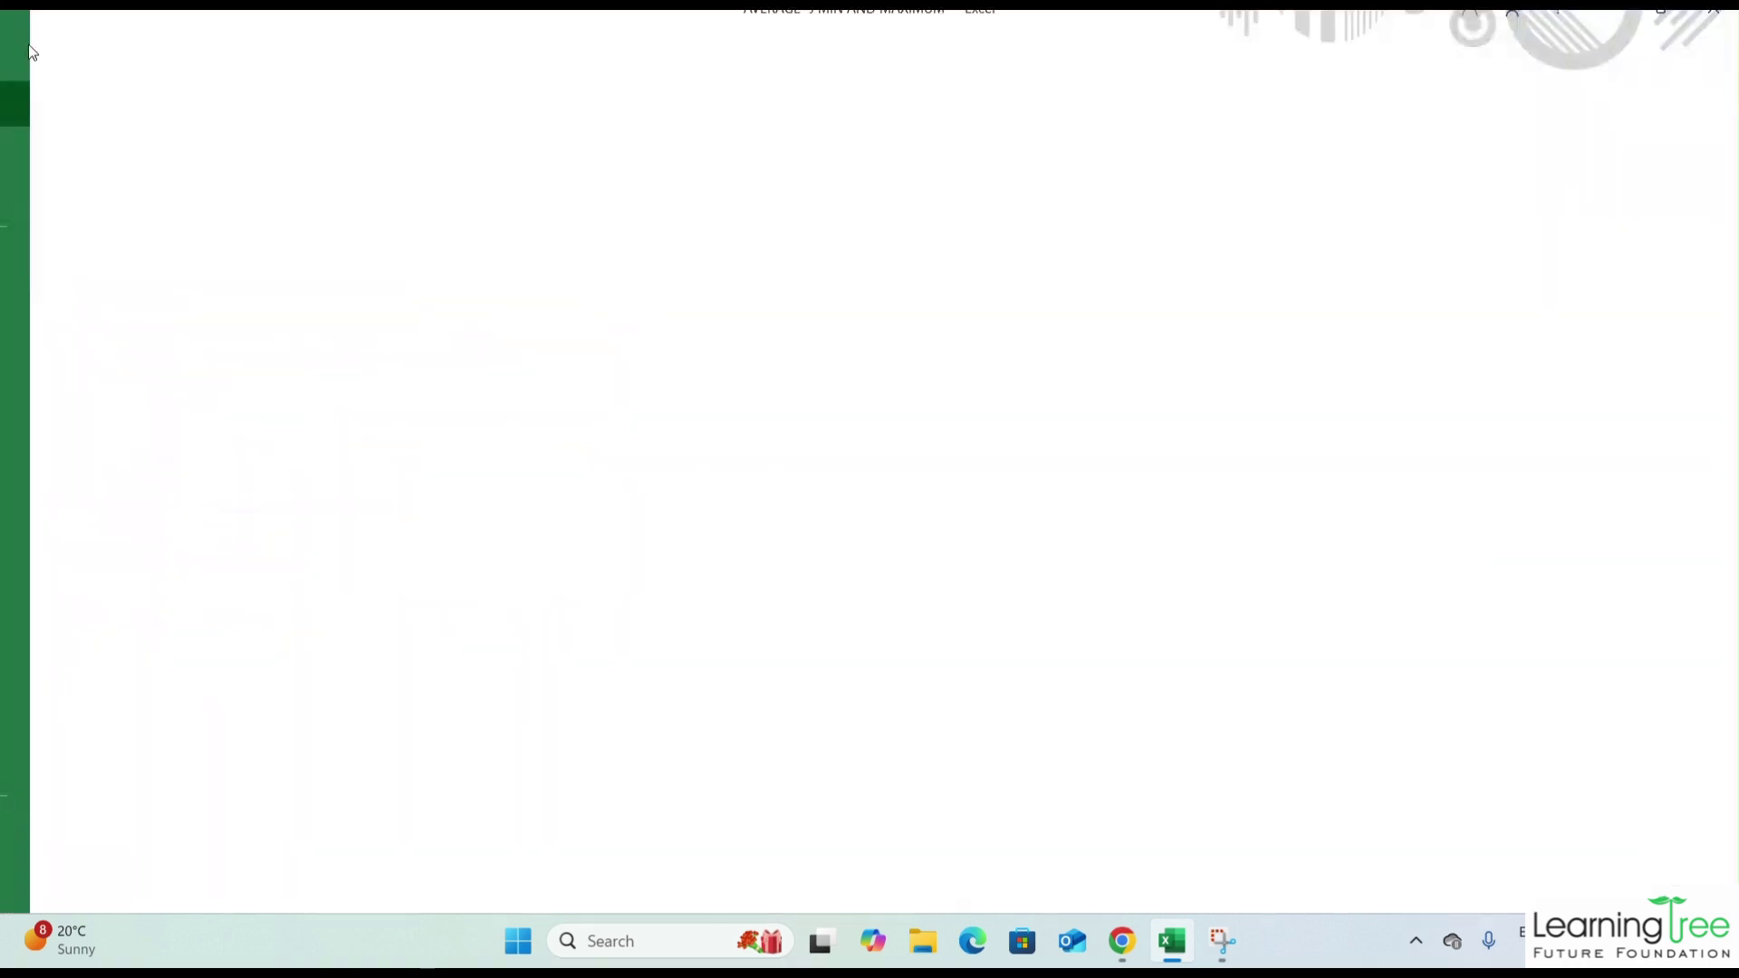
click(31, 55)
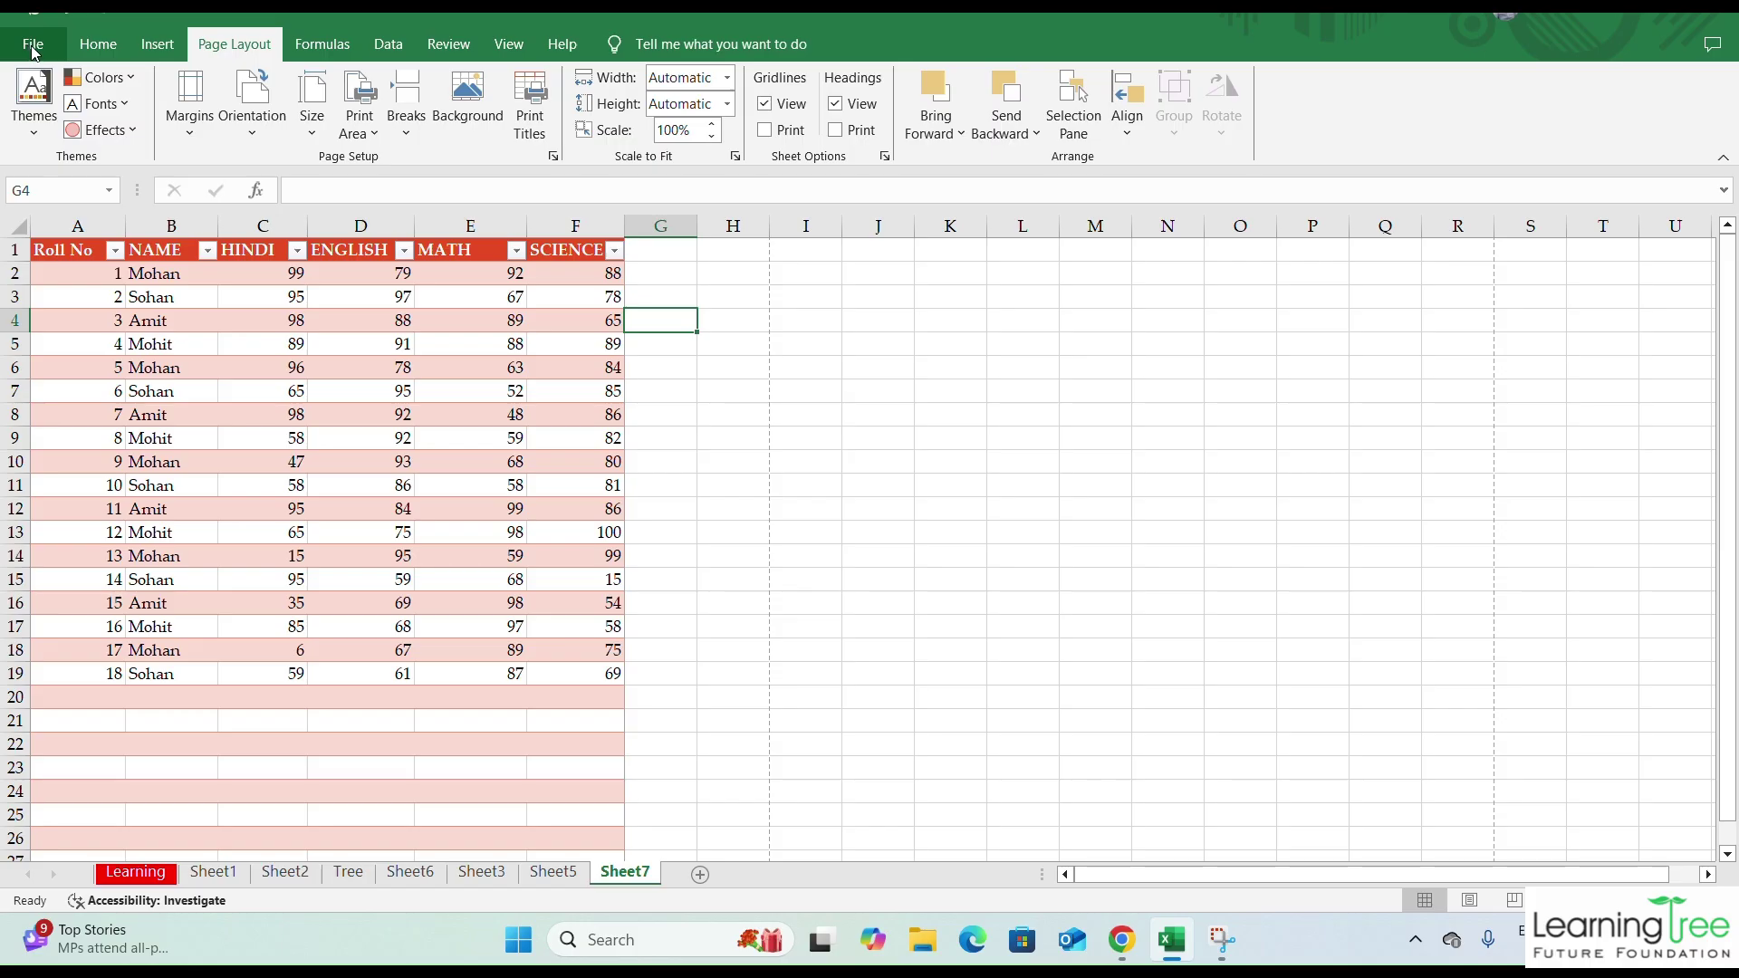
click(33, 47)
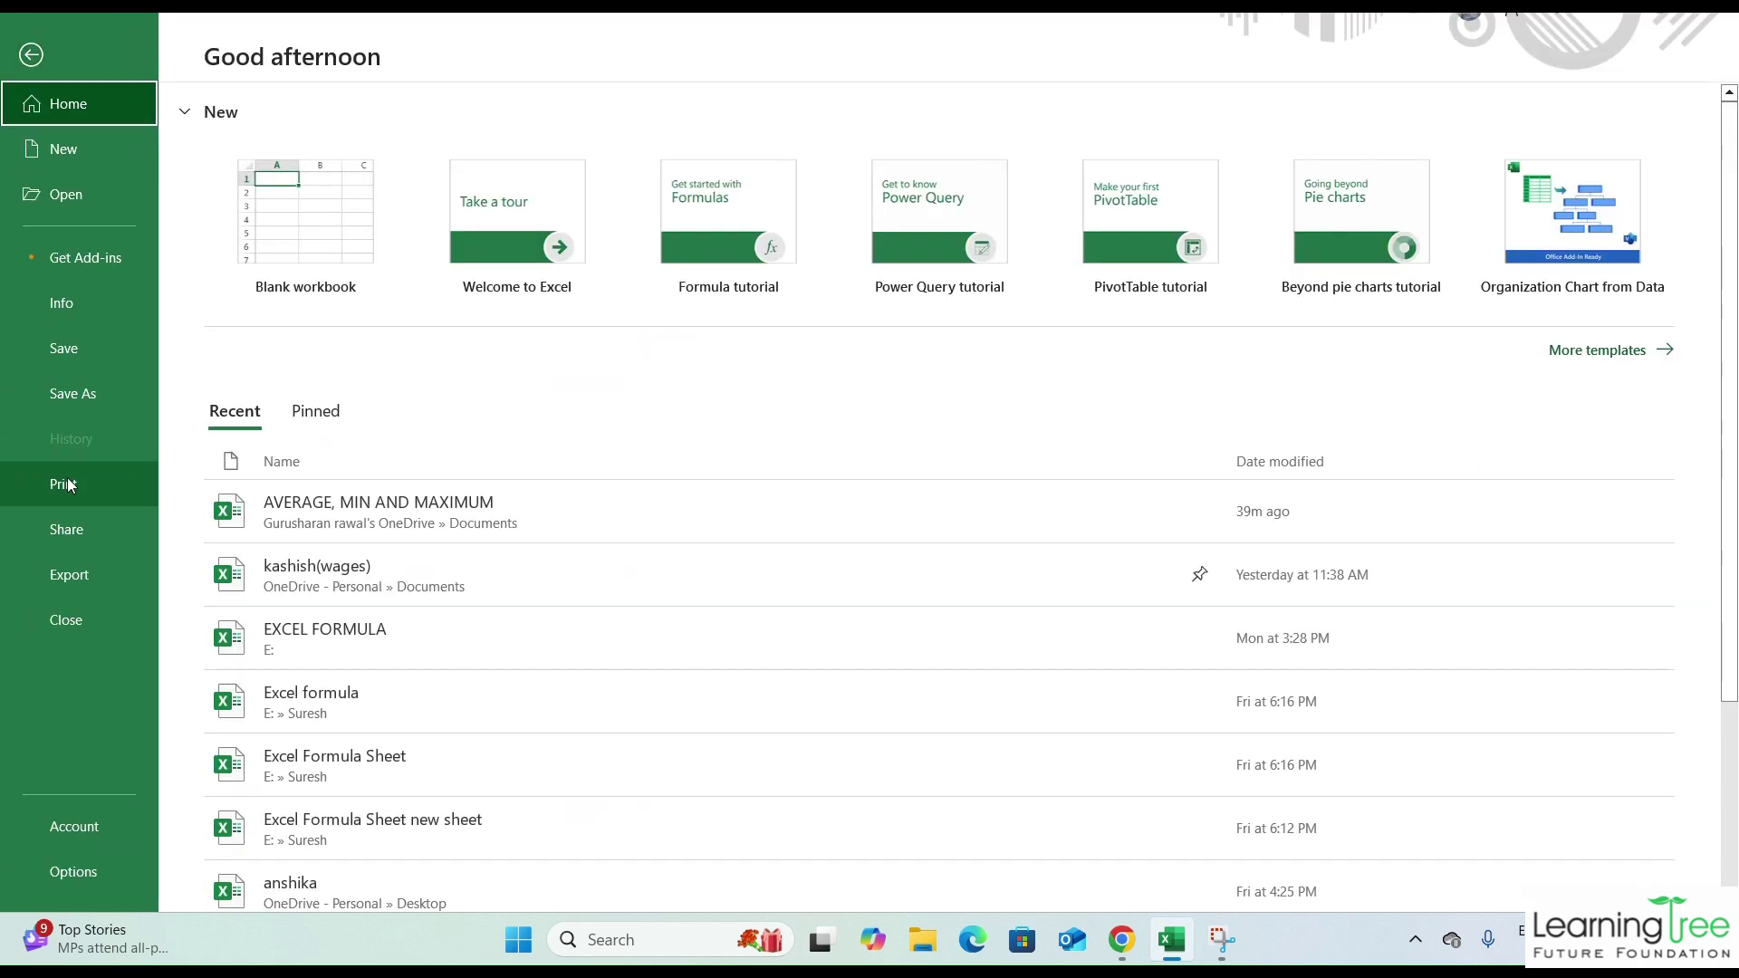
click(73, 482)
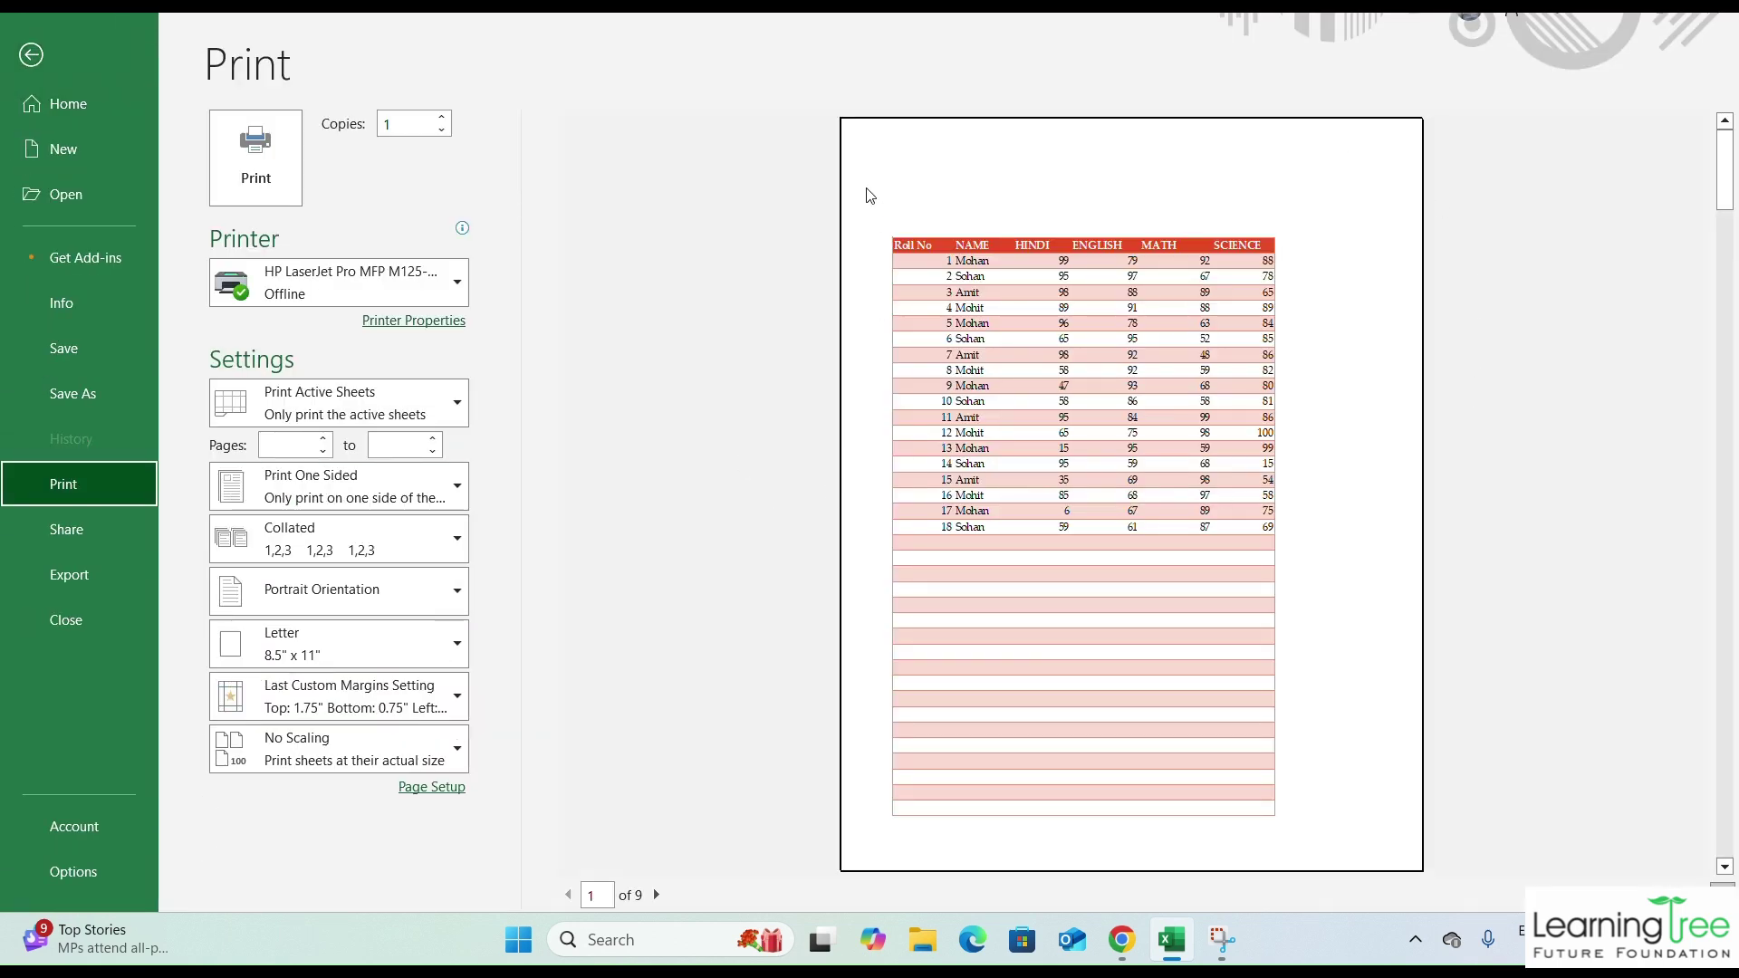
click(31, 54)
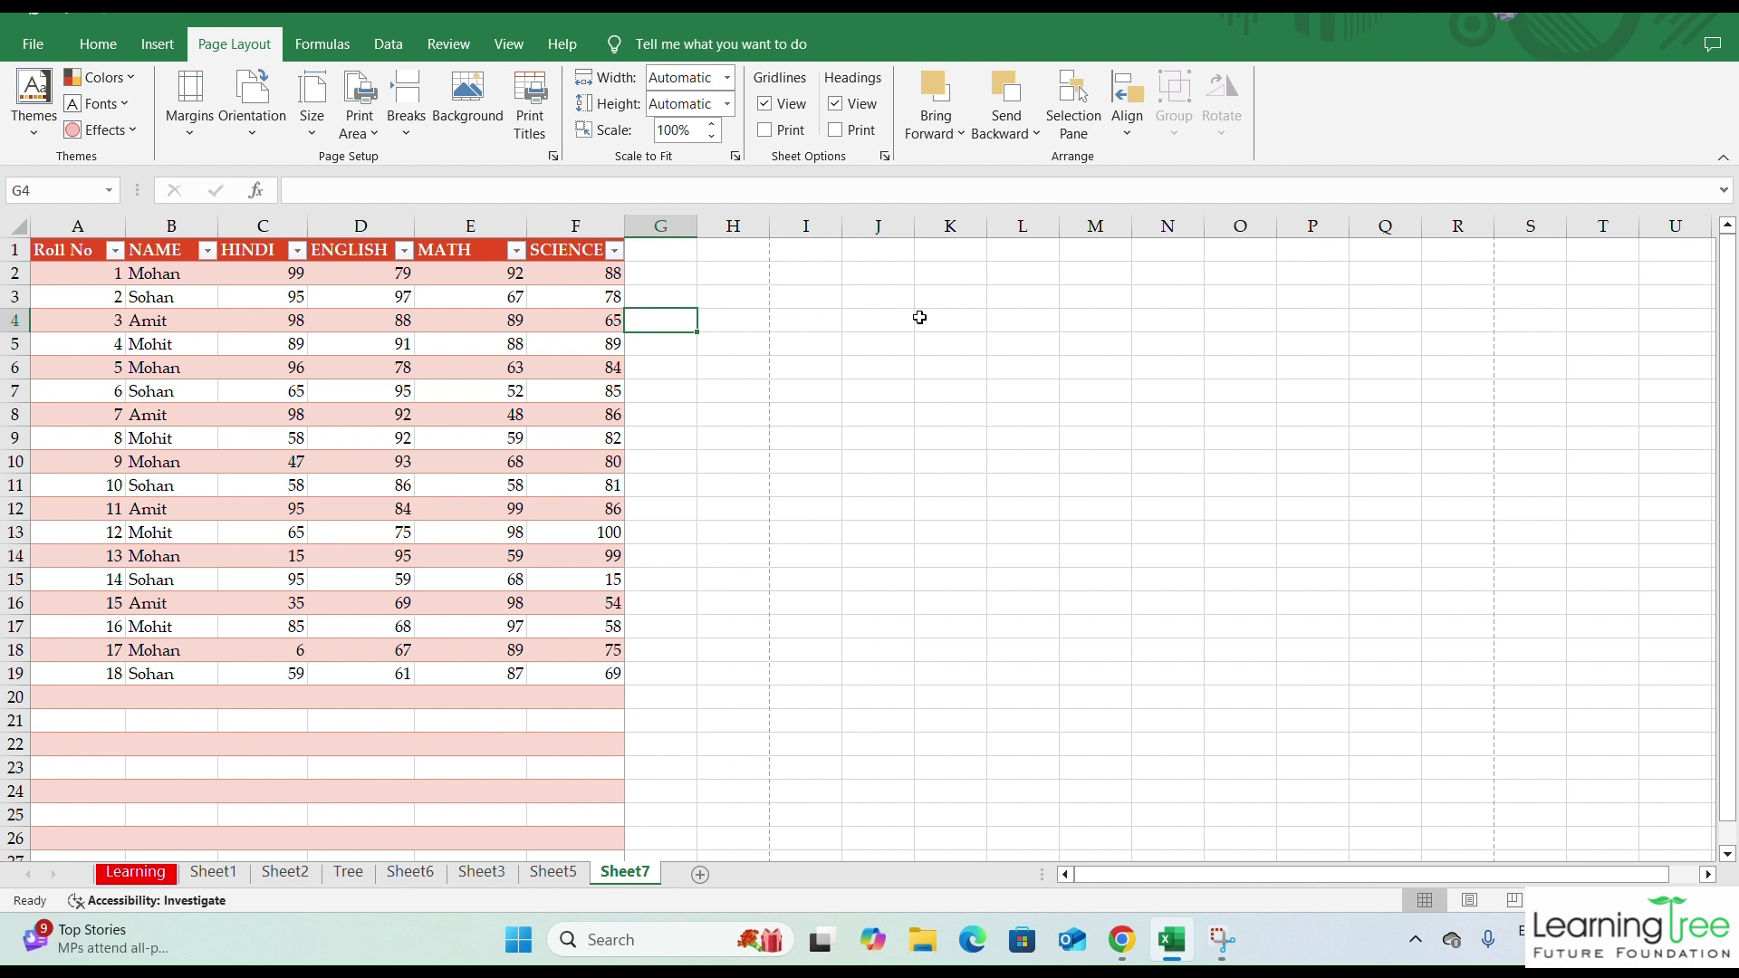
- Look at the page break commands and switch the sheet to Page Break Preview
click(404, 140)
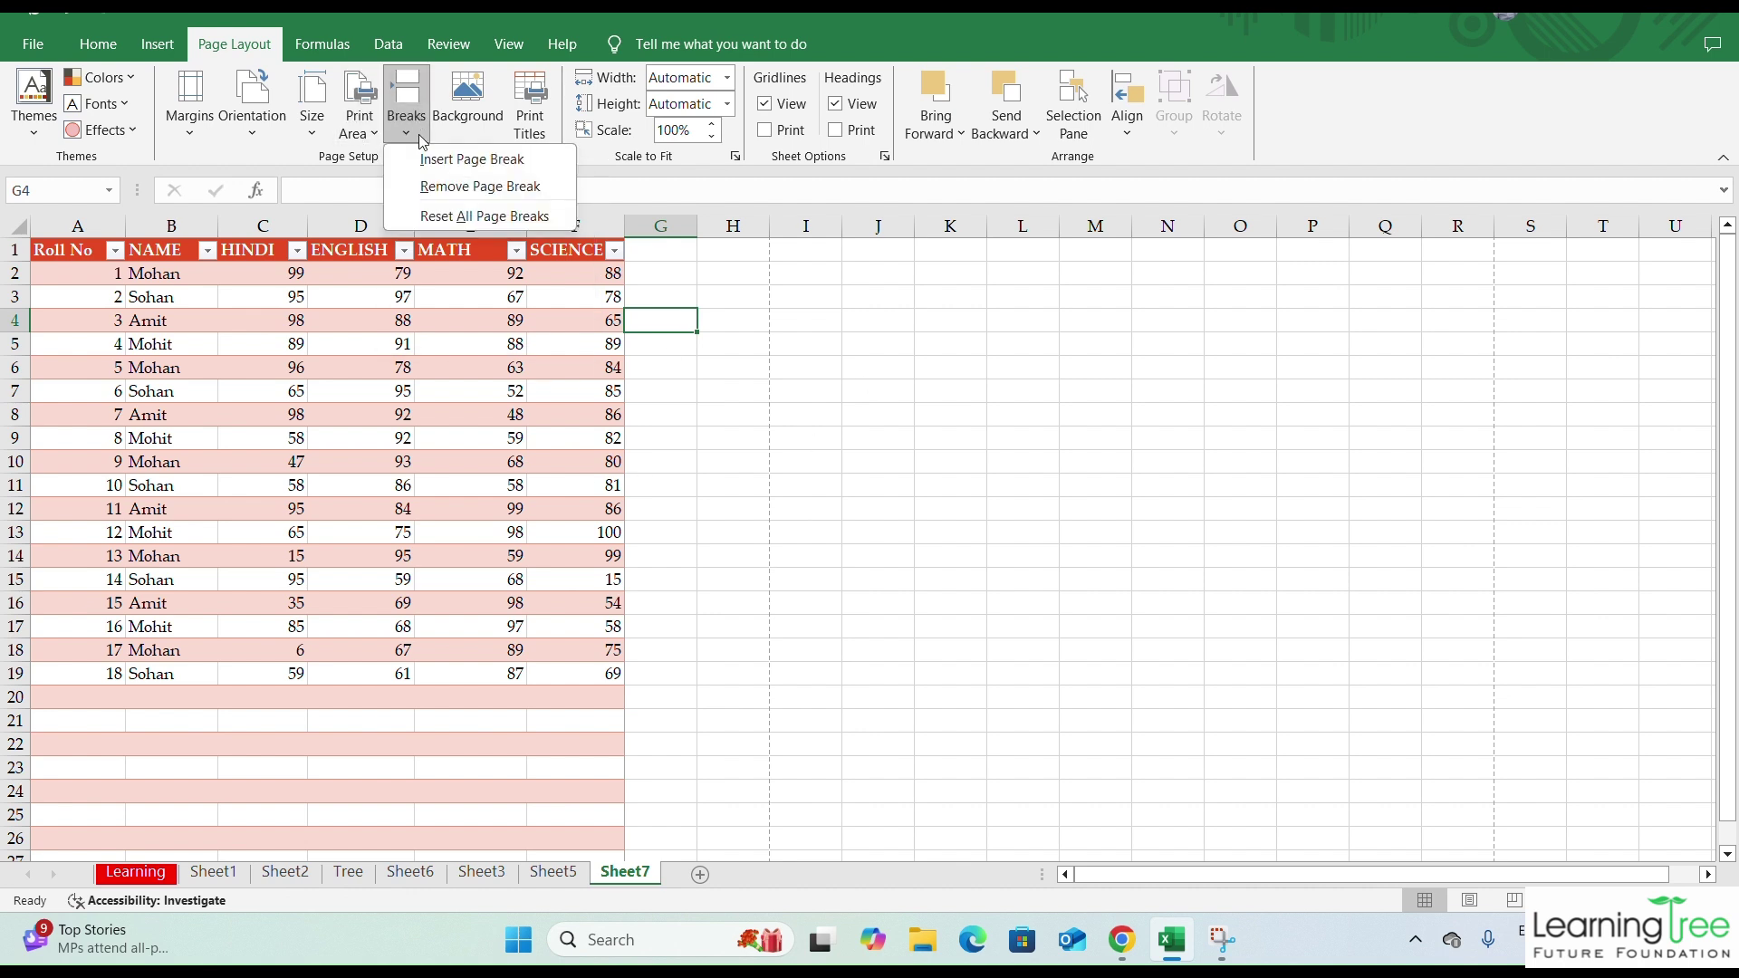
click(684, 483)
click(510, 45)
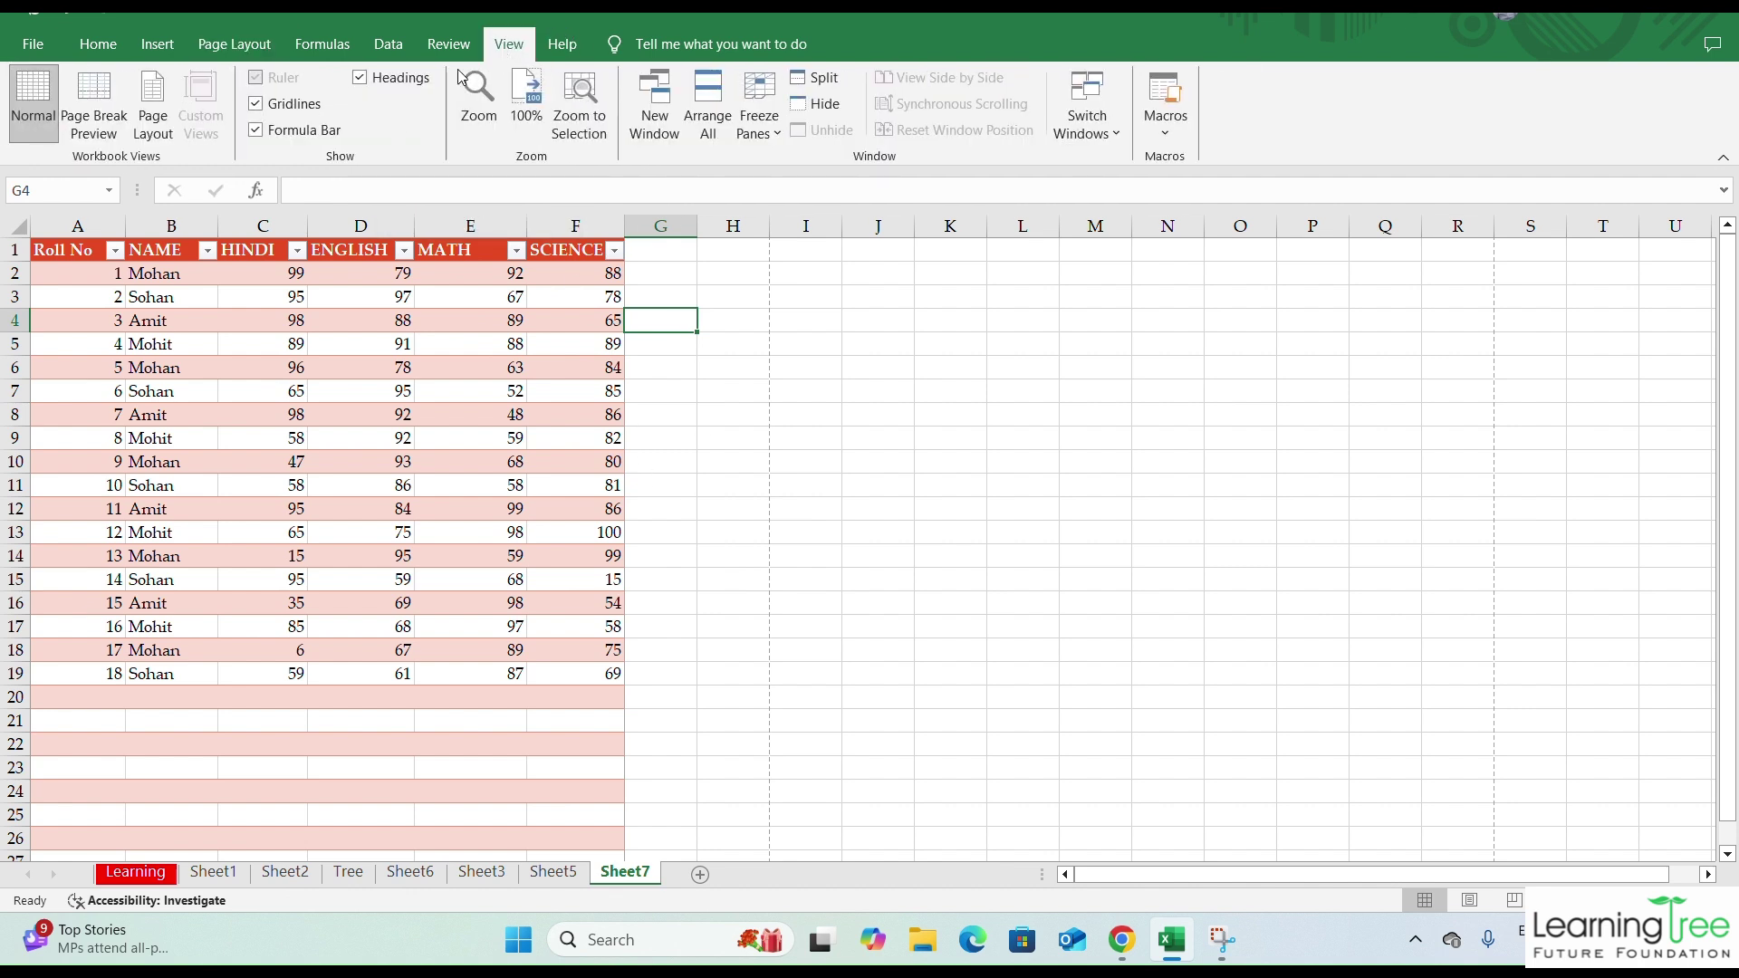
click(97, 101)
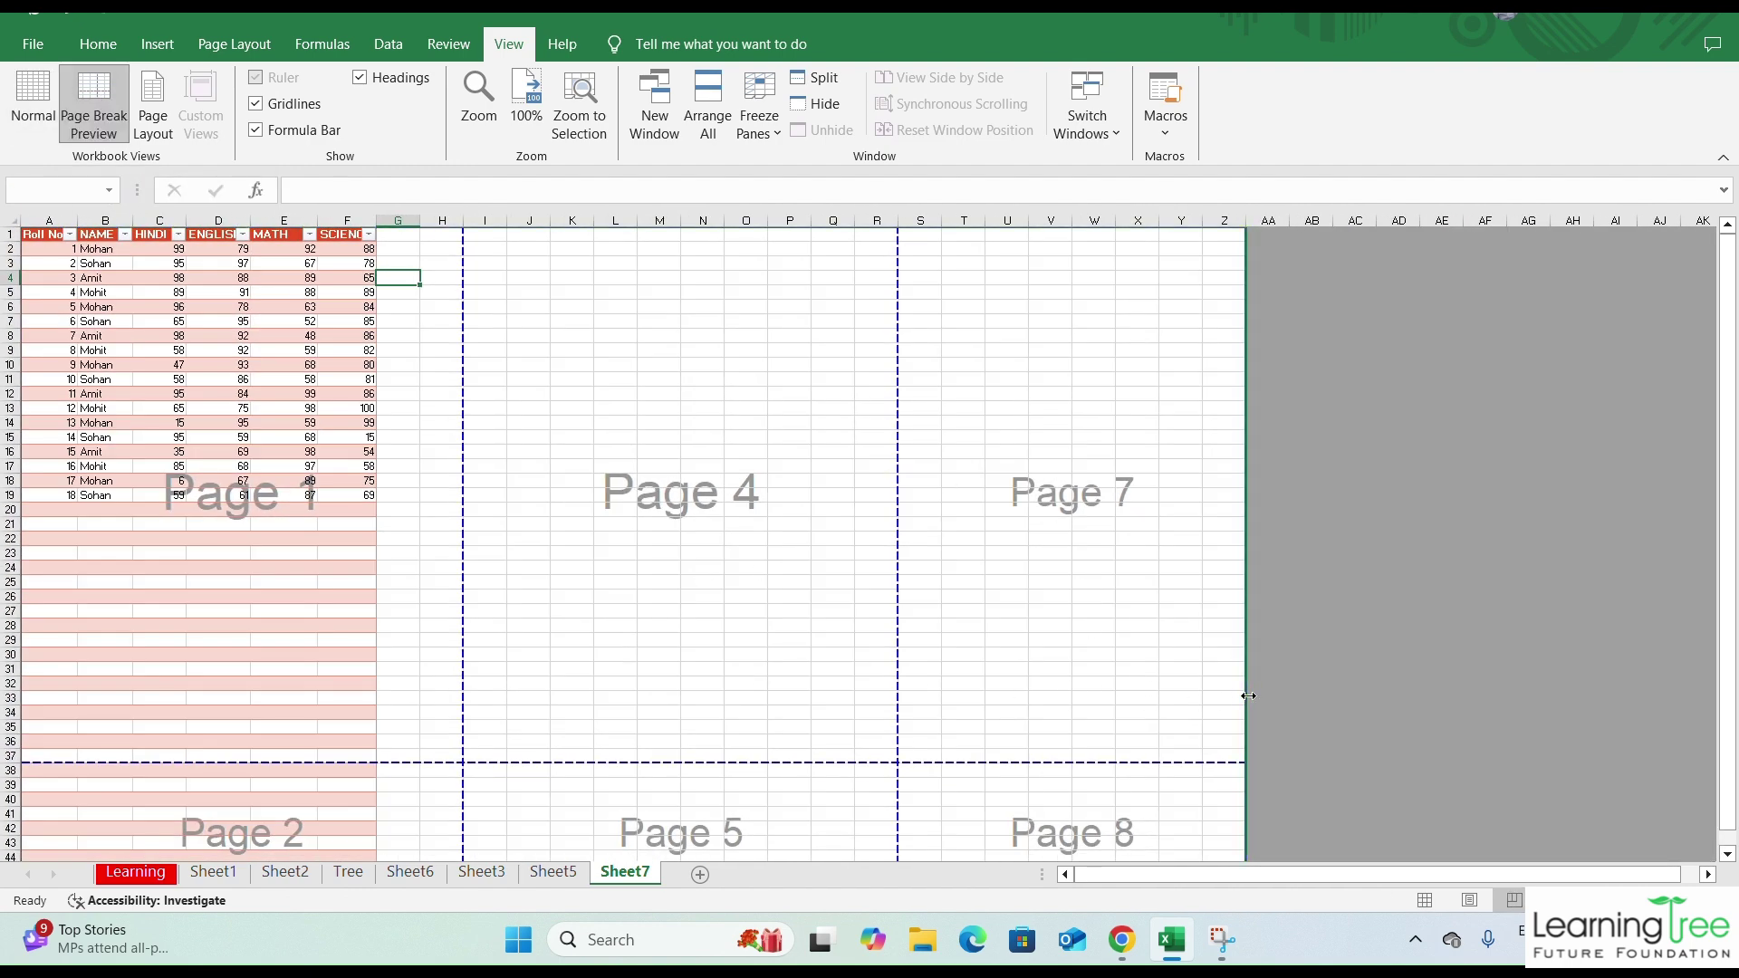
- Extend the printed area to column AG and move the first page breaks to after column P and below row 48
drag(1249, 695, 1552, 698)
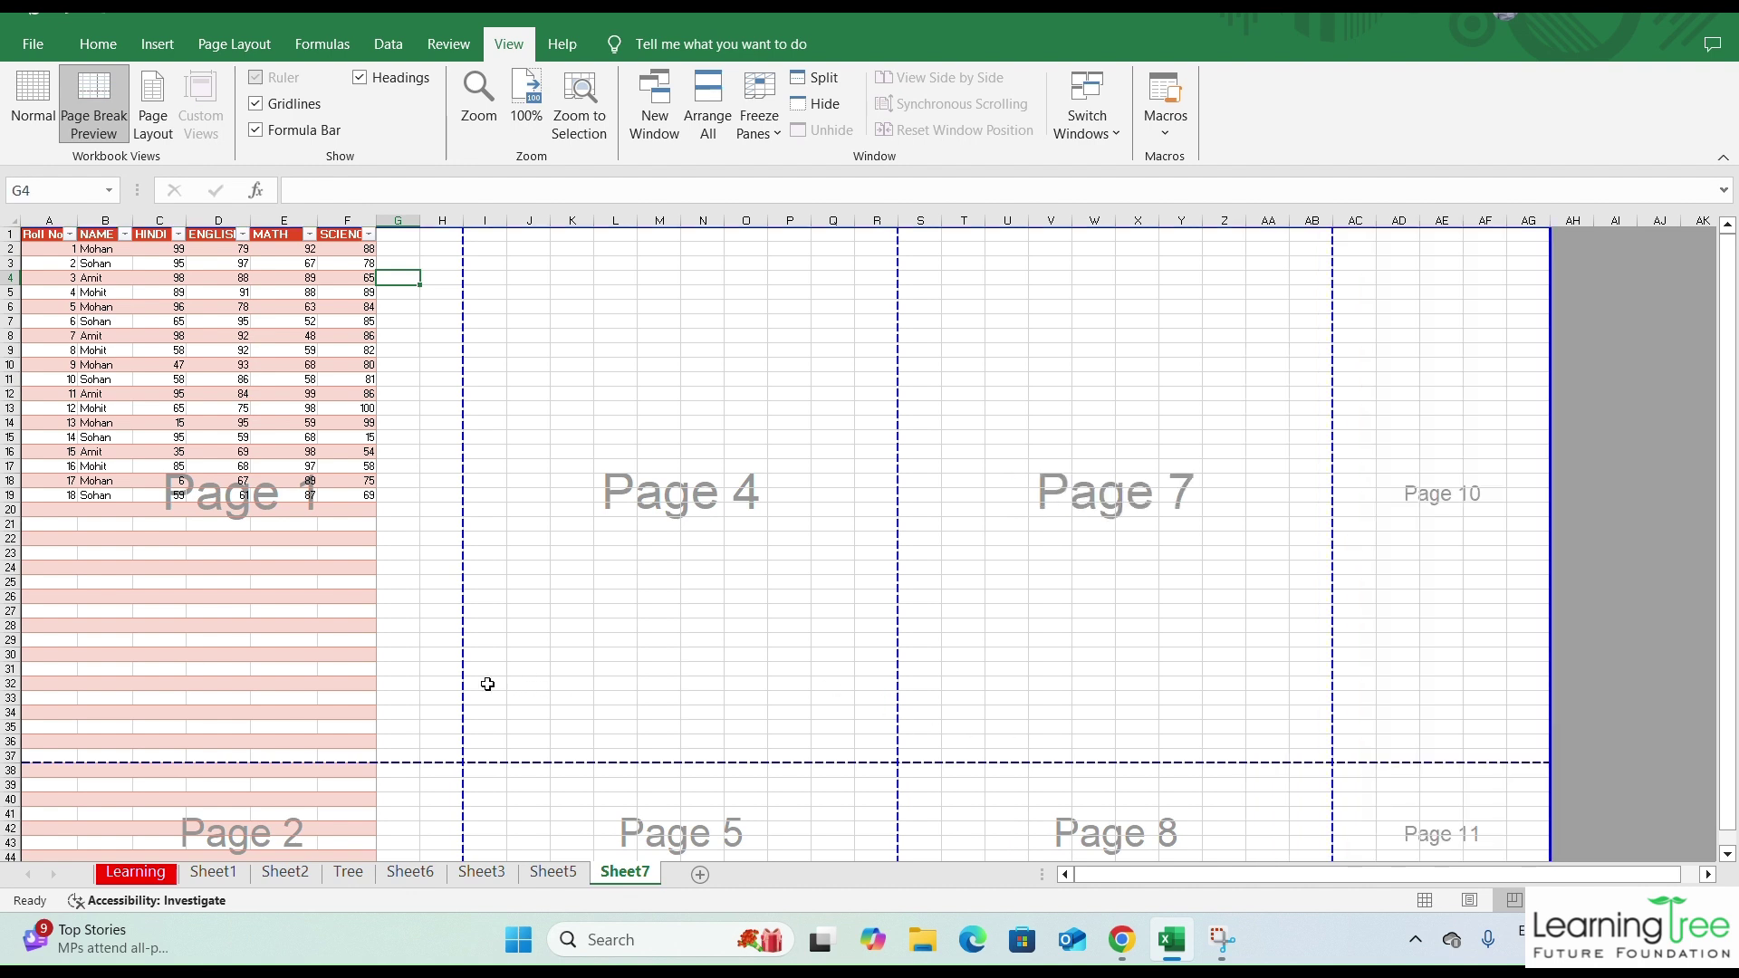
drag(463, 684, 508, 682)
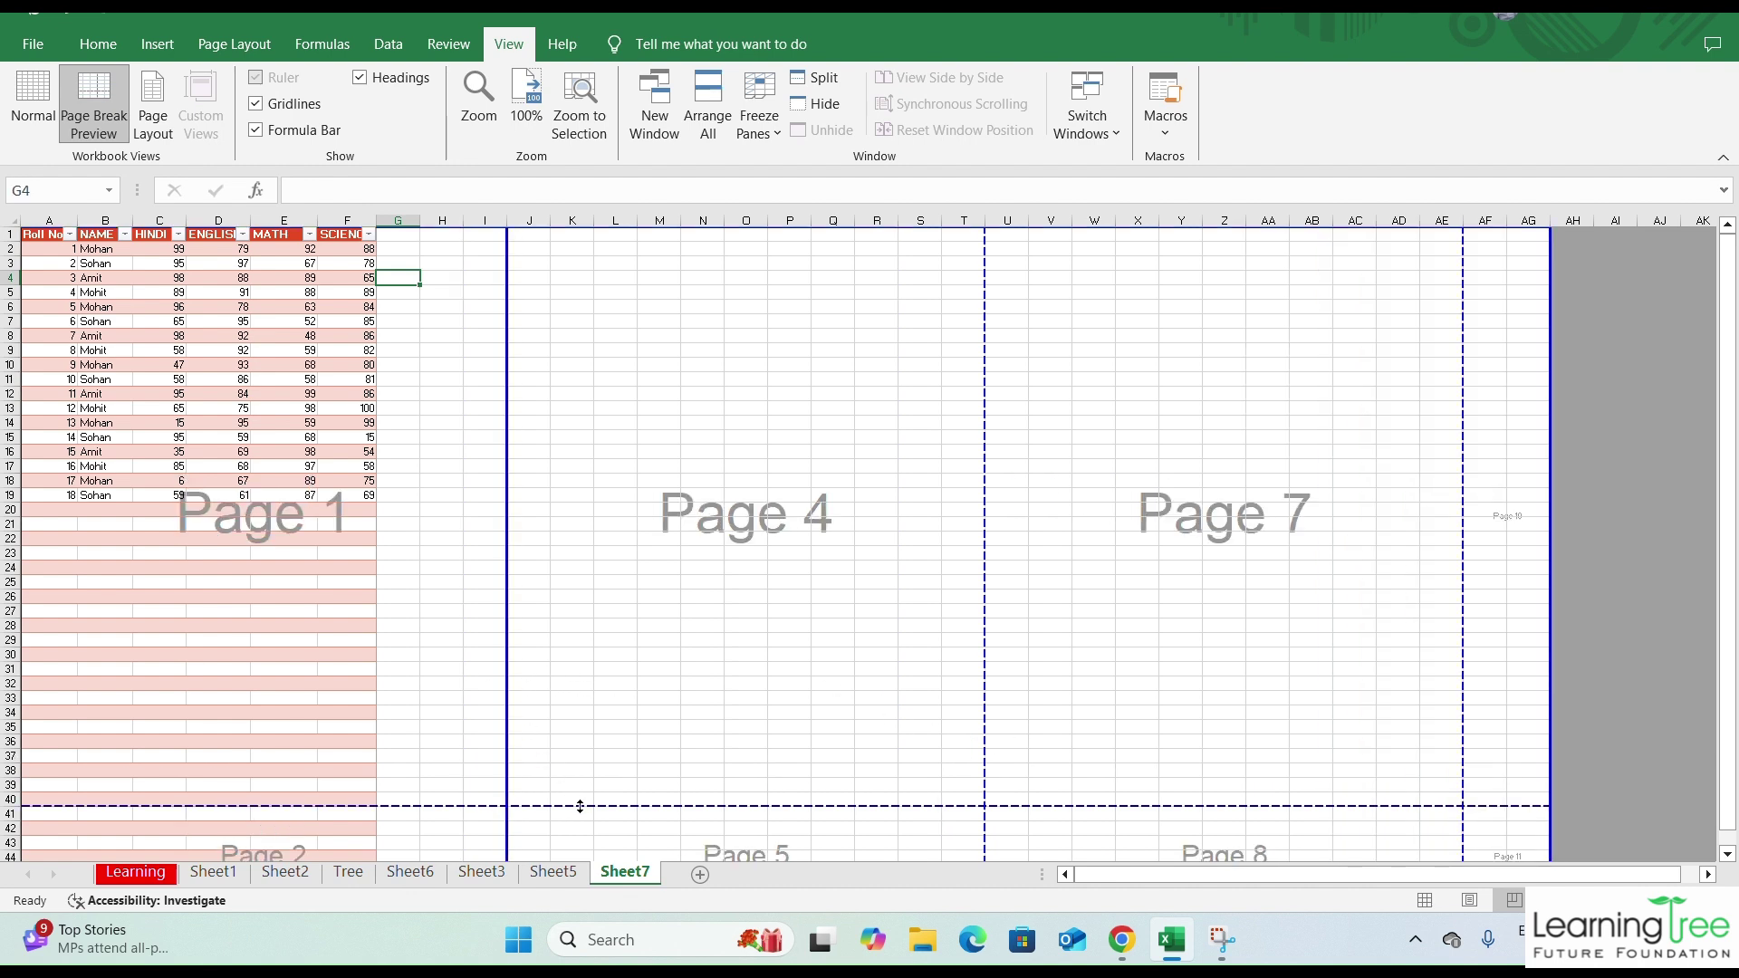
drag(579, 806, 570, 775)
drag(505, 718, 816, 732)
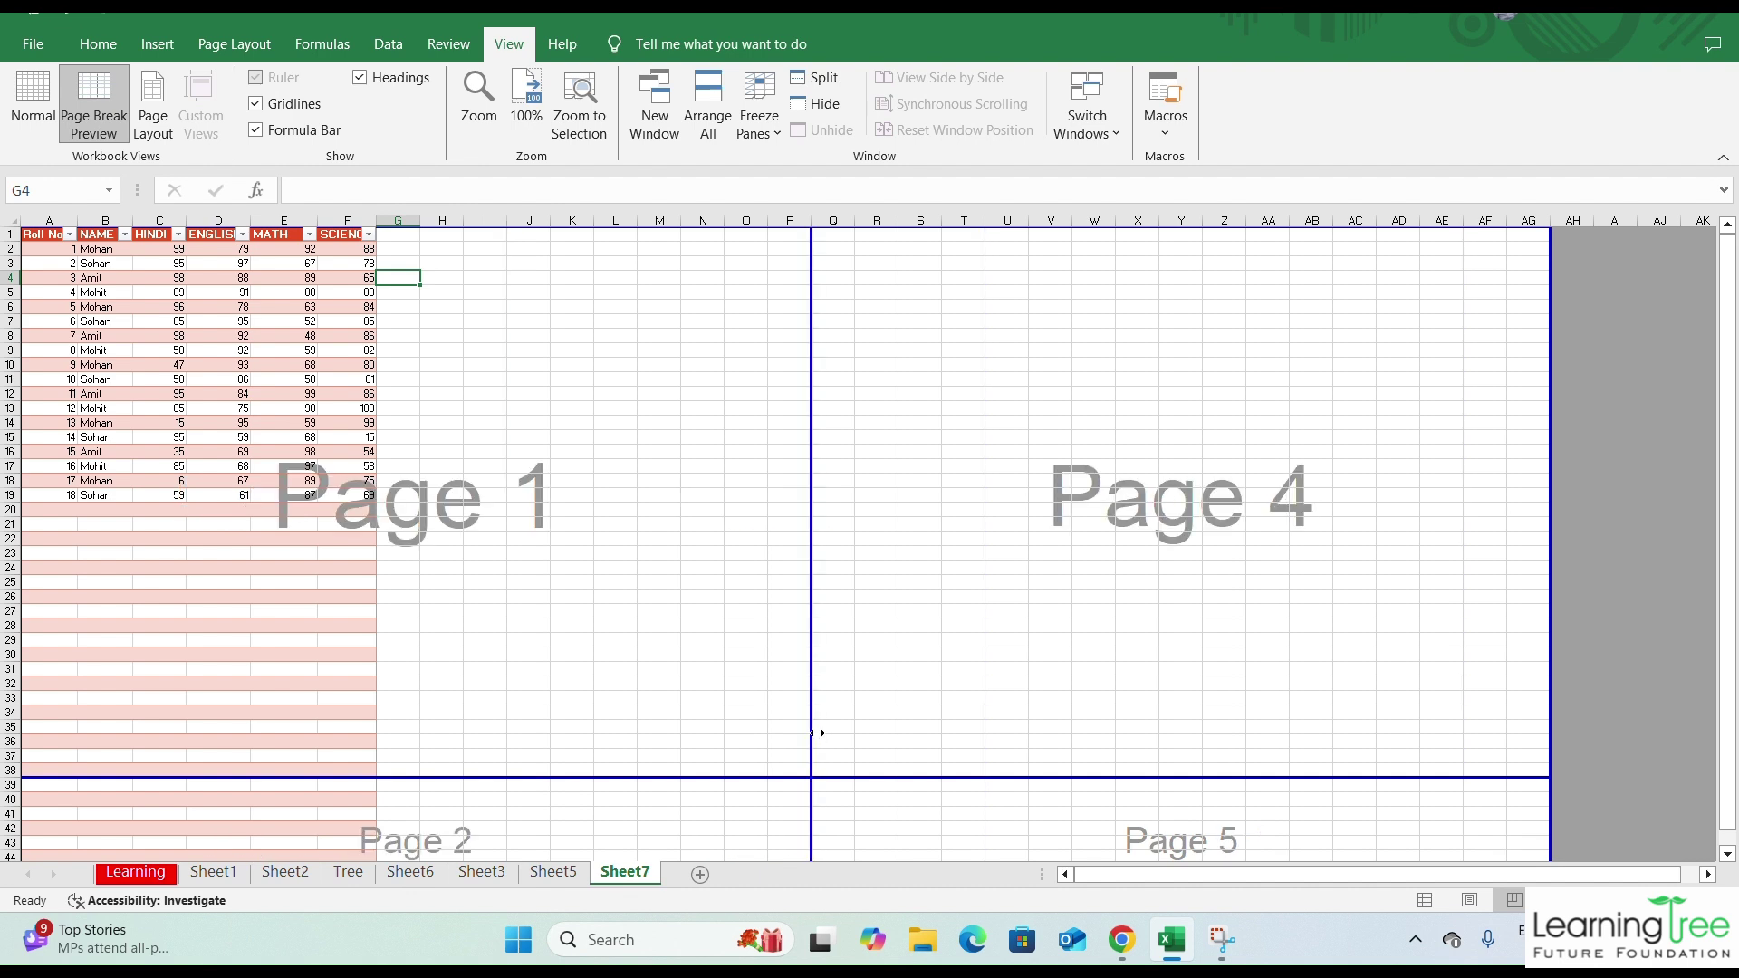
drag(479, 777, 504, 842)
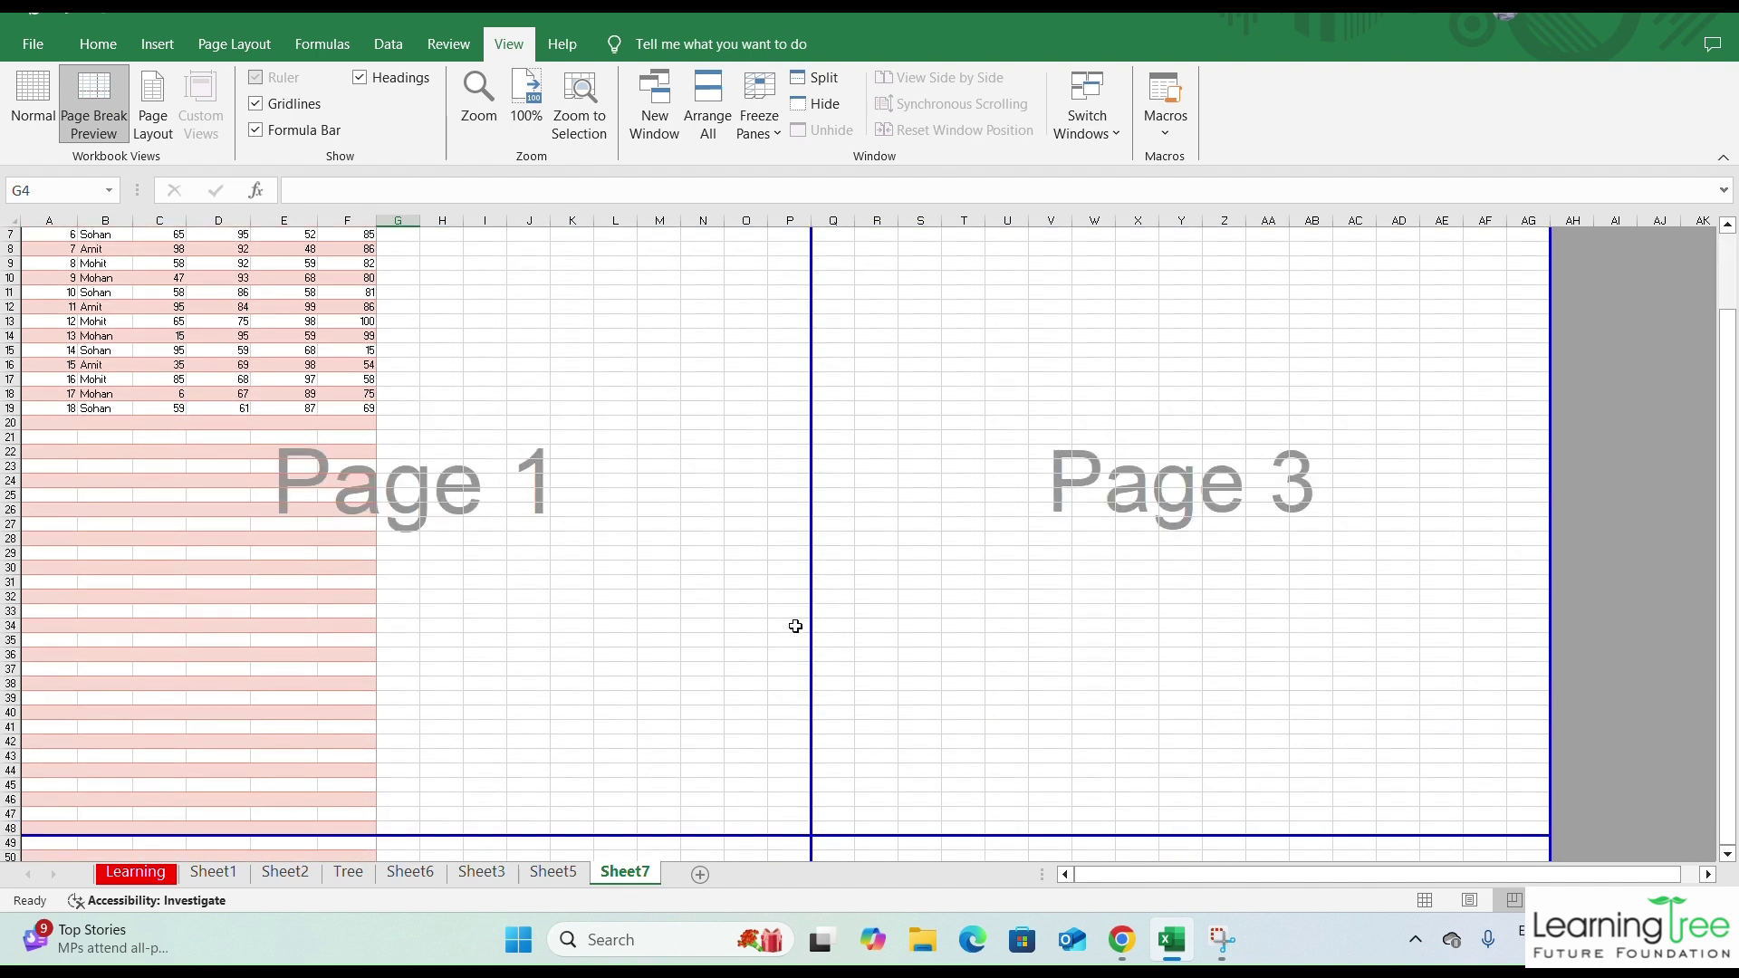
scroll(555, 463, up, 2)
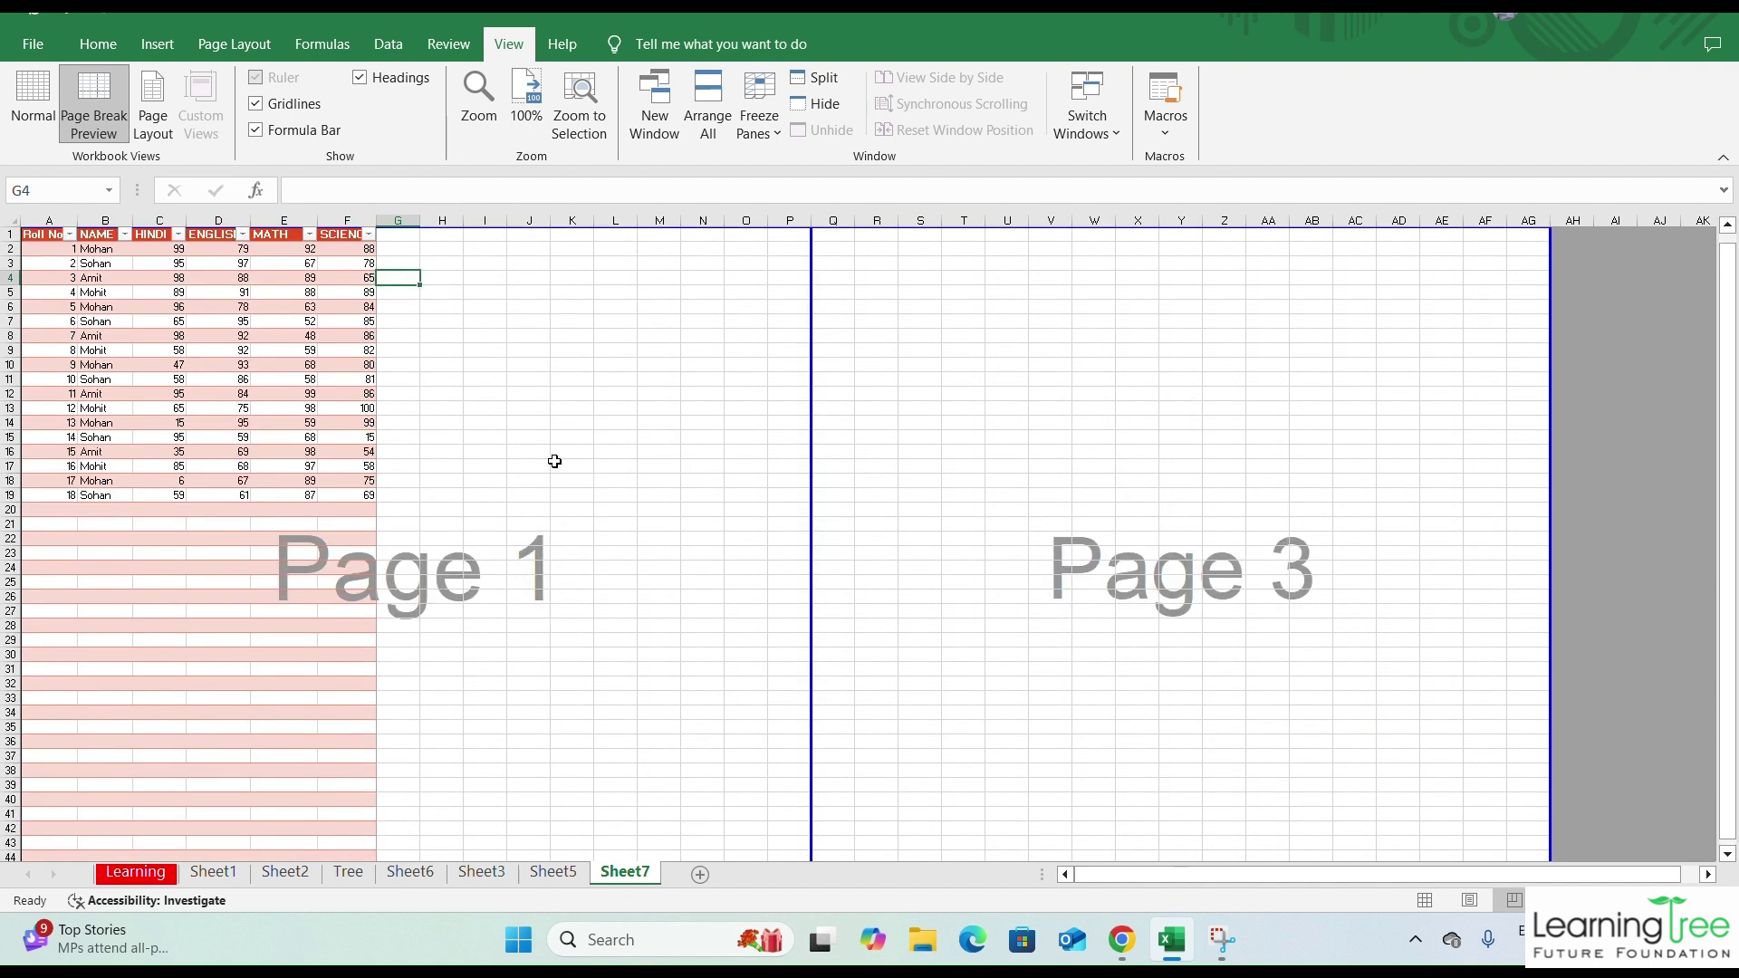
- Insert a page break at cell H31
click(437, 663)
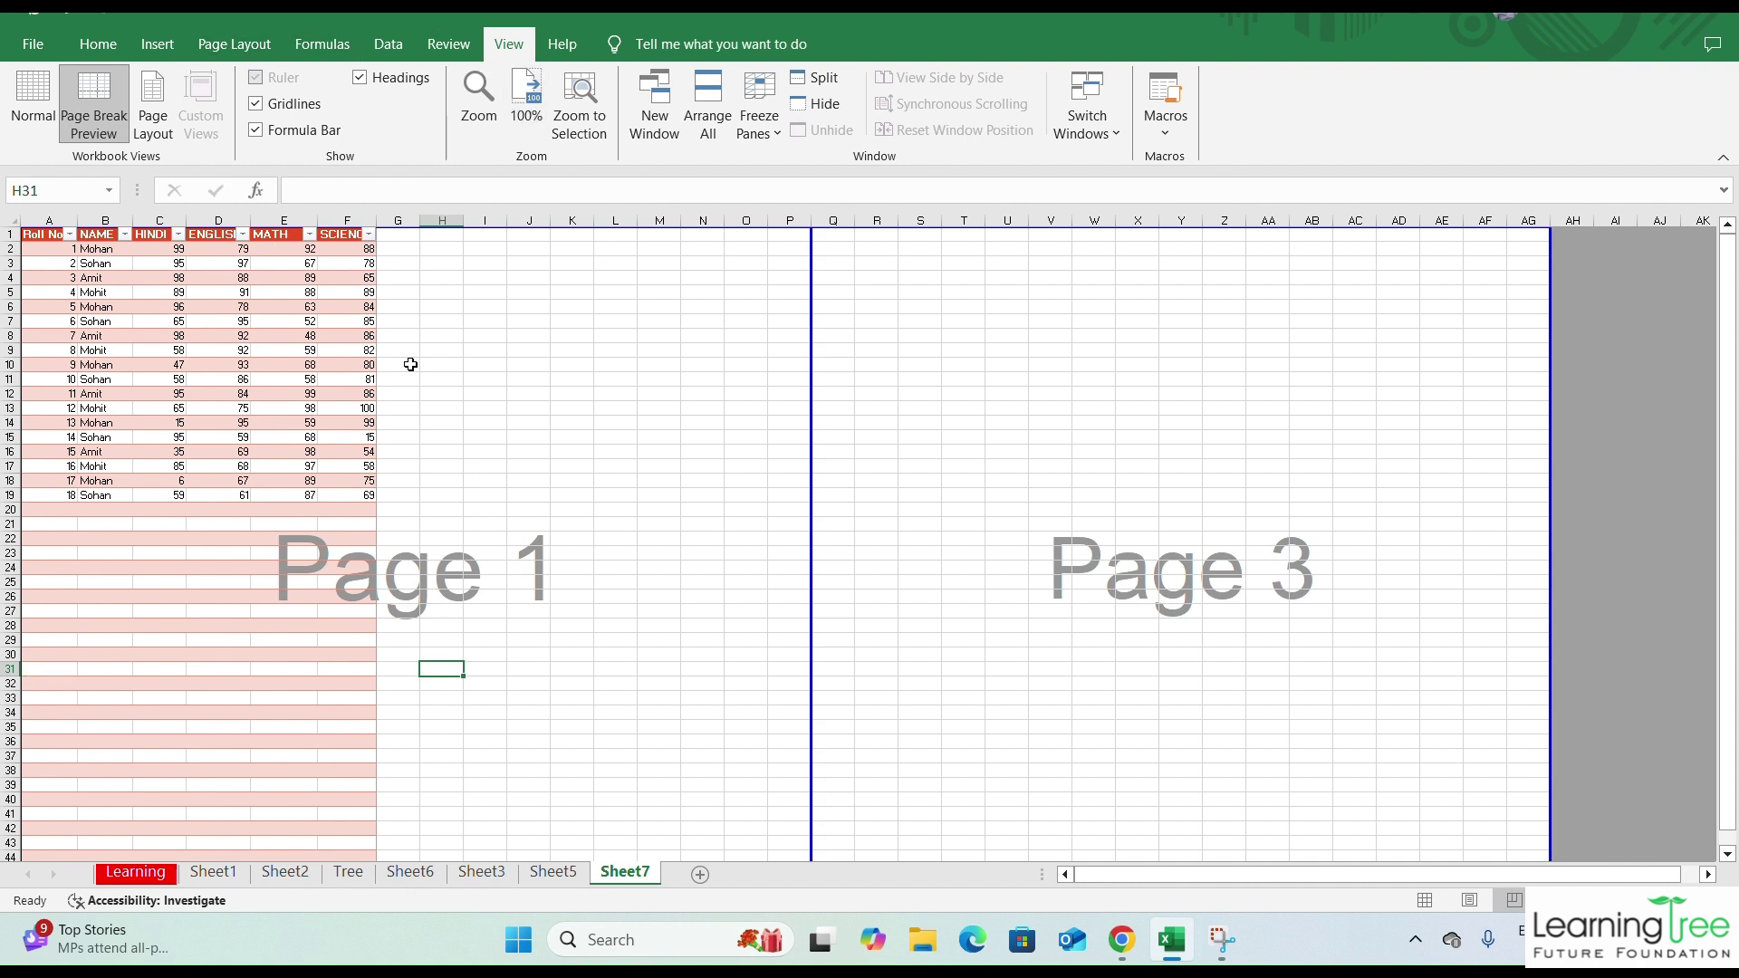
click(223, 43)
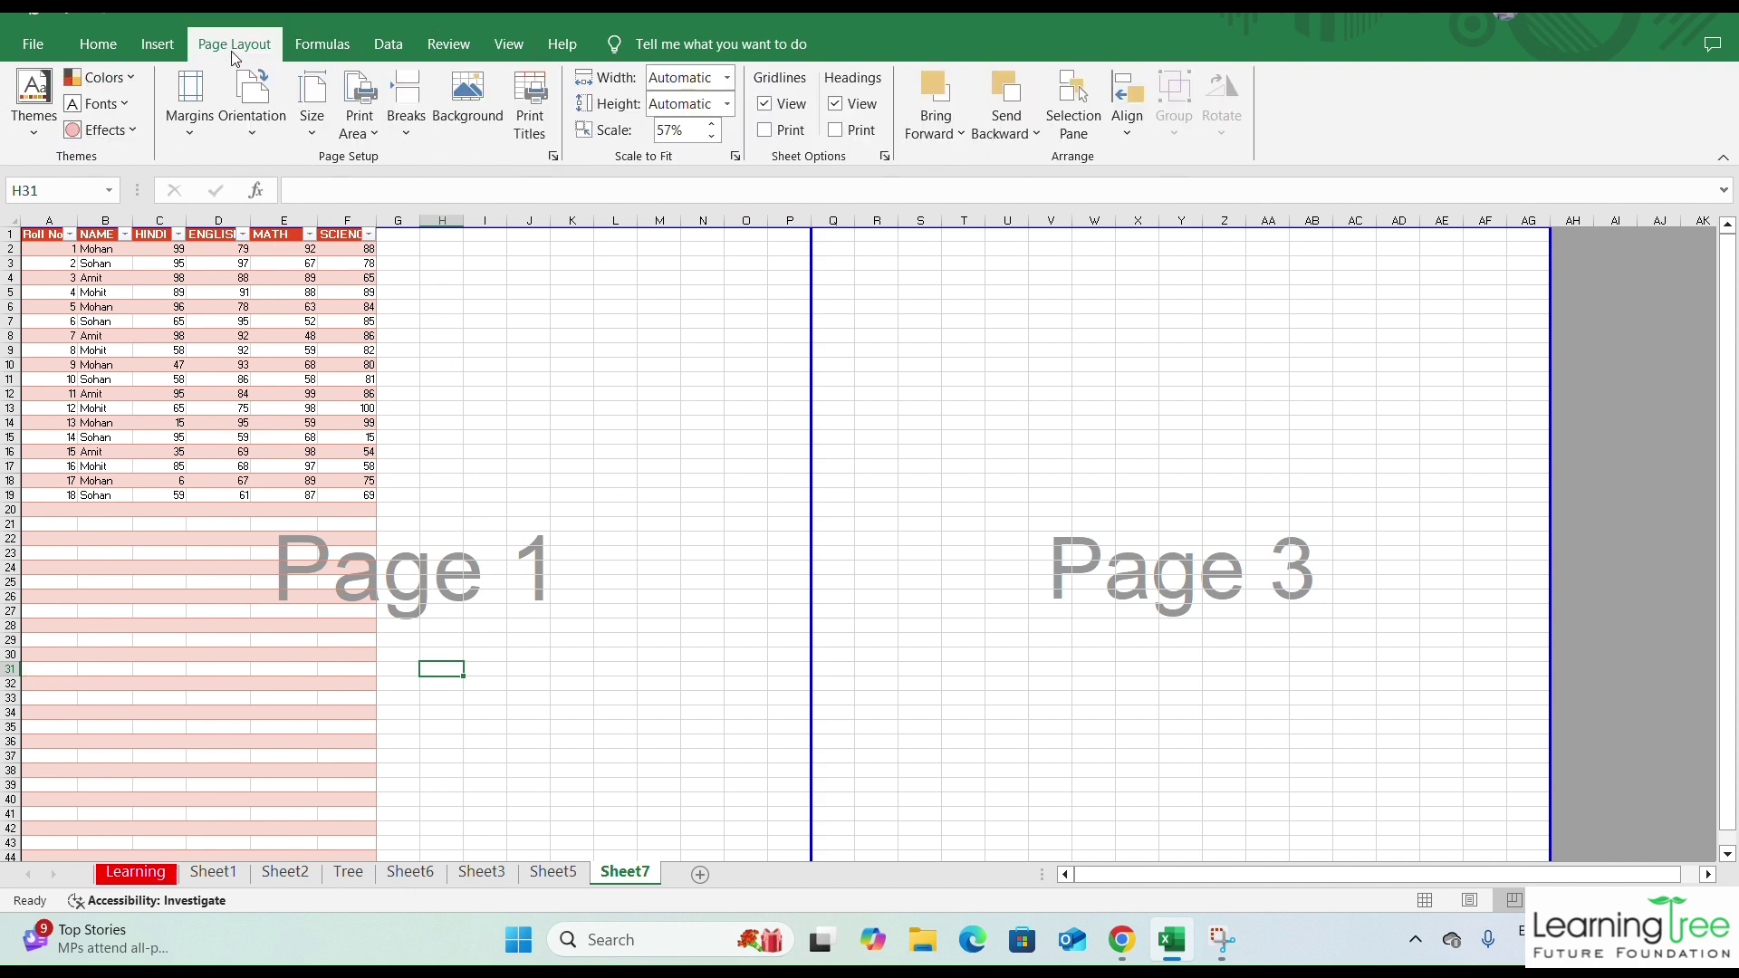
click(404, 134)
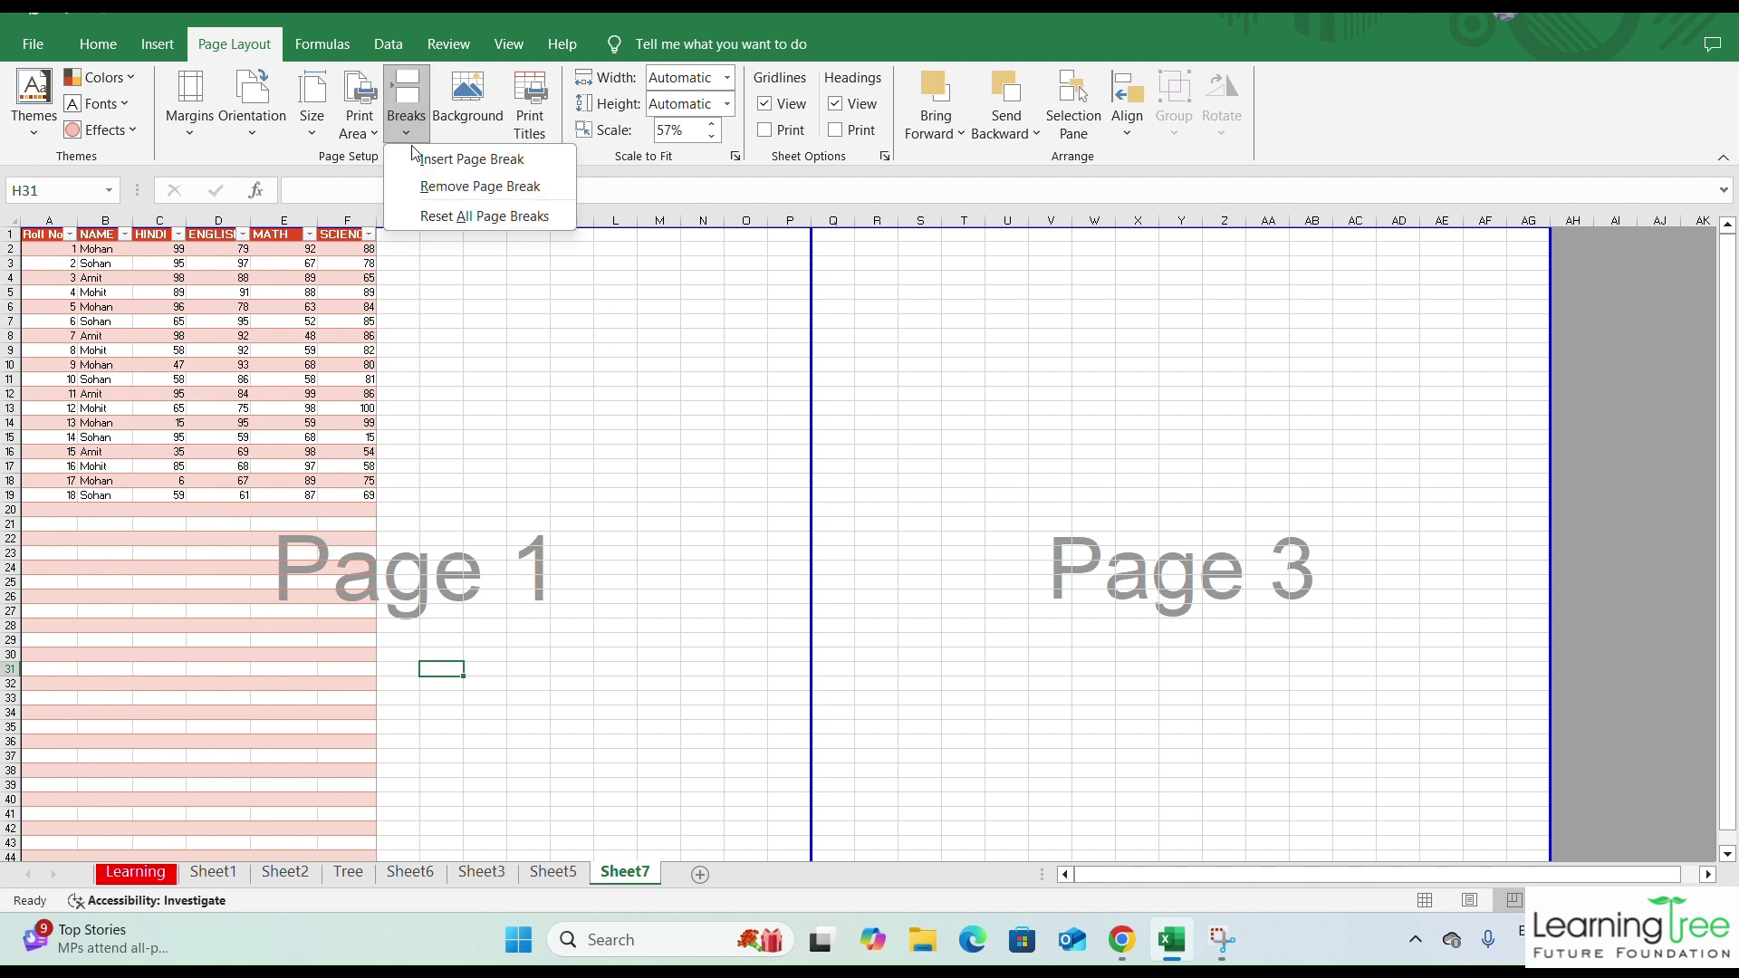
click(448, 170)
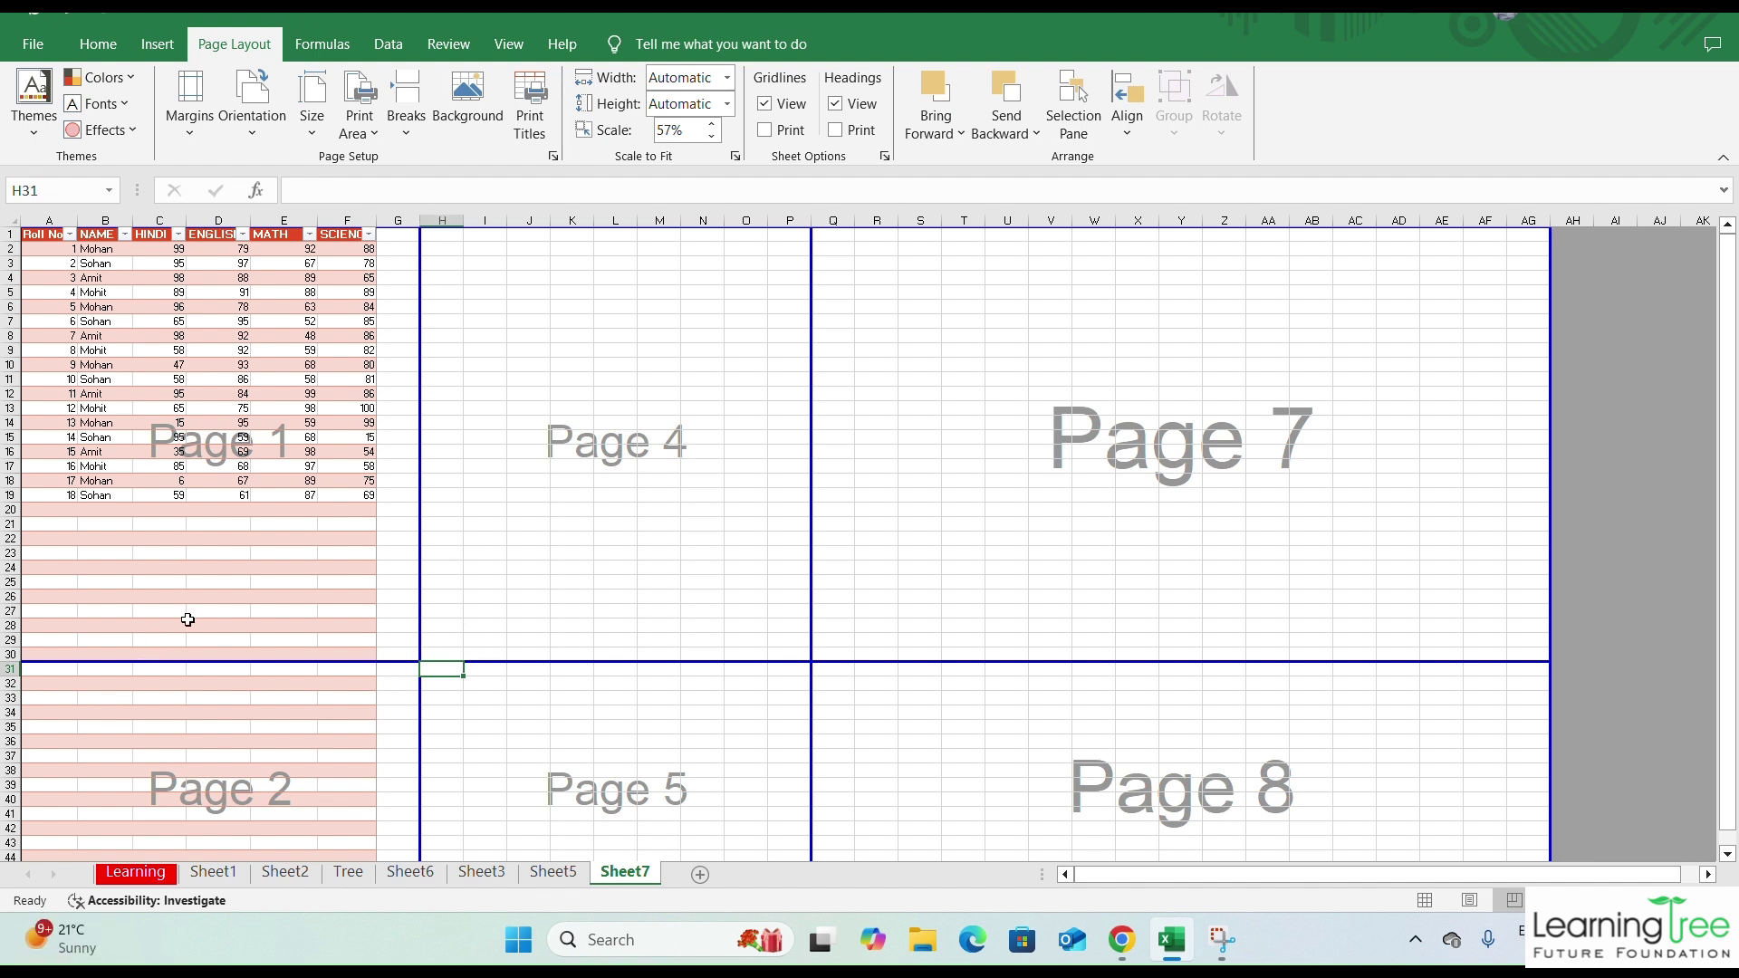
- Reset all page breaks on the sheet
click(410, 130)
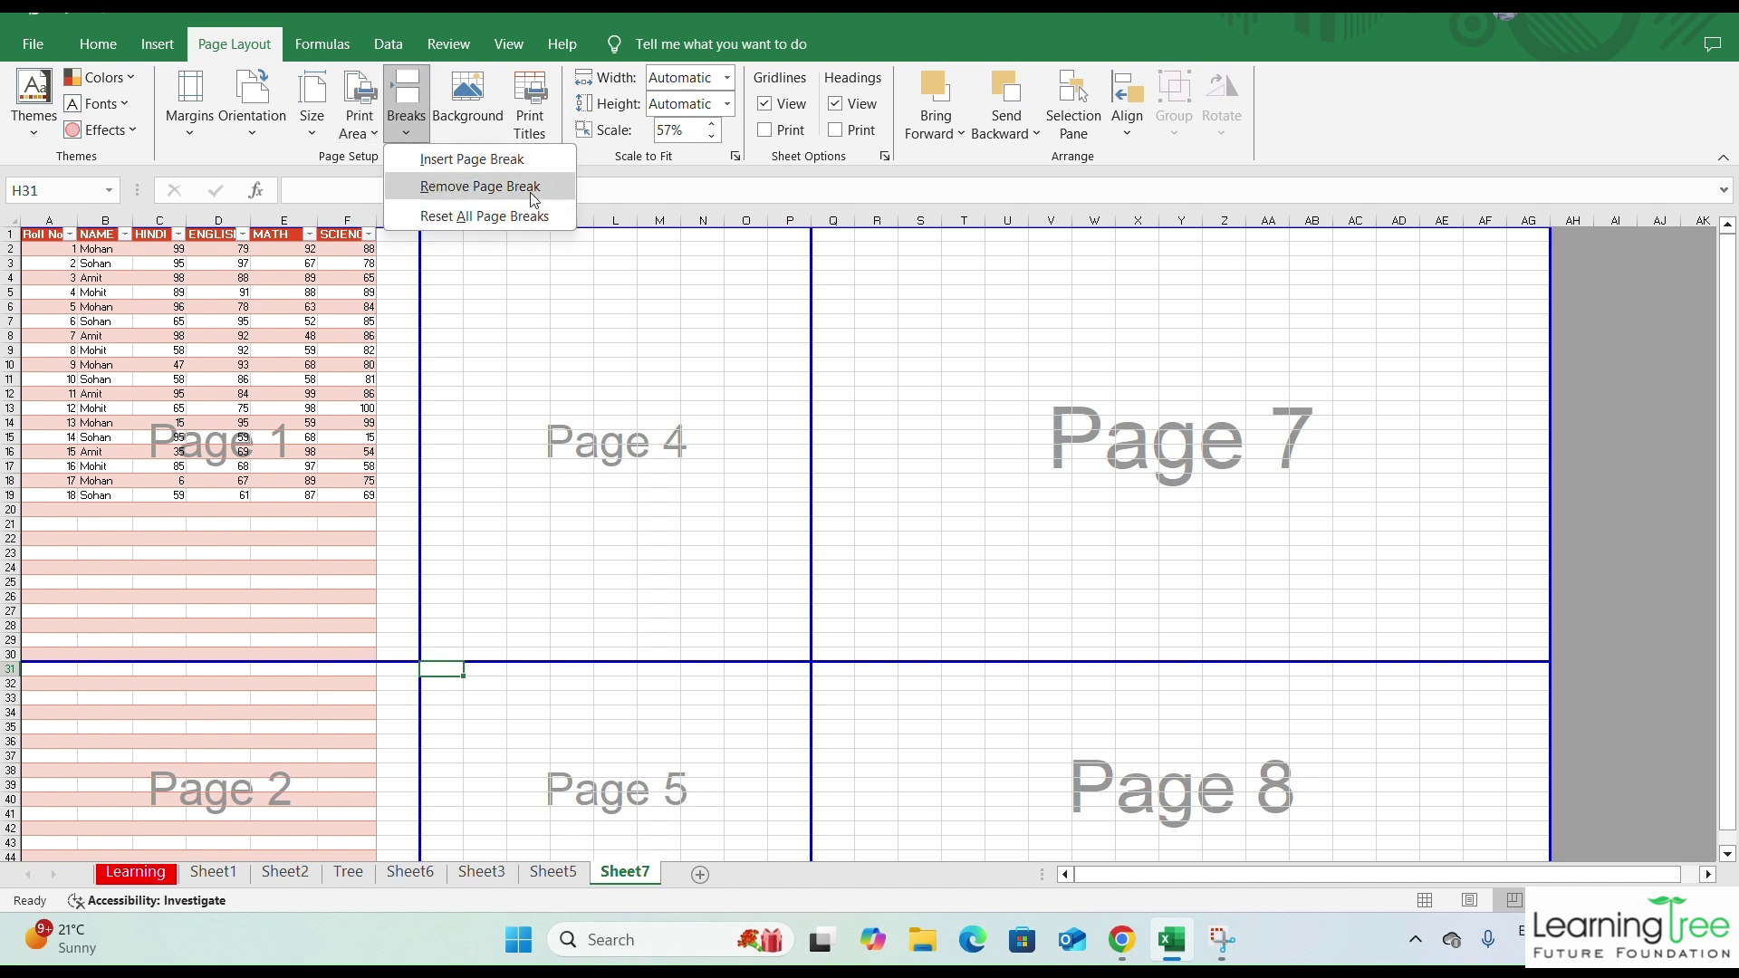
click(460, 215)
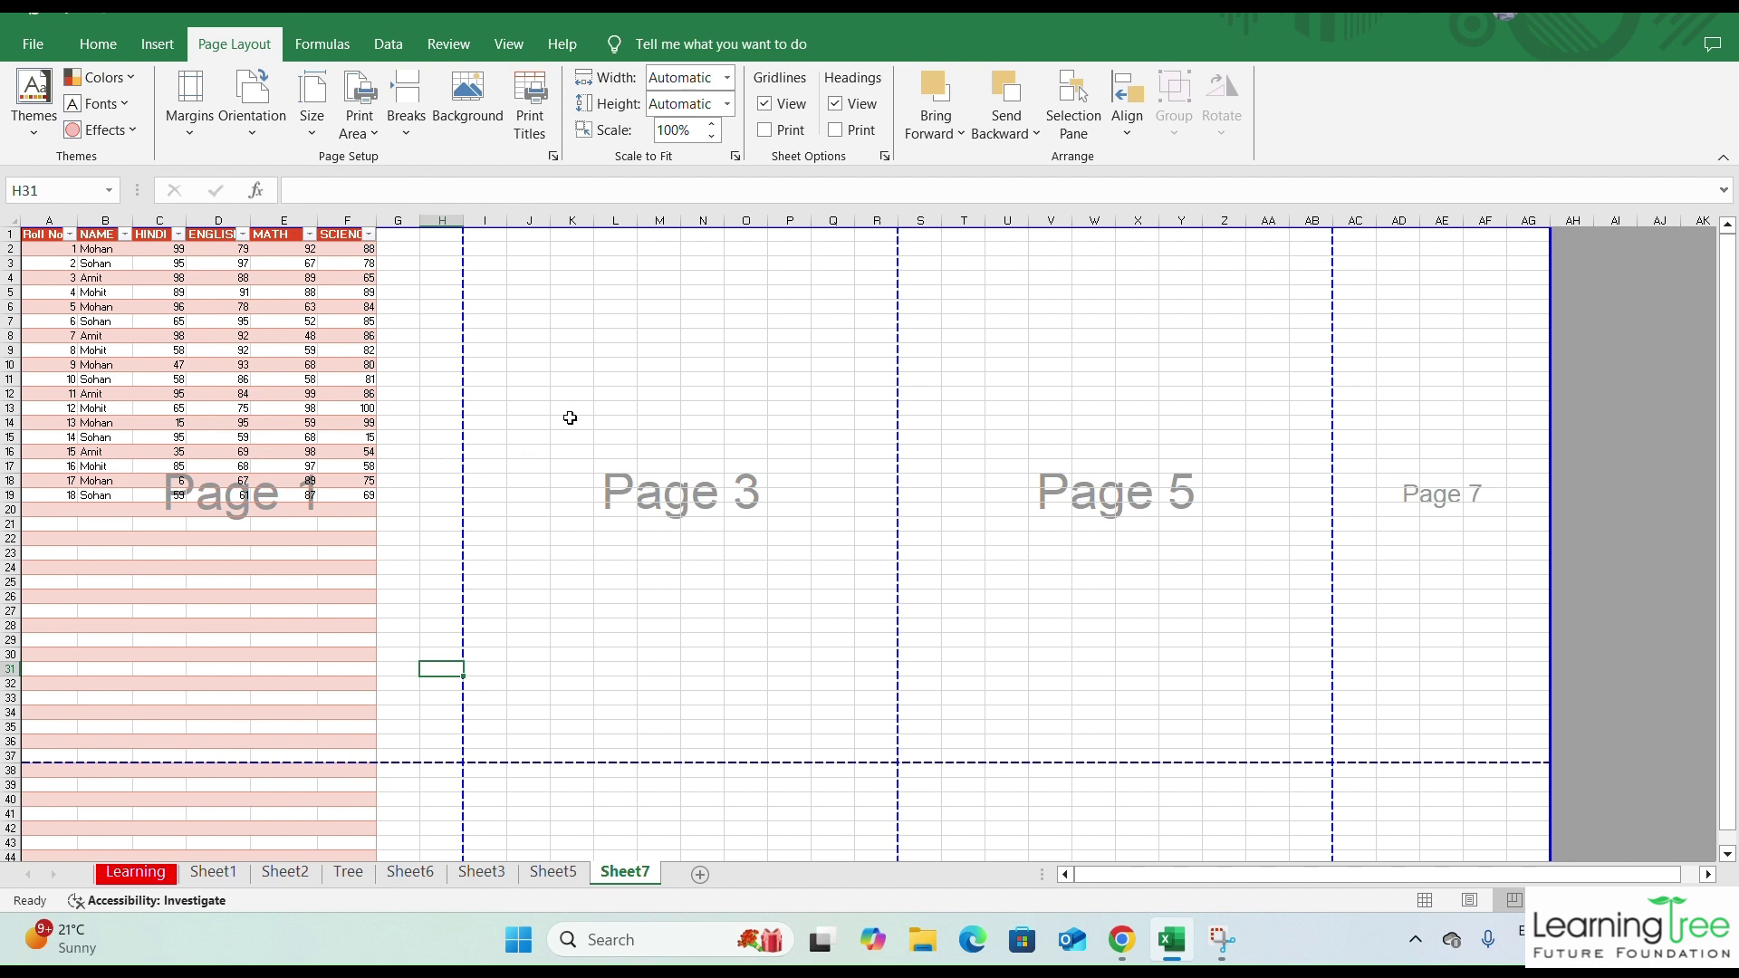
- Try a picture from the Downloads folder as the sheet background and remove it
click(474, 94)
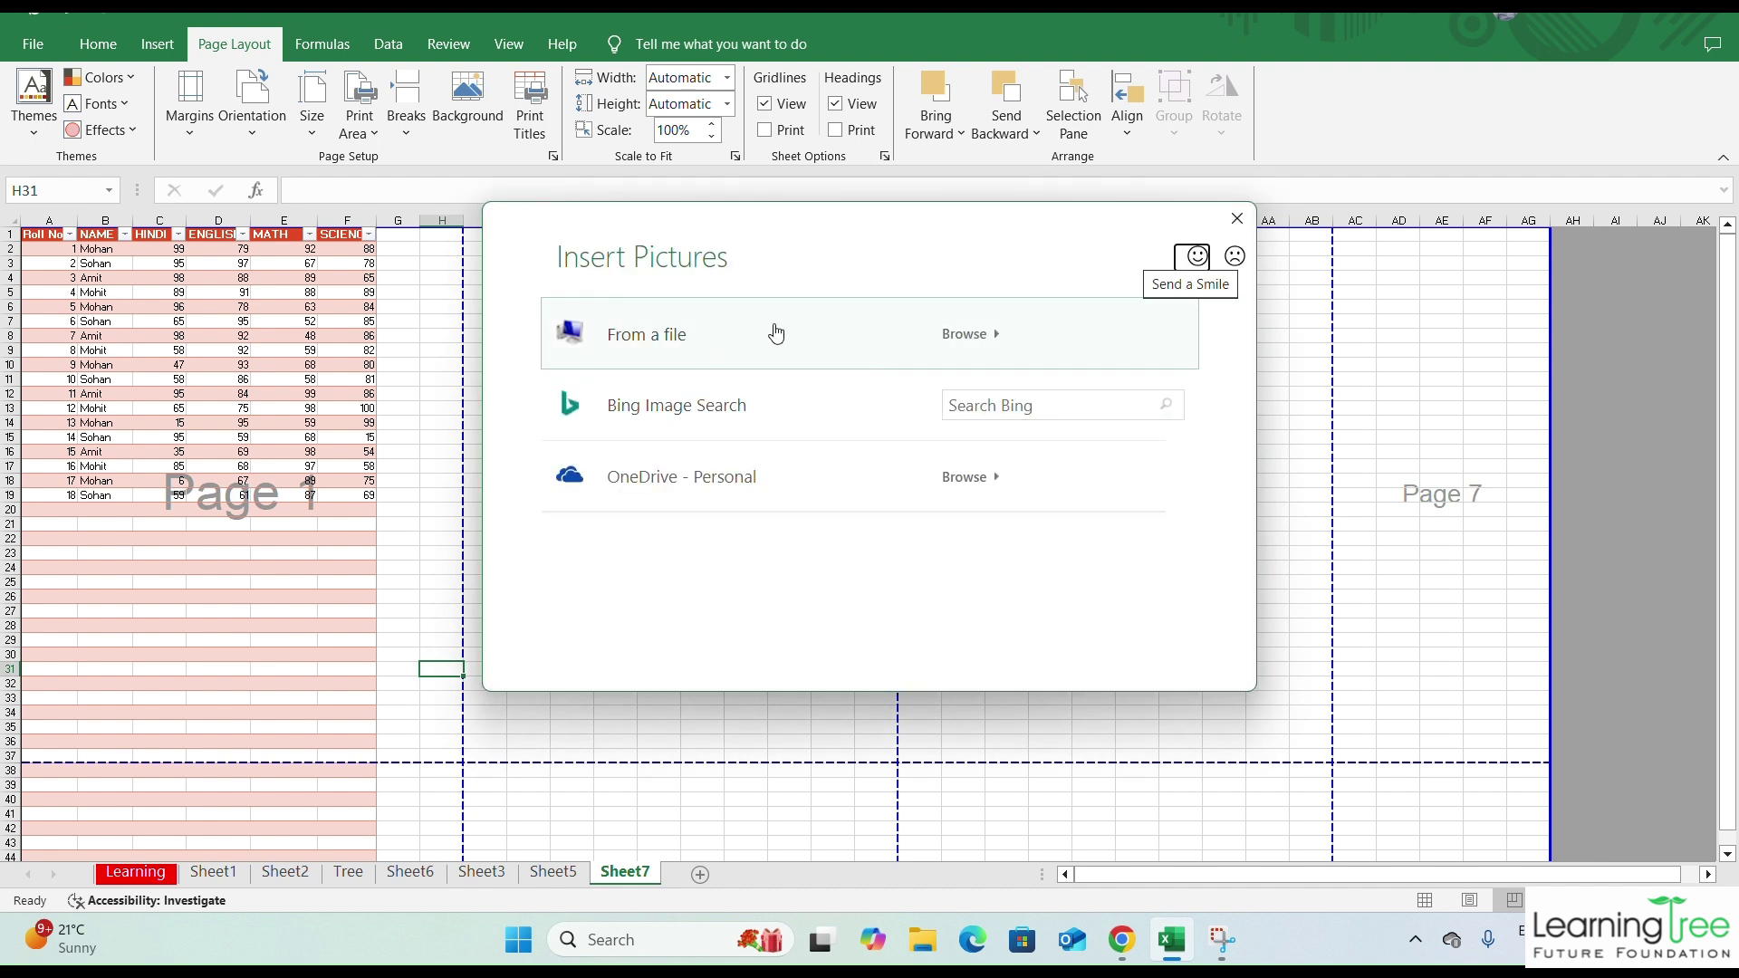
click(779, 331)
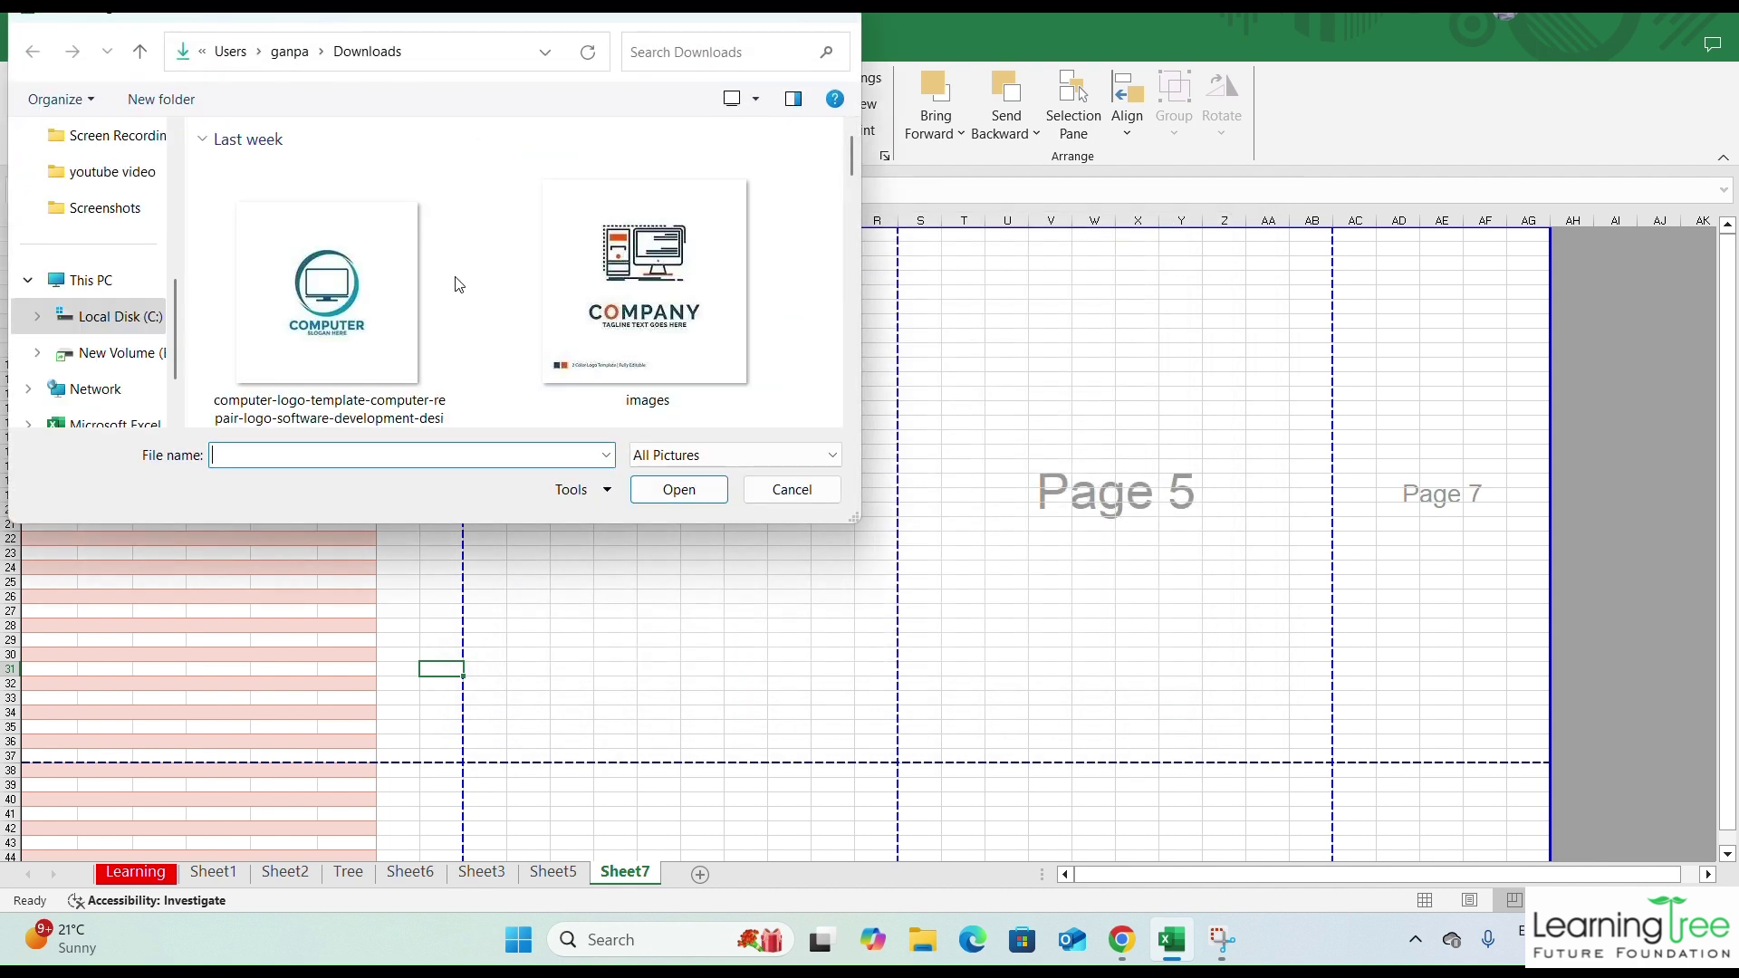
scroll(454, 279, down, 2)
scroll(444, 276, down, 3)
scroll(398, 264, up, 2)
scroll(344, 281, down, 2)
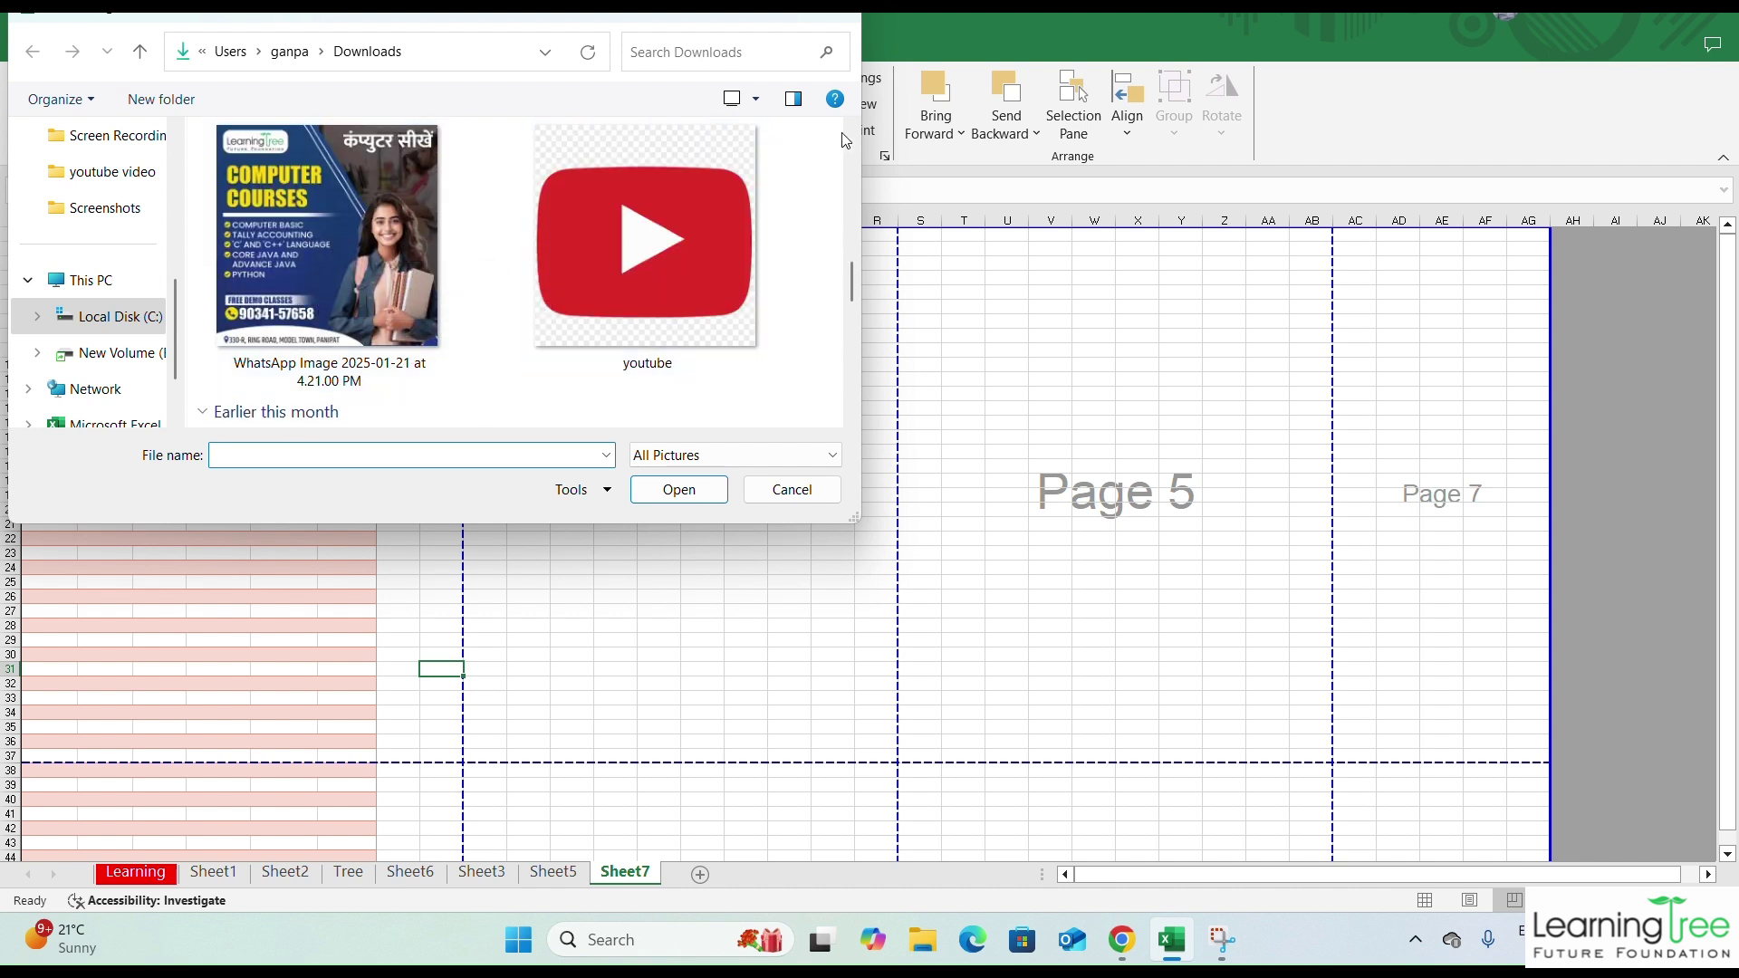
scroll(852, 133, up, 2)
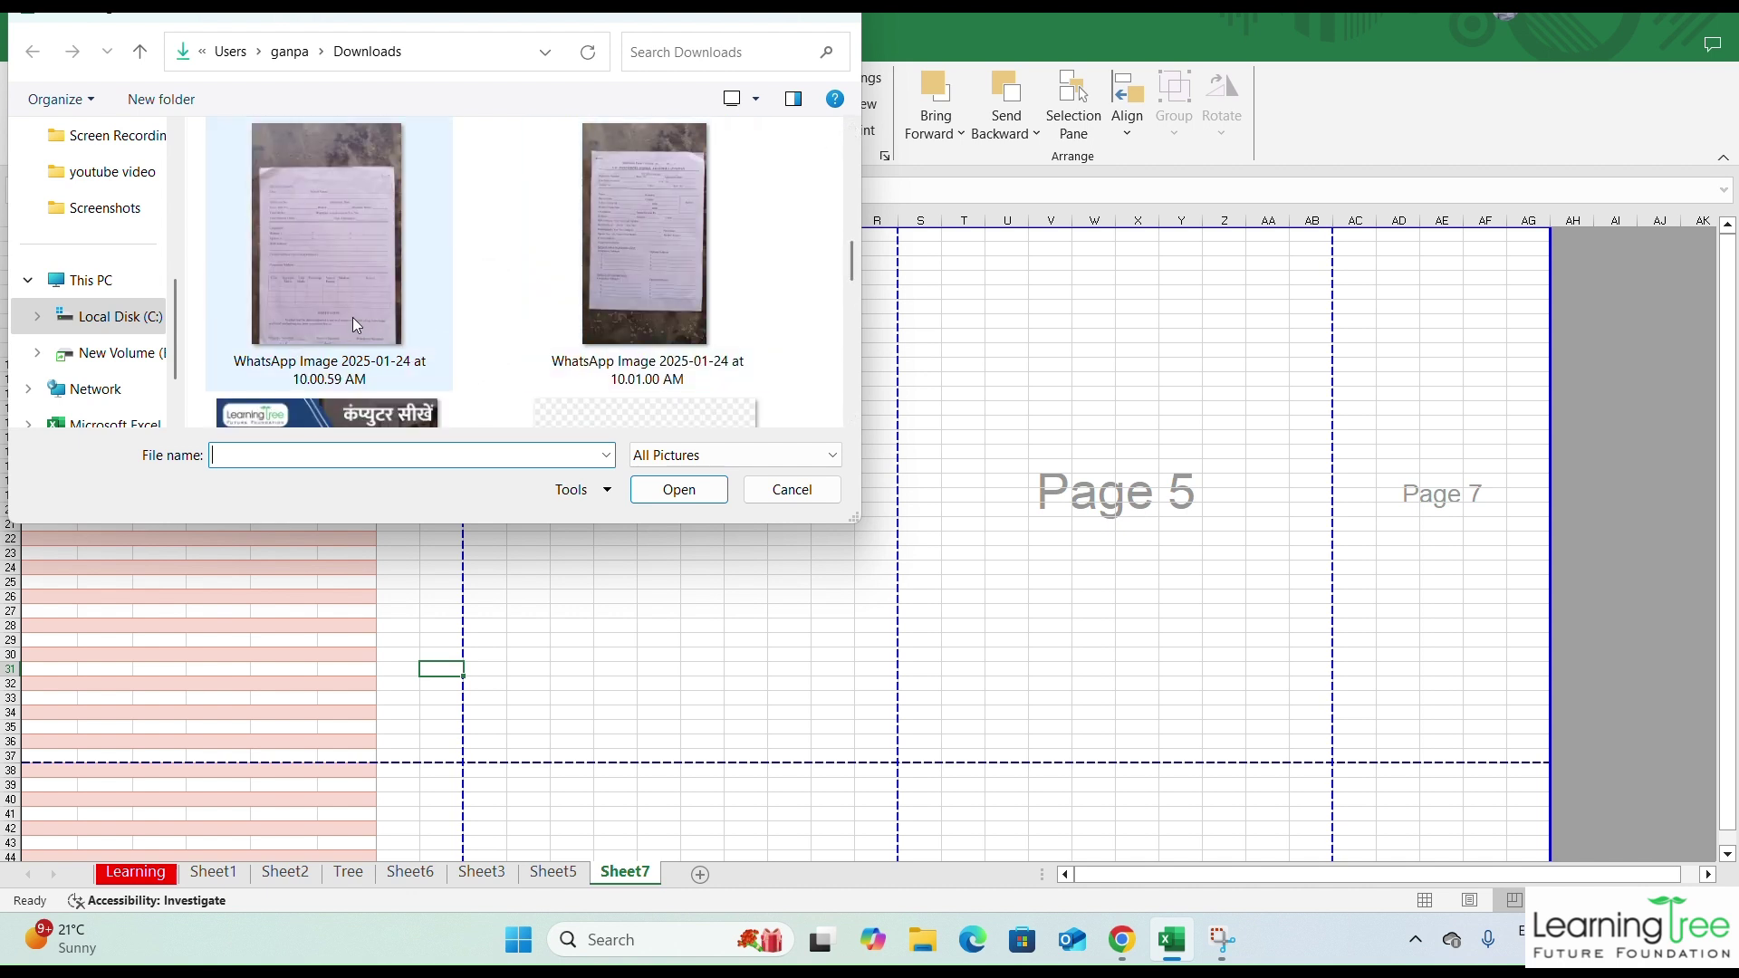
scroll(352, 317, up, 3)
double_click(351, 279)
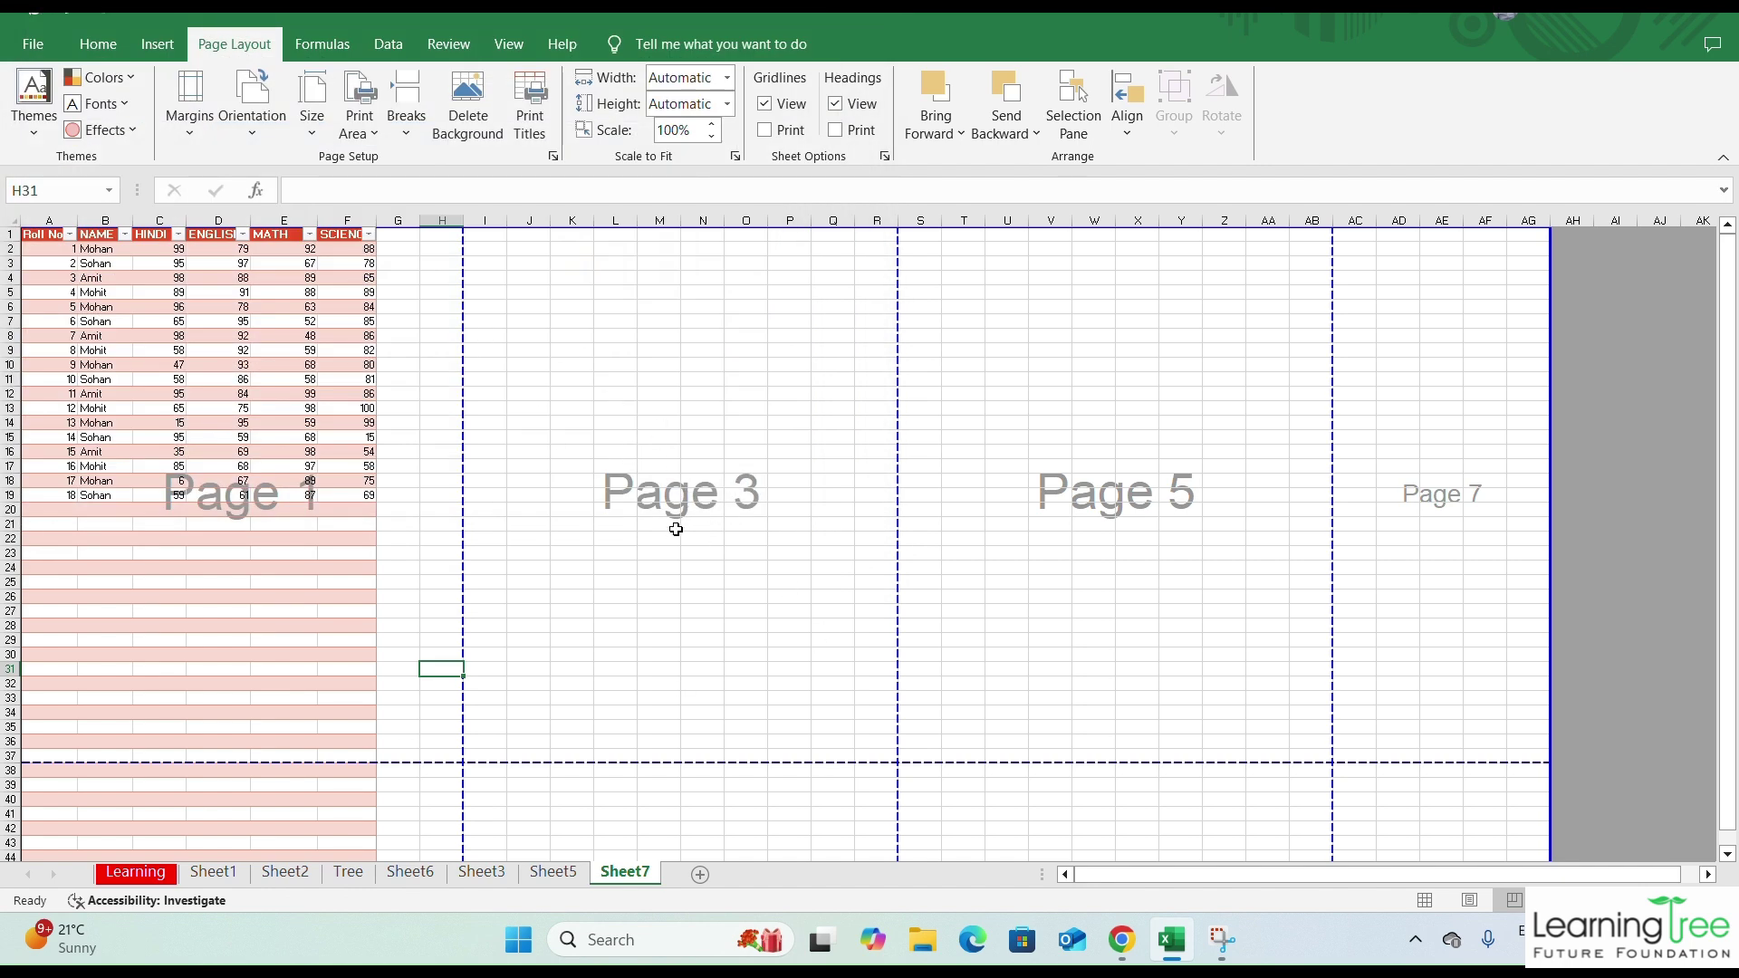
scroll(676, 525, down, 5)
scroll(675, 497, up, 5)
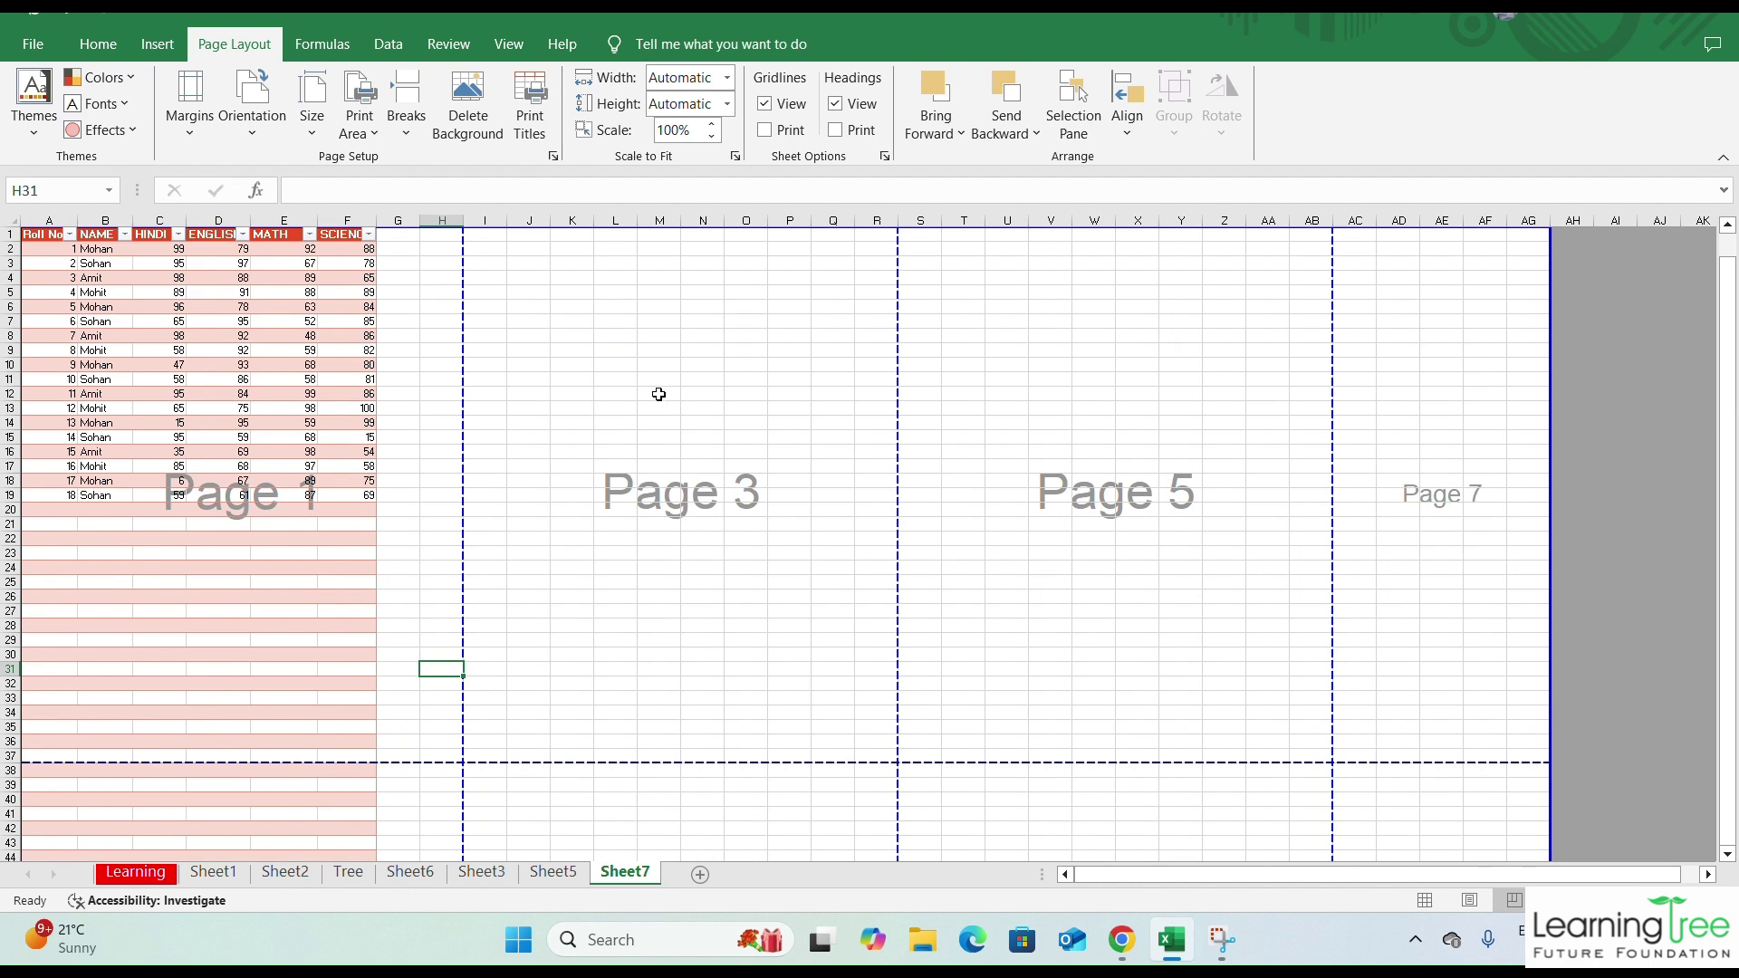
click(613, 379)
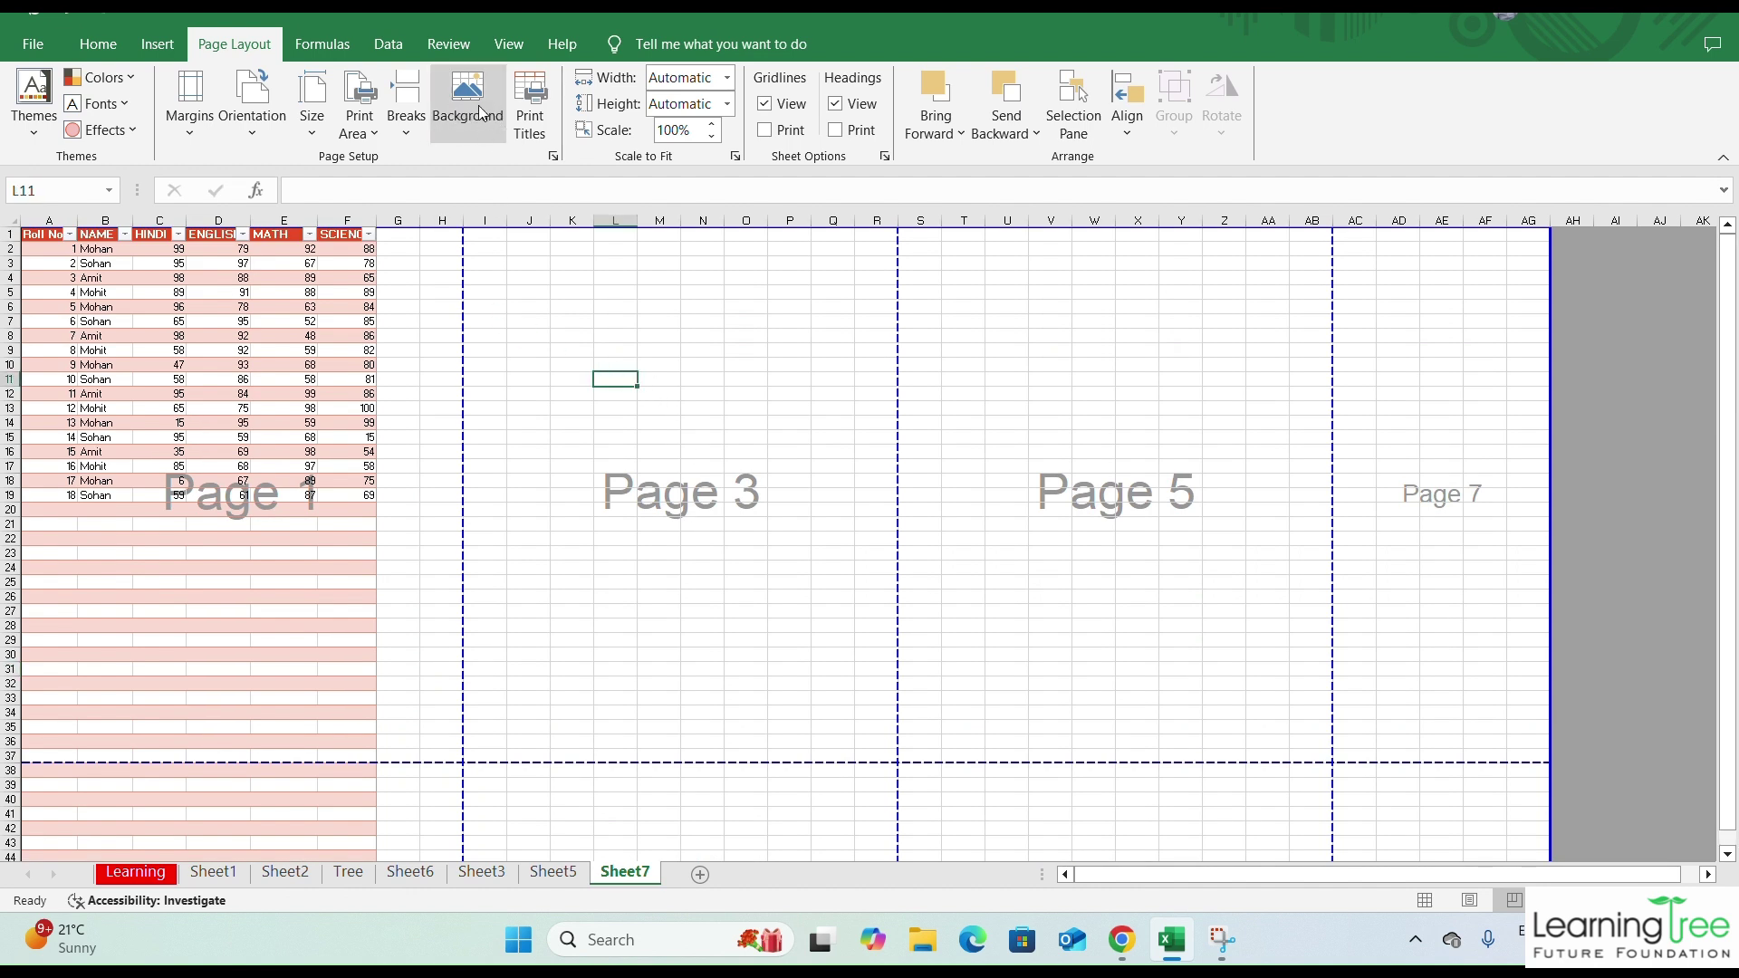
- Set the picture 505403 from the Downloads folder as the sheet background
click(480, 97)
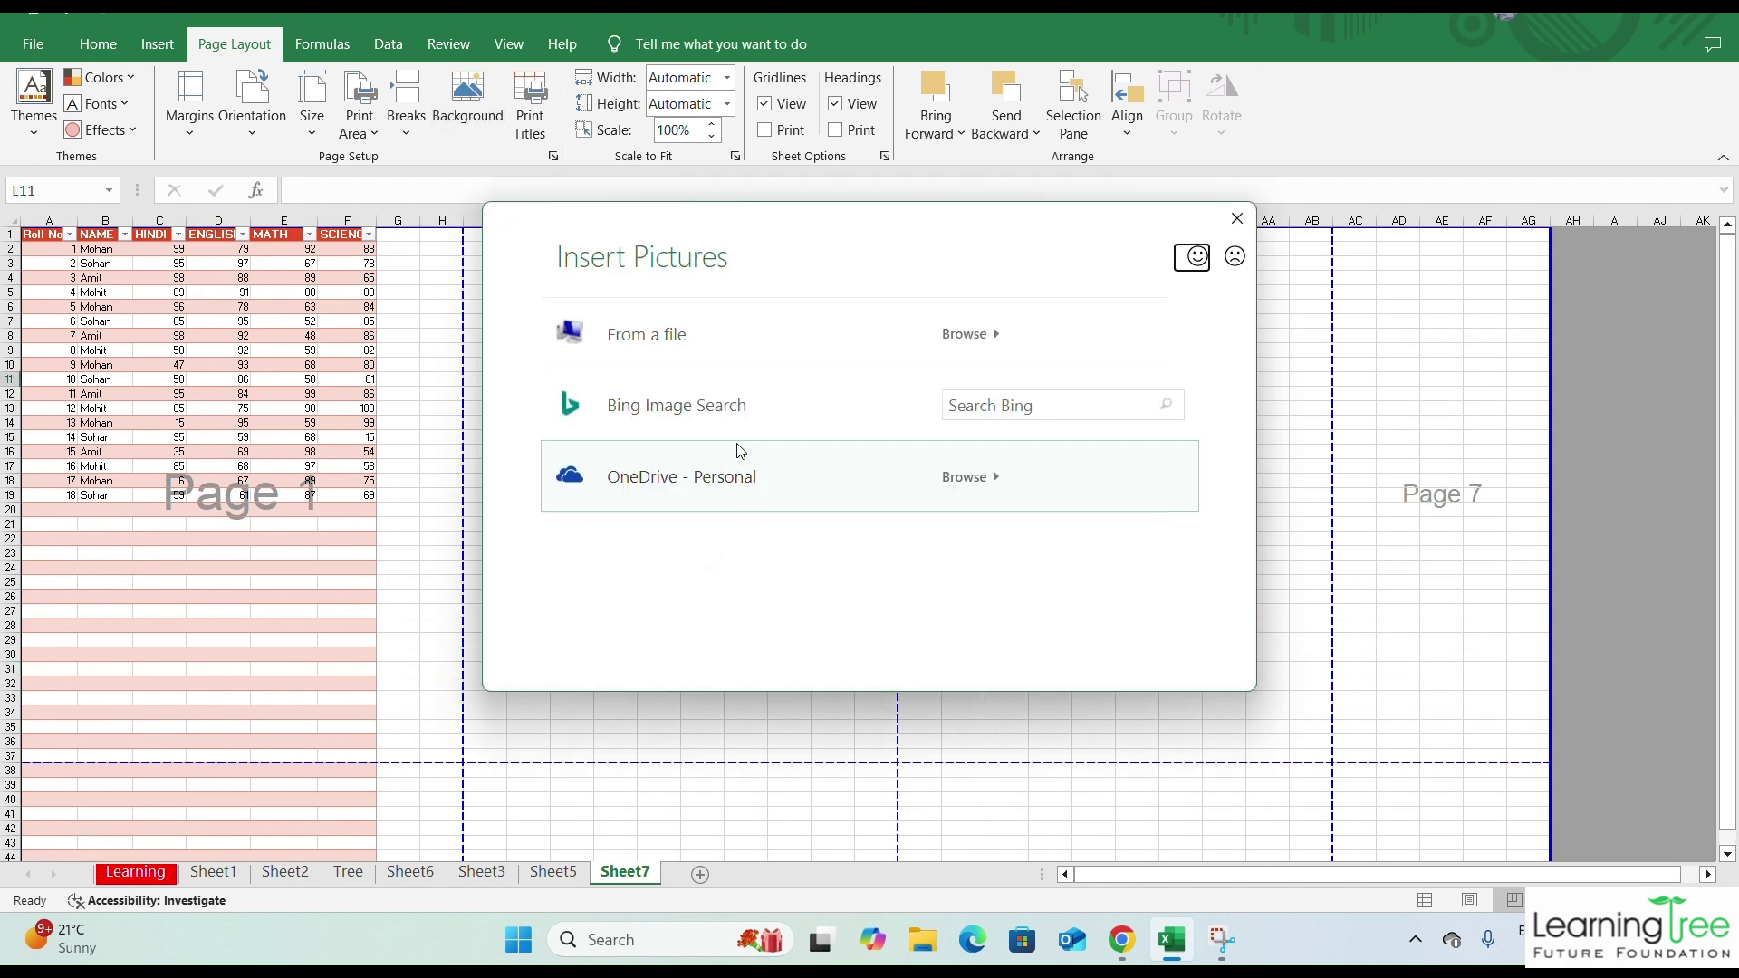
click(684, 342)
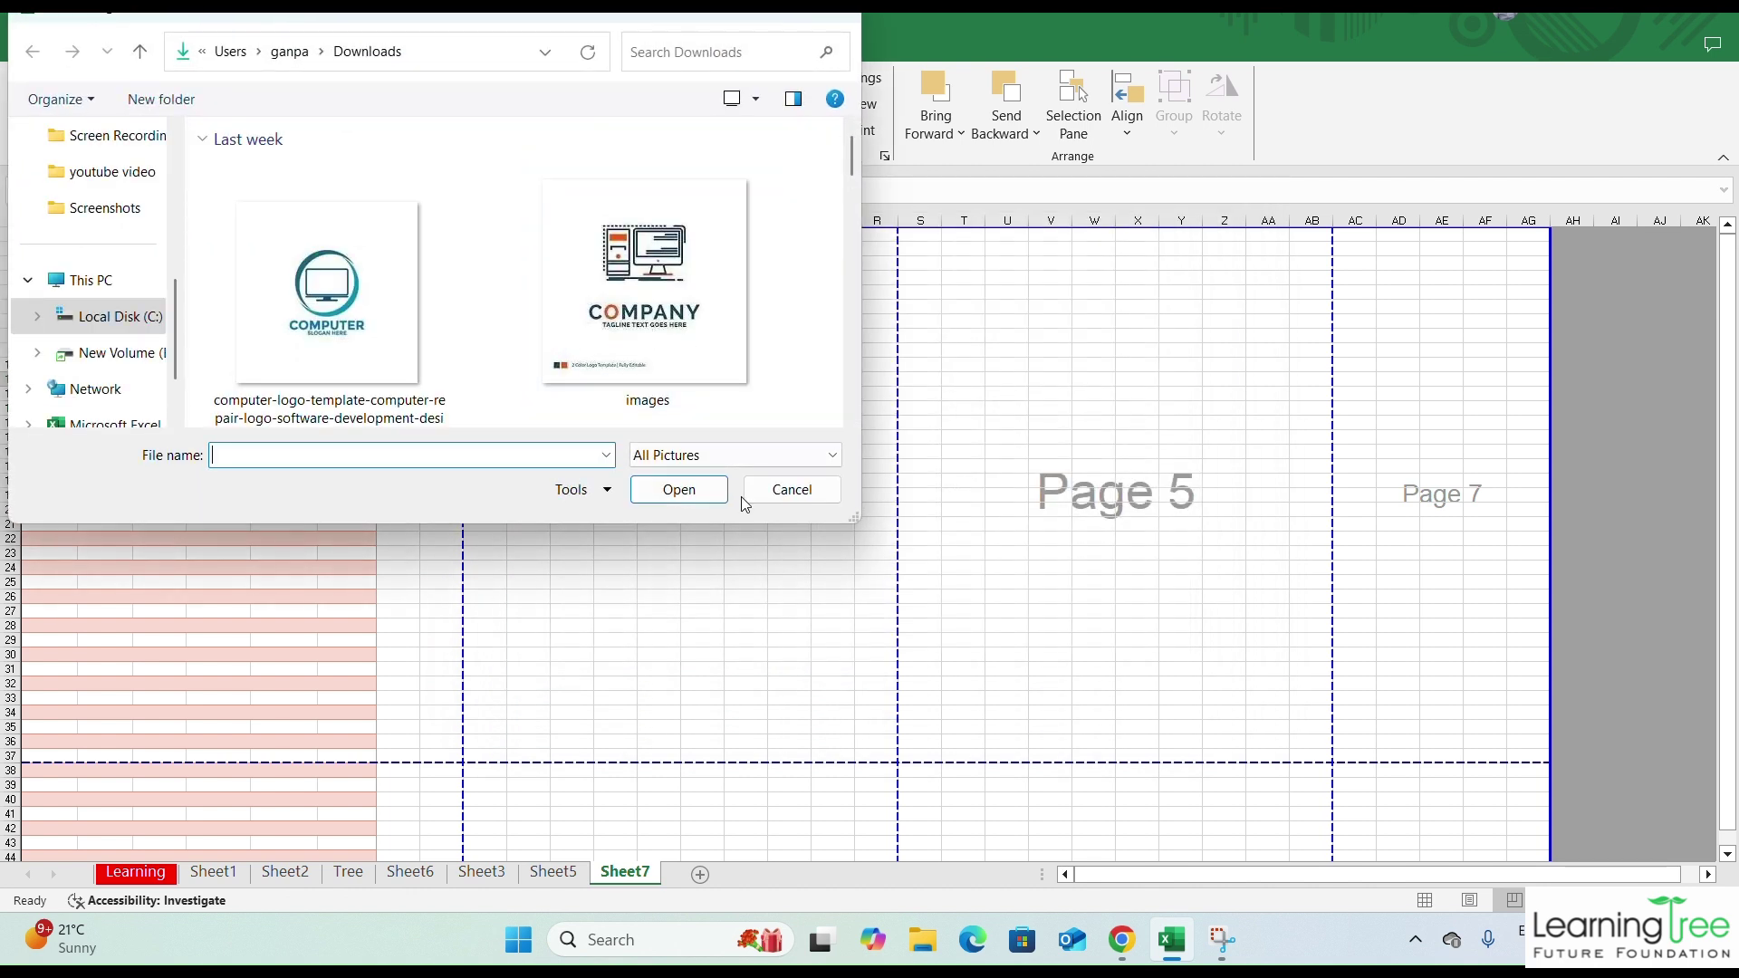
click(851, 420)
scroll(851, 420, down, 3)
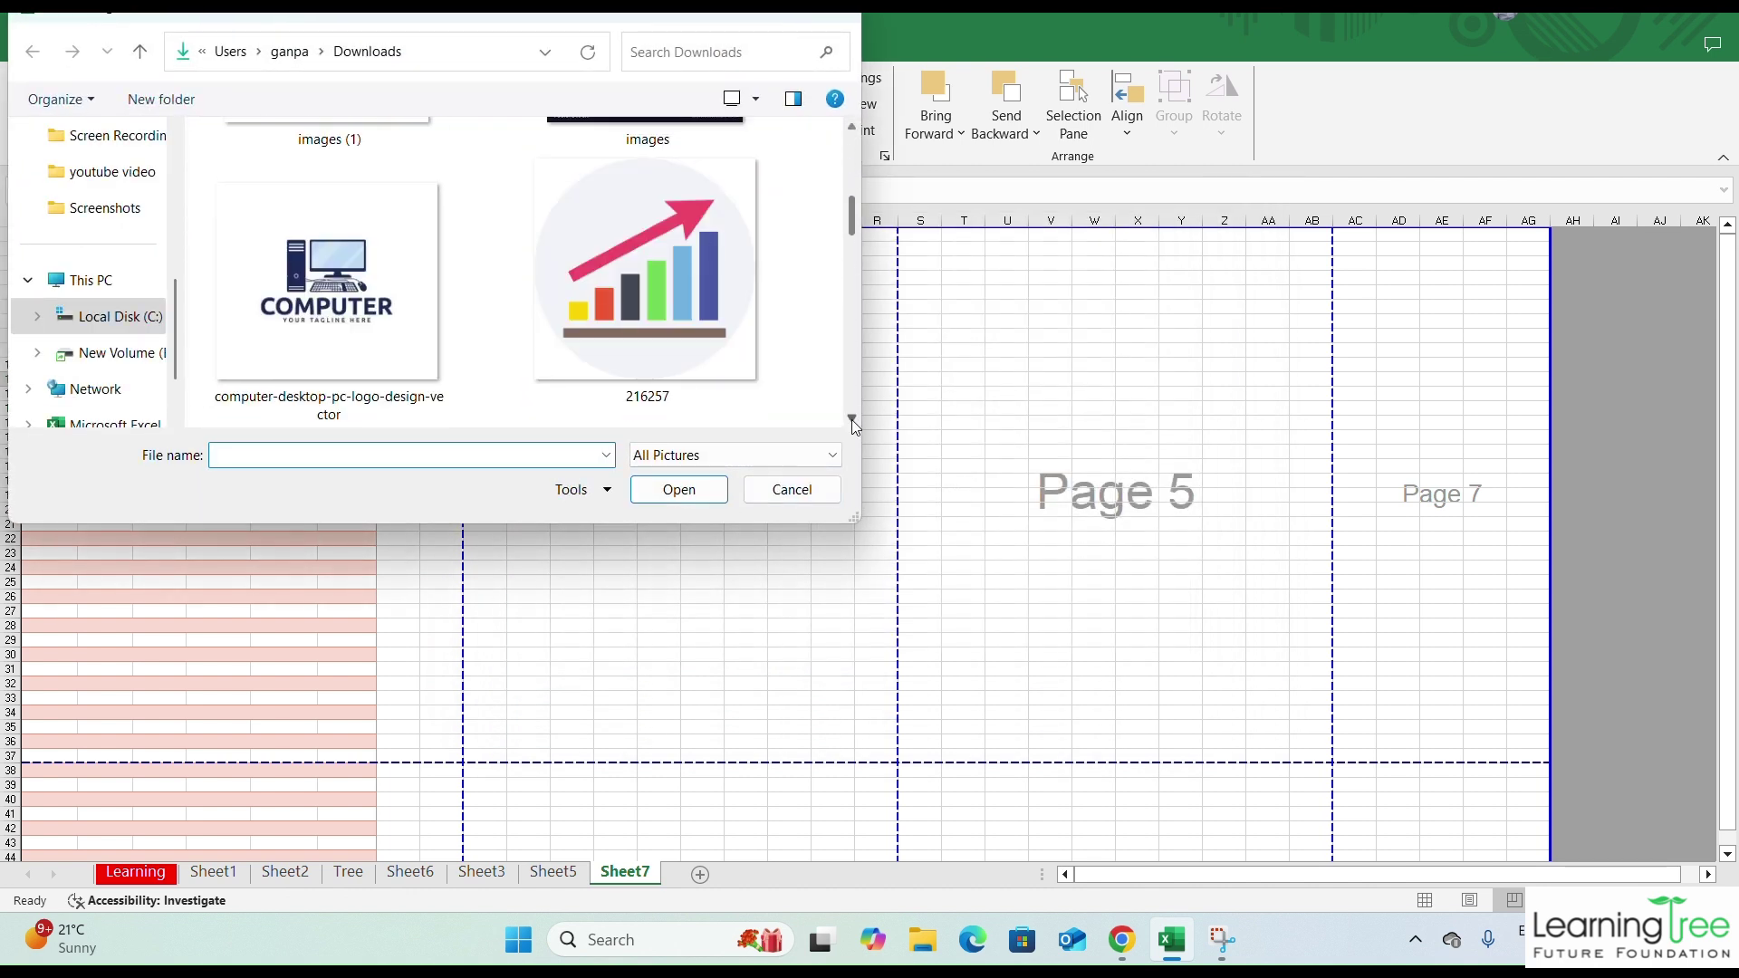
scroll(851, 420, down, 3)
click(373, 308)
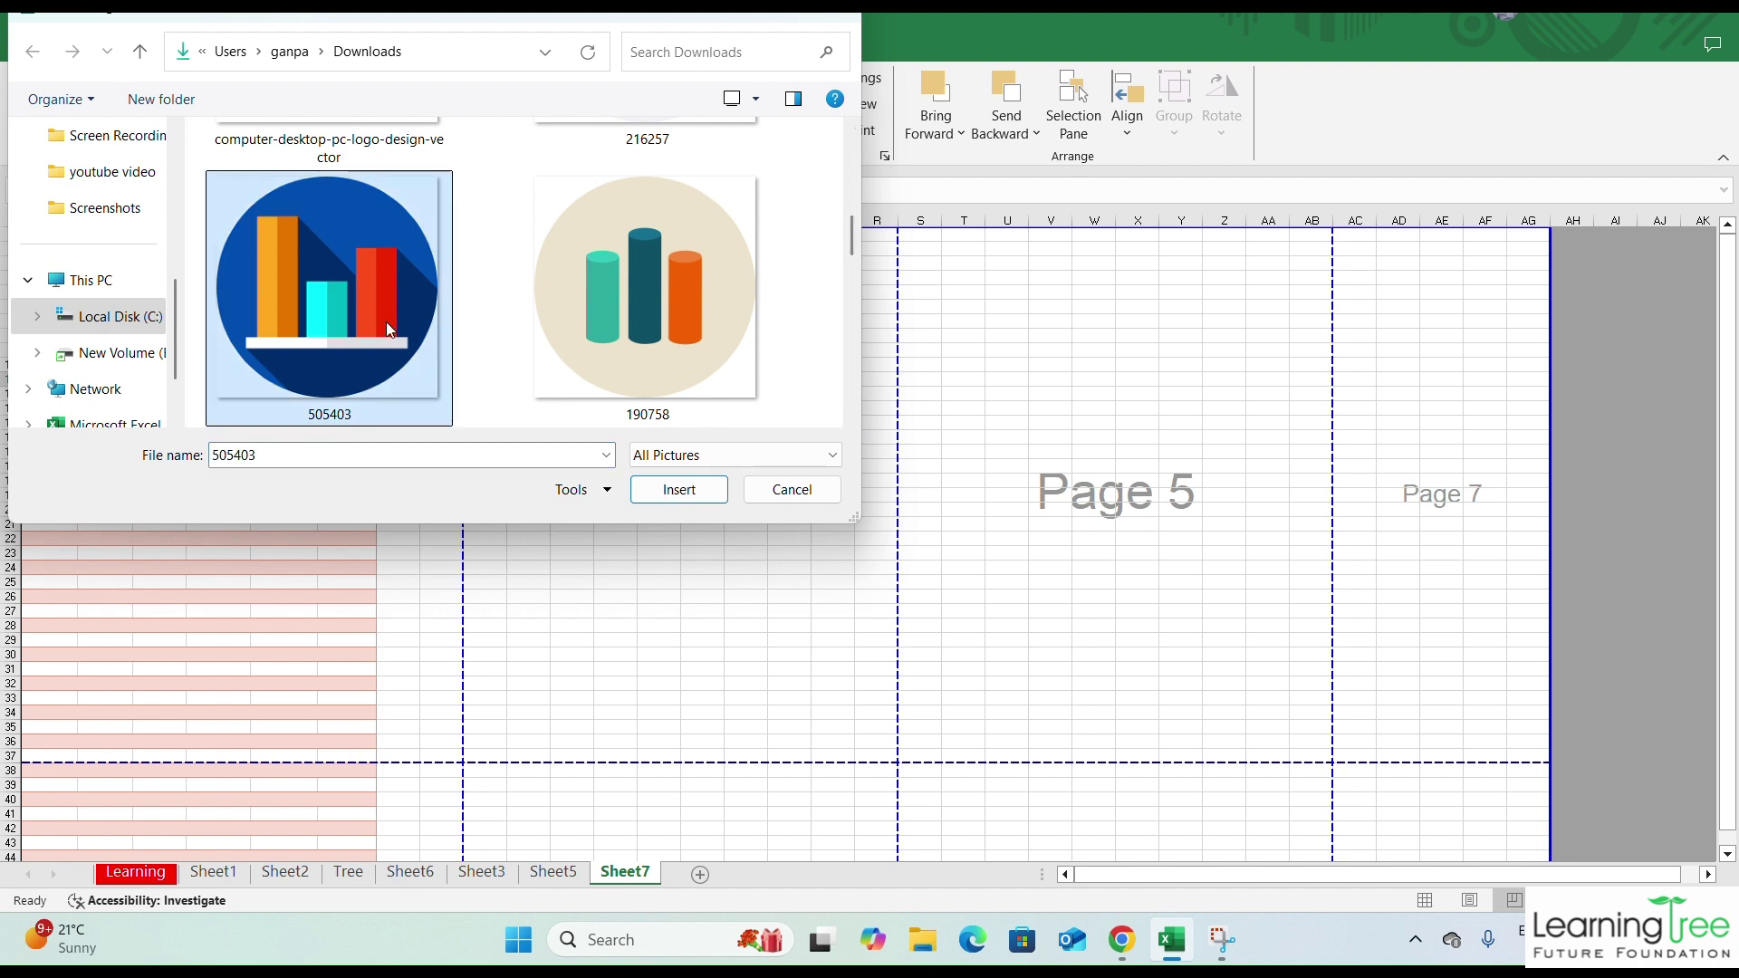
click(695, 497)
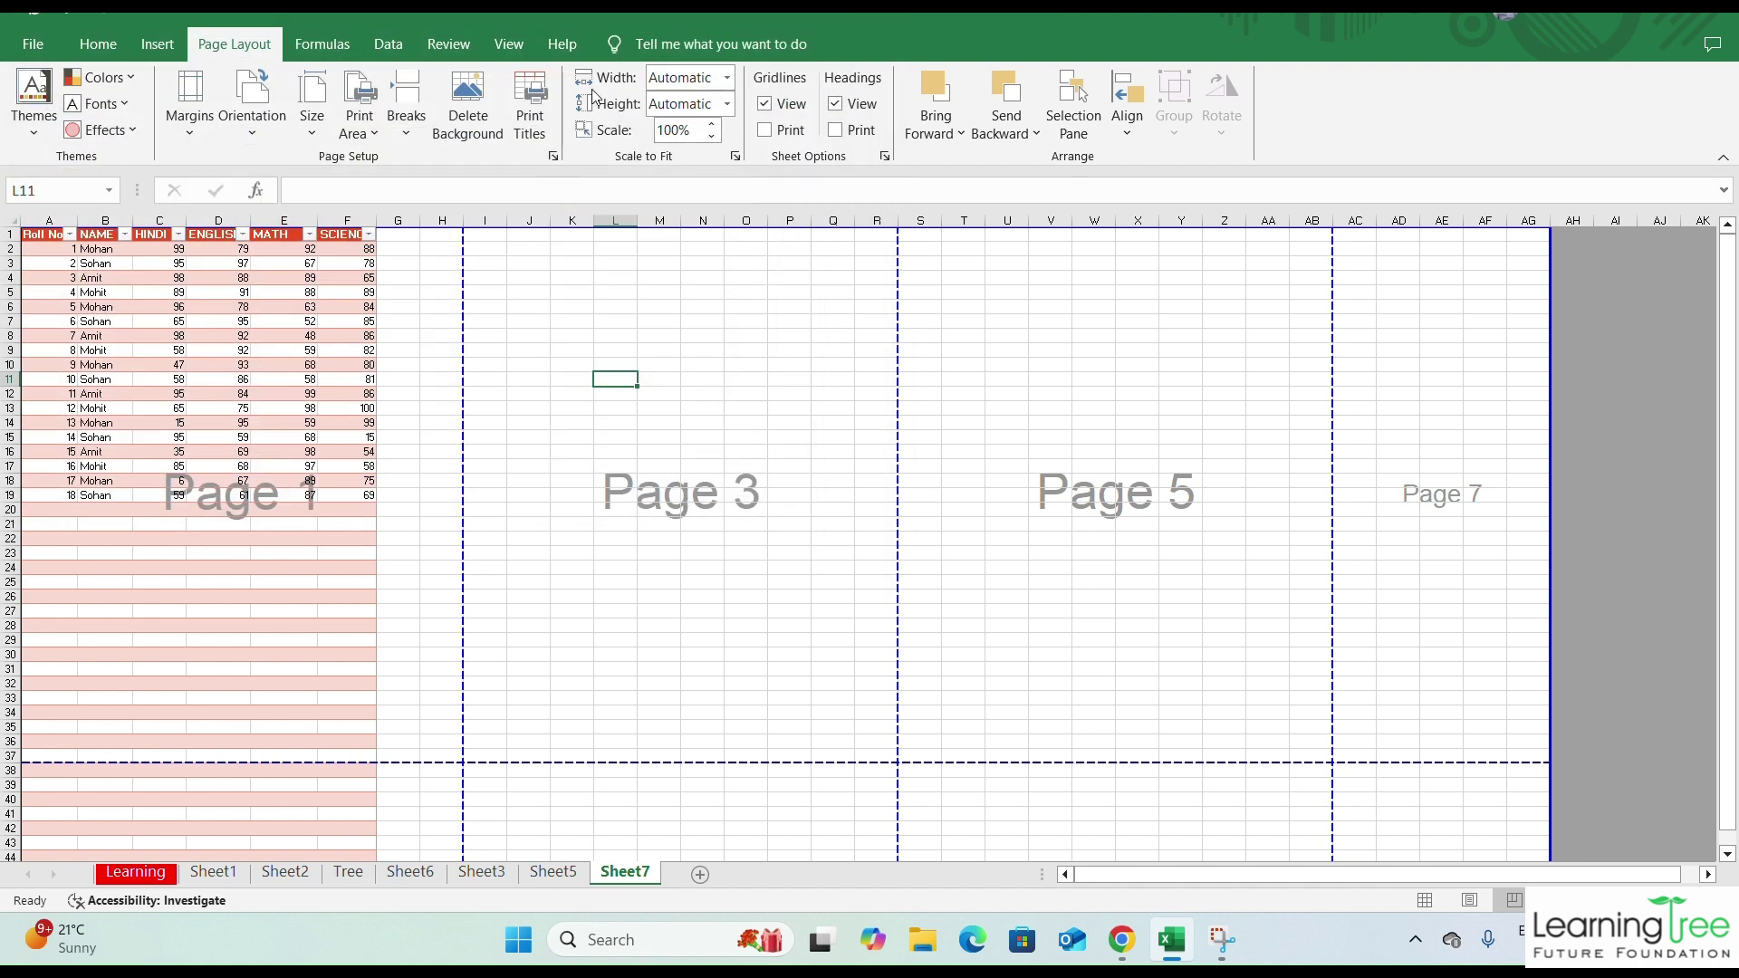
- Switch the sheet to Normal view and look over the background picture behind the table
click(508, 43)
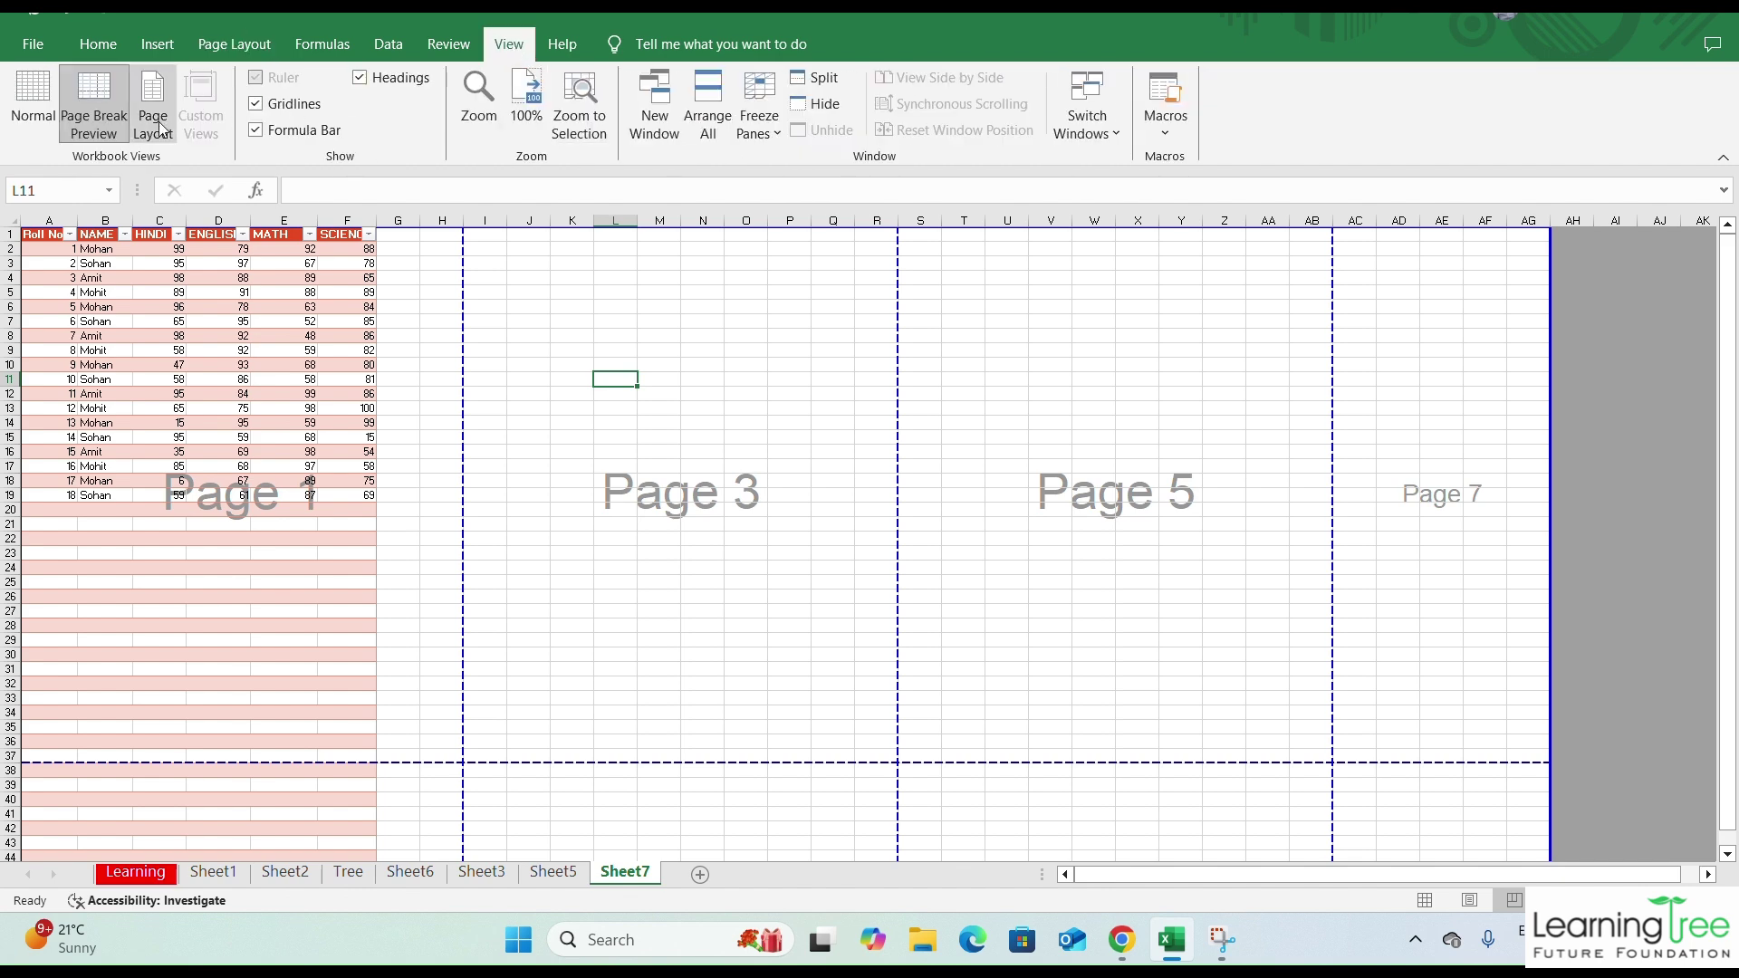
click(33, 102)
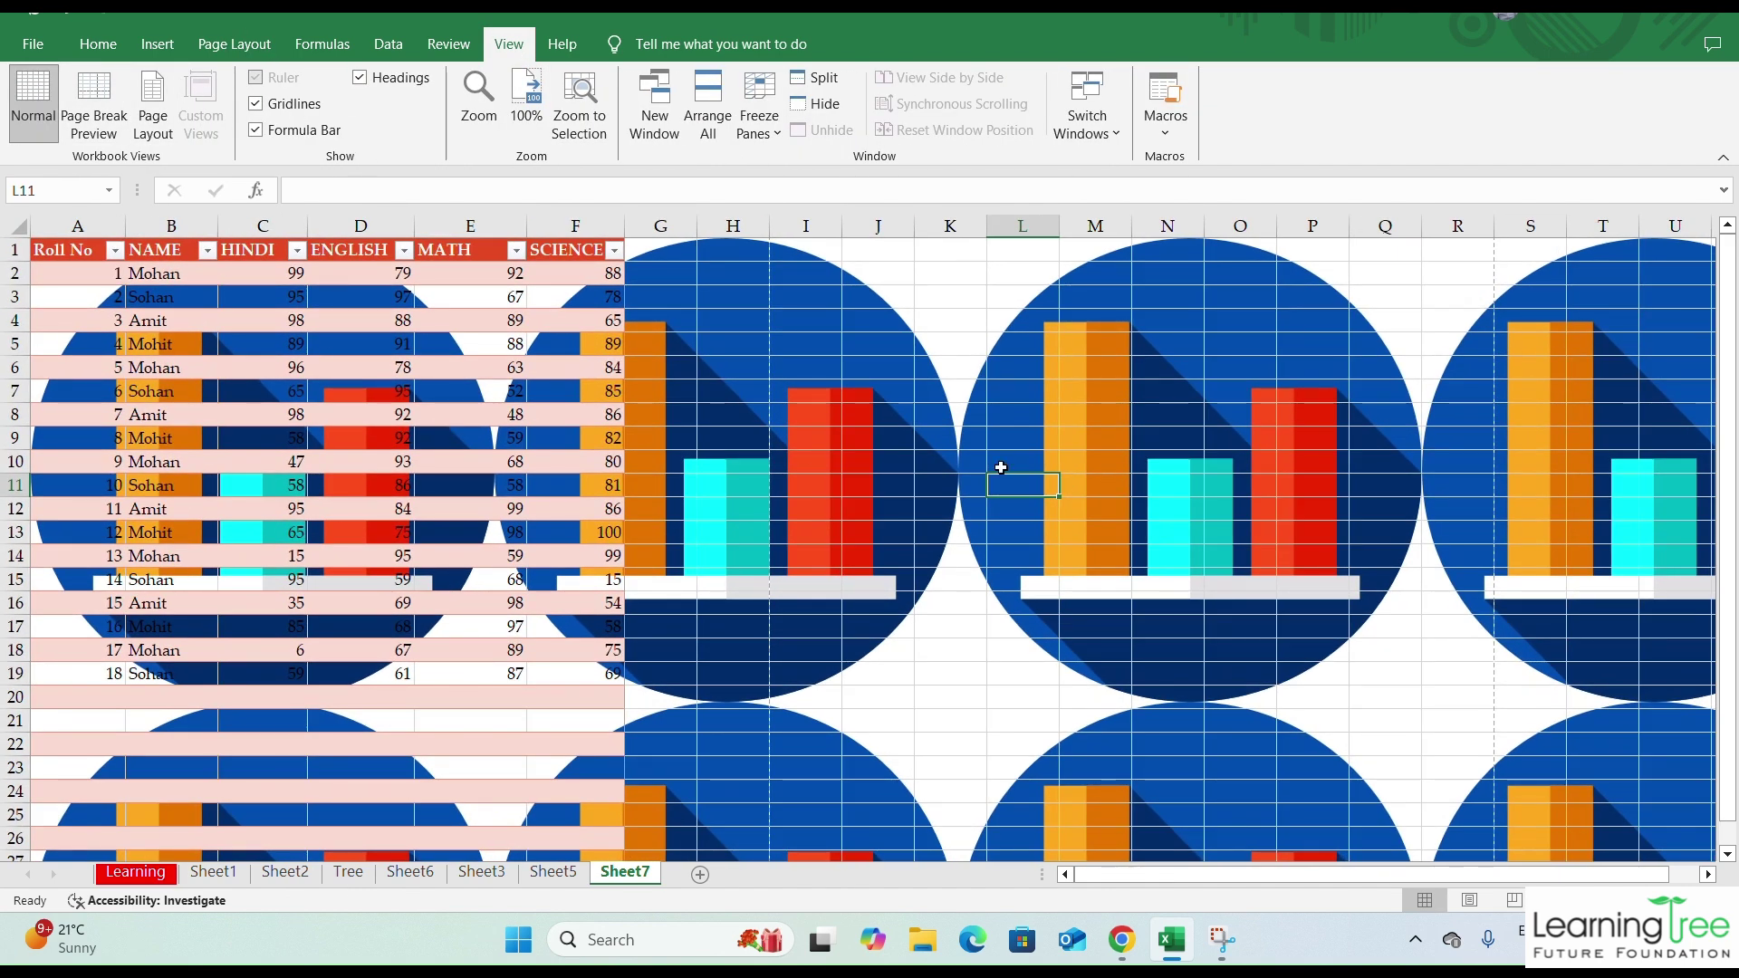
scroll(915, 509, down, 6)
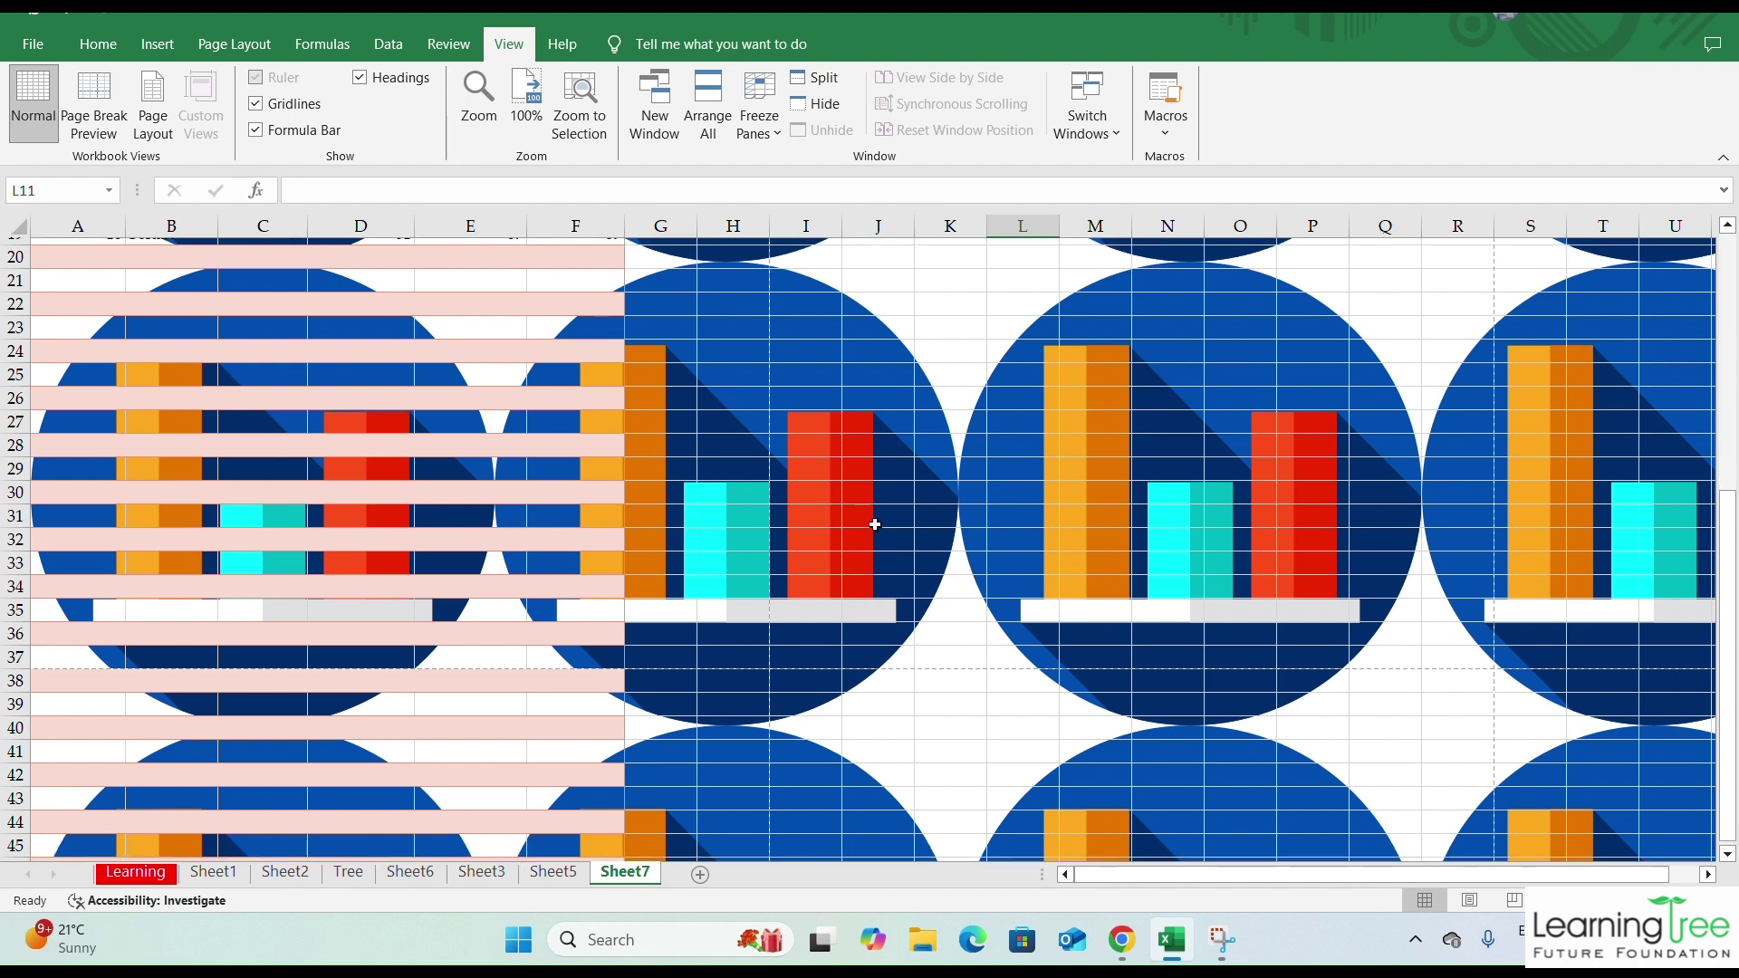
scroll(875, 520, up, 7)
scroll(875, 520, down, 6)
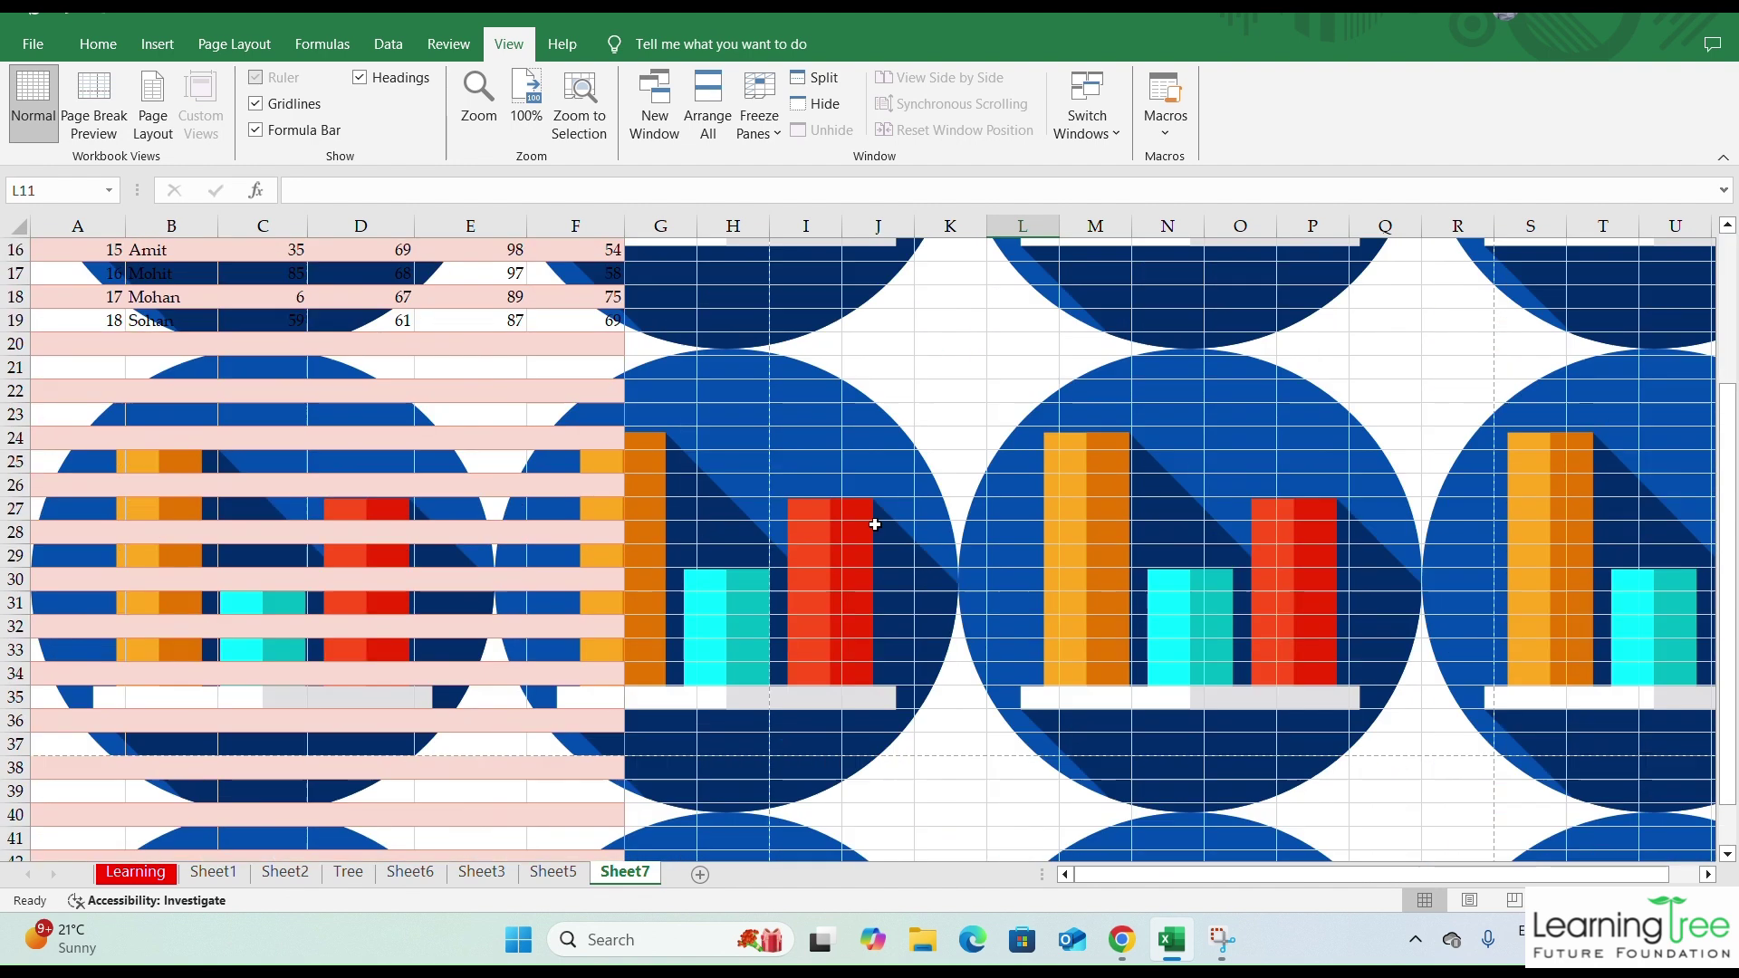
scroll(872, 516, up, 6)
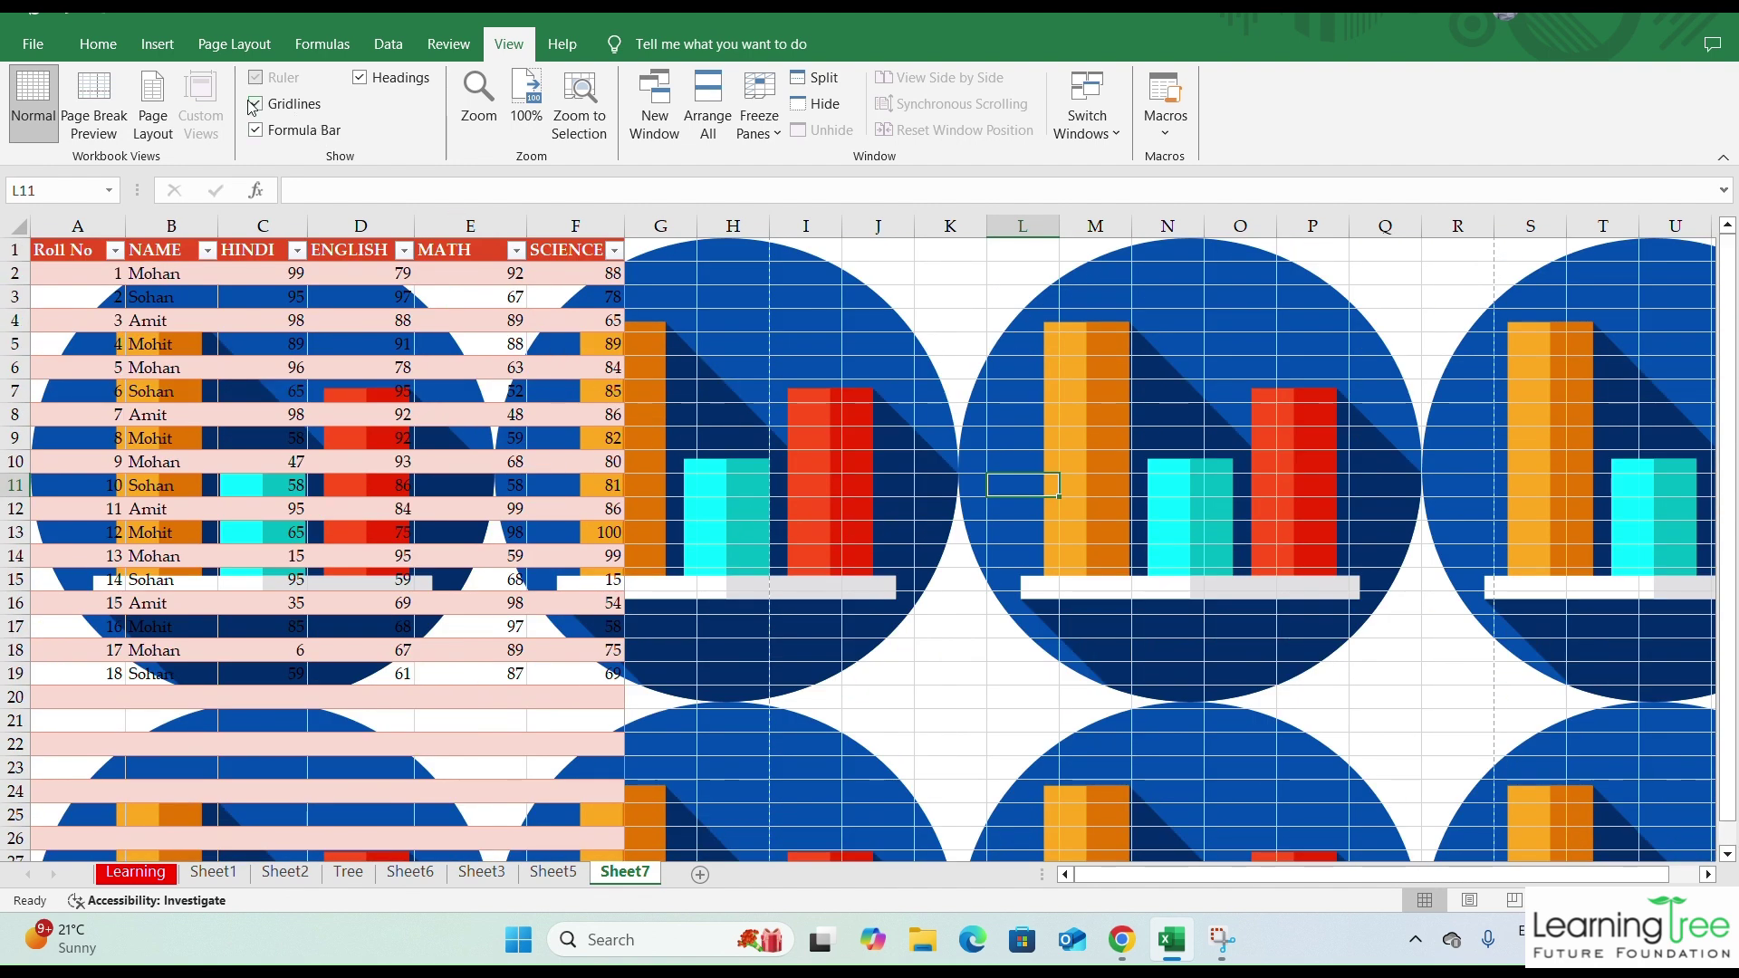
- Delete the background picture from the sheet
click(233, 52)
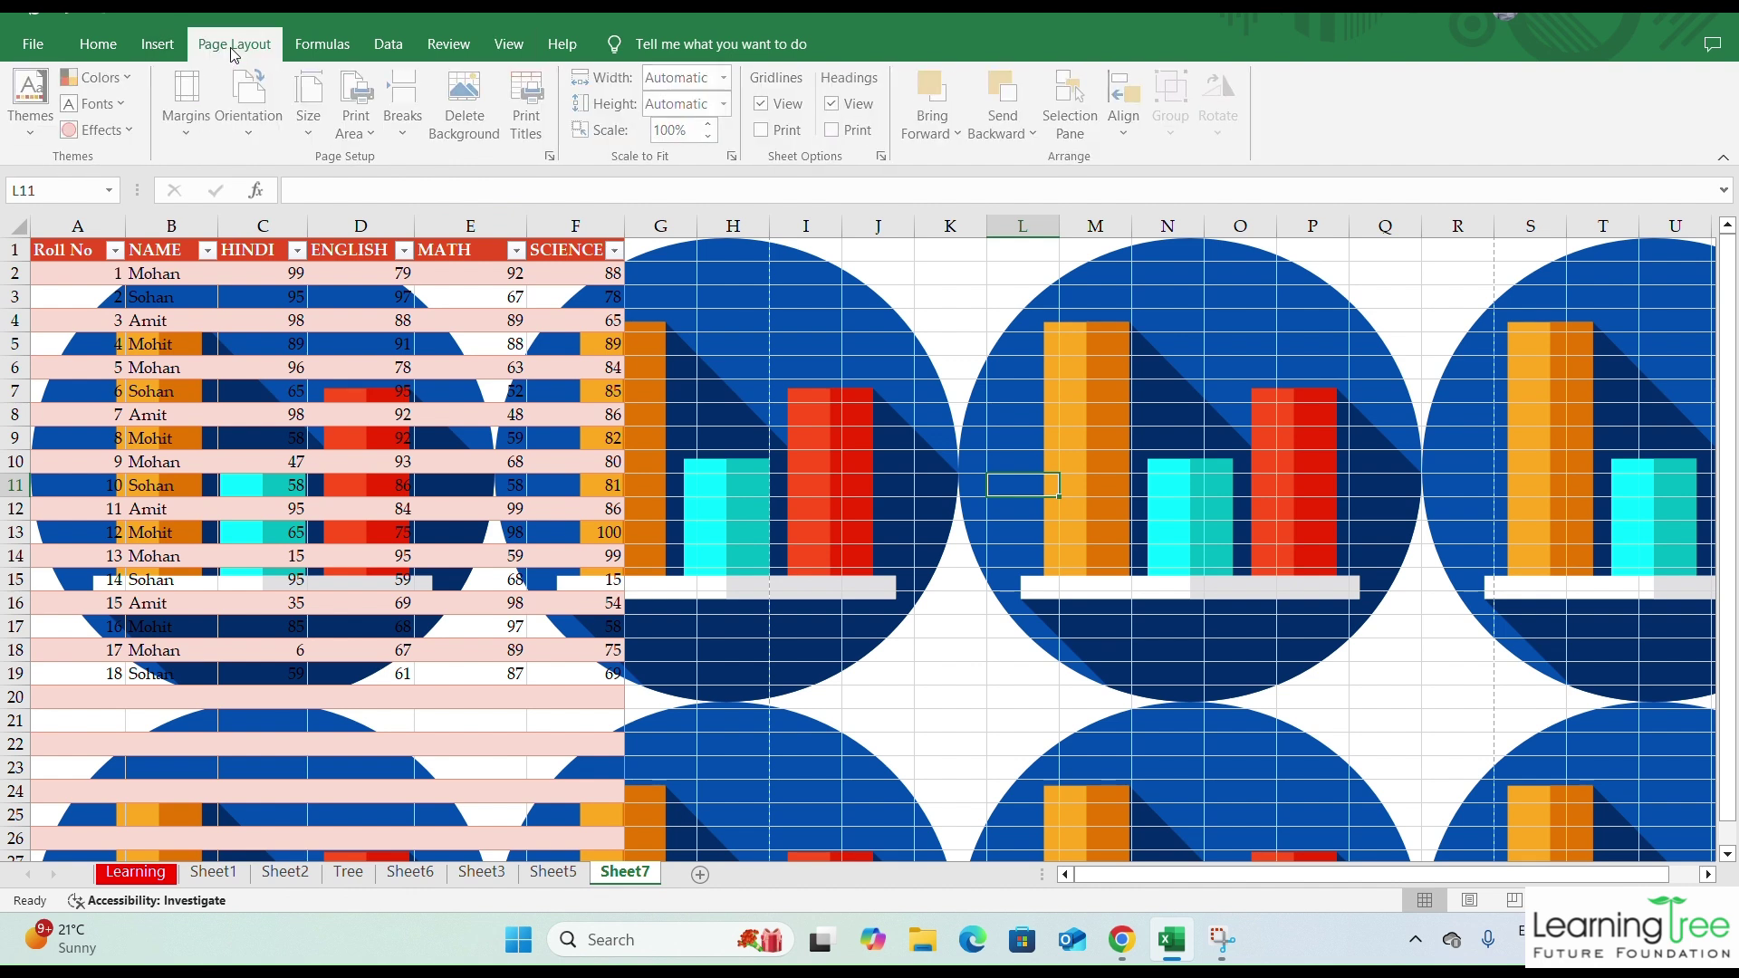
click(469, 101)
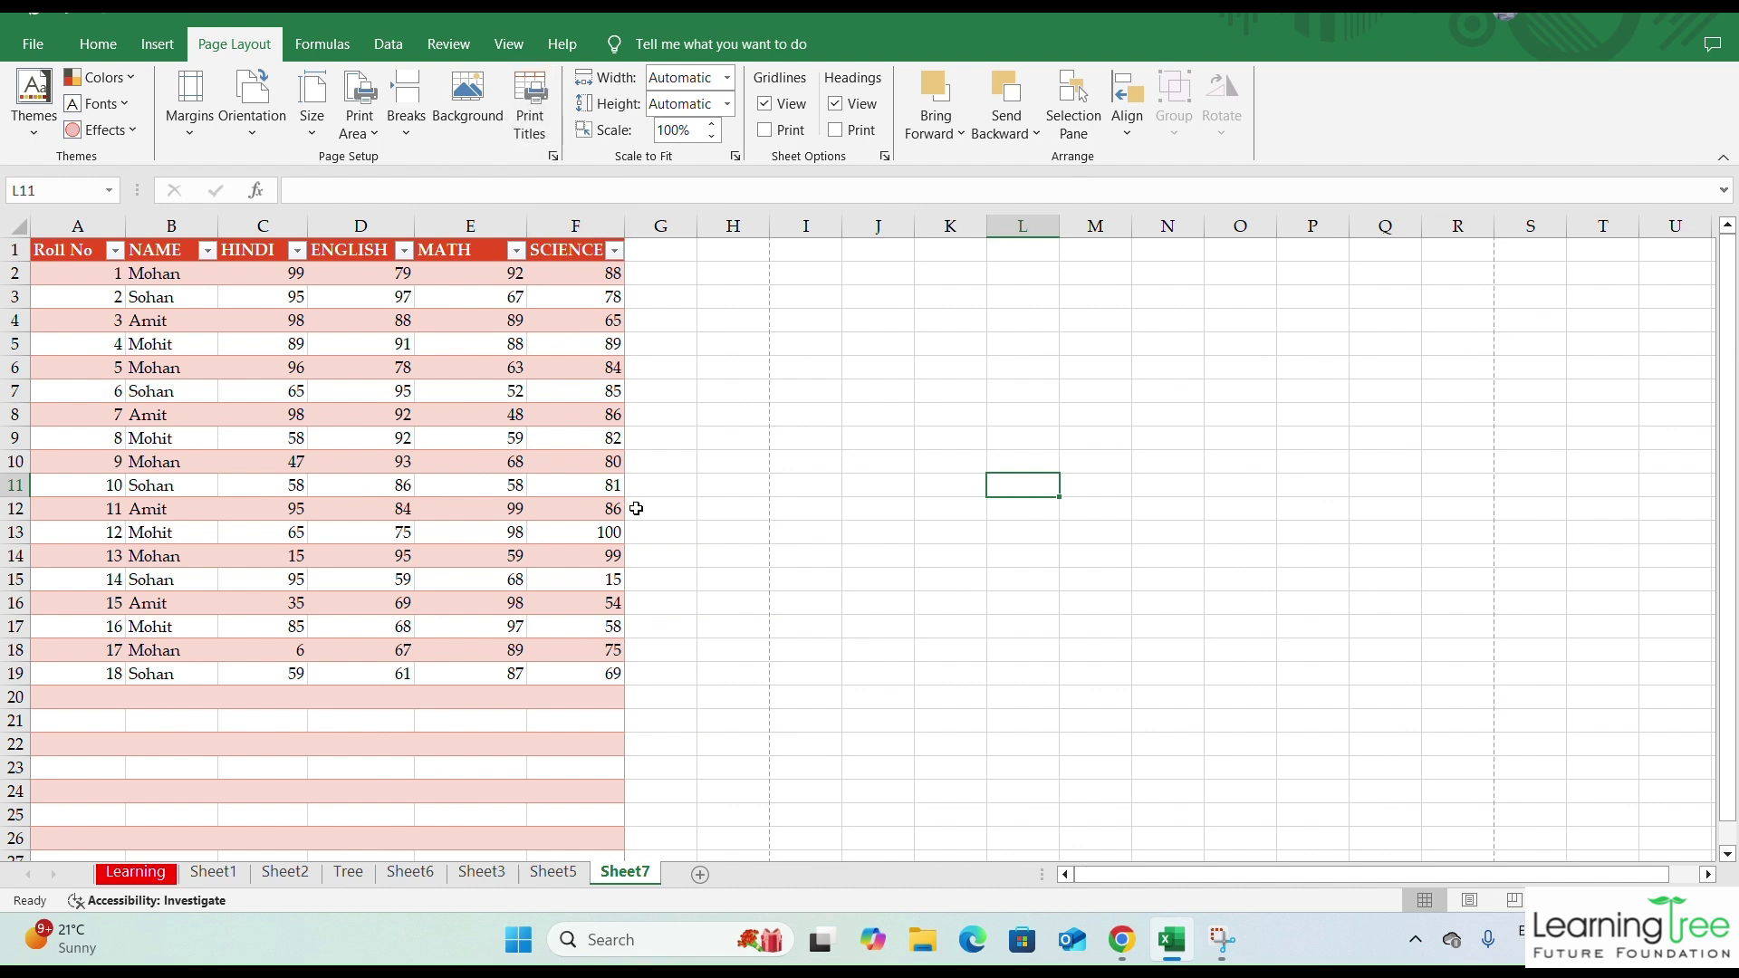
scroll(637, 453, down, 4)
scroll(637, 444, up, 4)
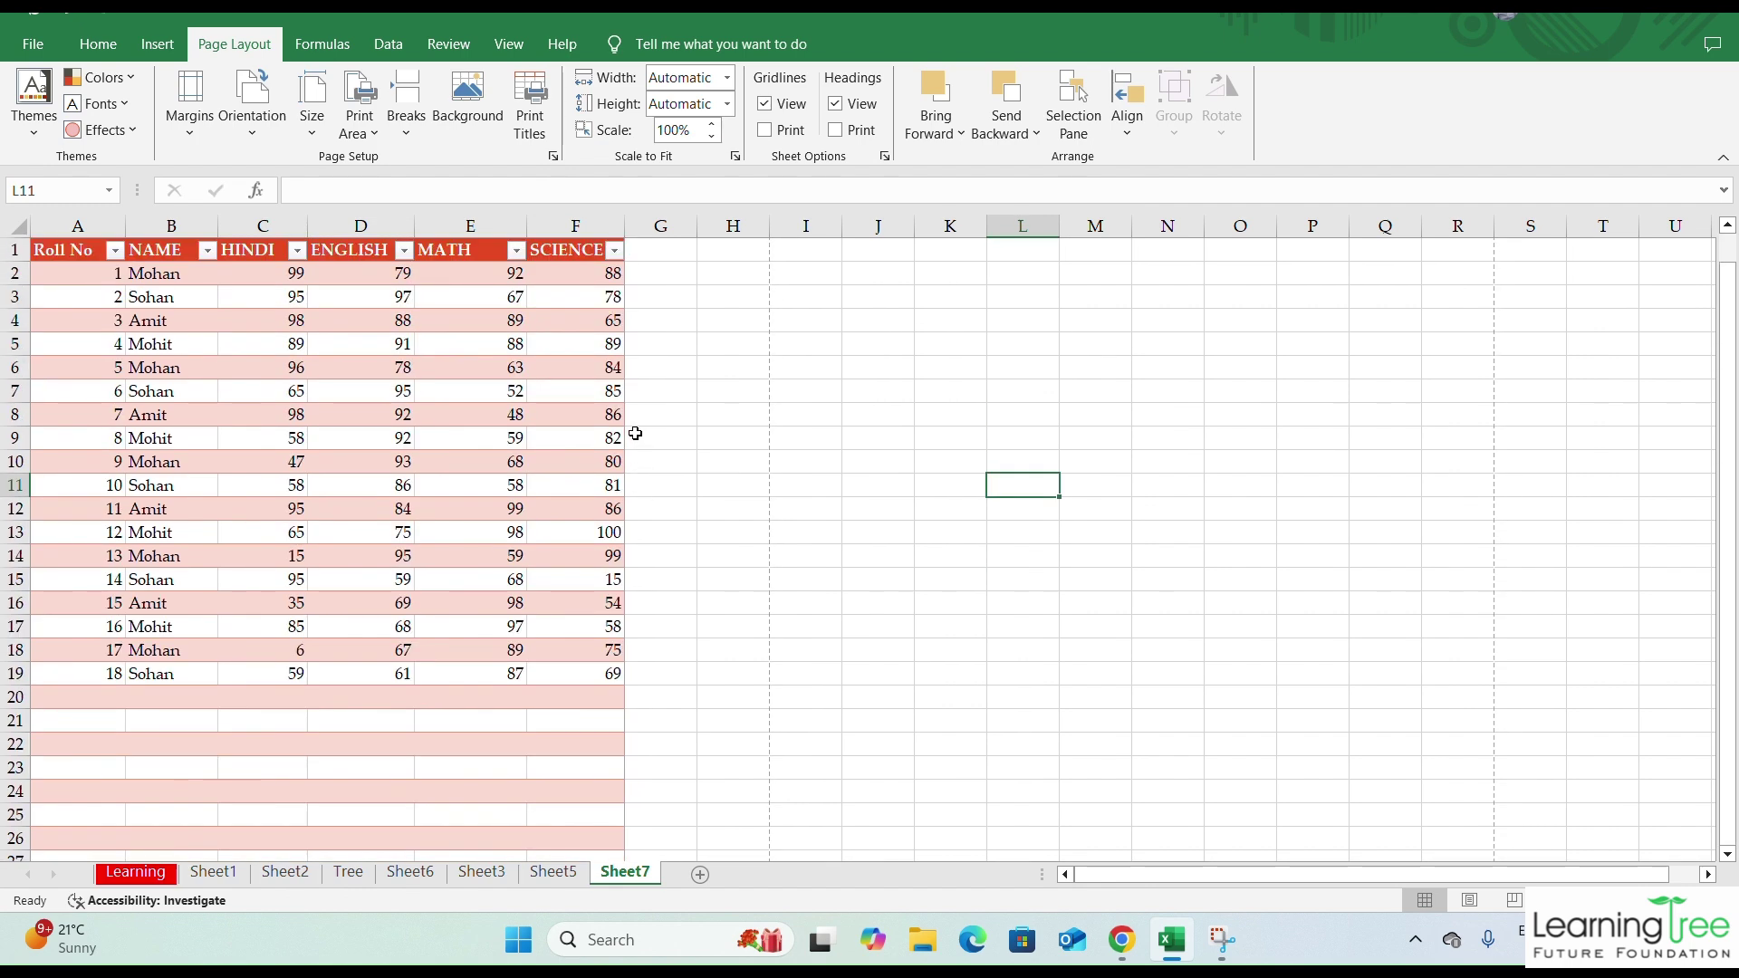
- Look over the print titles, gridlines and black-and-white options in the page setup and cancel without applying changes
click(530, 107)
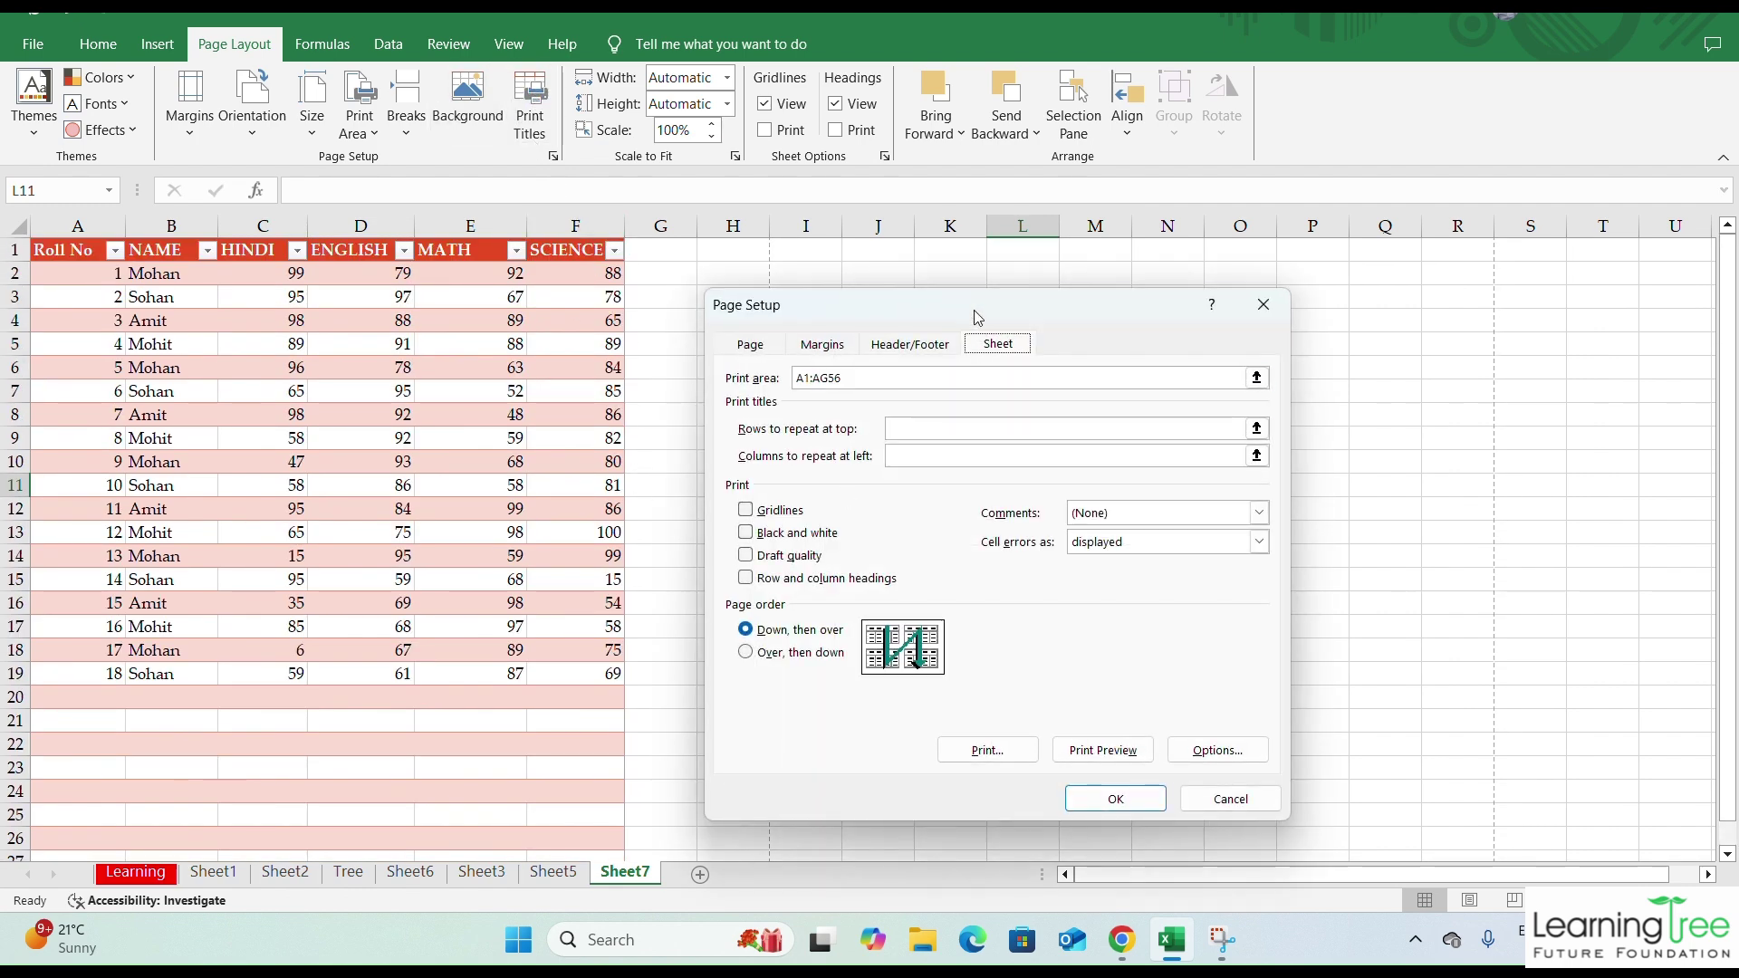
drag(978, 317, 905, 297)
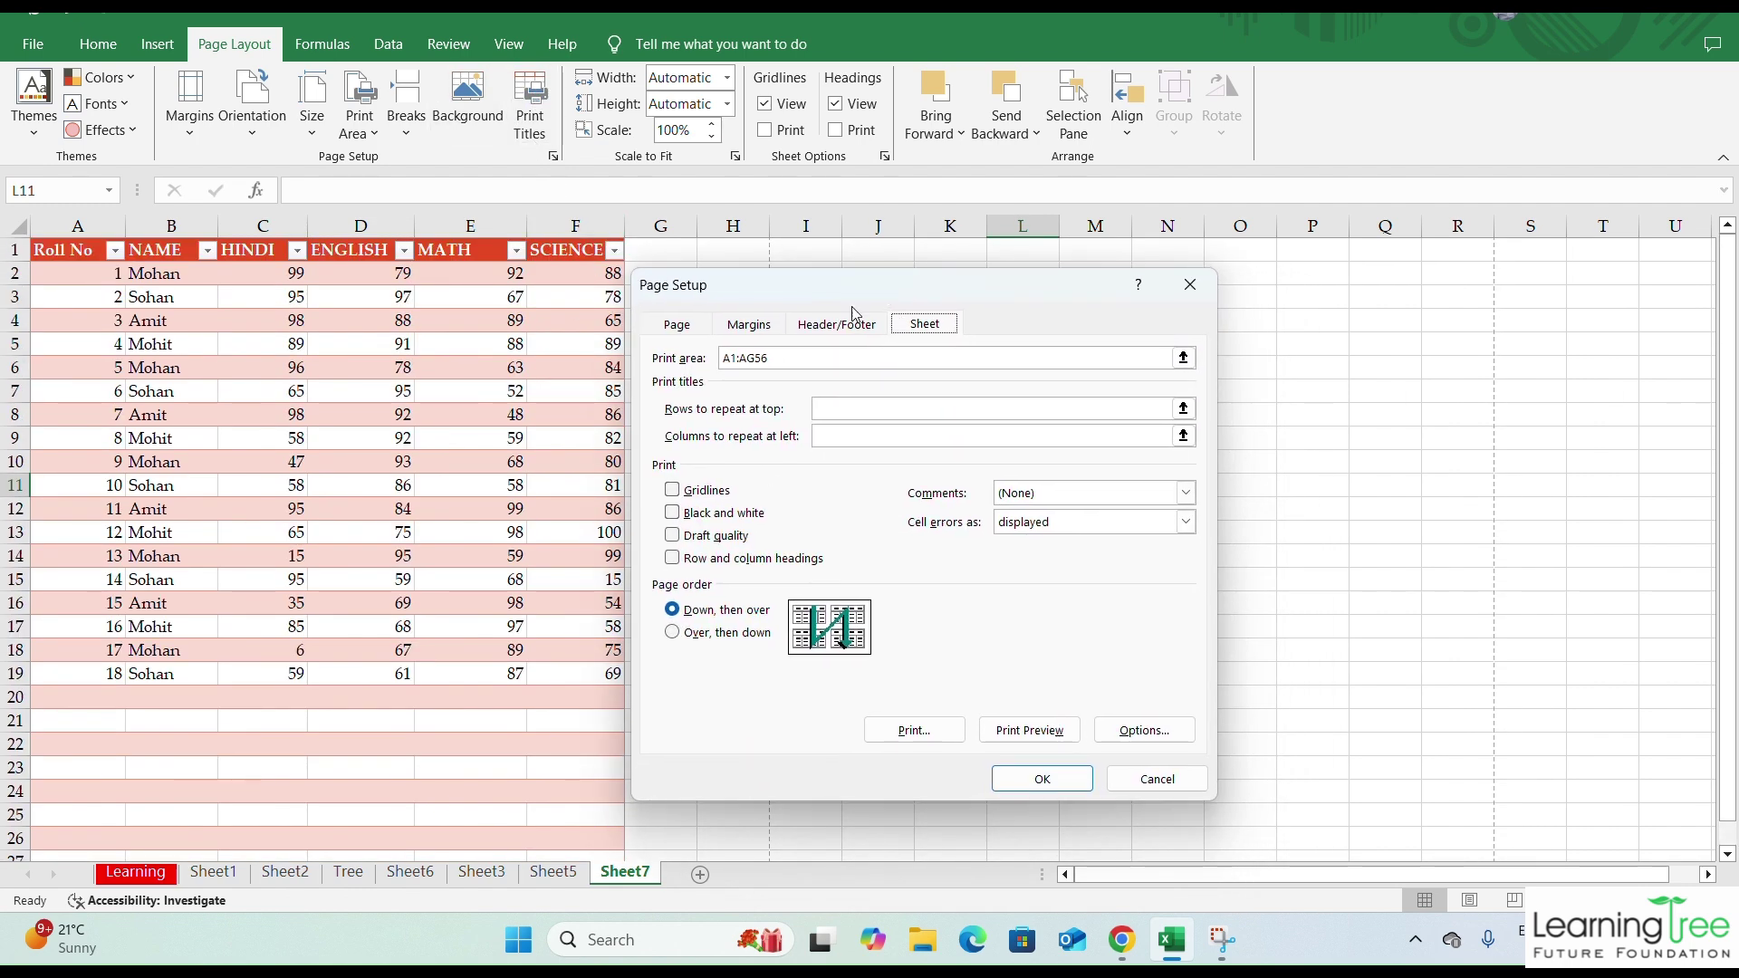
click(672, 491)
click(671, 513)
click(1153, 784)
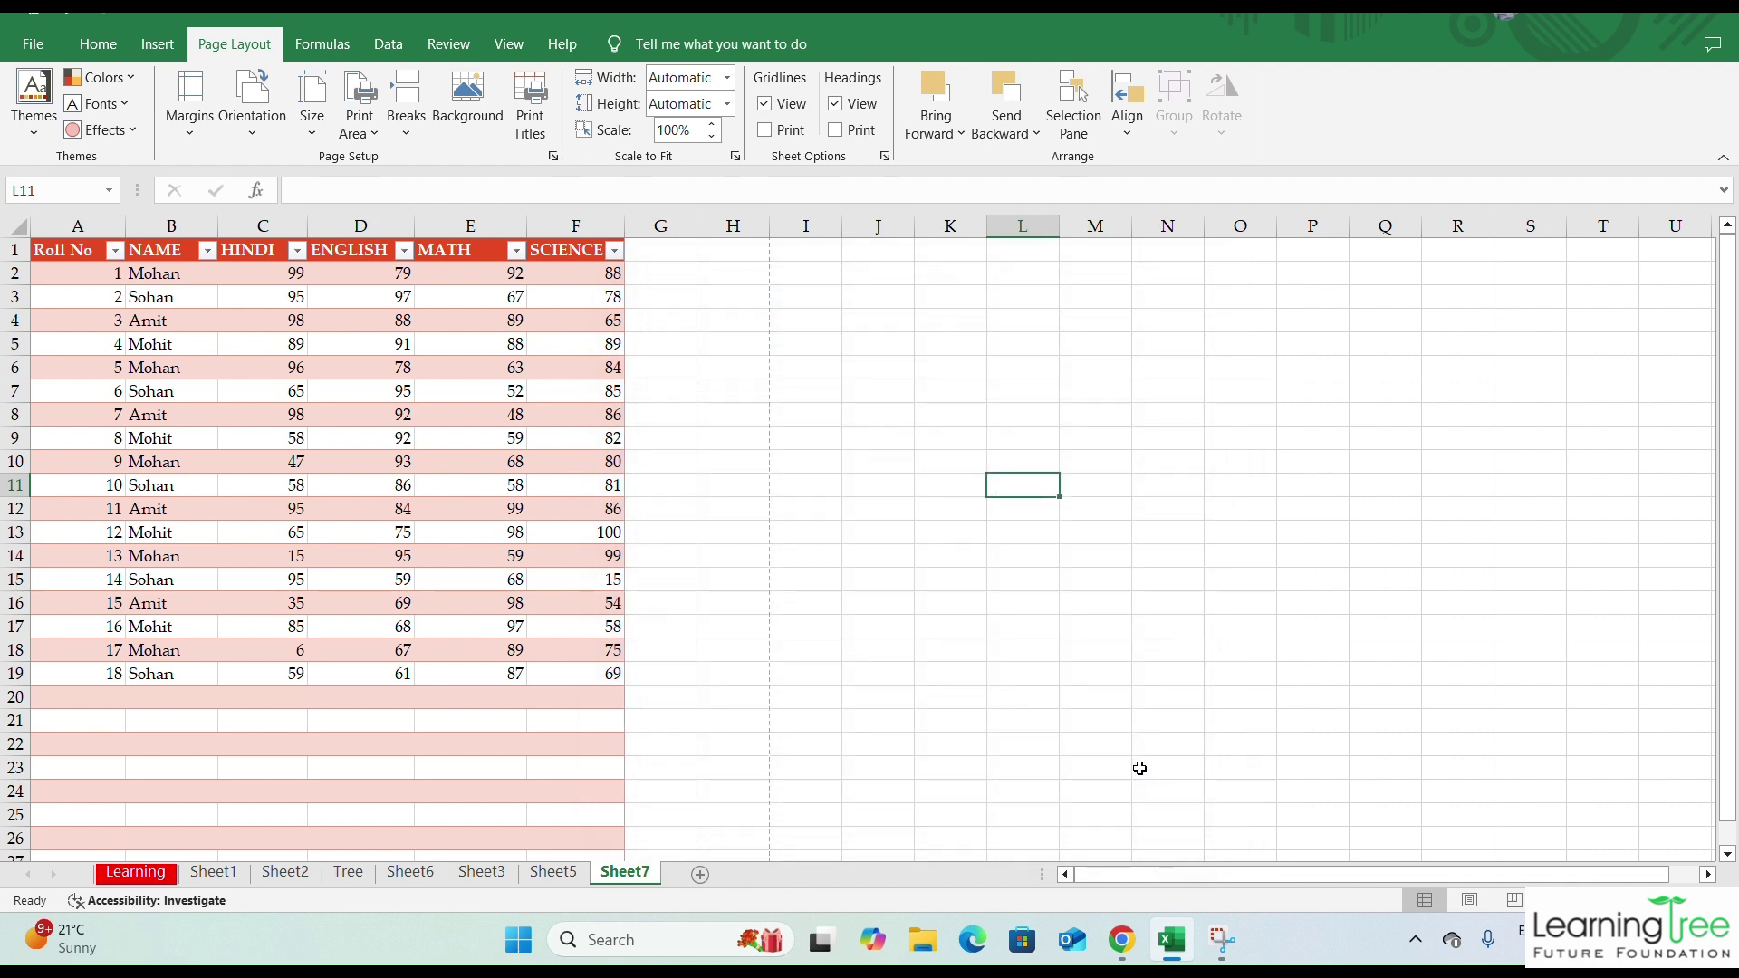
- Switch the sheet to Page Break Preview and select cell blocks on pages 1 to 6 to examine the page division
click(510, 46)
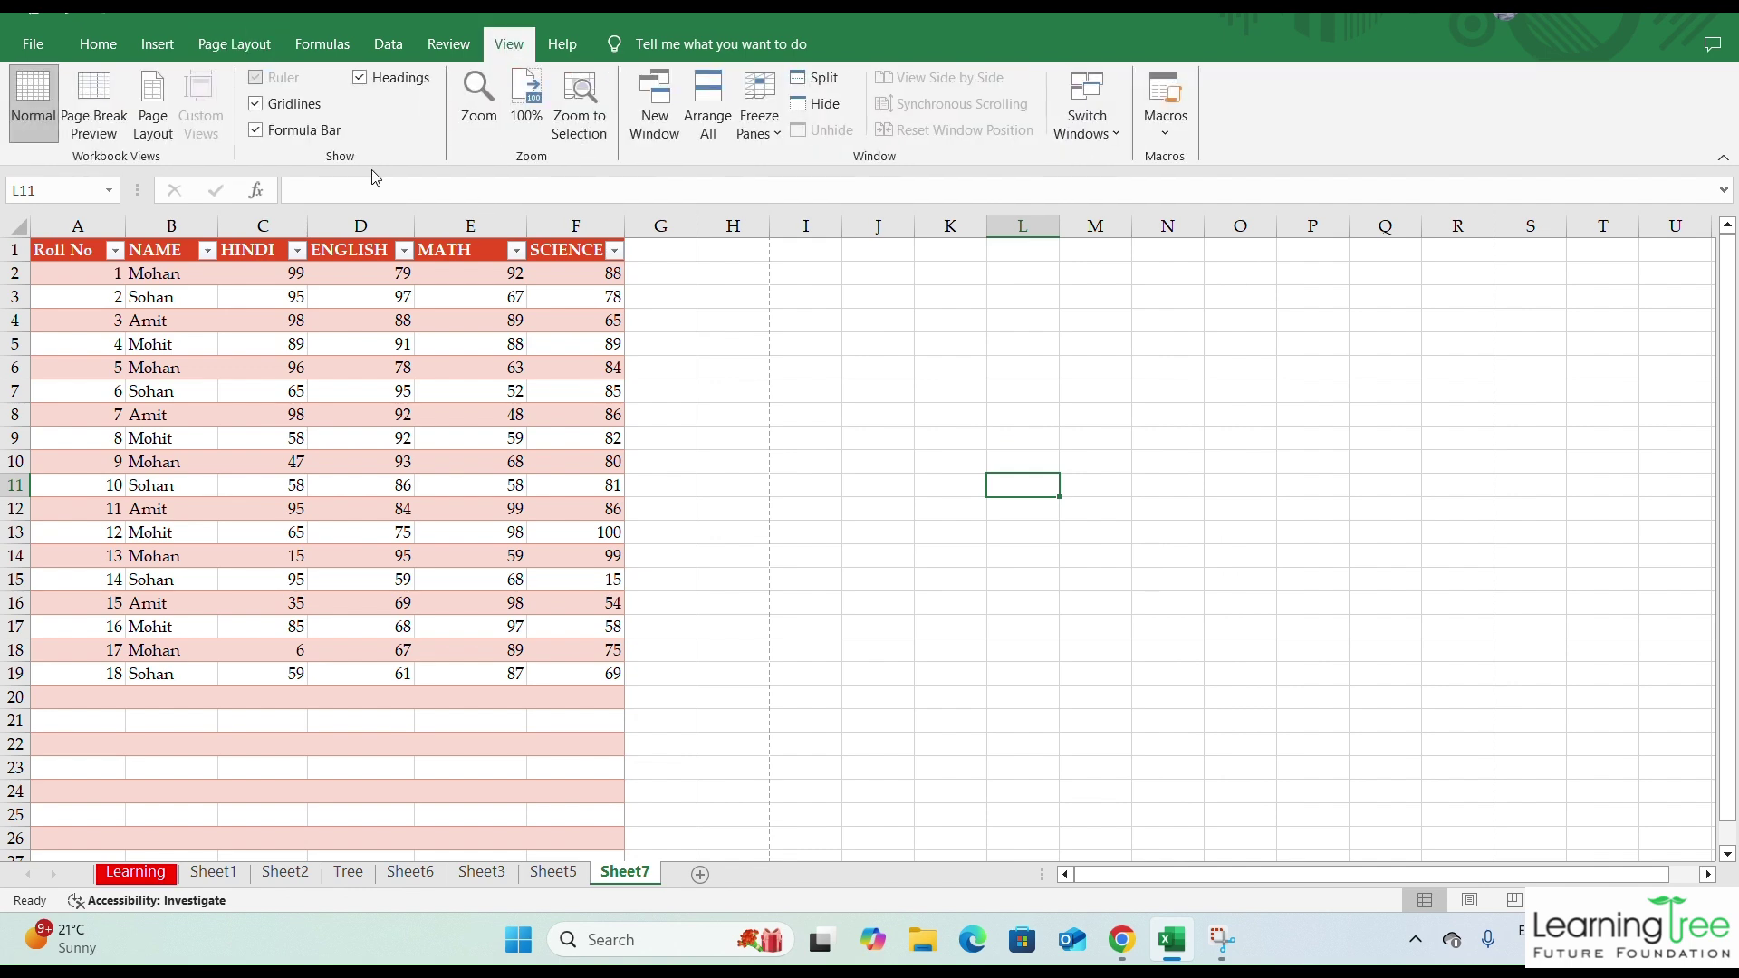
click(94, 106)
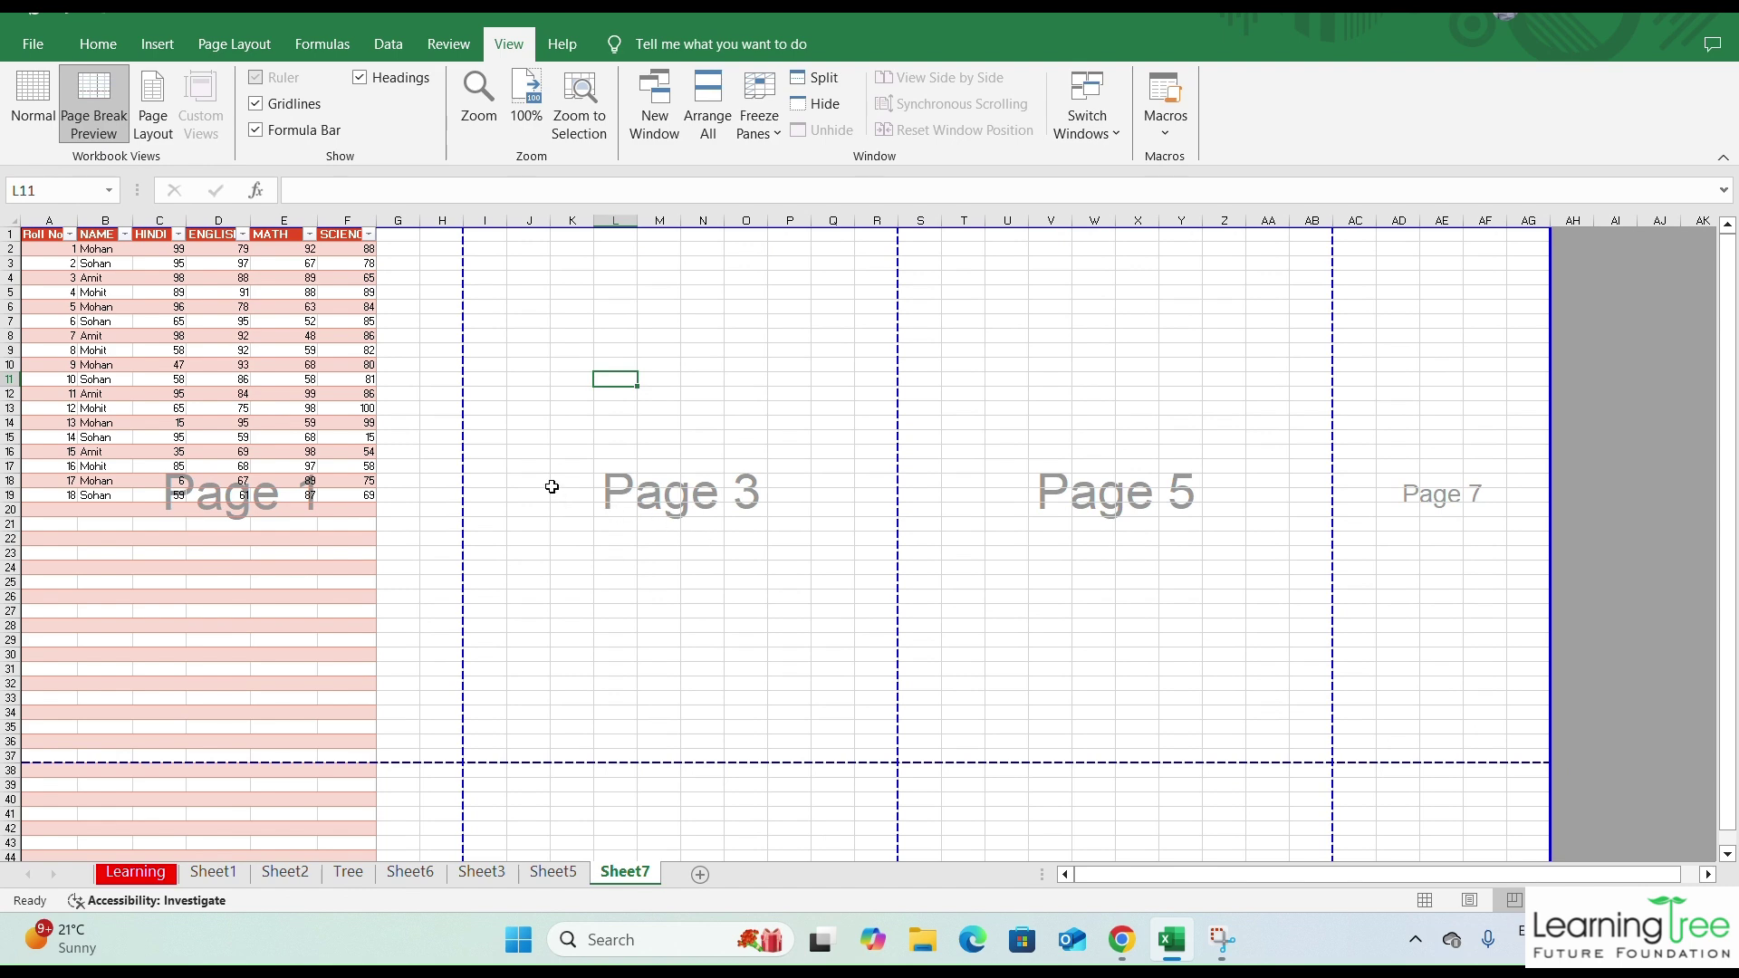
drag(191, 438, 330, 574)
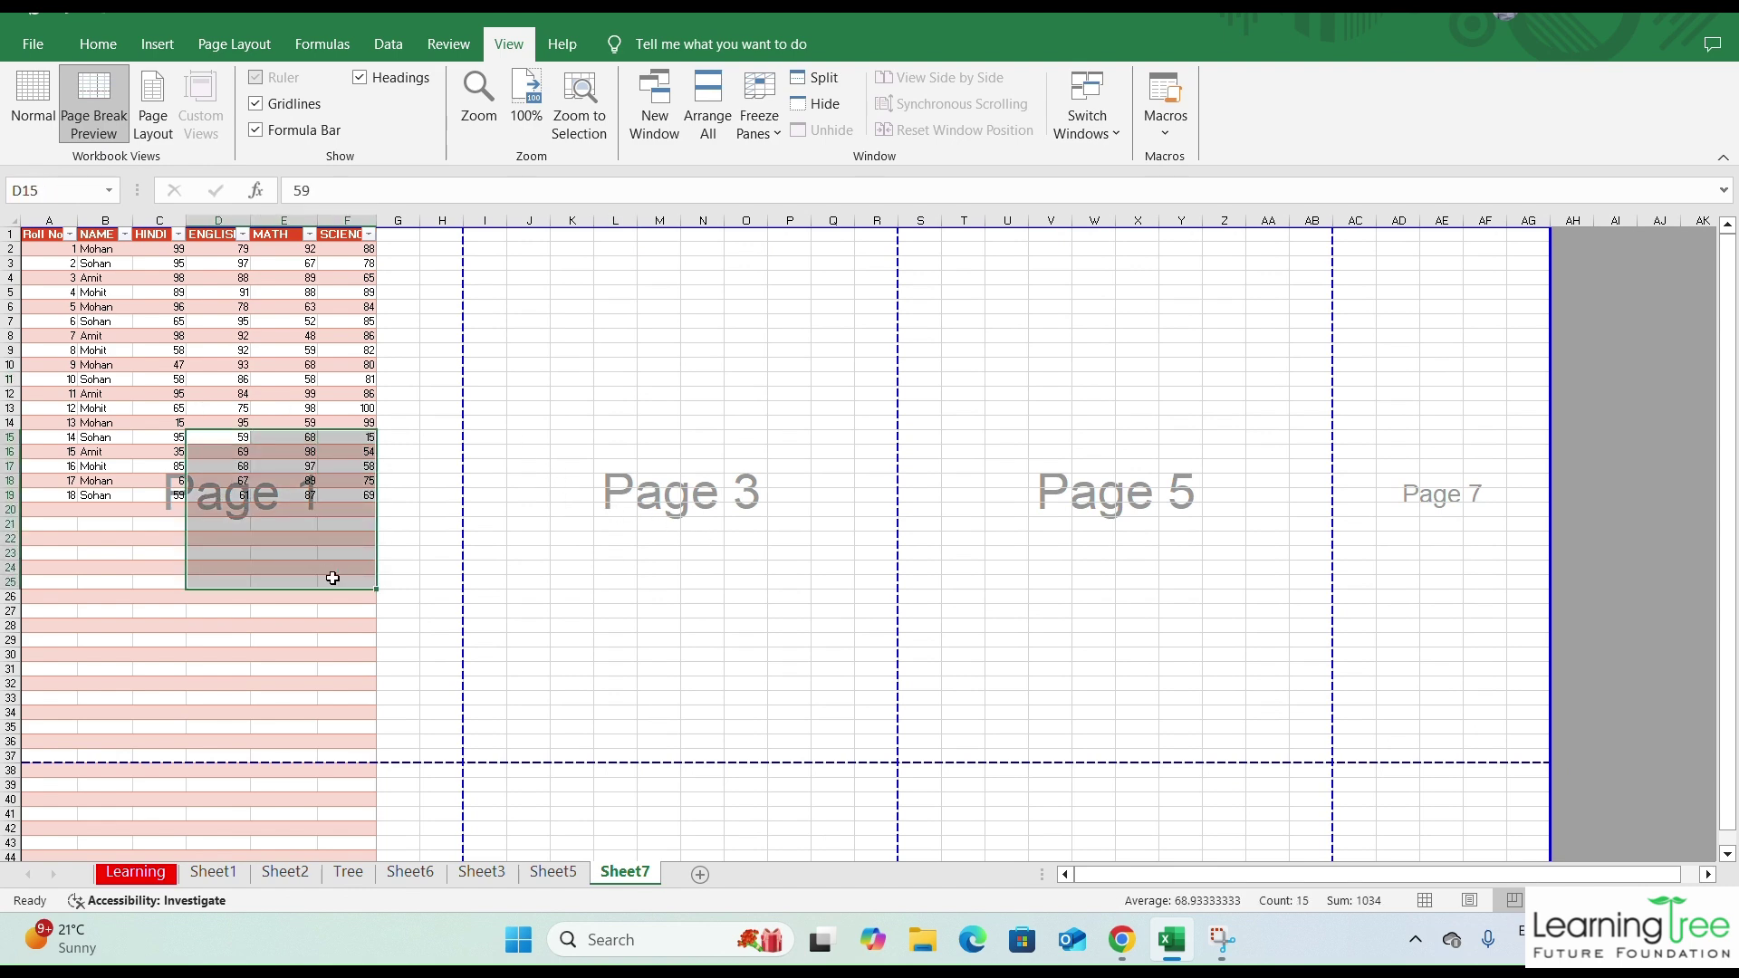
scroll(389, 555, down, 6)
drag(155, 581, 399, 685)
scroll(538, 593, up, 3)
drag(652, 324, 790, 422)
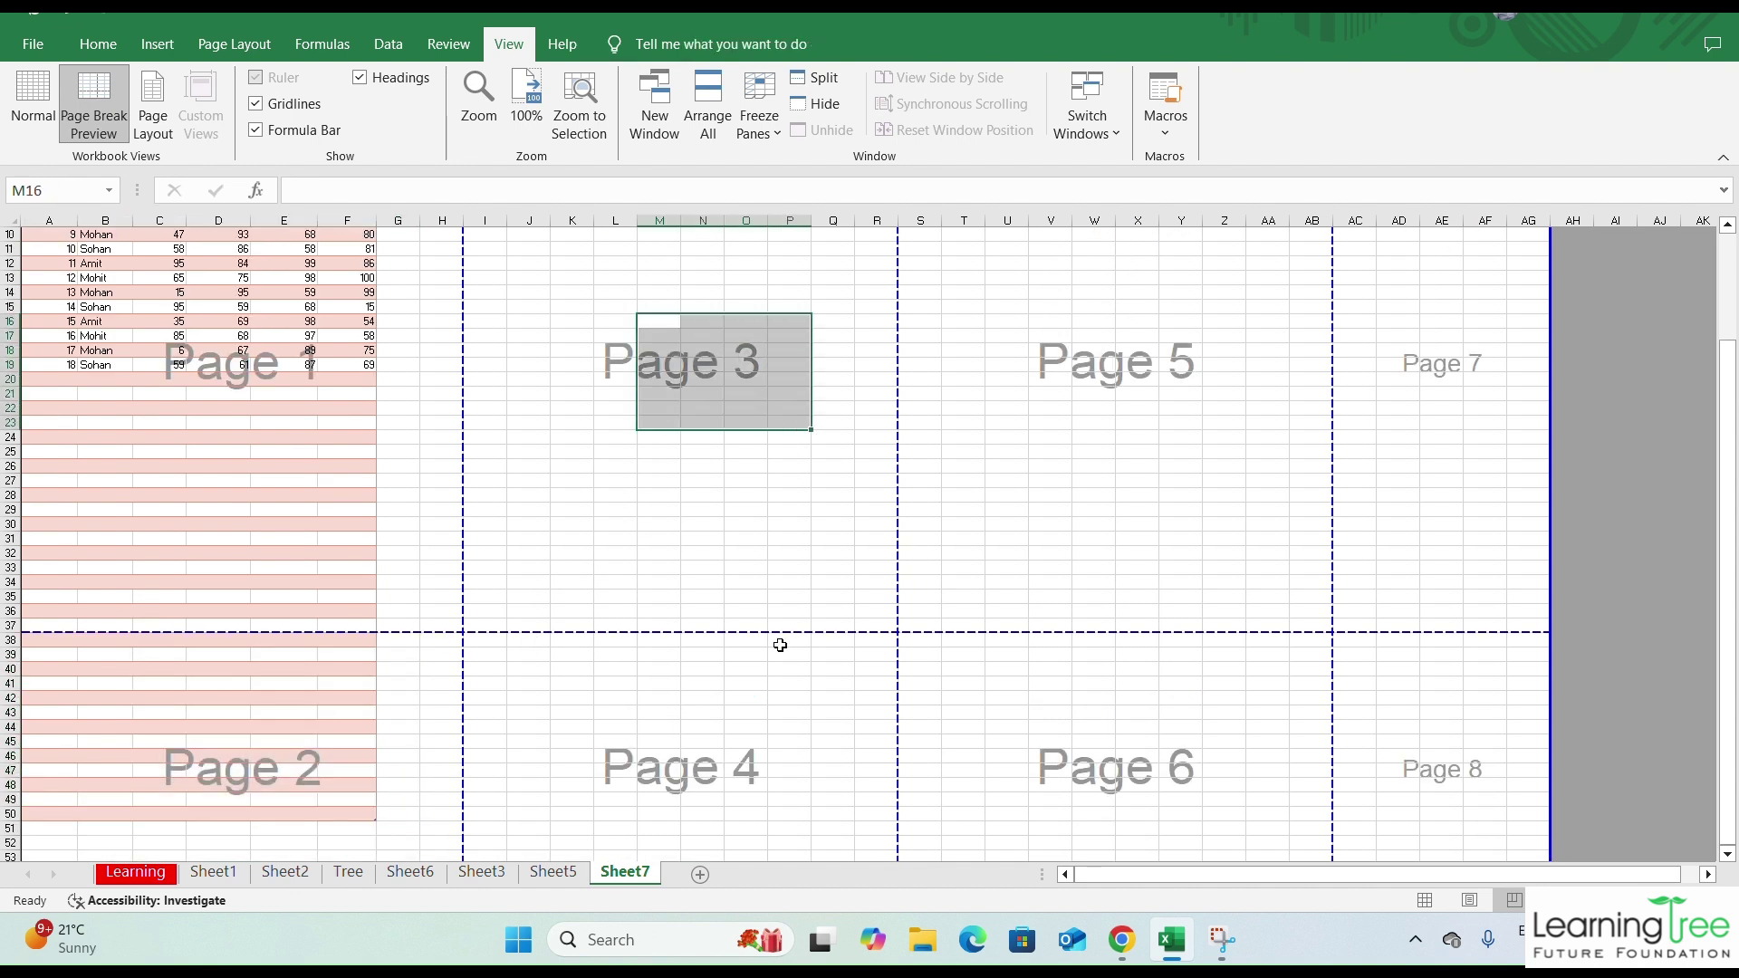
drag(657, 726, 790, 799)
drag(1094, 337, 1182, 436)
drag(1127, 718, 1177, 761)
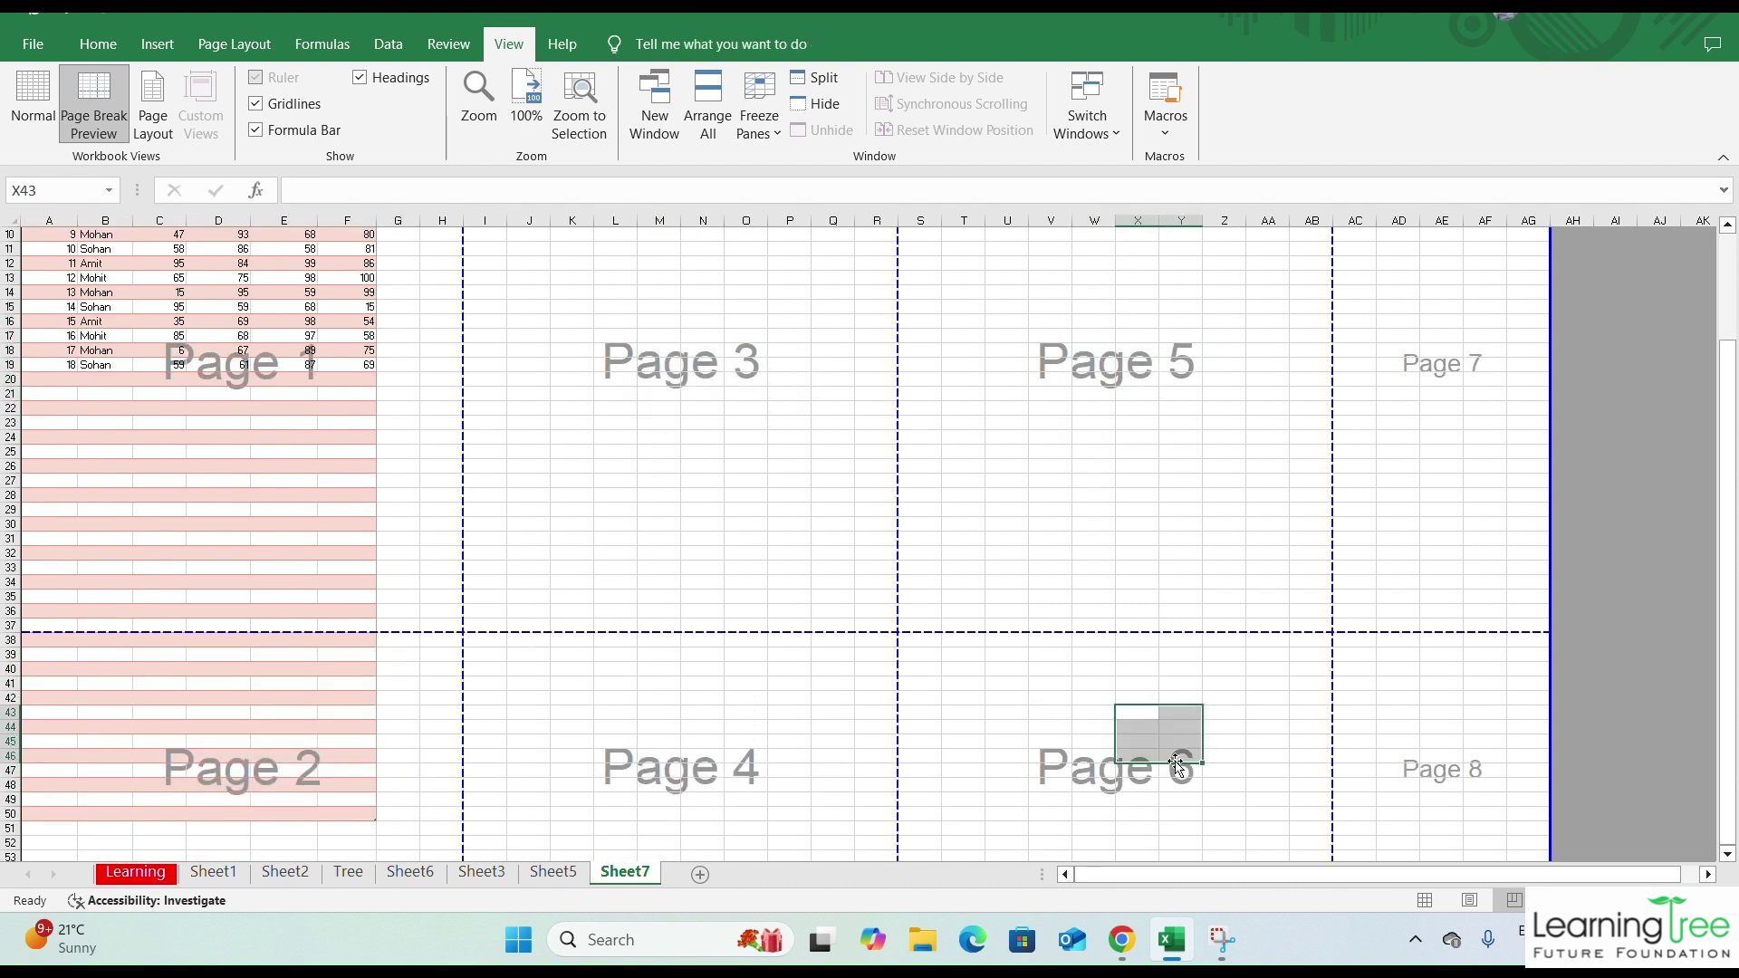
- Extend the printed area downward past row 92 to add a third row of pages
scroll(1138, 547, down, 7)
drag(849, 602, 875, 837)
scroll(722, 639, up, 13)
scroll(721, 639, up, 5)
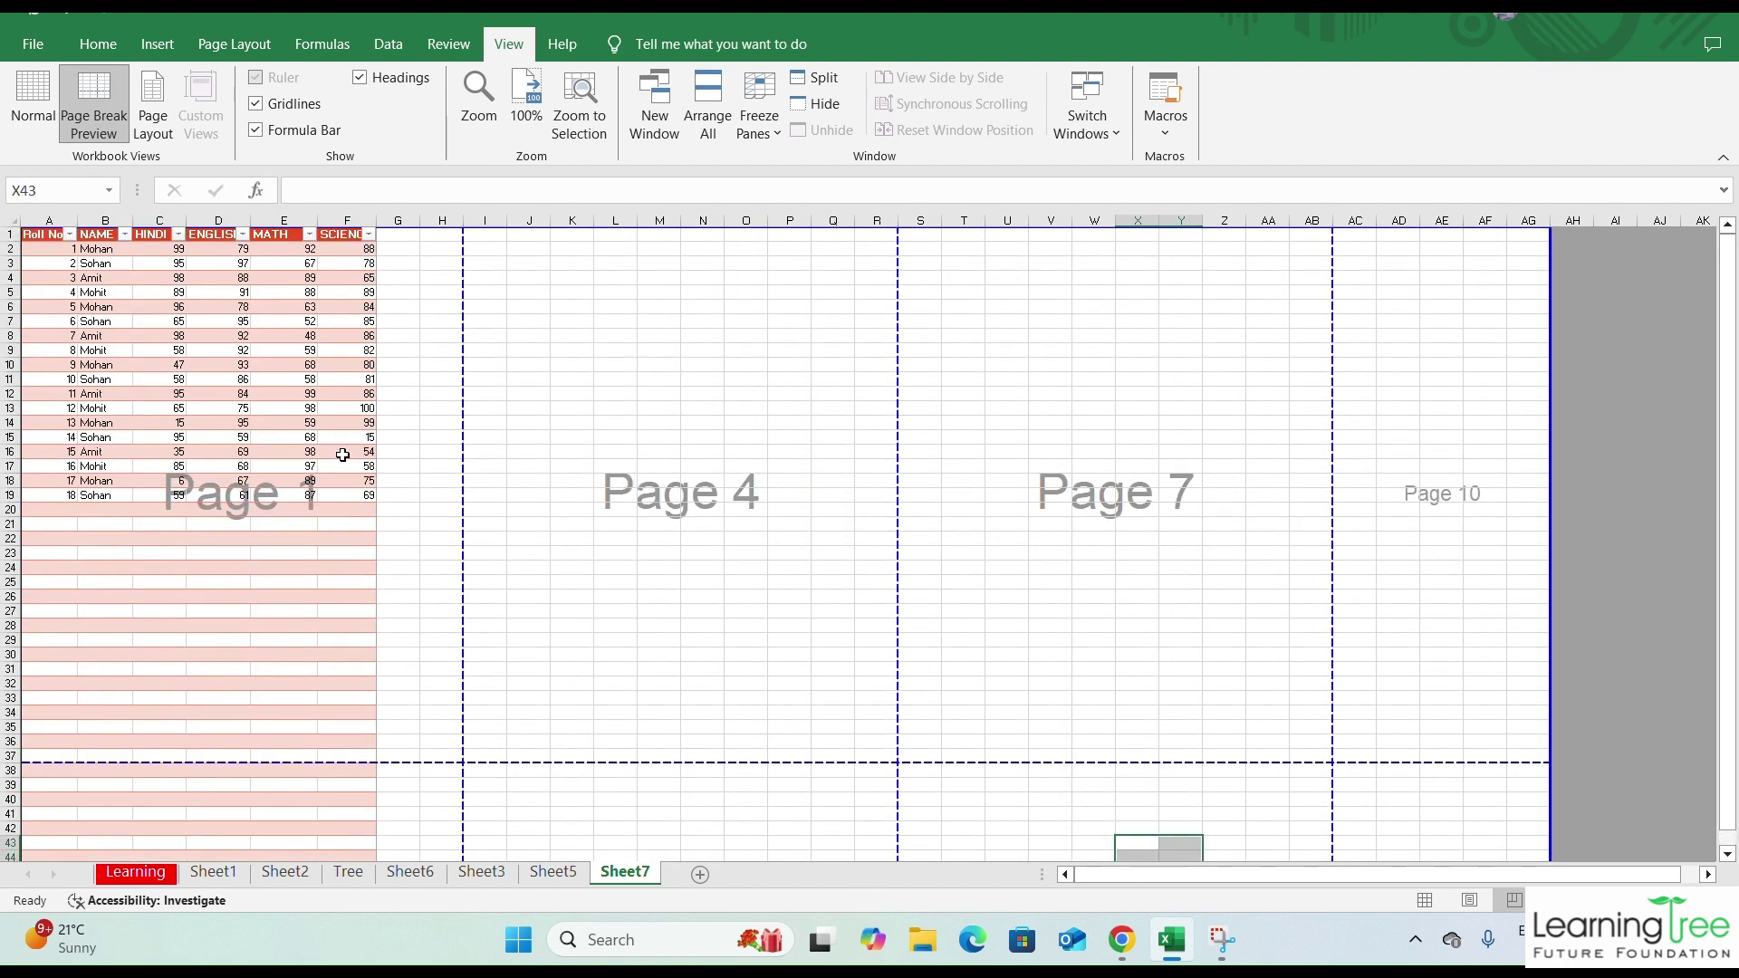
- Examine how the extended print area divides into pages and return to the page layout commands
scroll(287, 509, down, 11)
scroll(248, 579, down, 9)
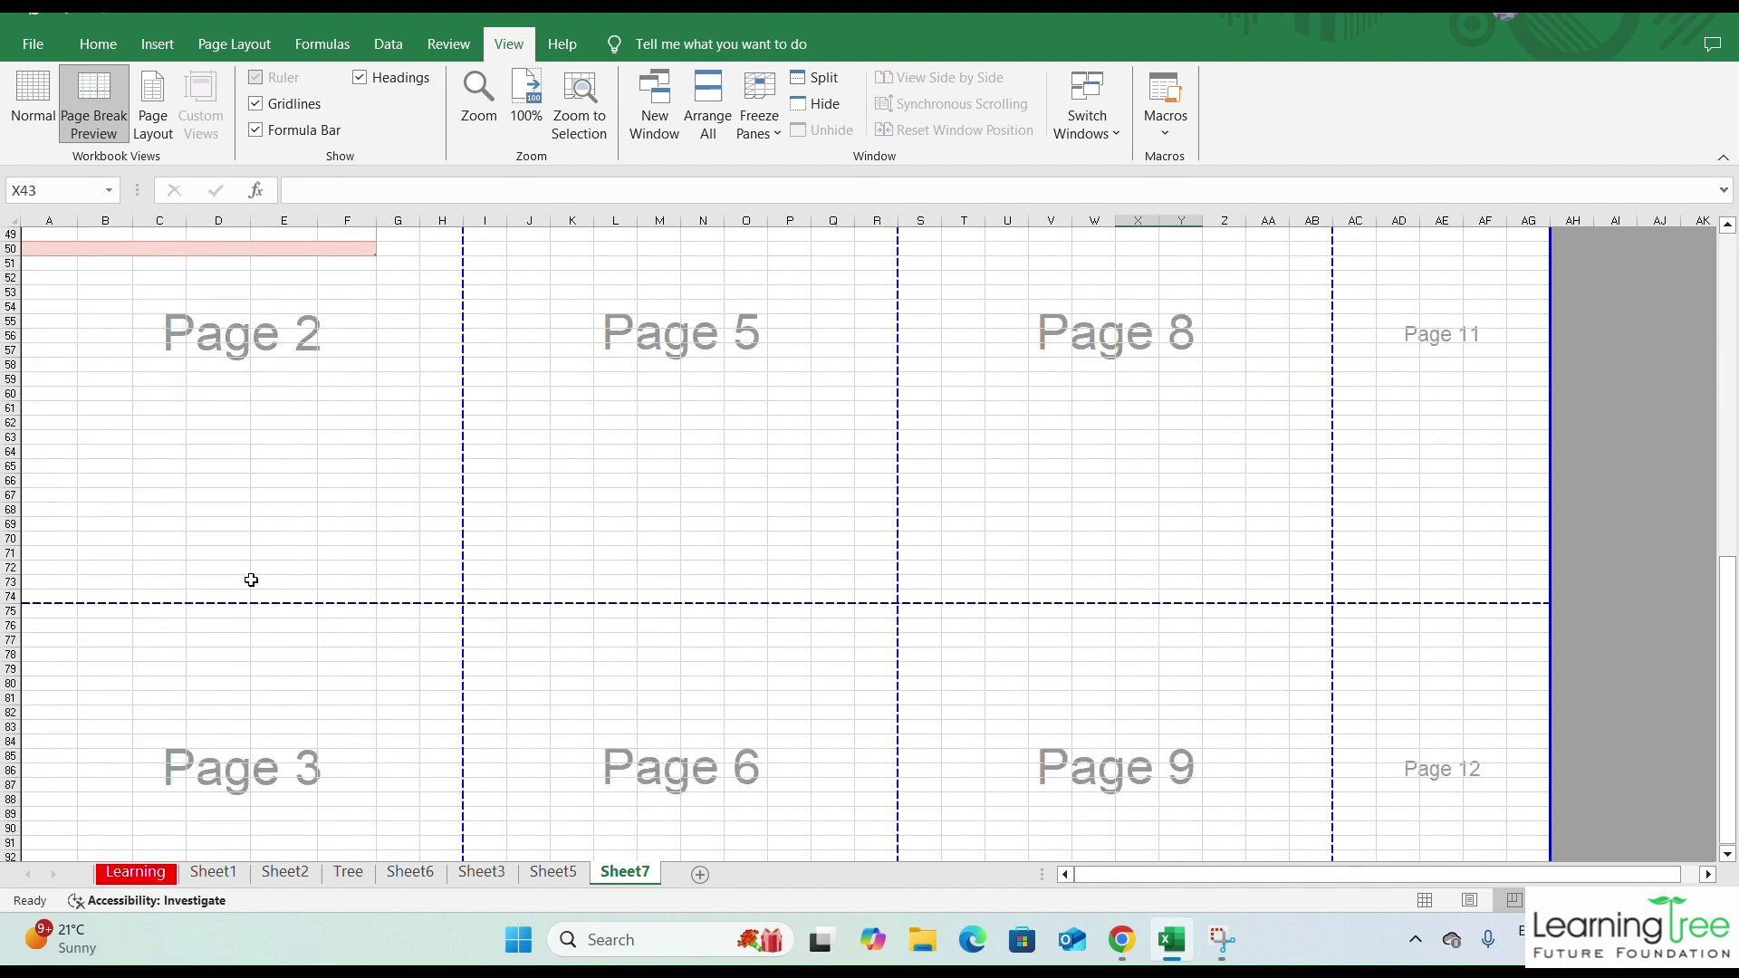
scroll(636, 415, up, 9)
scroll(682, 329, up, 5)
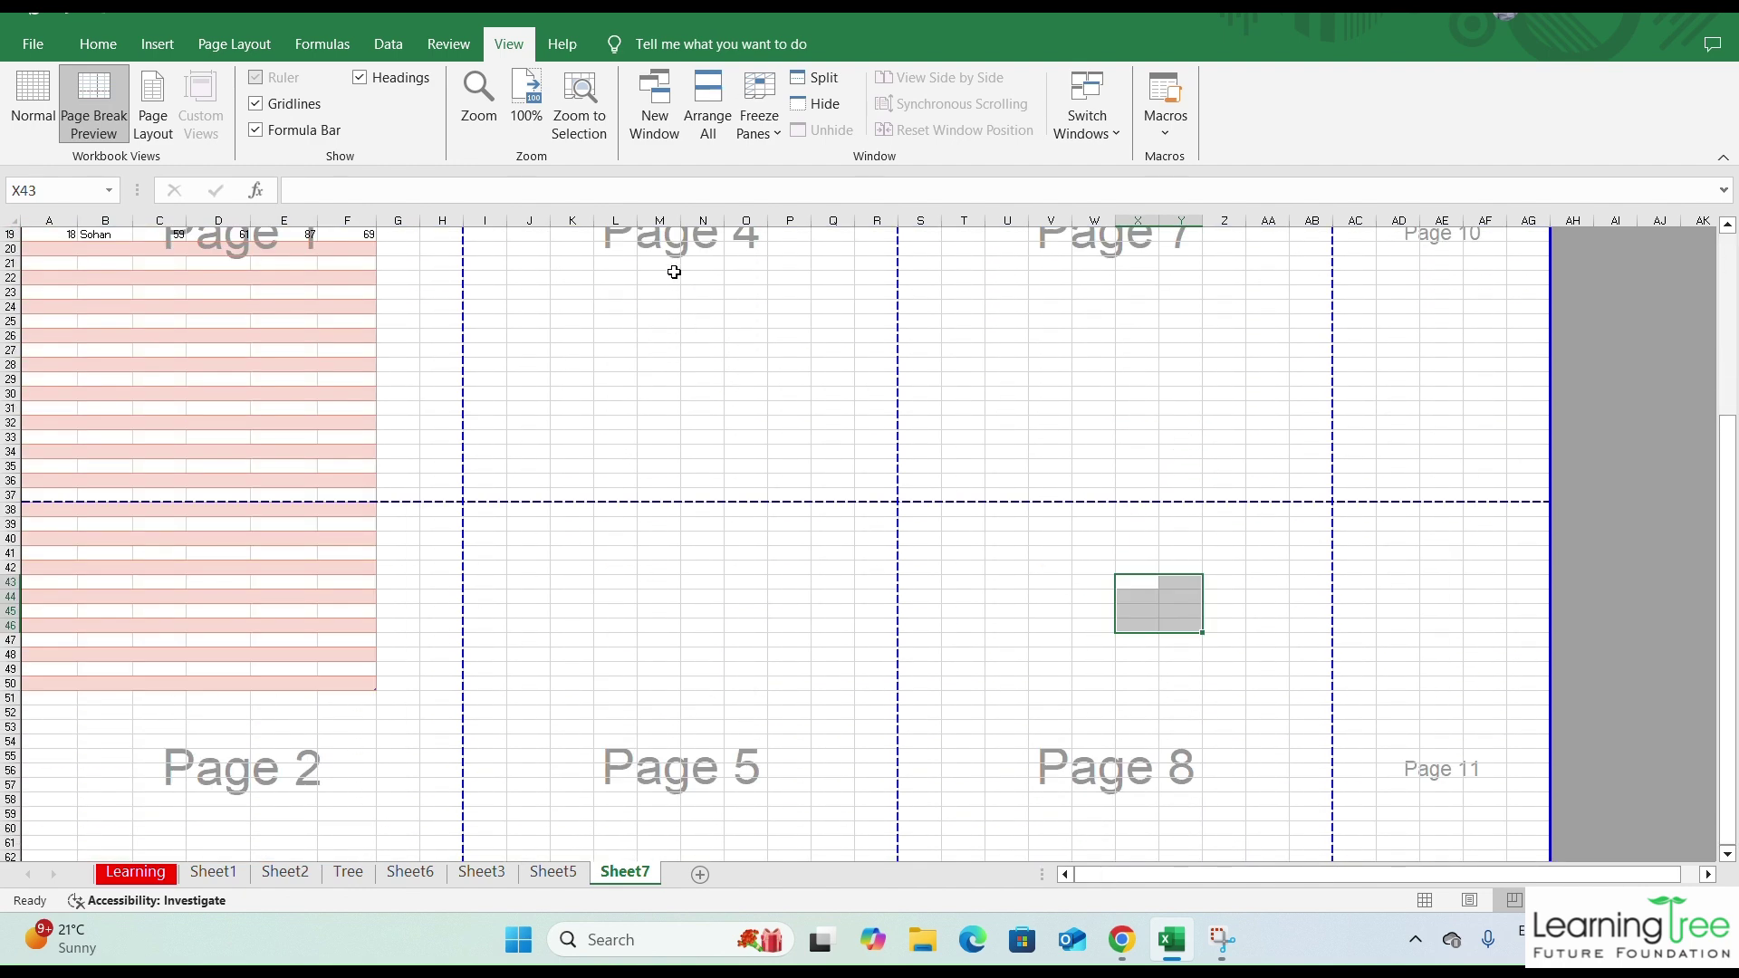
scroll(877, 640, down, 6)
scroll(1175, 412, up, 12)
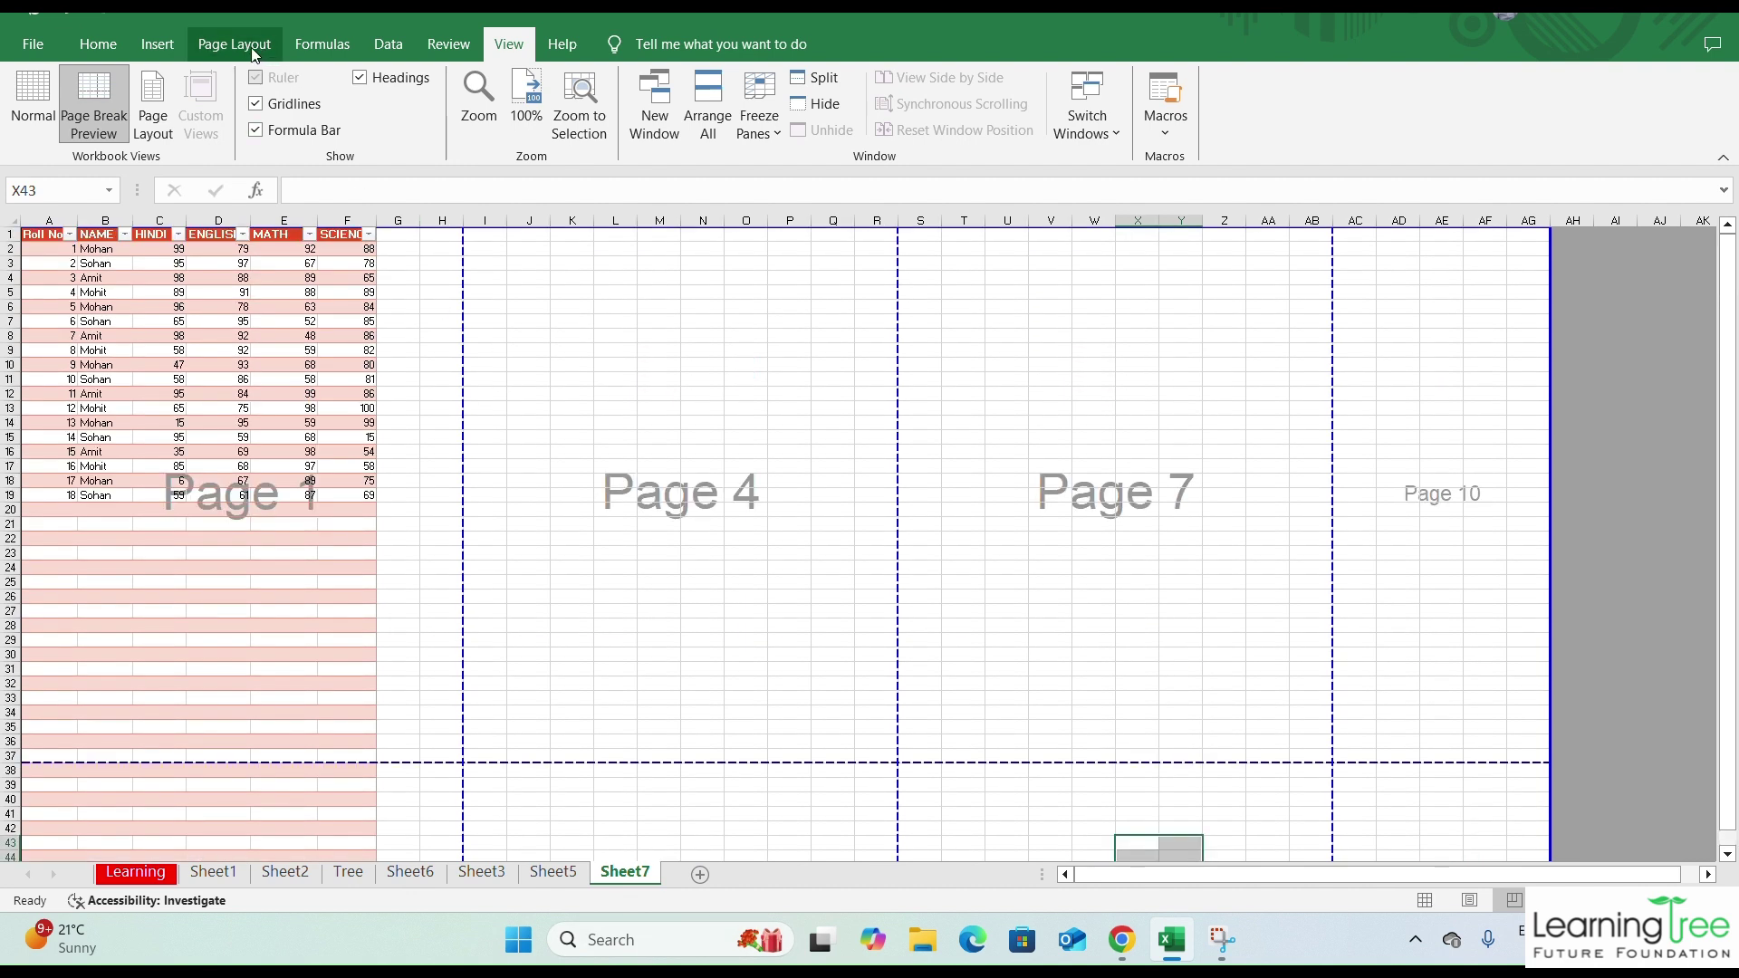
click(248, 52)
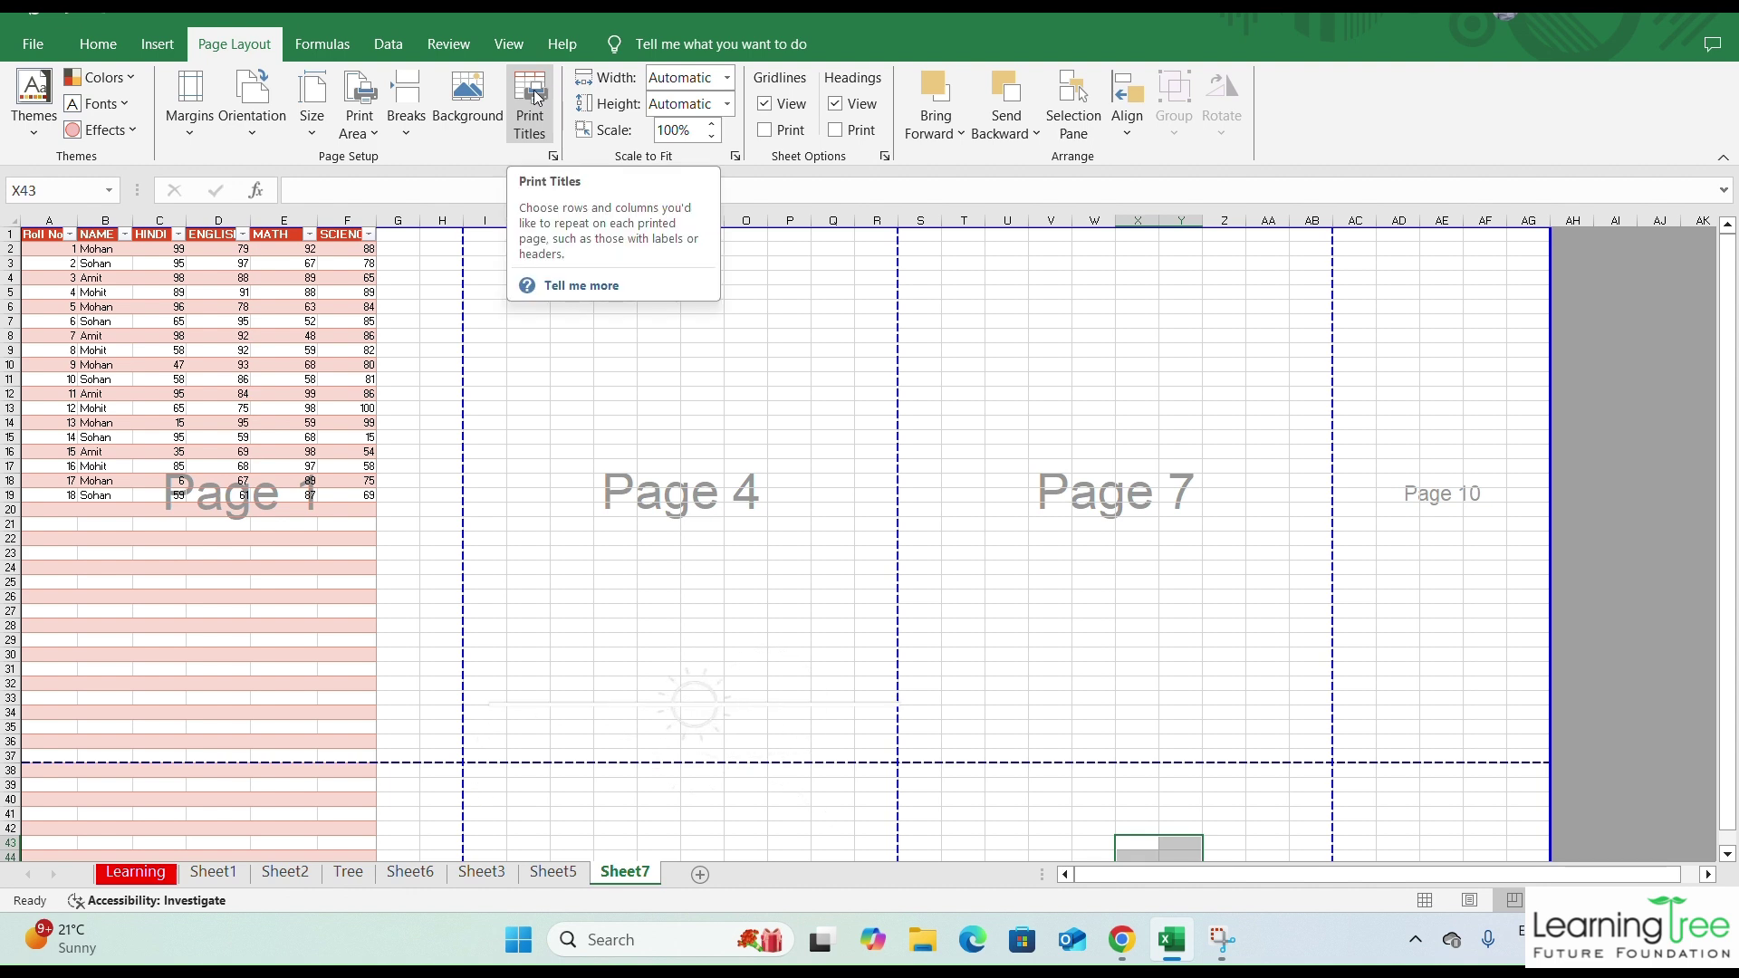
- Set the page order to Over, then down in the page setup and apply it
click(534, 102)
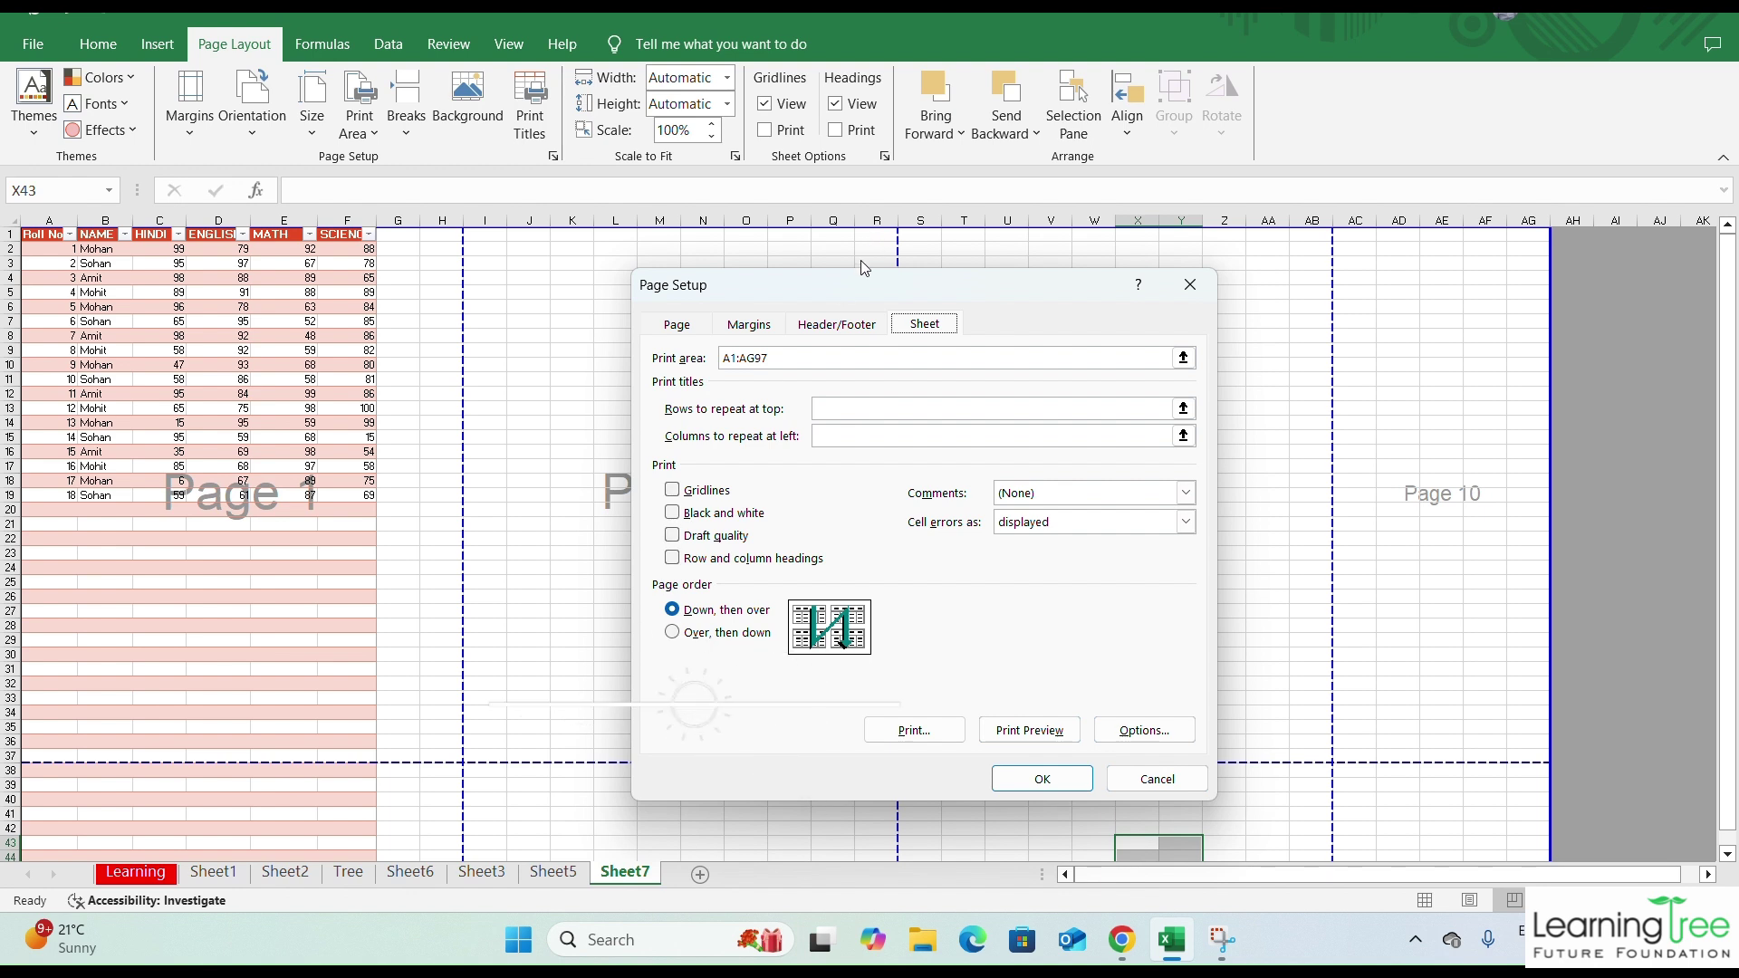
drag(838, 288, 1161, 245)
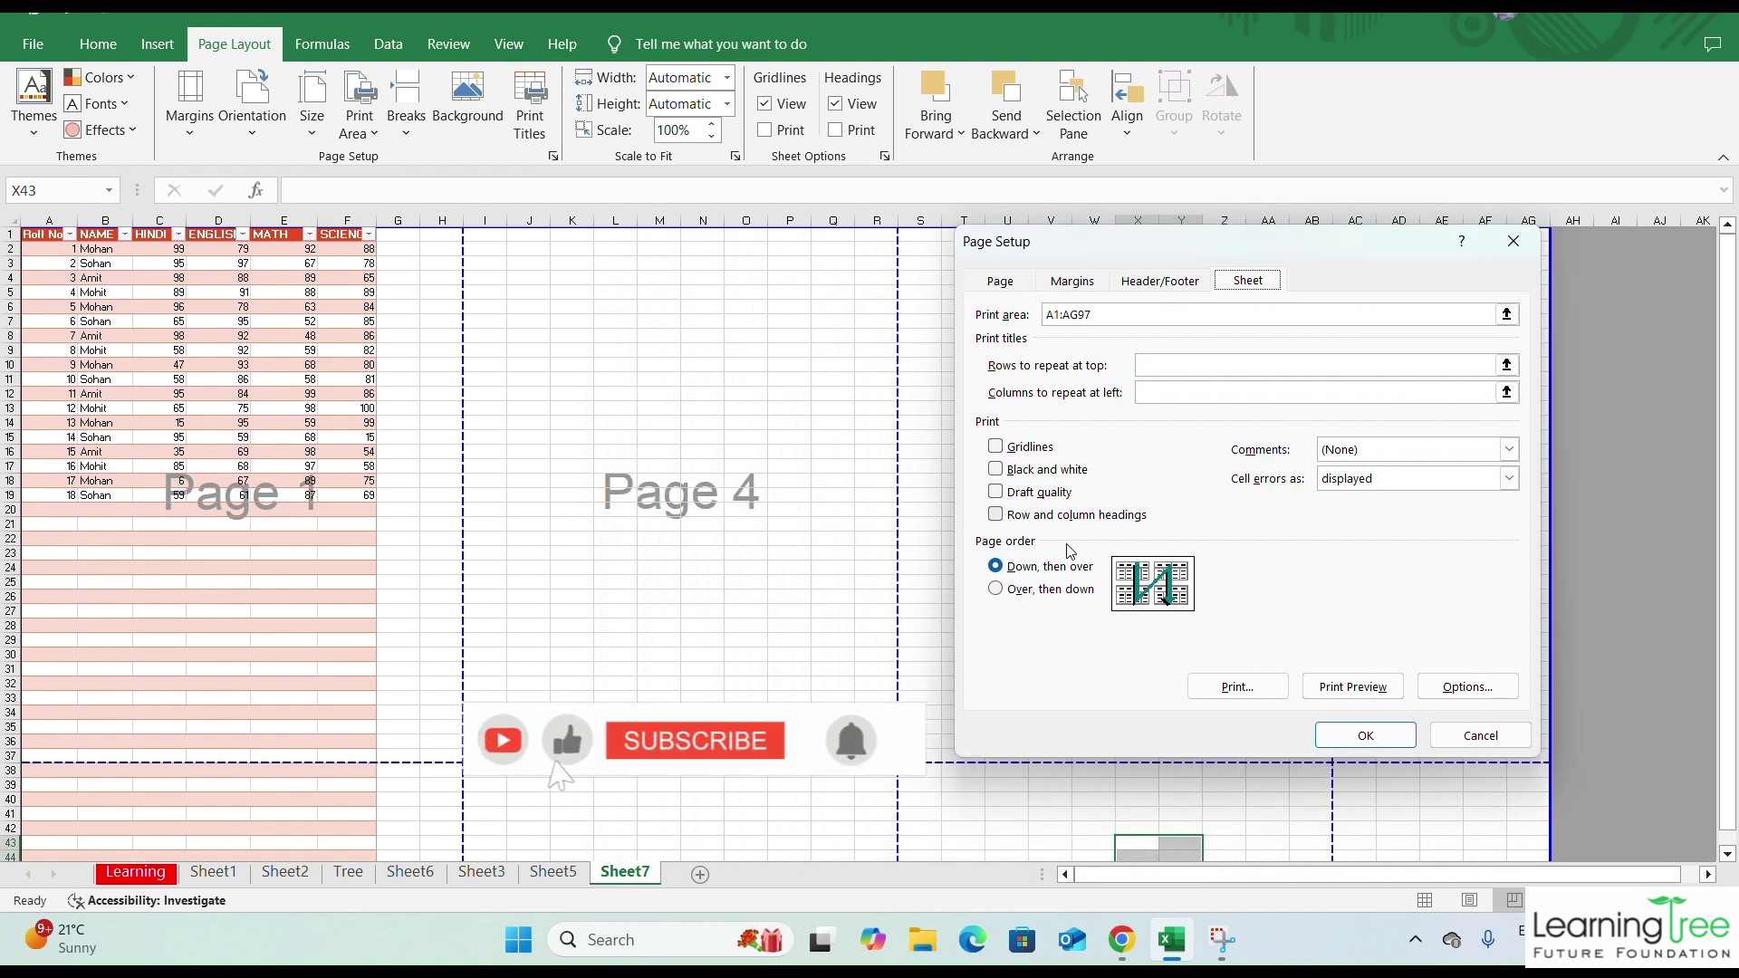
click(995, 588)
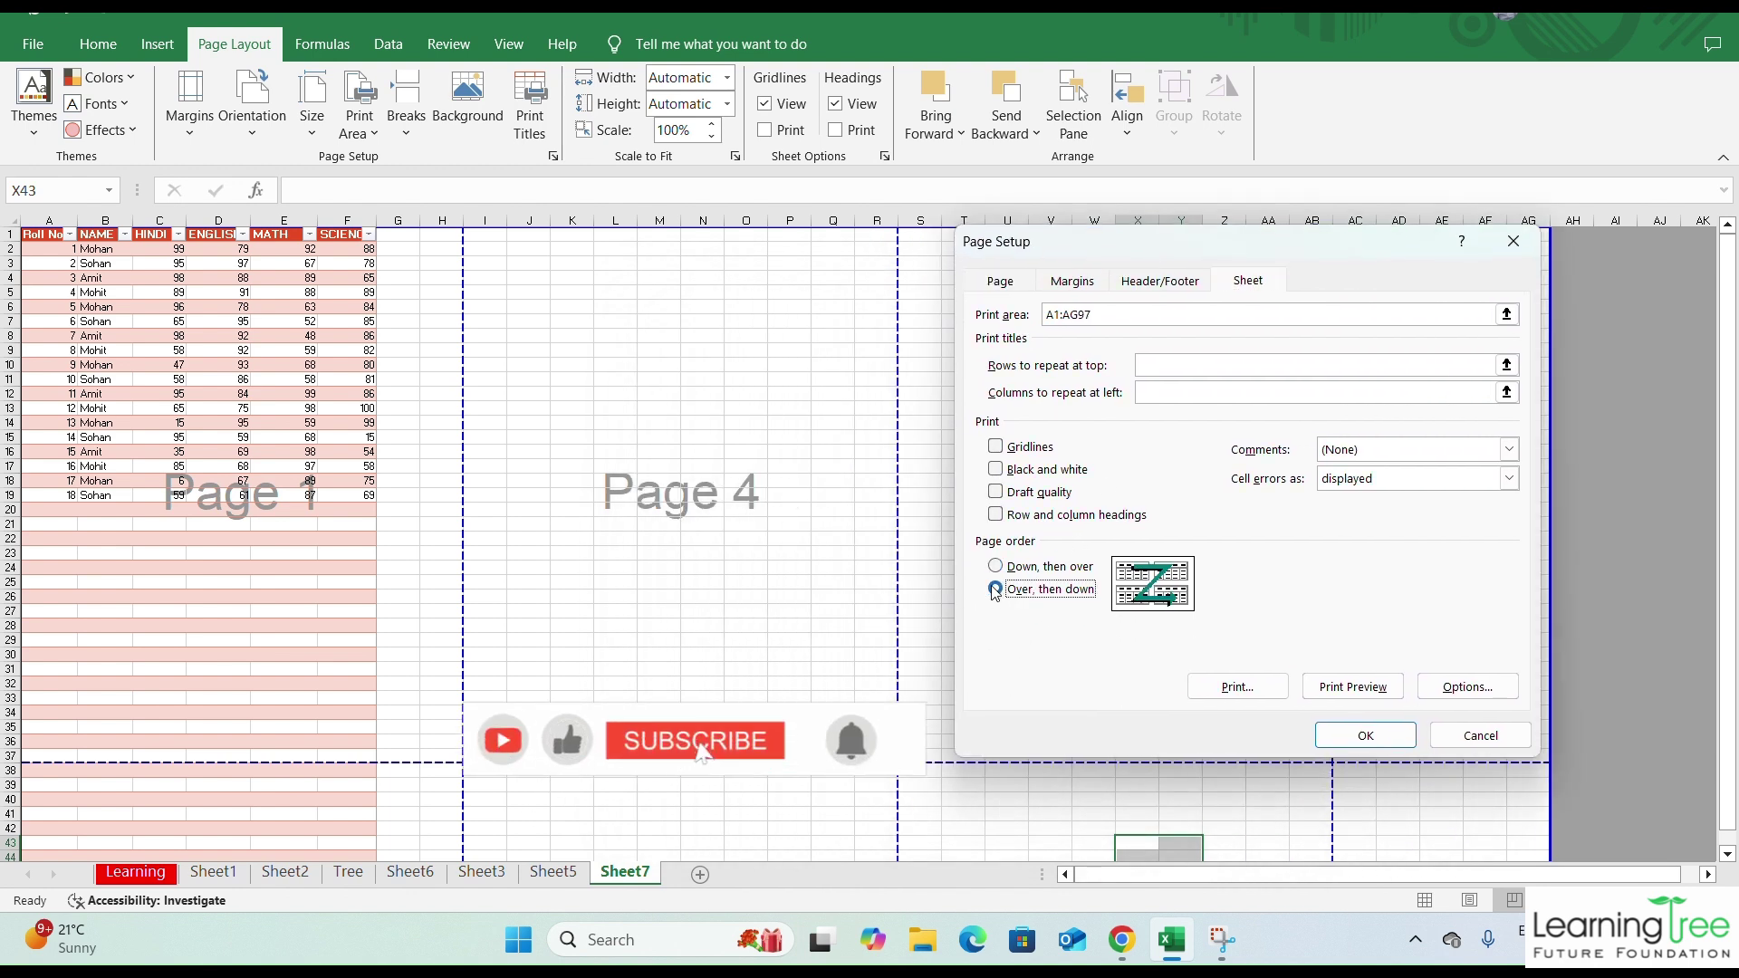
click(1361, 733)
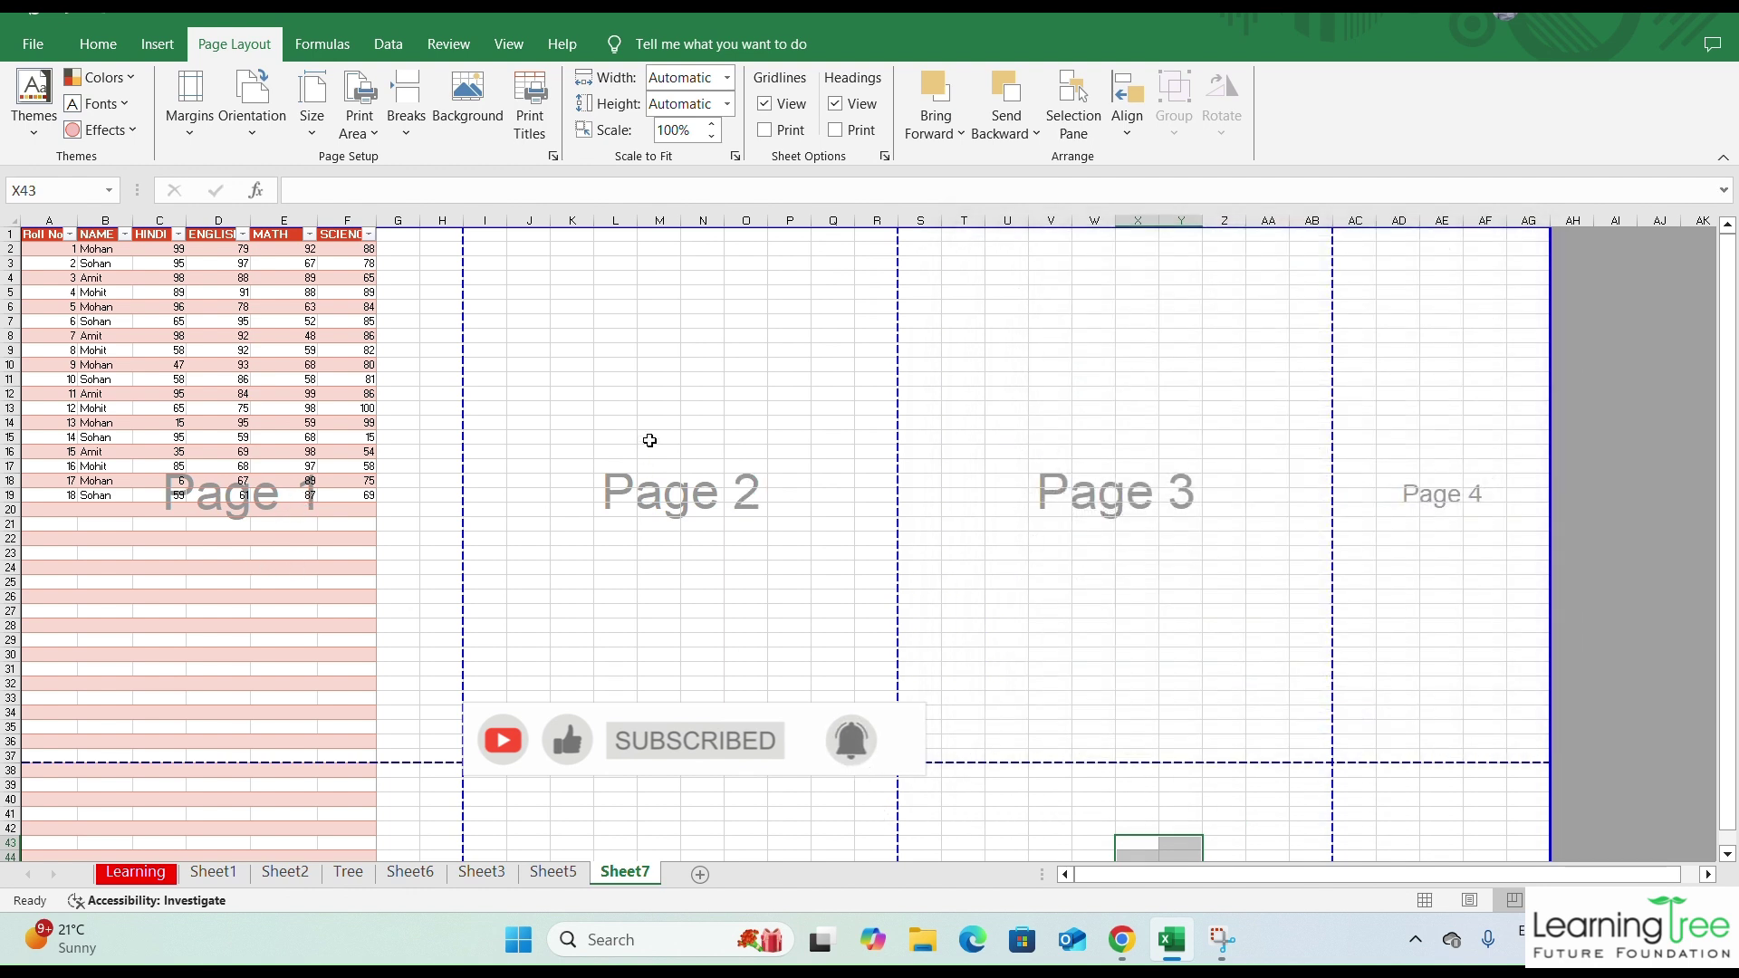
- Select cell blocks on pages 2 to 4 and across the first row of pages to examine the page numbering
drag(649, 440, 811, 544)
drag(1032, 418, 1290, 543)
drag(1380, 434, 1455, 505)
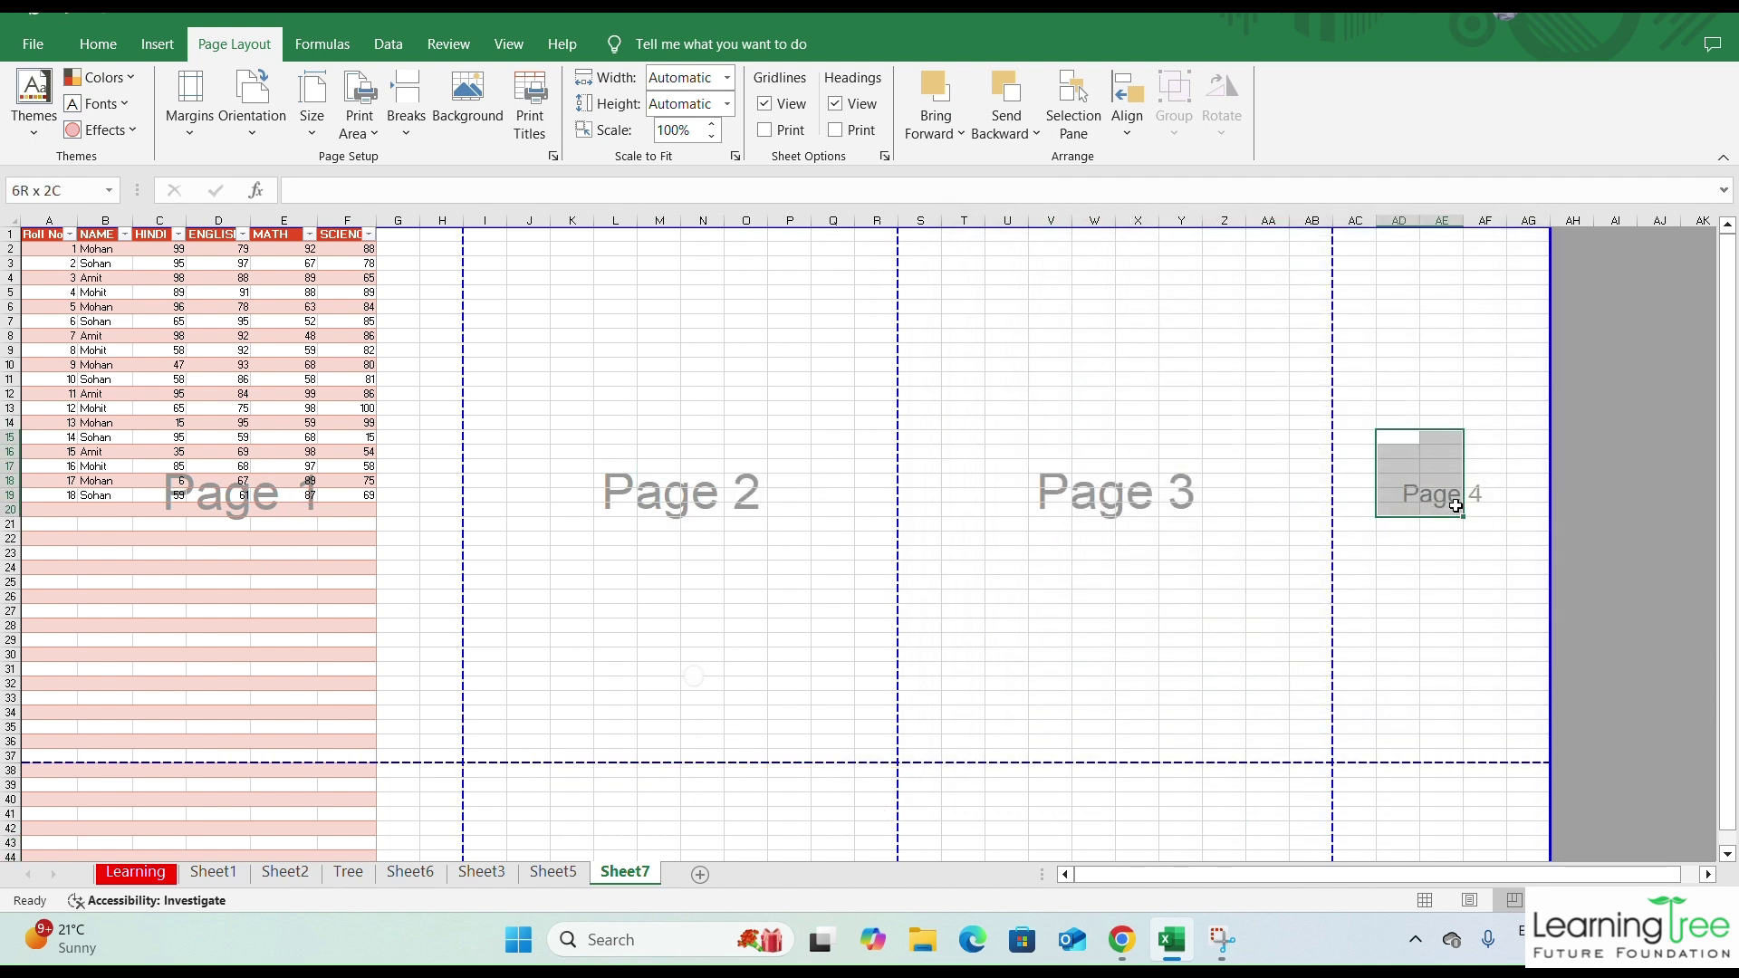
drag(138, 439, 1479, 477)
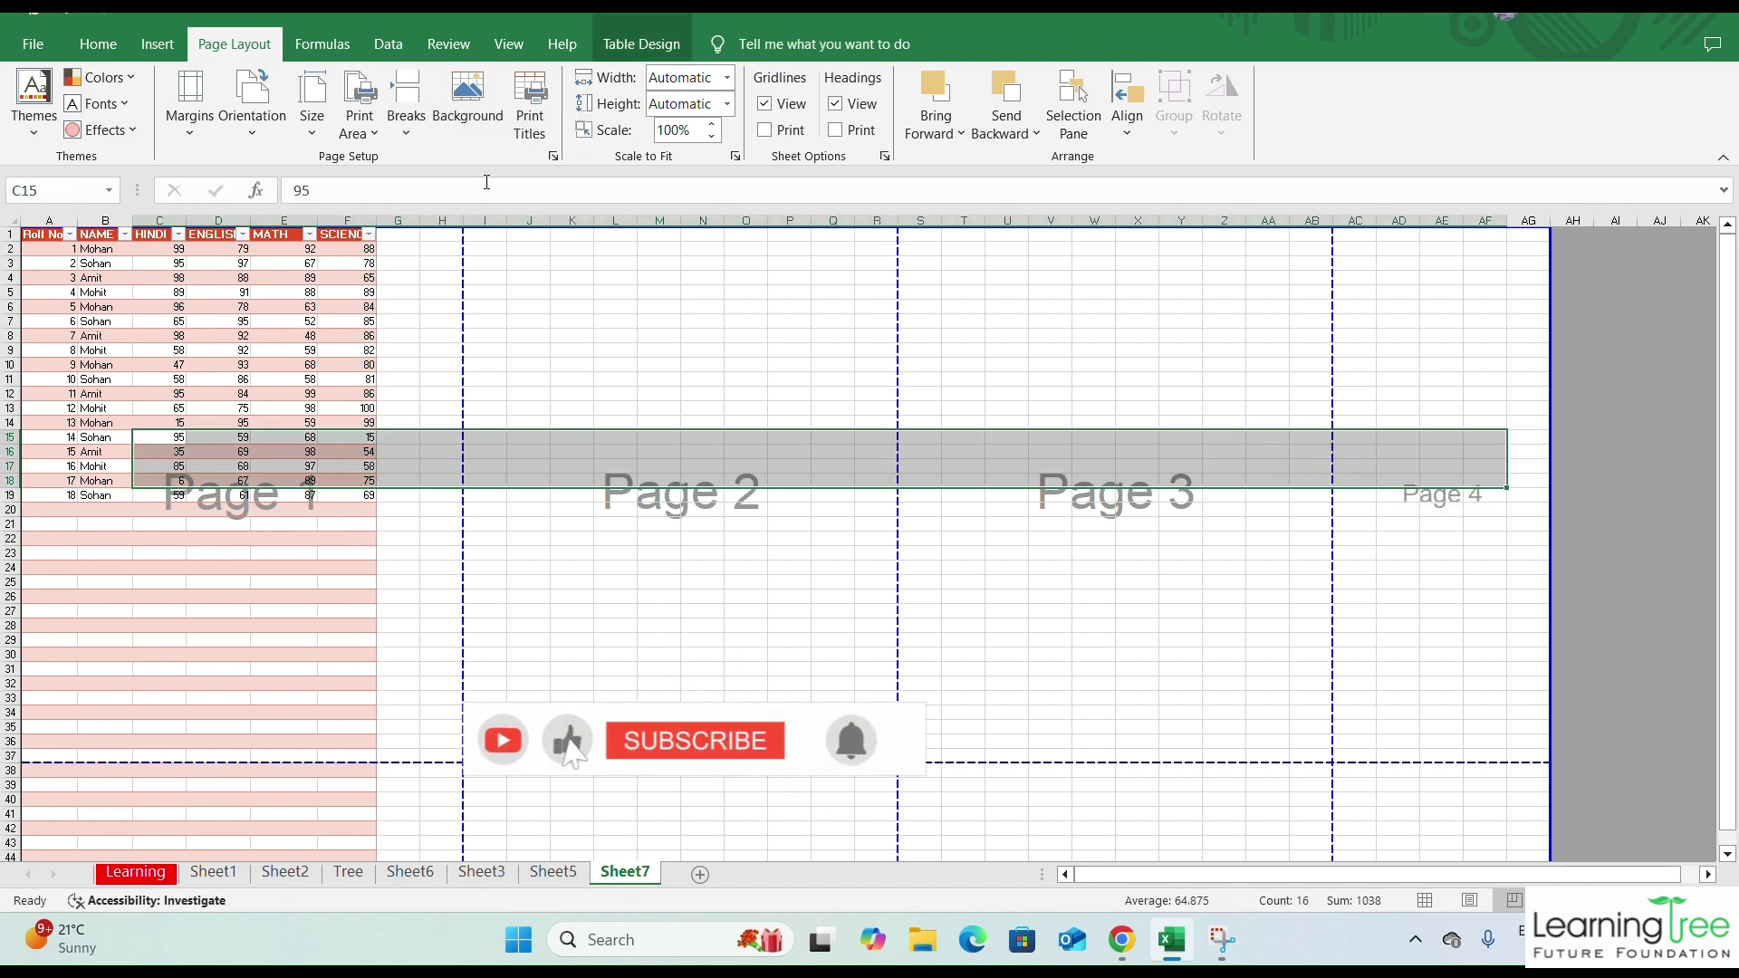
- Set the page order back to Down, then over and examine the page numbering down the sheet
click(530, 104)
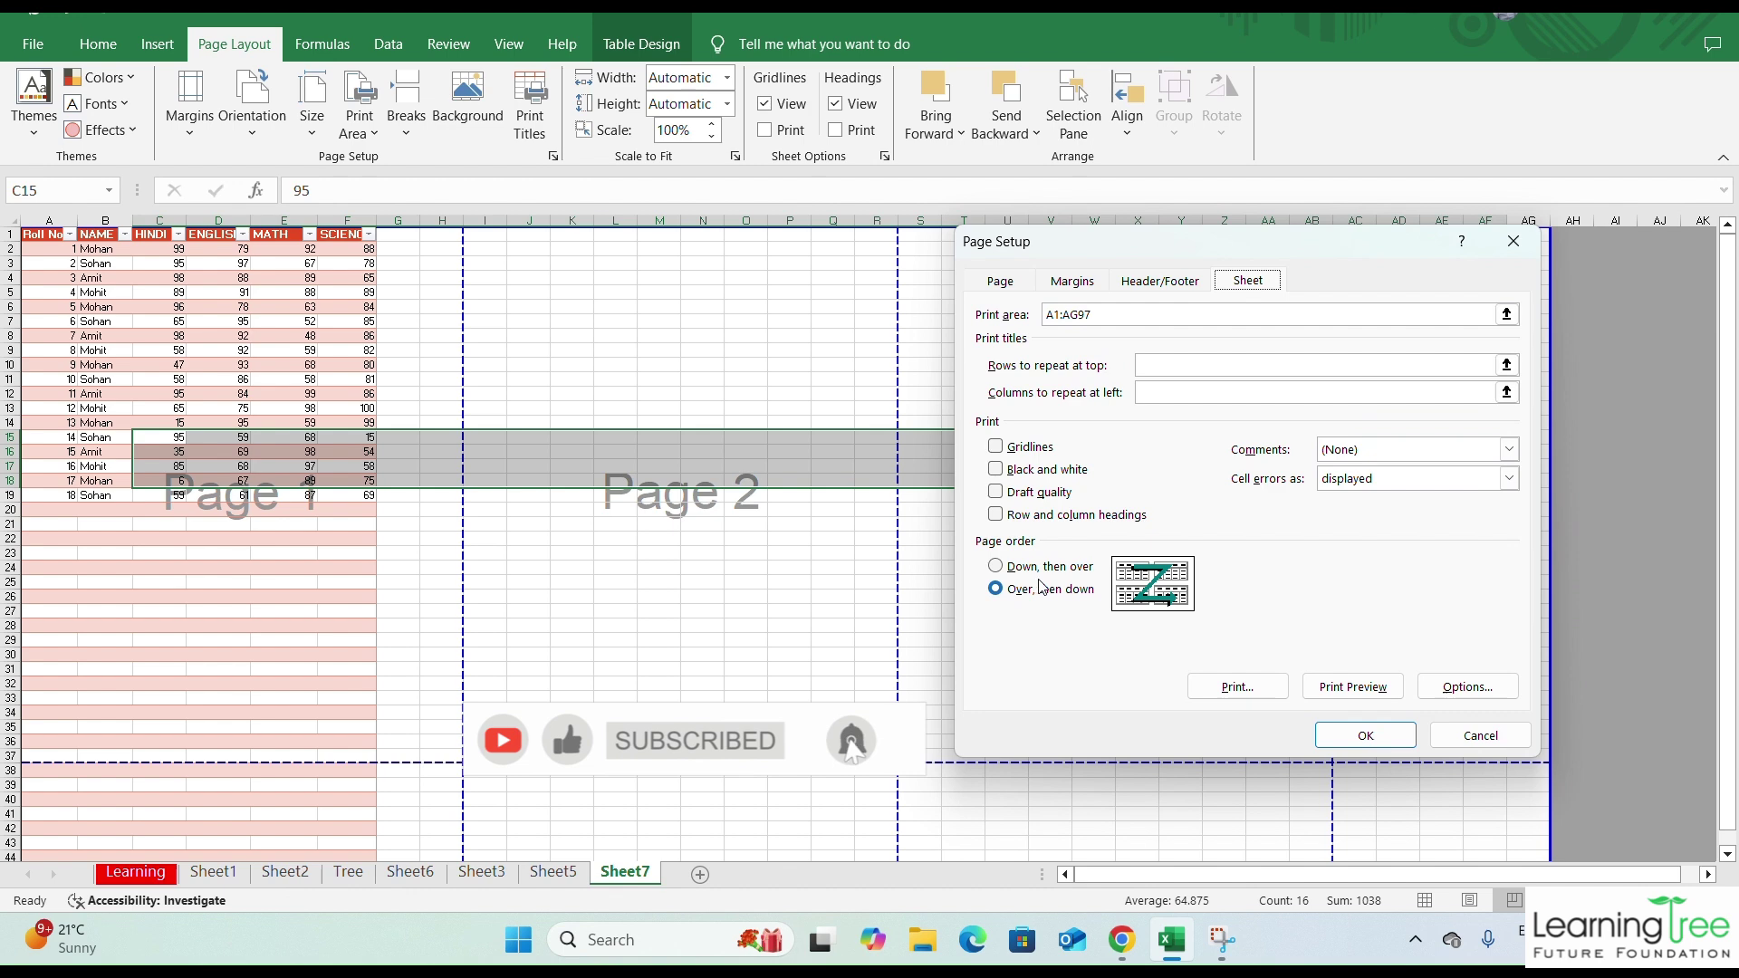
click(1007, 569)
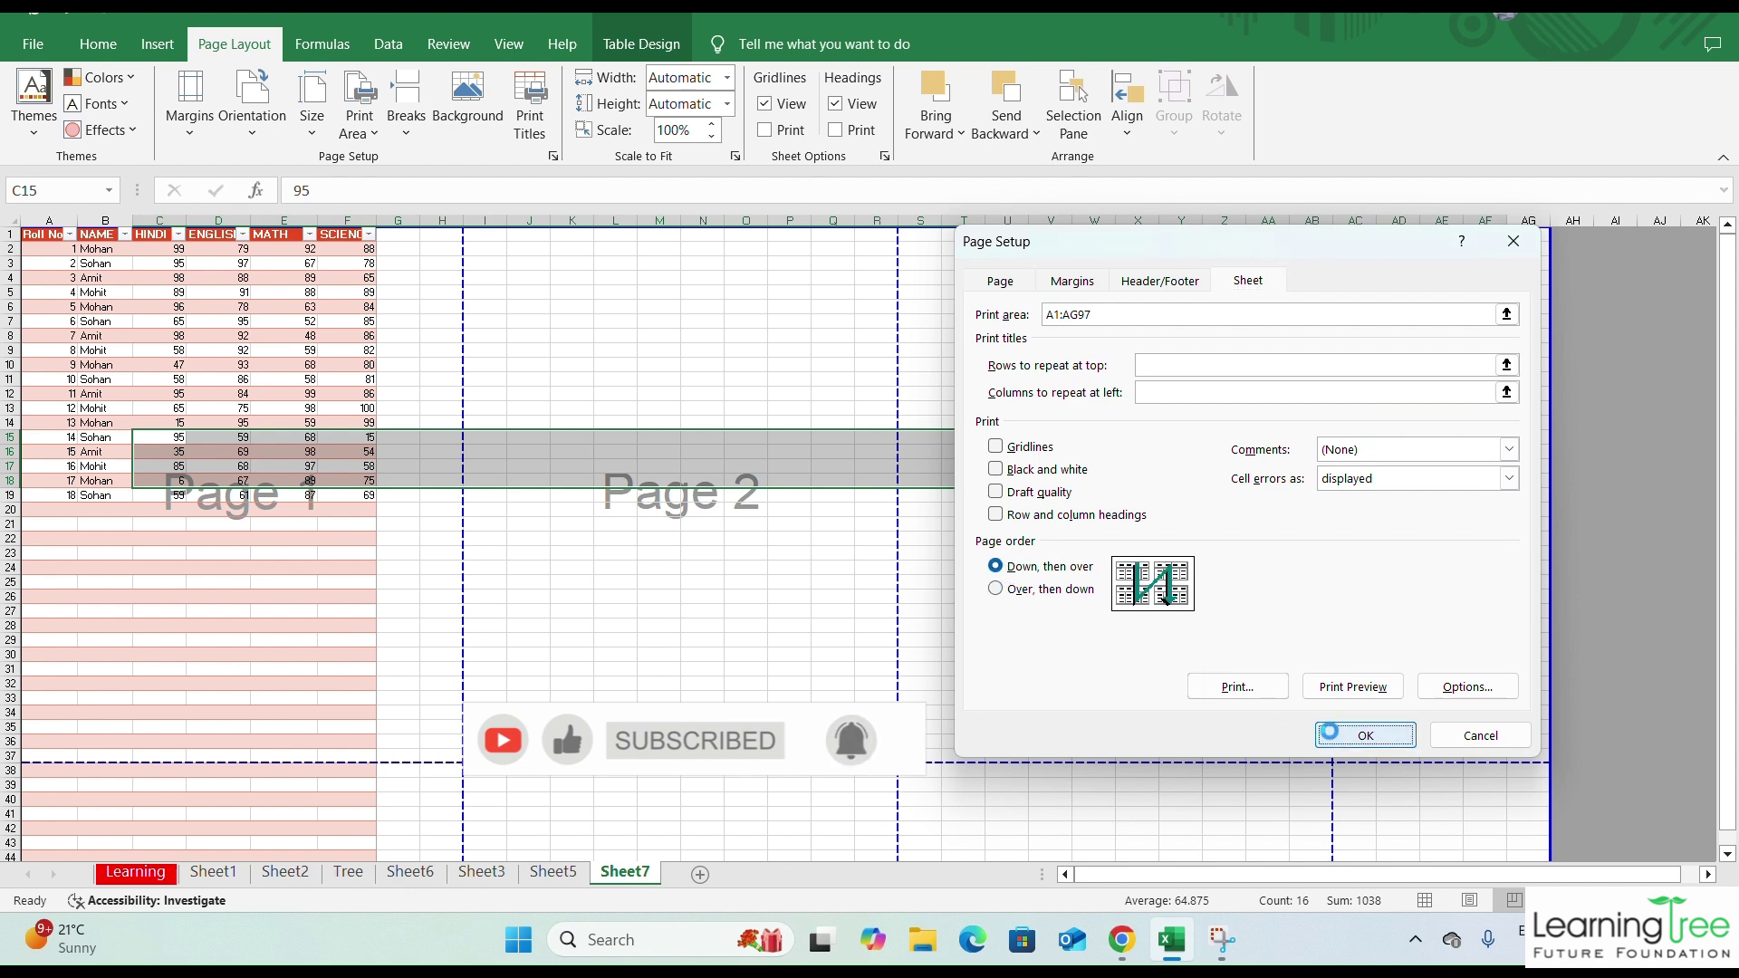
click(1335, 736)
drag(218, 408, 262, 845)
scroll(236, 706, down, 10)
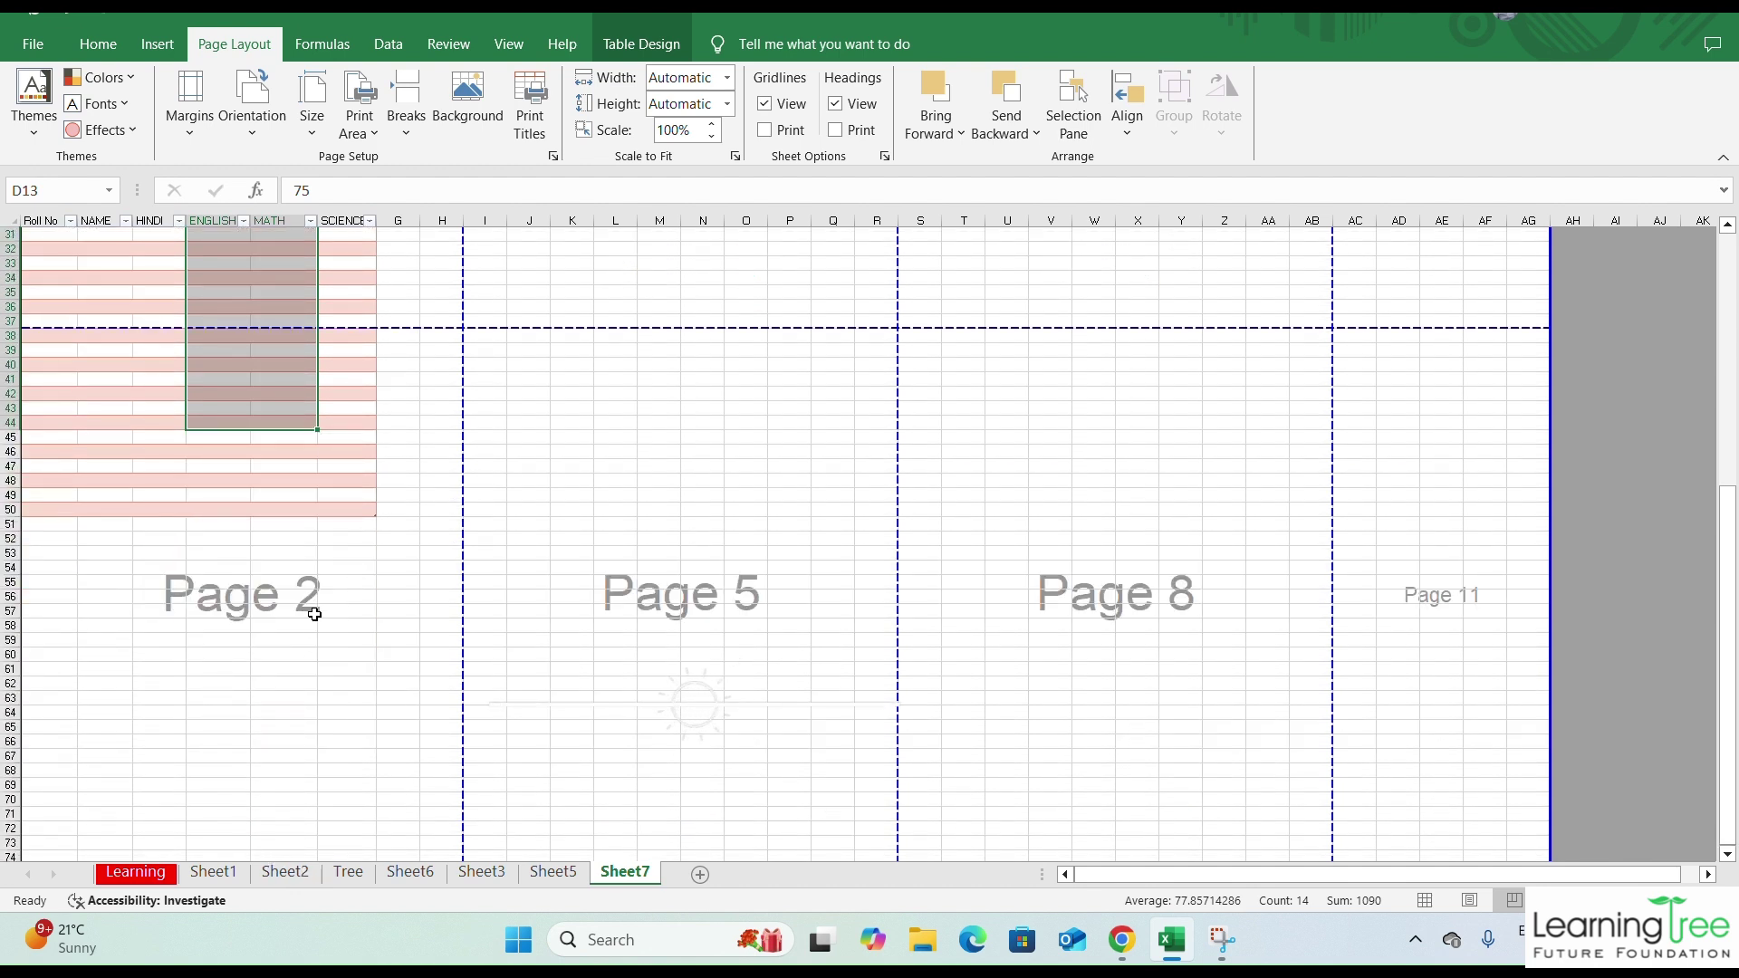
scroll(321, 461, up, 10)
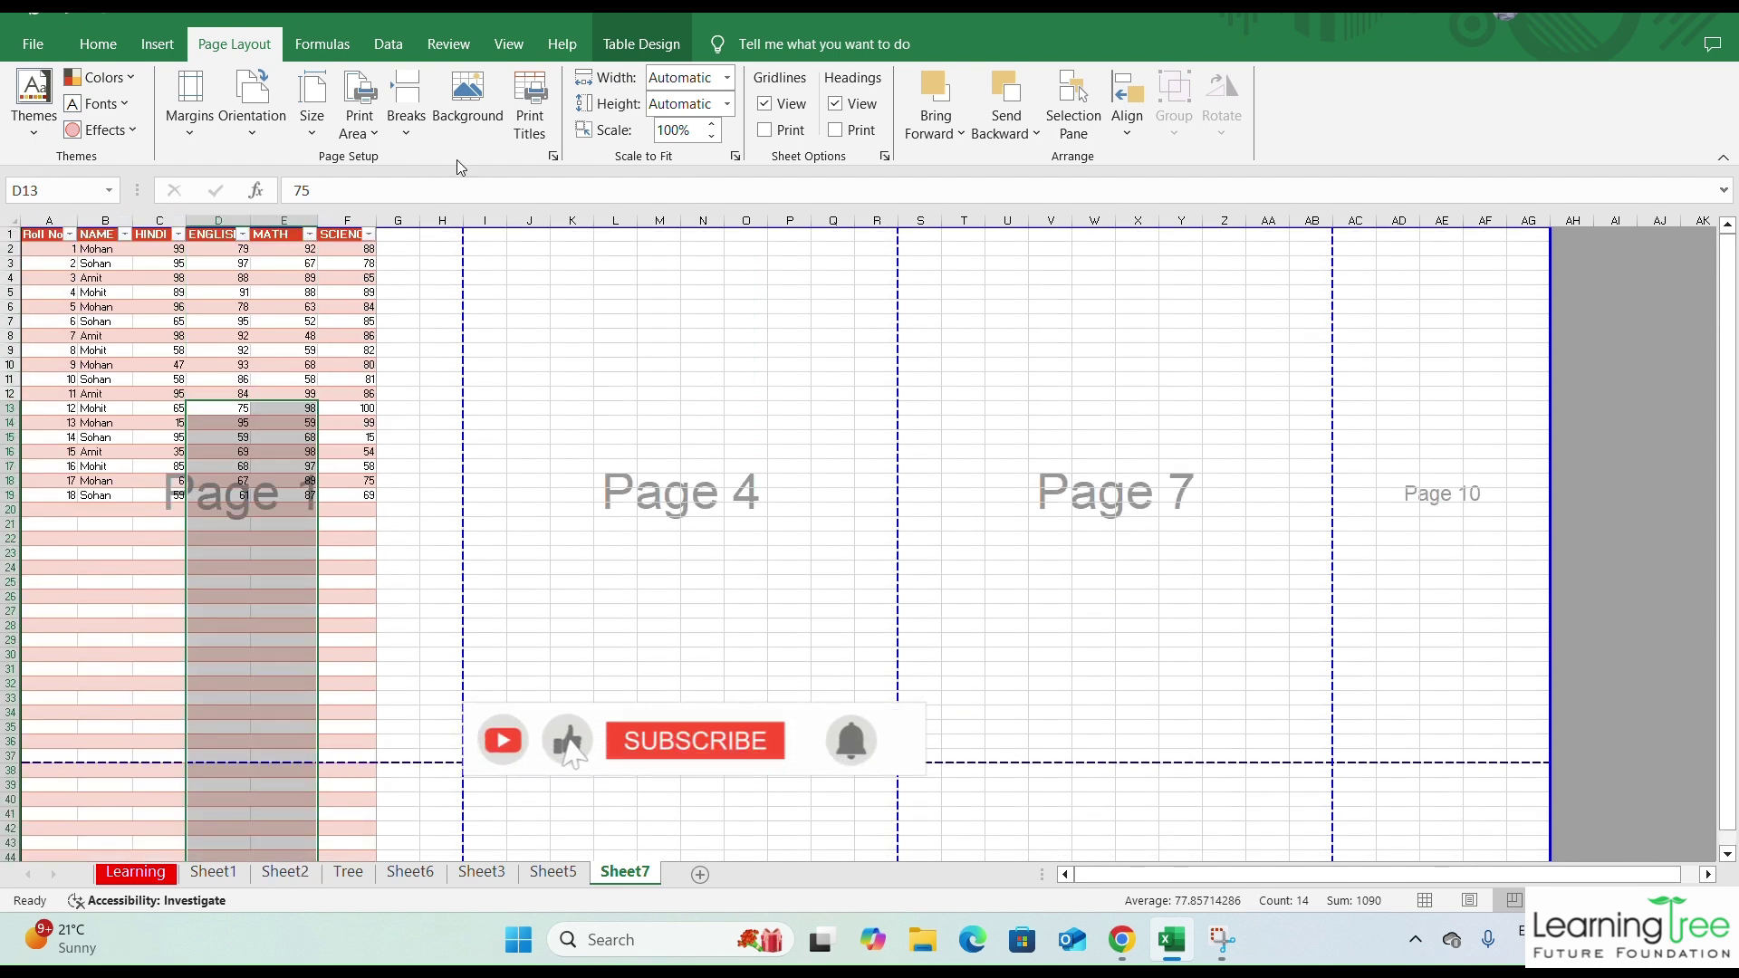
- Look over the sheet print options in the page setup and cancel without applying changes
click(530, 114)
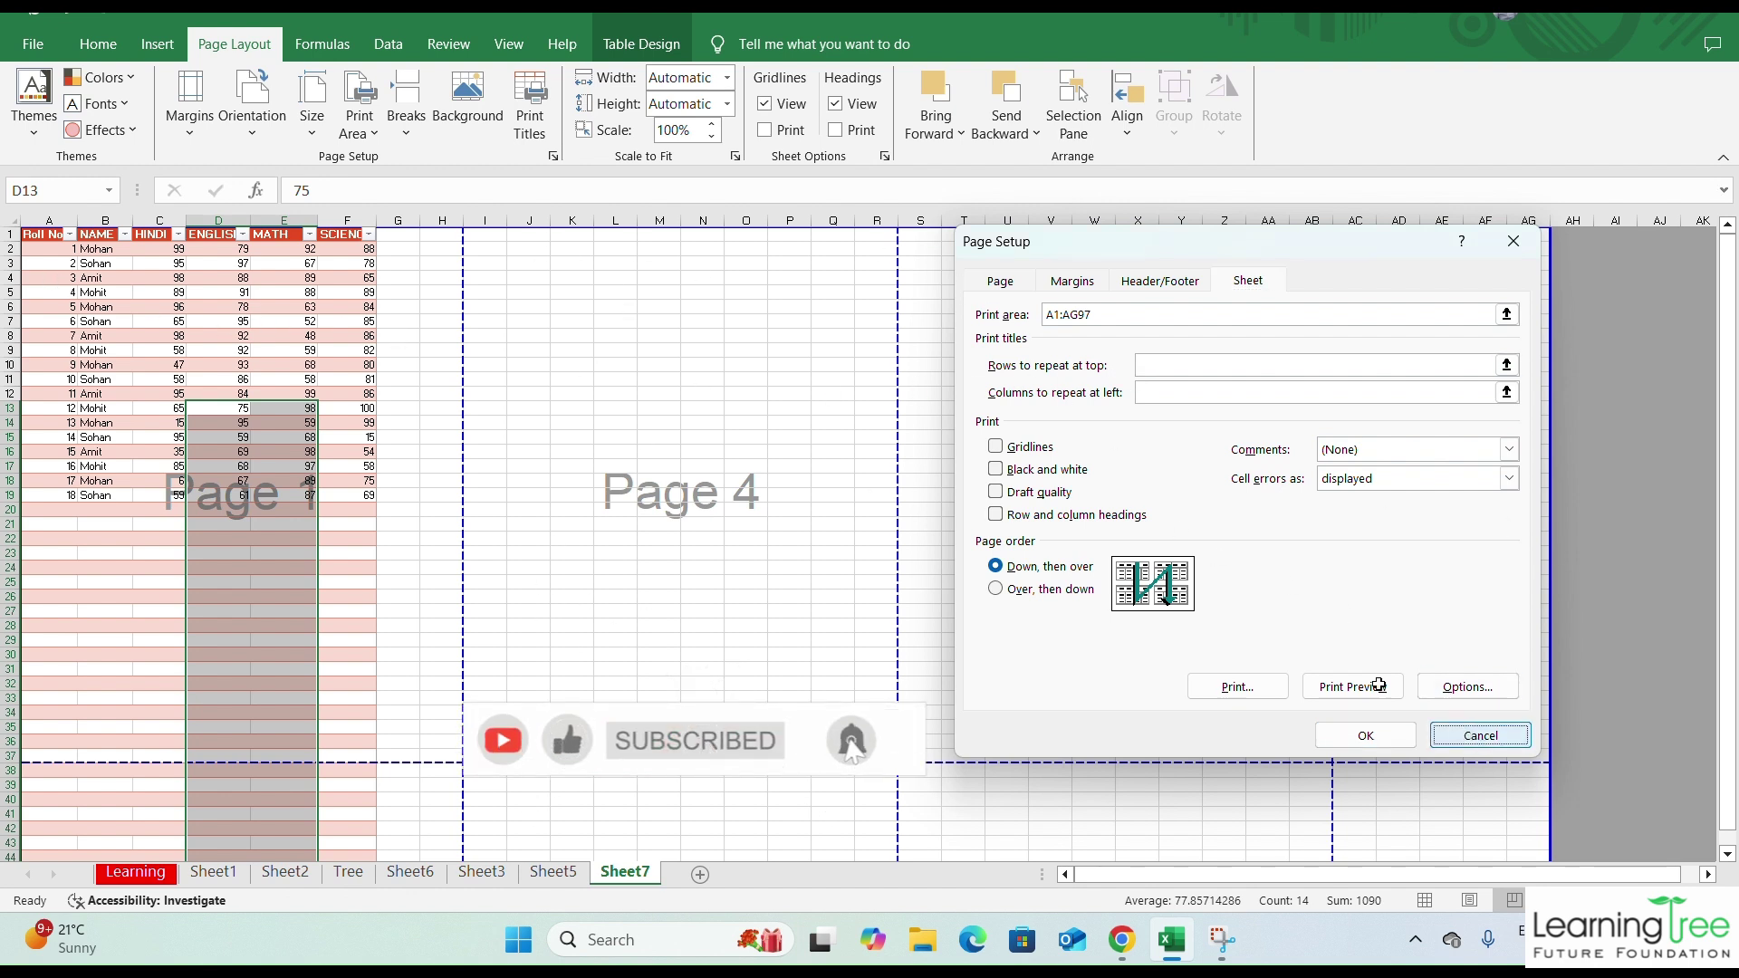
click(1480, 734)
drag(304, 393, 306, 378)
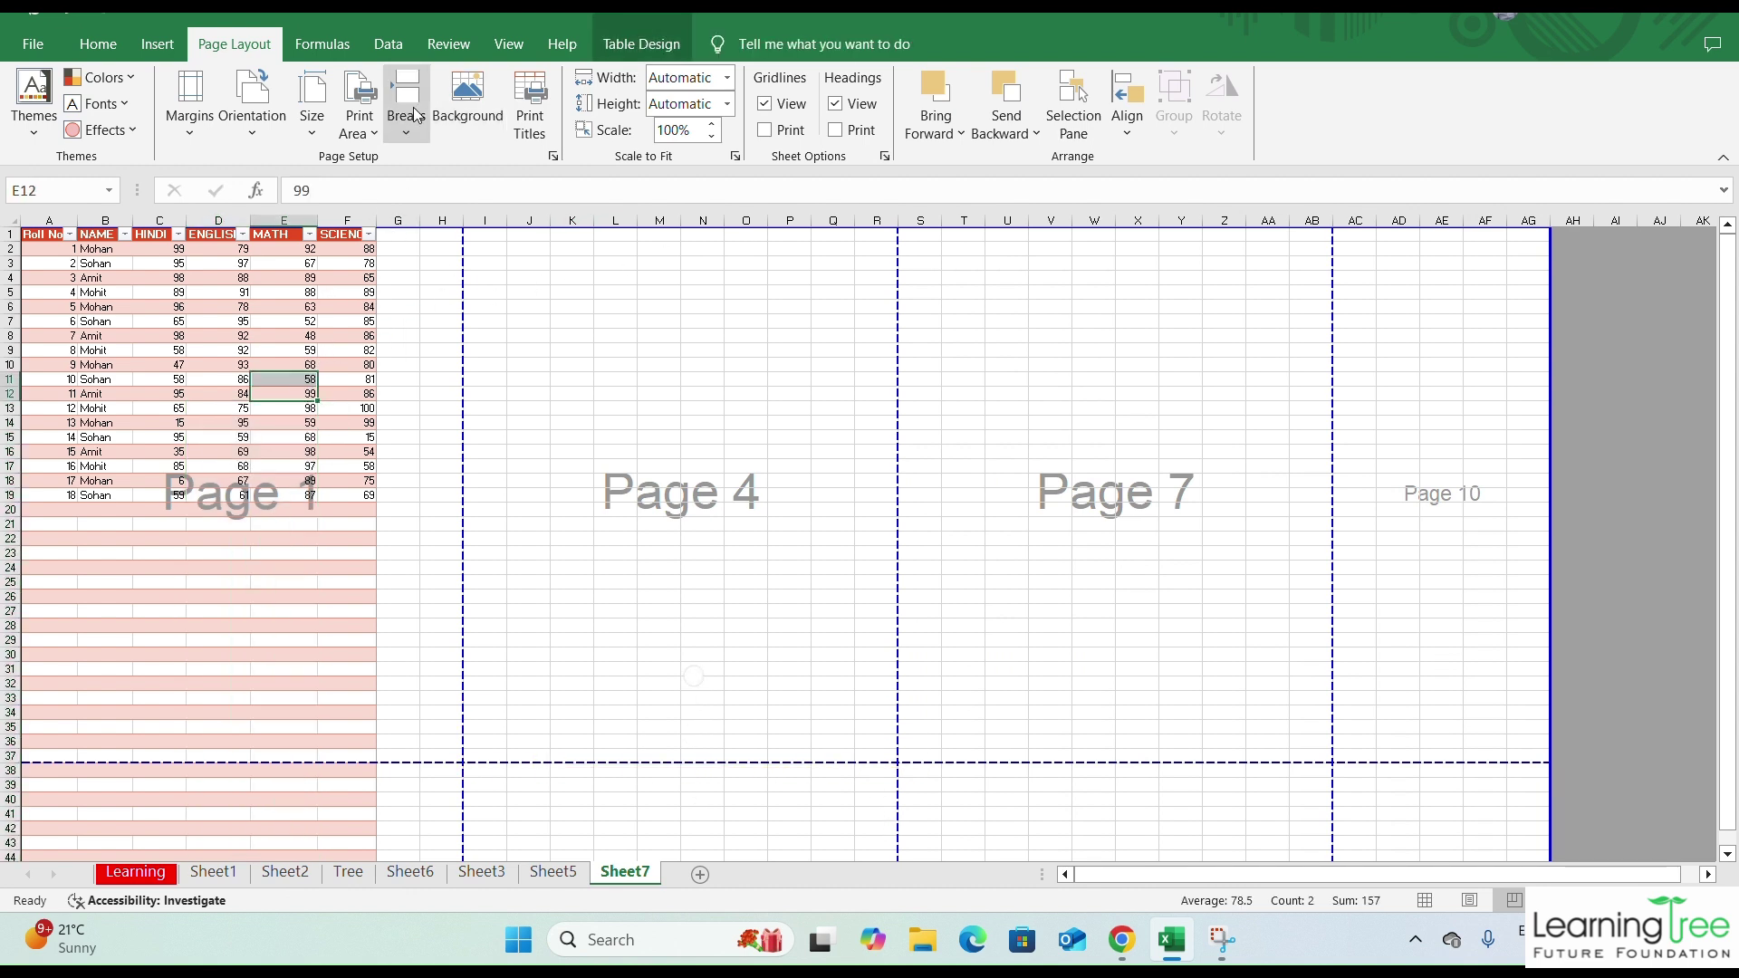
- Set header row 1 ($1:$1) as the row to repeat at the top of every printed page
click(532, 94)
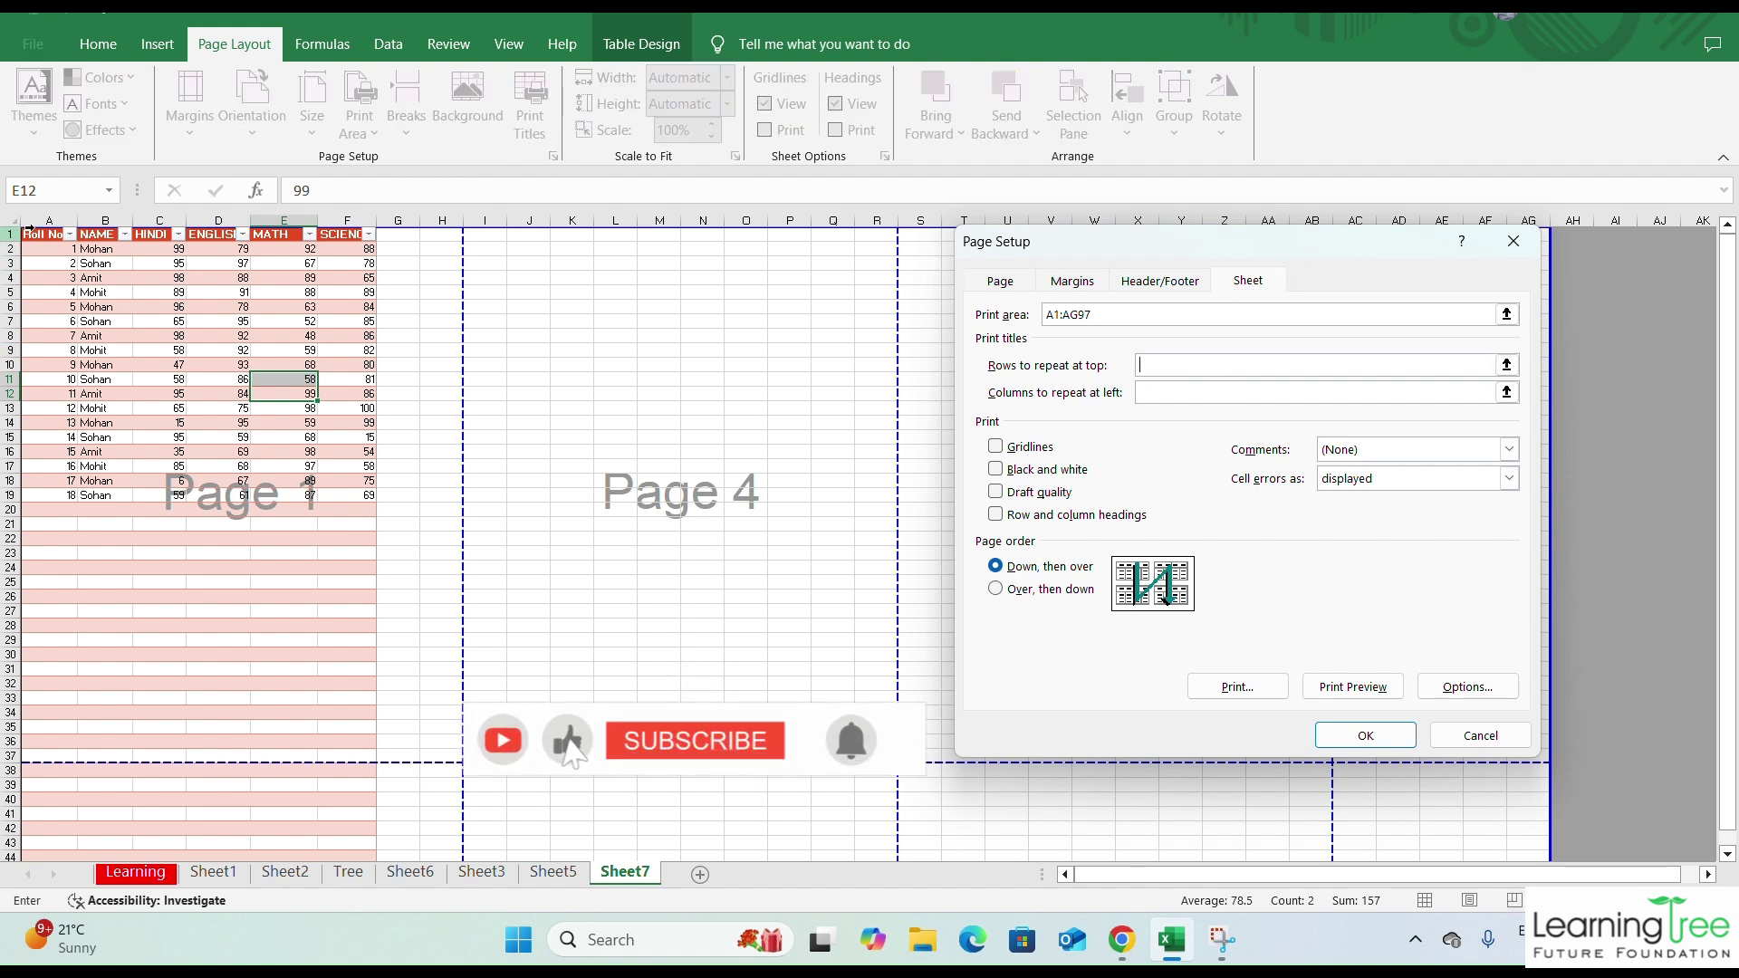
drag(32, 233, 145, 235)
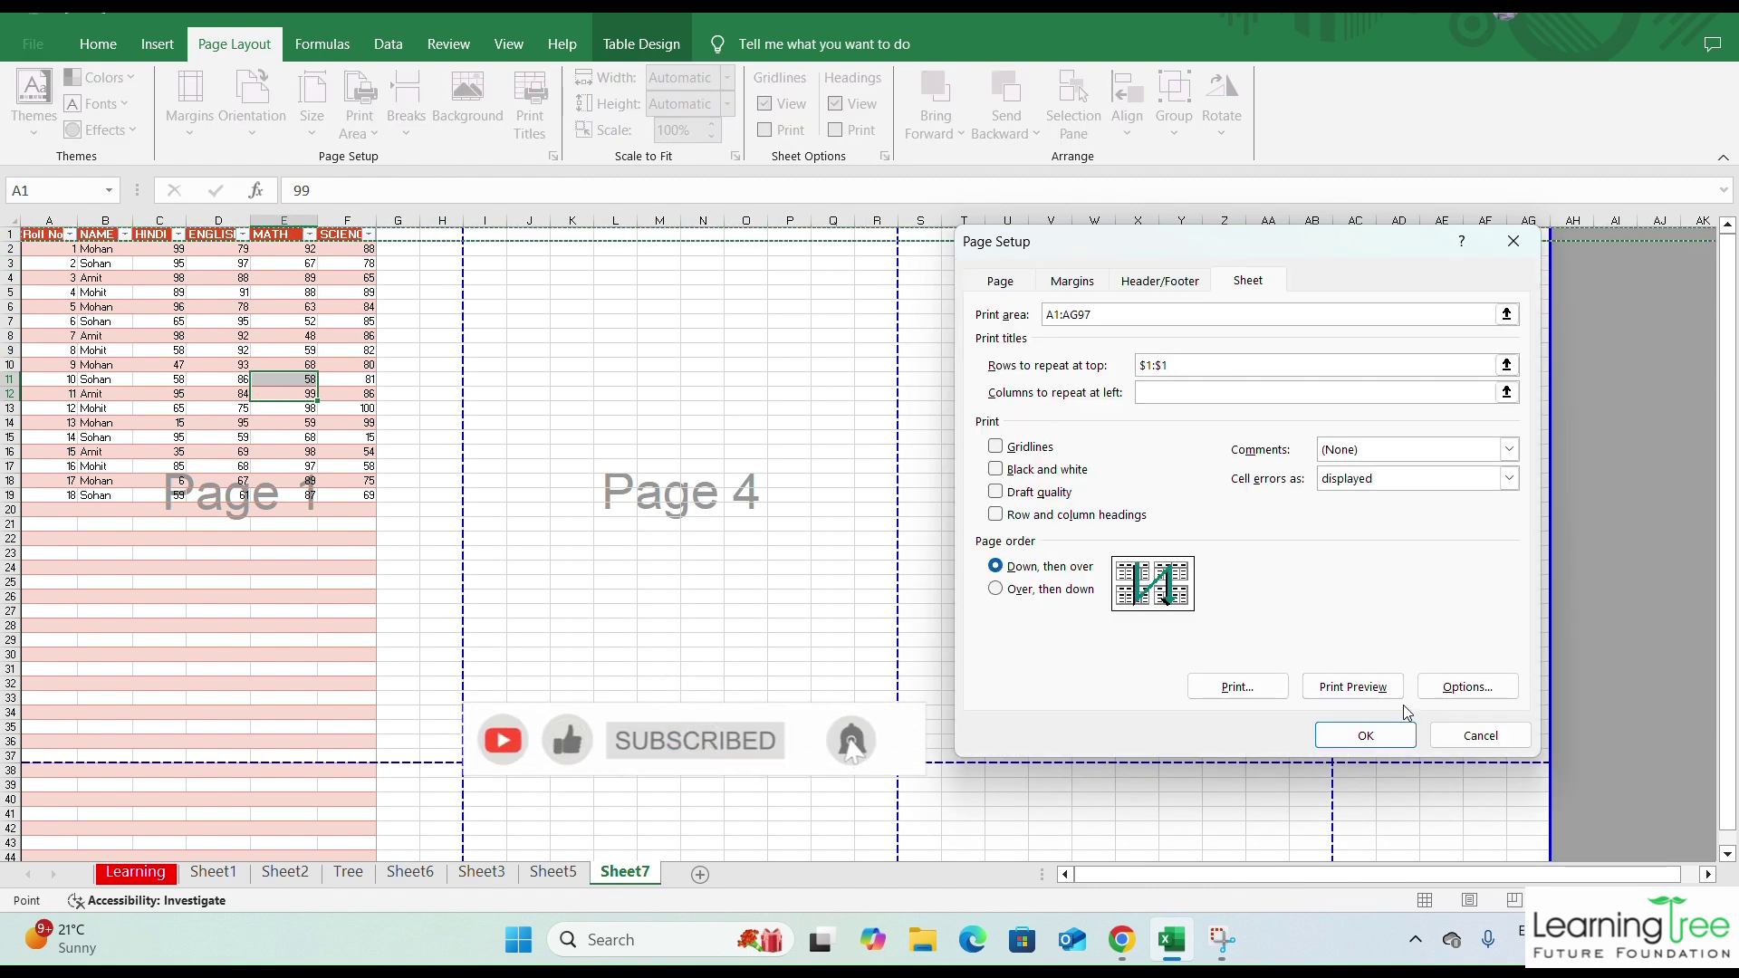
click(1380, 728)
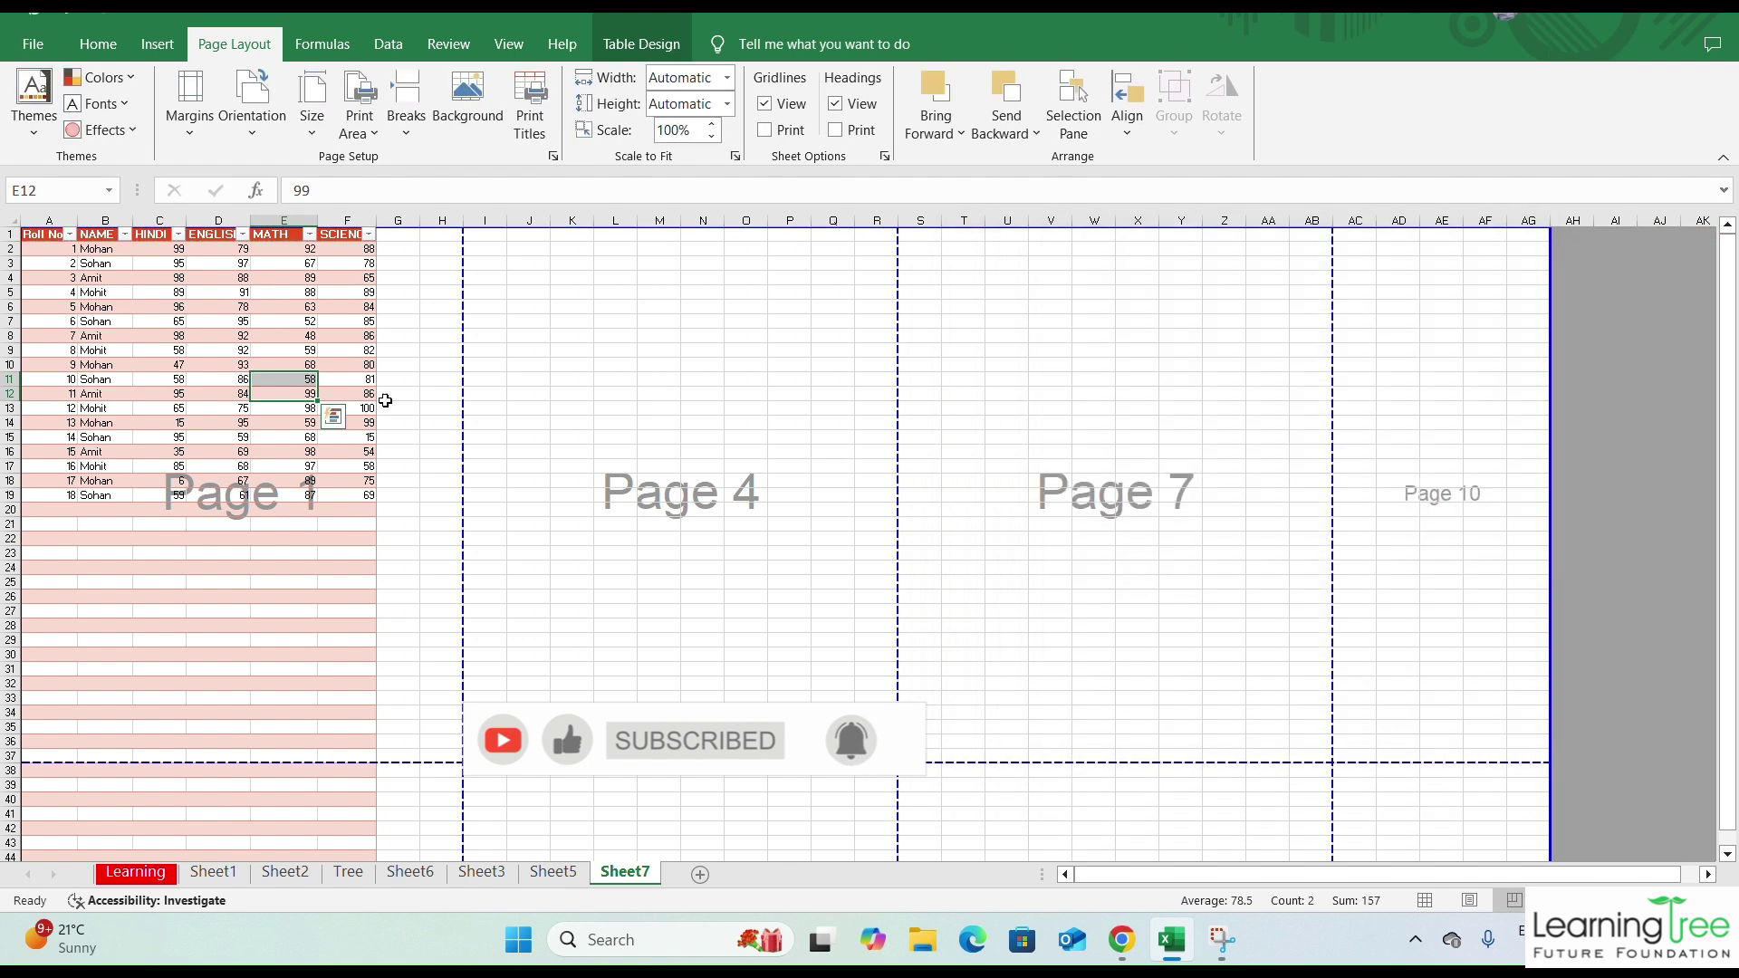
scroll(279, 752, down, 7)
scroll(280, 752, up, 7)
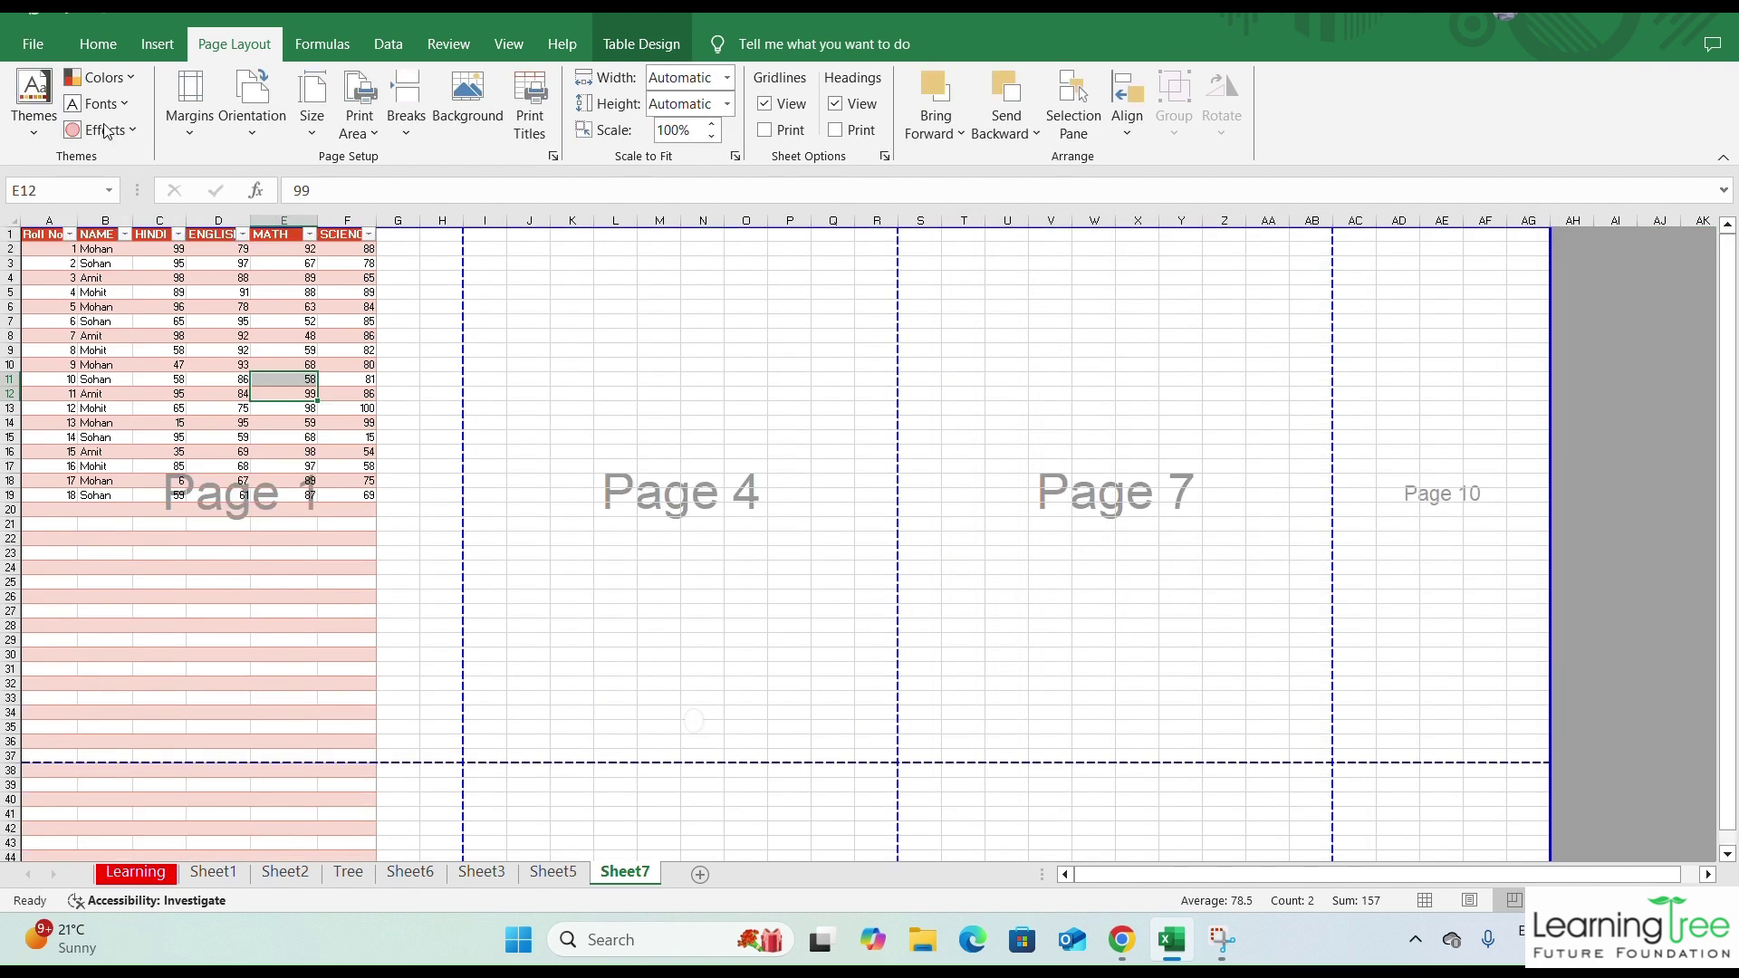
- Examine pages 1 to 3 in the print preview for the repeated header row and return to the sheet
click(43, 25)
click(87, 483)
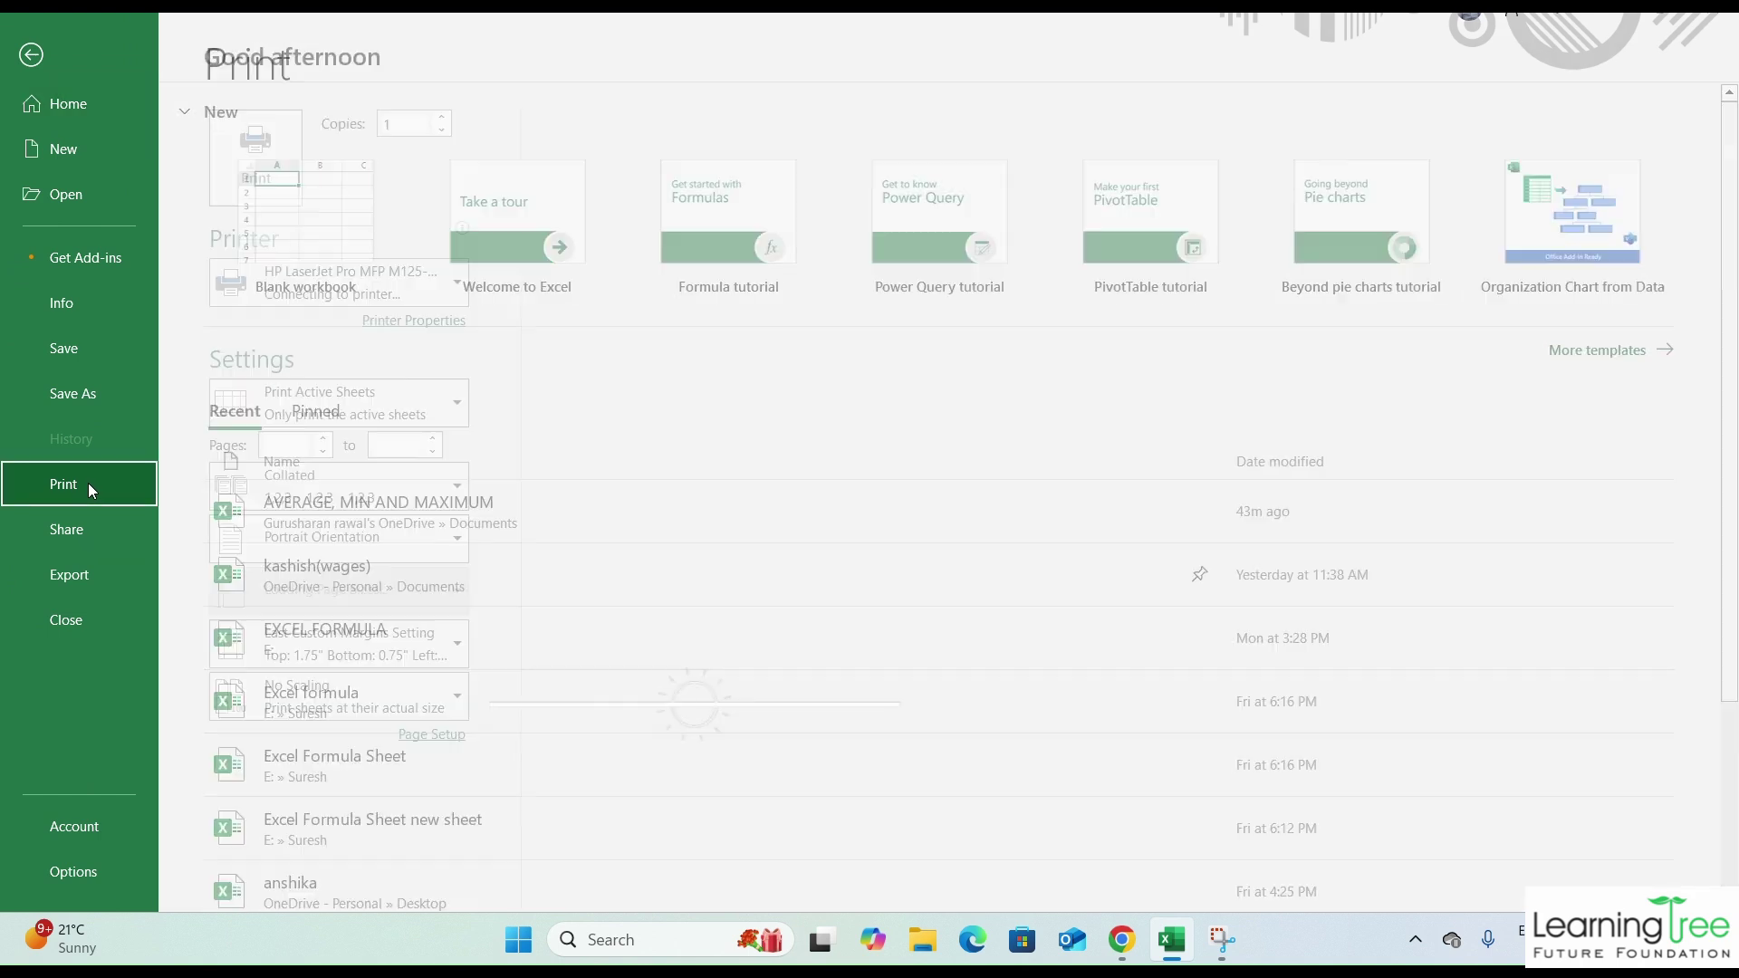
scroll(1075, 609, down, 2)
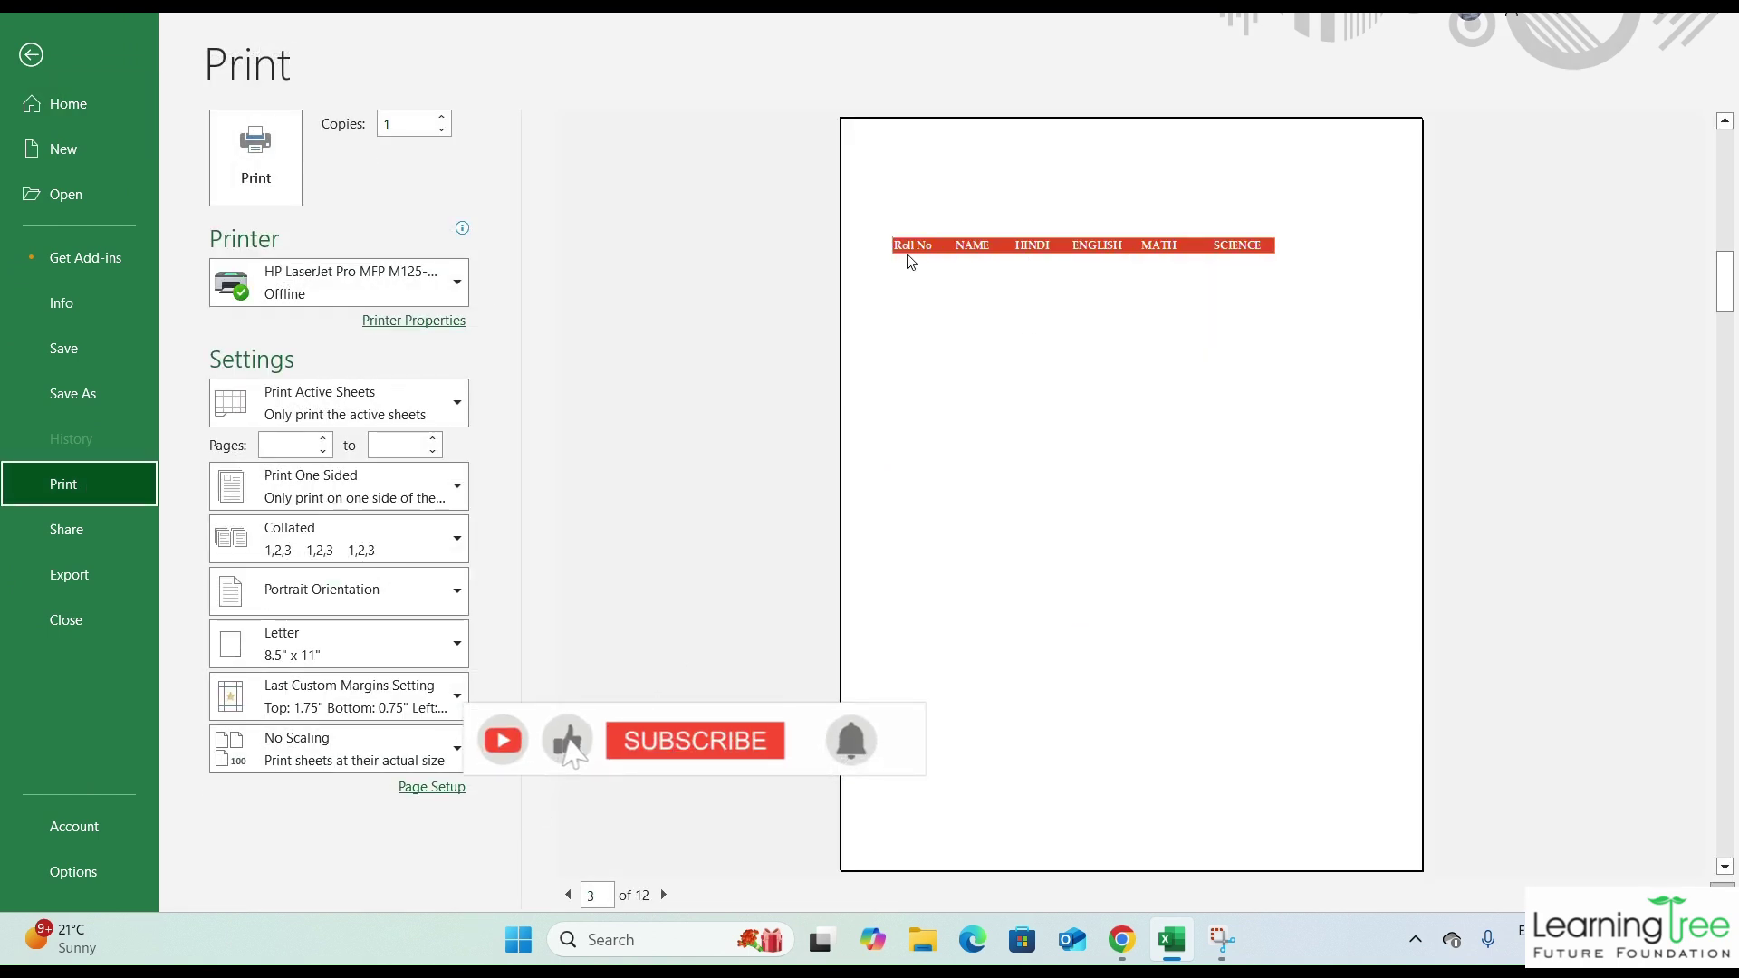
scroll(1126, 345, up, 2)
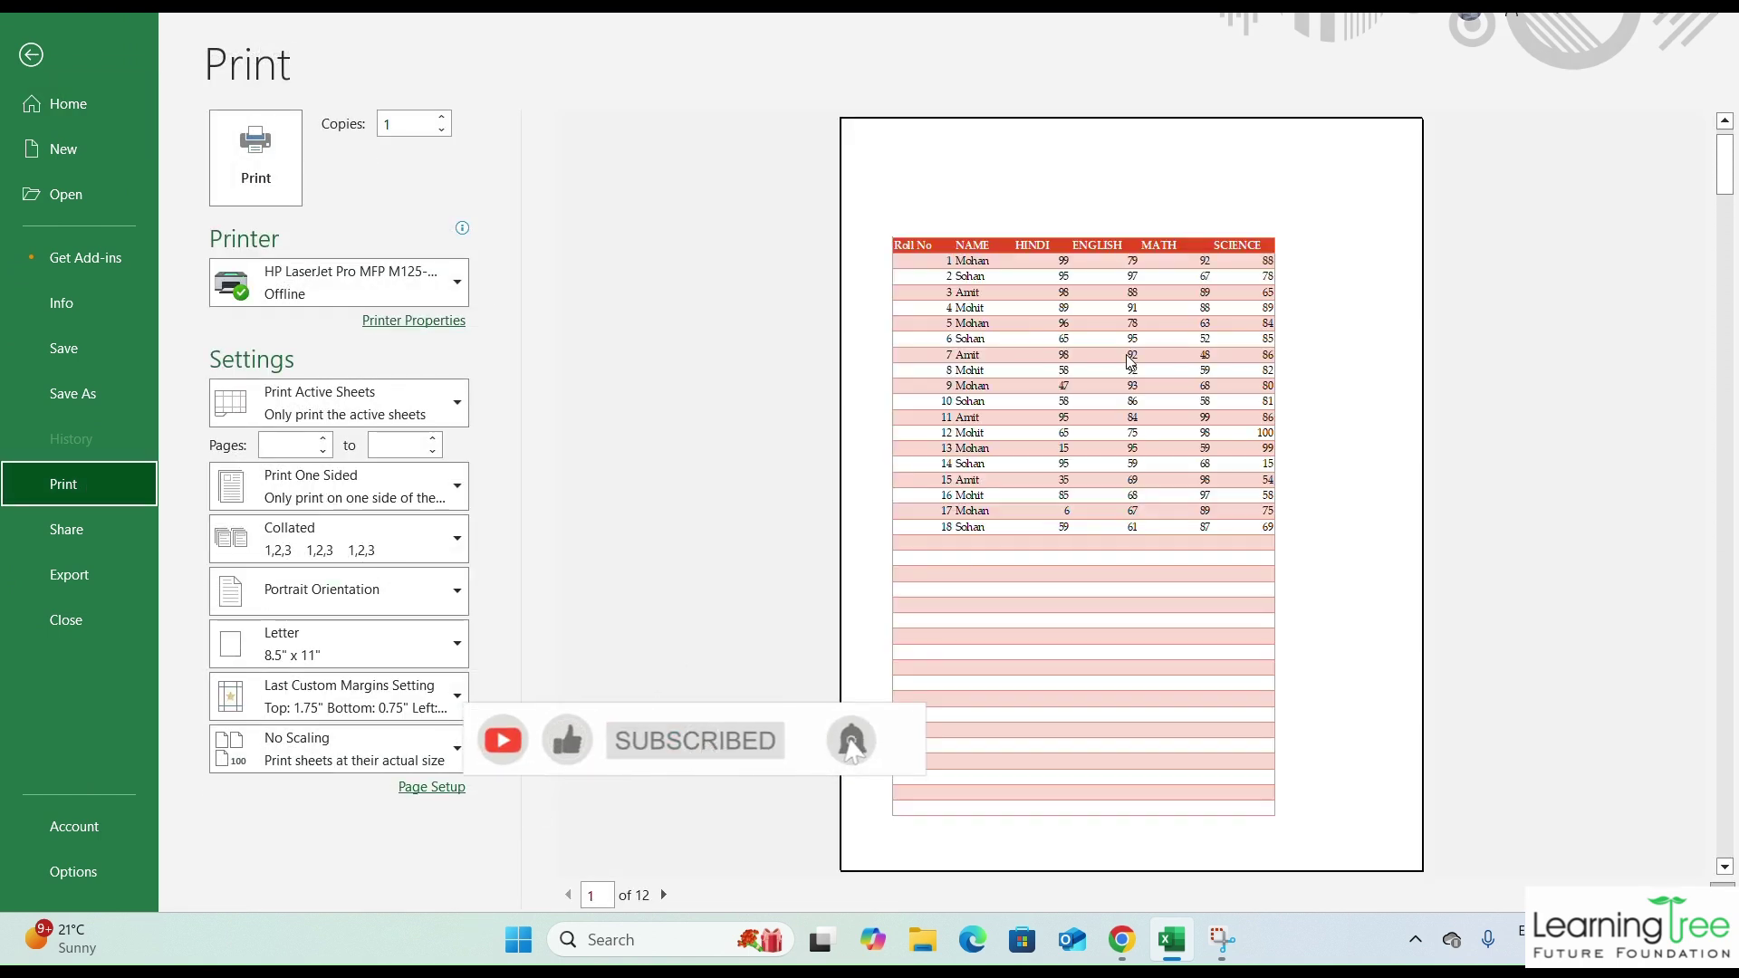
scroll(1056, 245, down, 2)
scroll(1062, 250, up, 2)
scroll(1061, 247, down, 2)
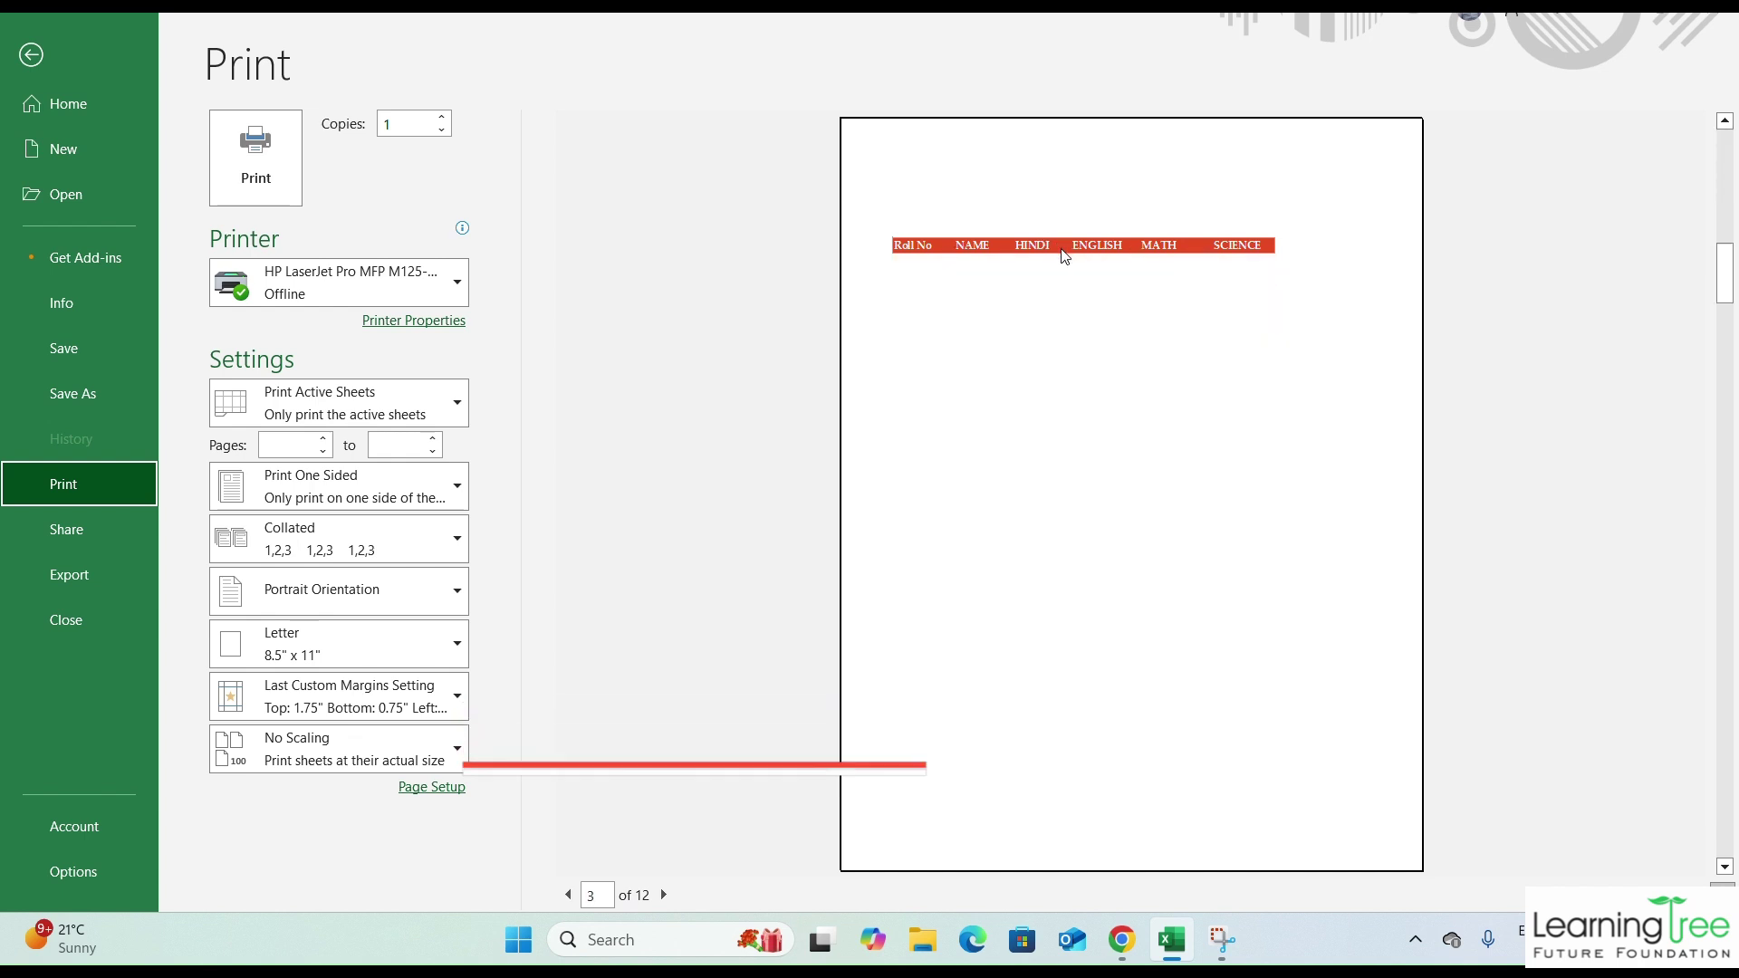
click(569, 895)
click(569, 895)
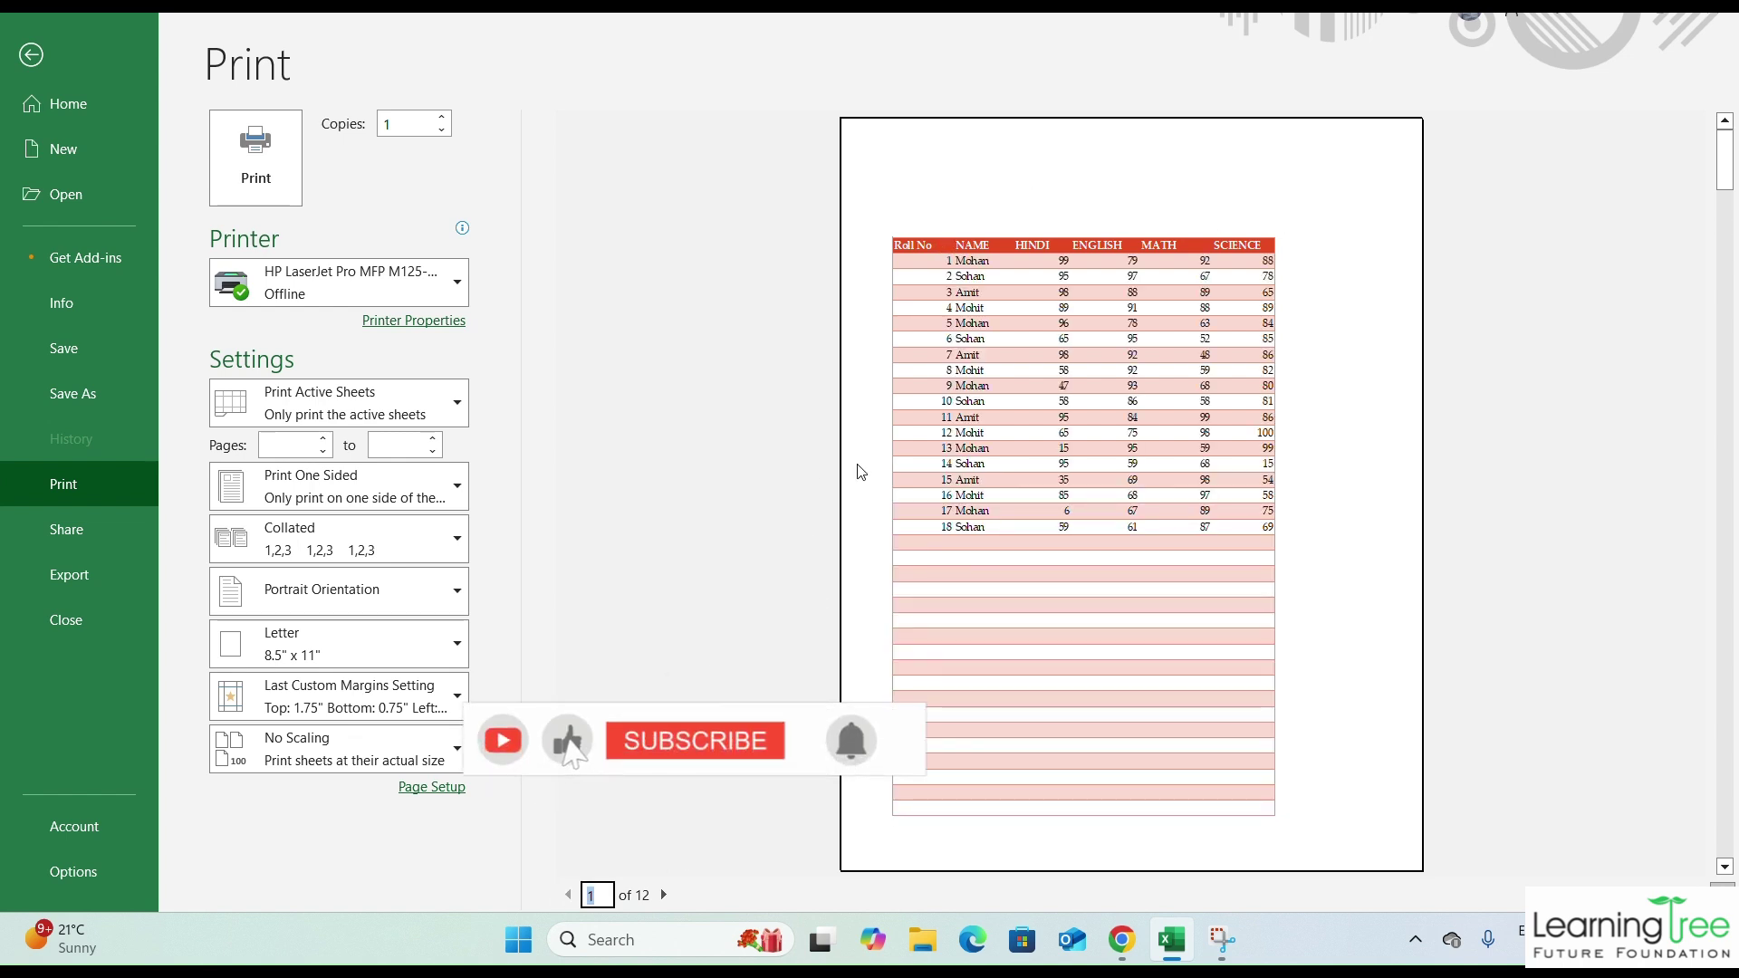
click(663, 895)
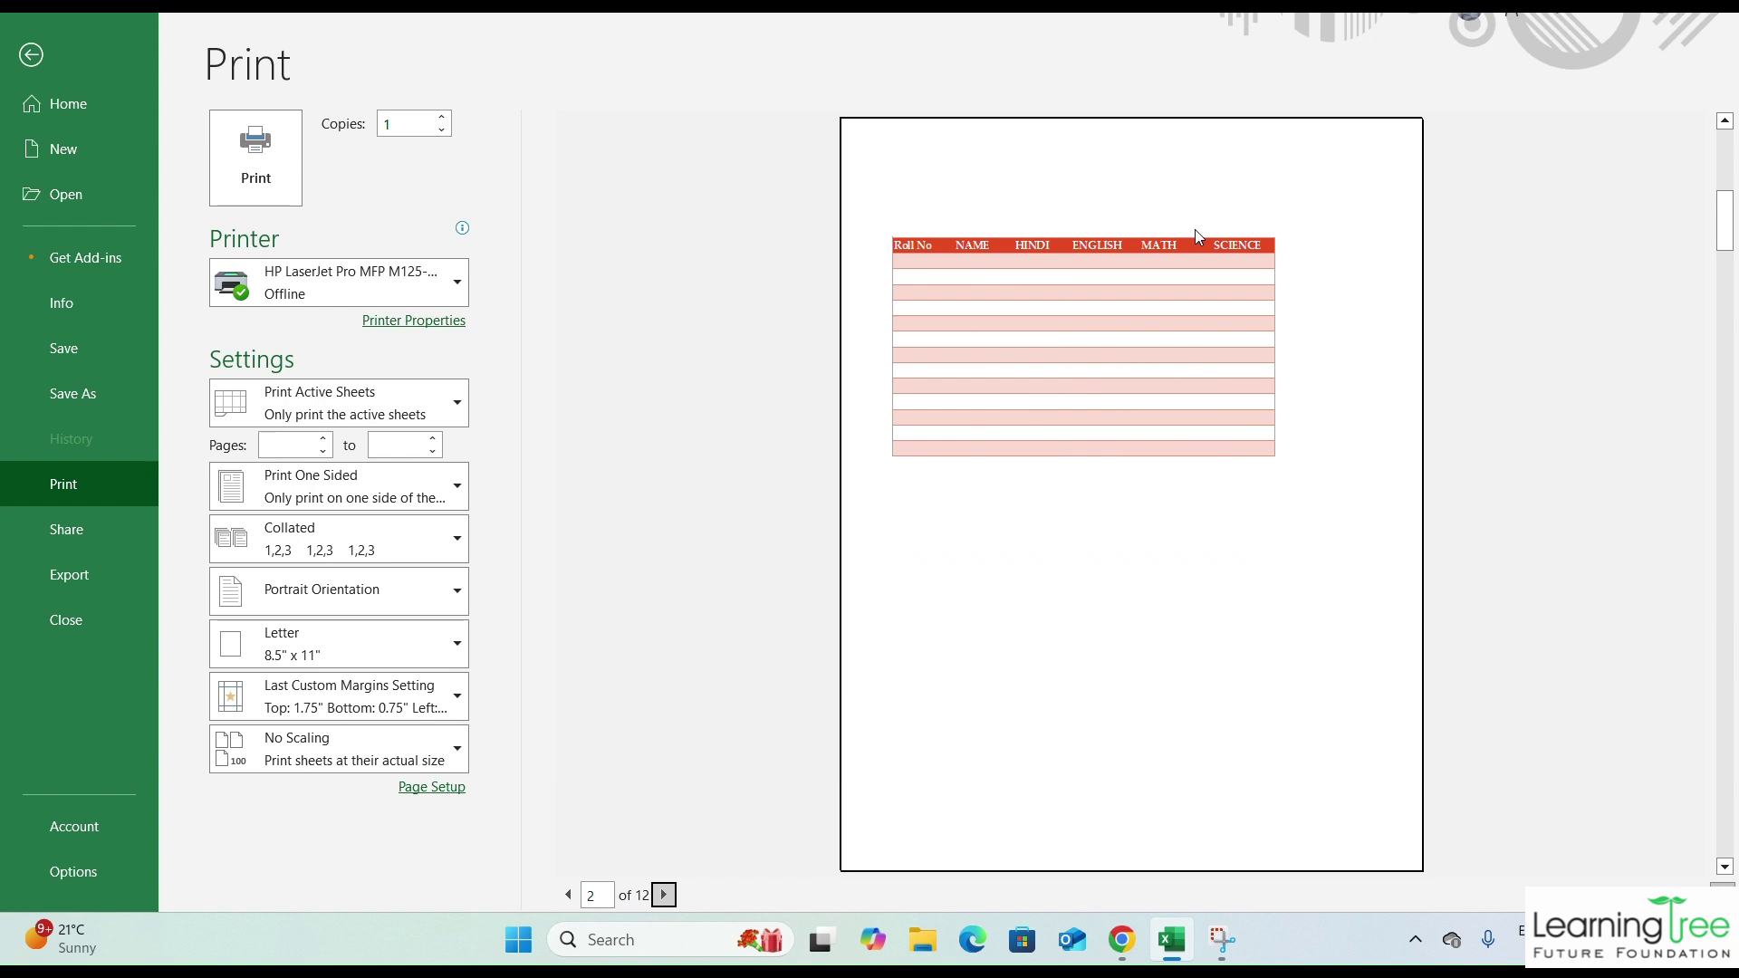
click(31, 56)
- Enter column A ($A:$A) as the column to repeat at left, clear the entry and close the page setup
click(529, 104)
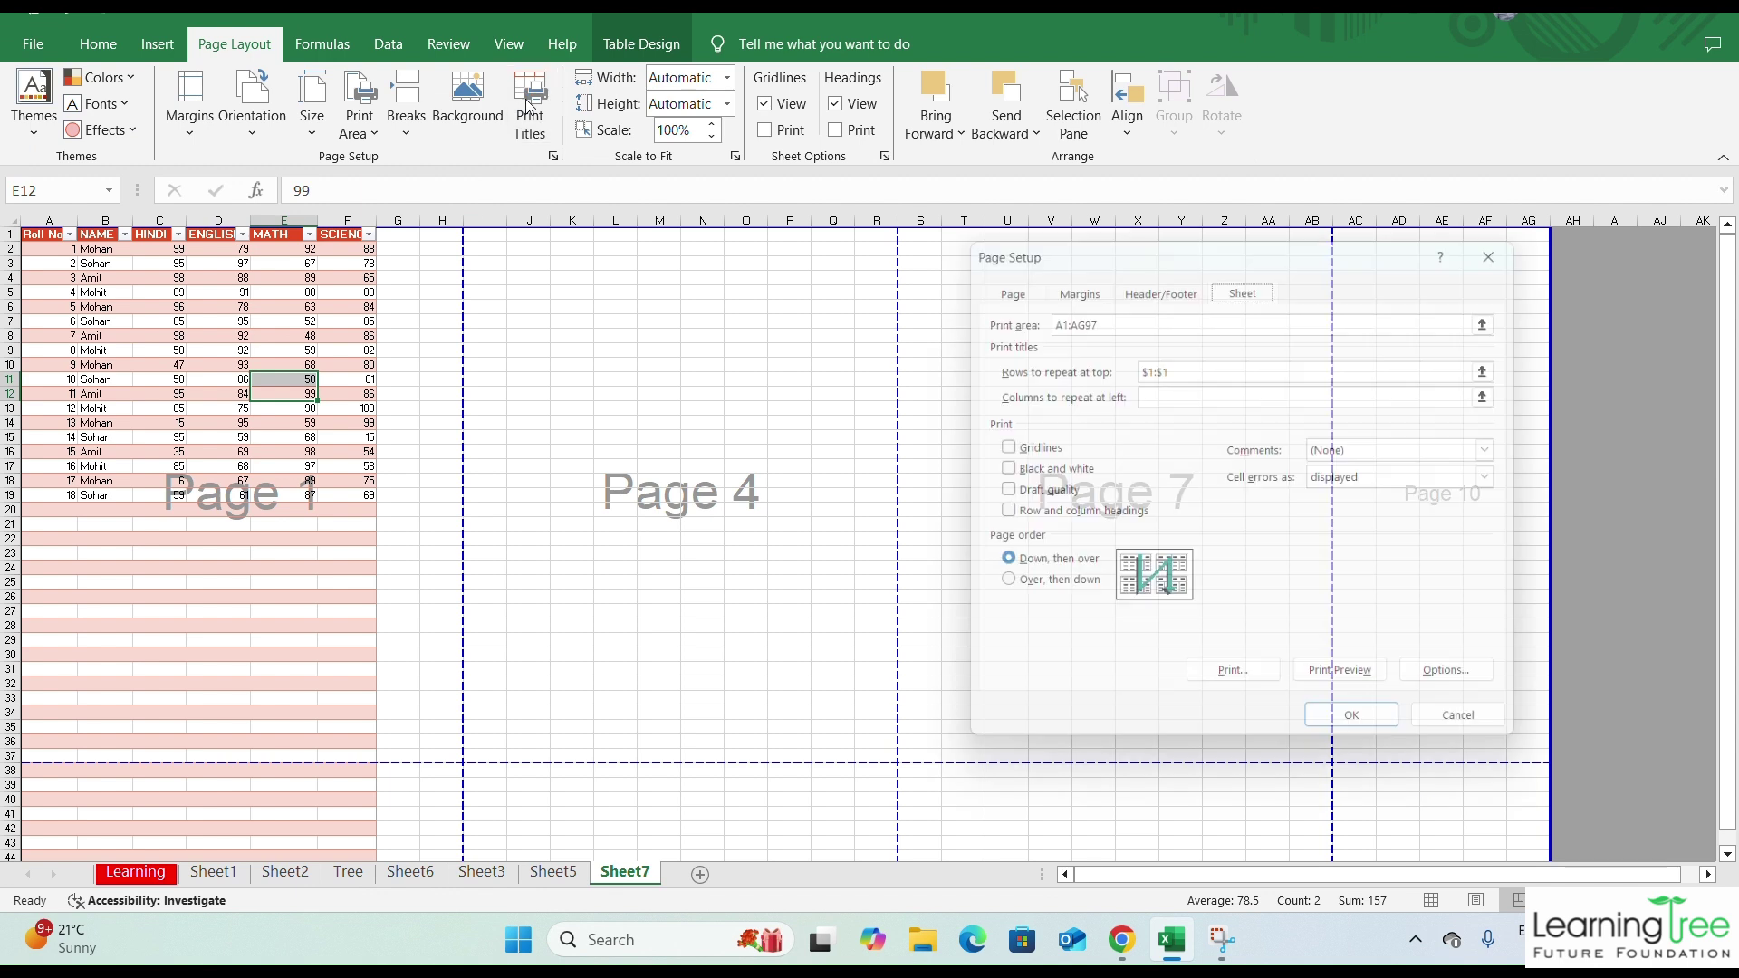
click(1195, 393)
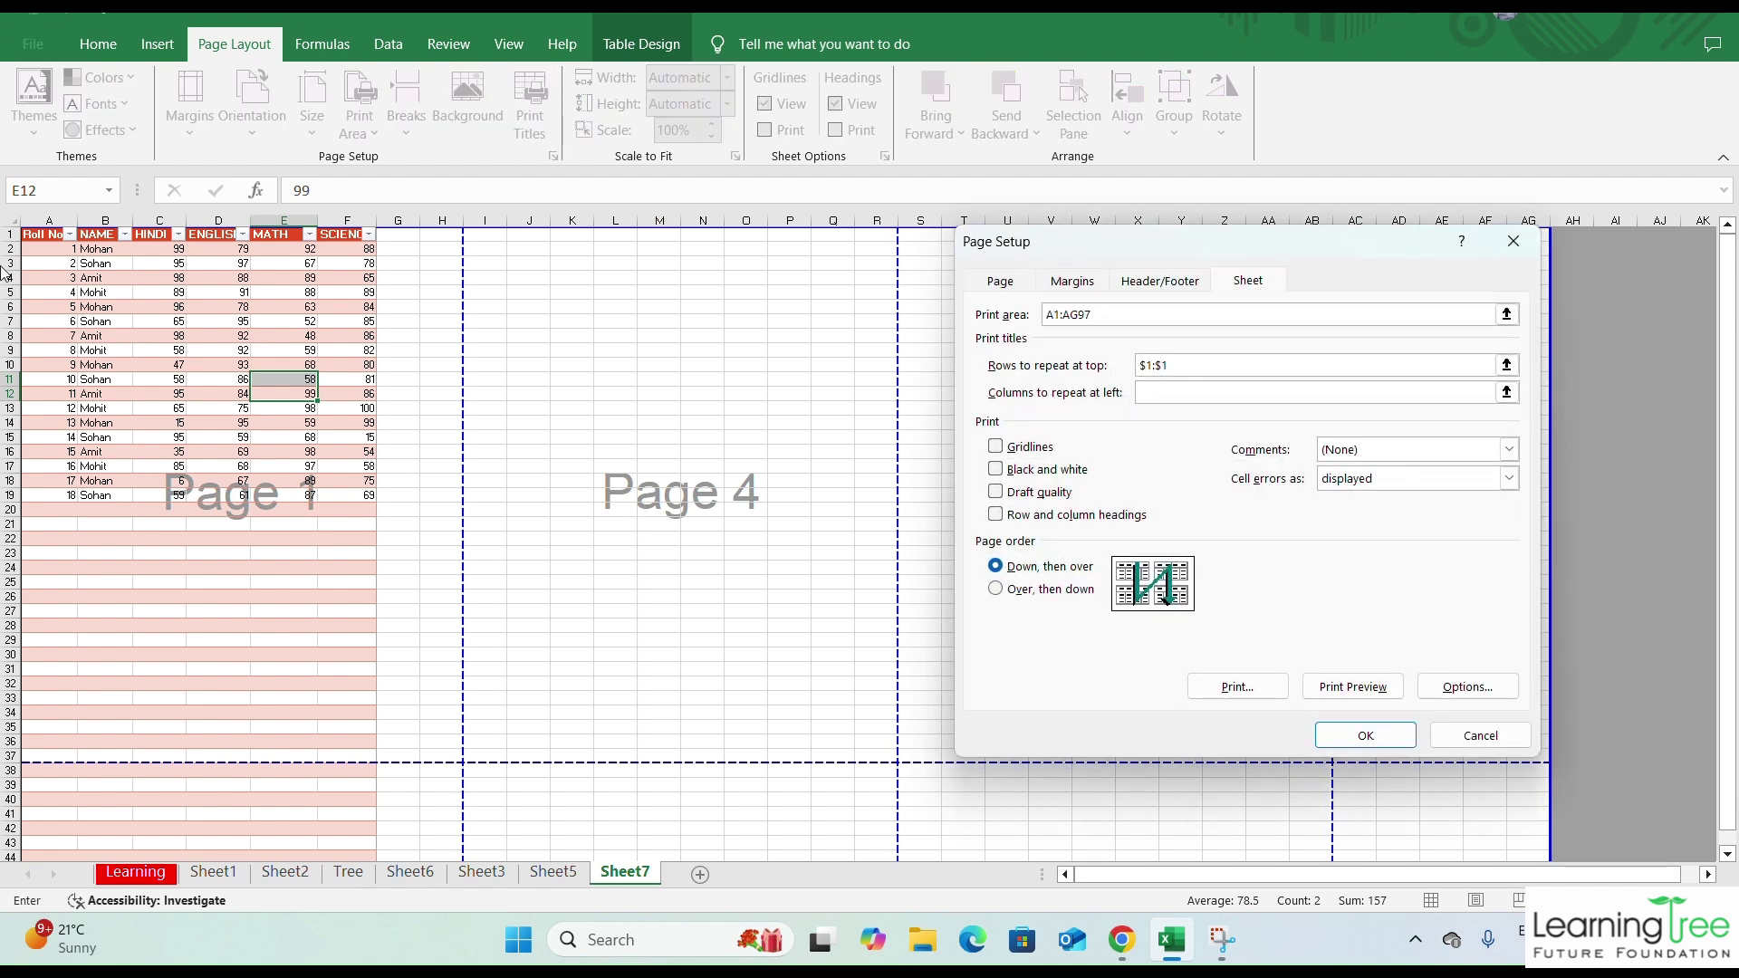
click(39, 223)
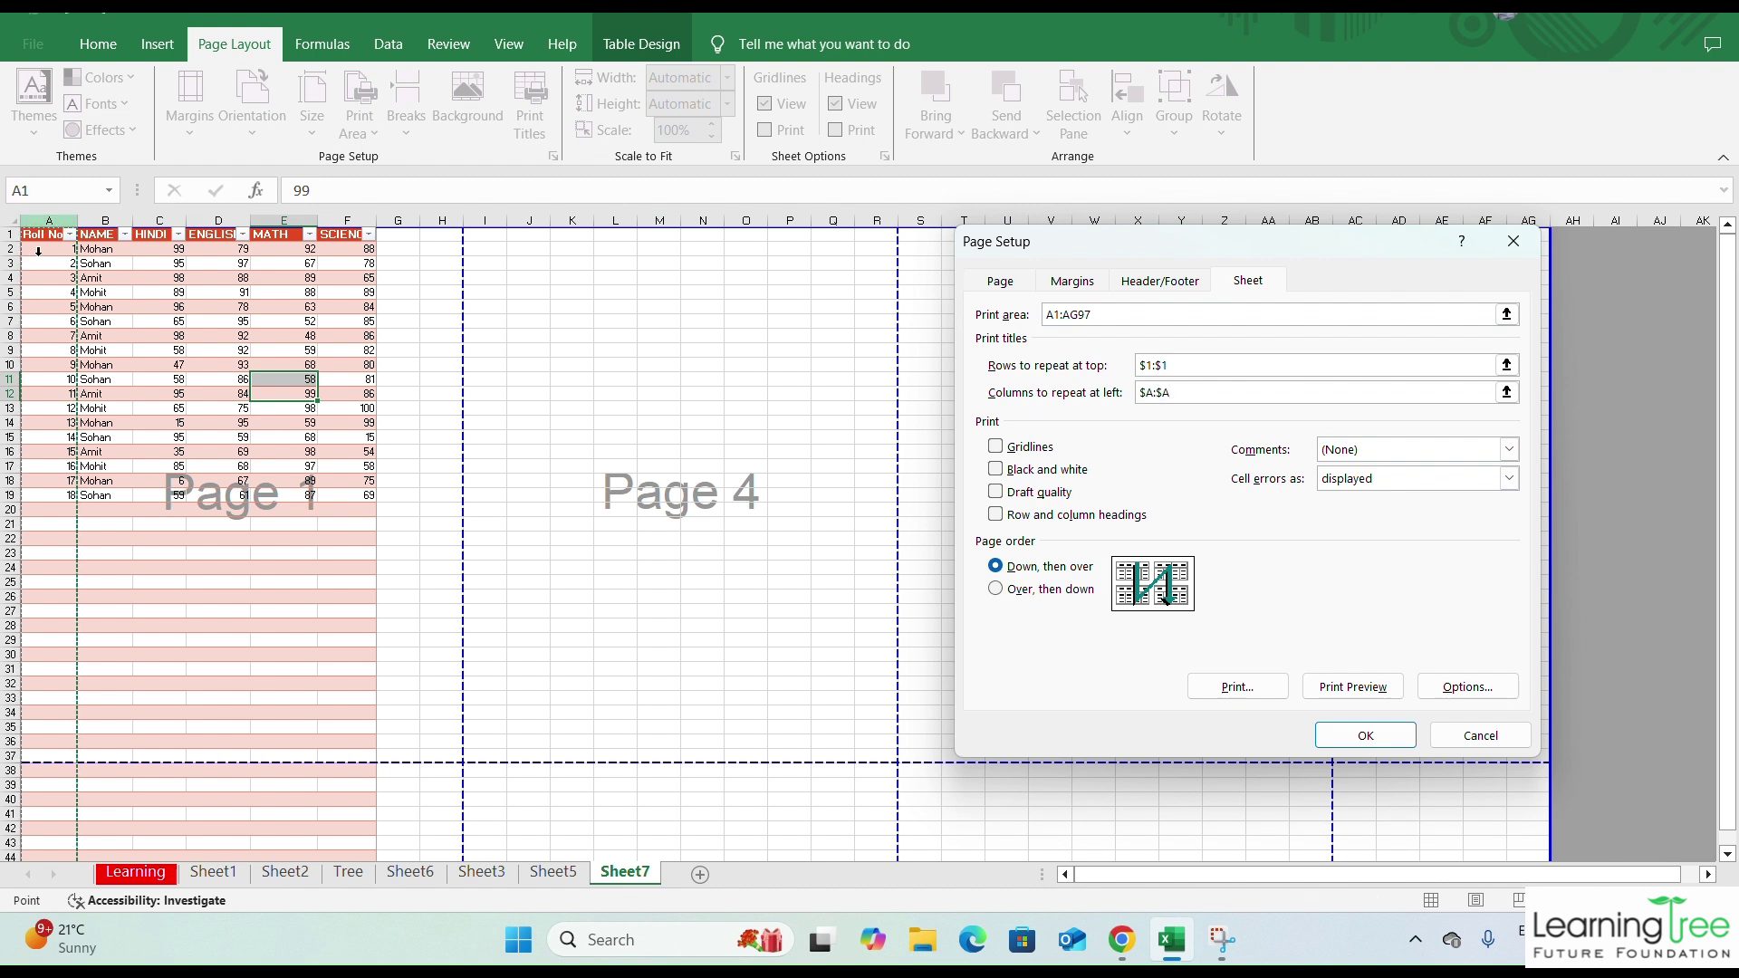
key(BackSpace)
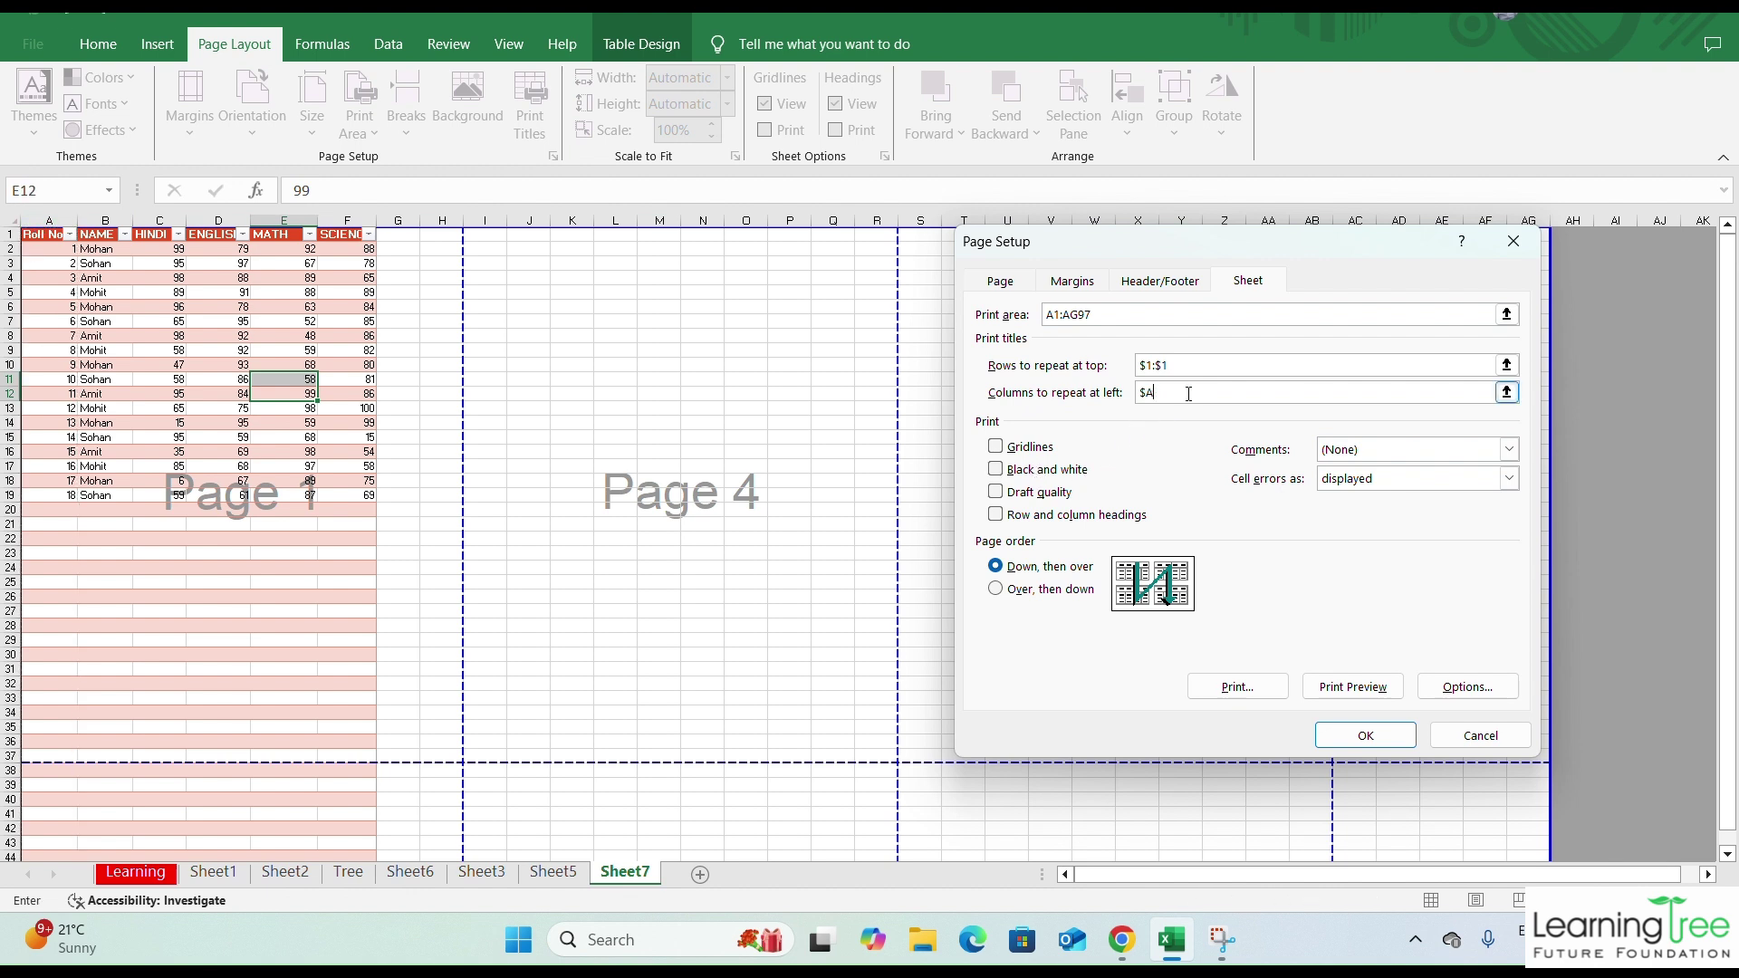
key(BackSpace)
key(shift+Tab)
click(1364, 735)
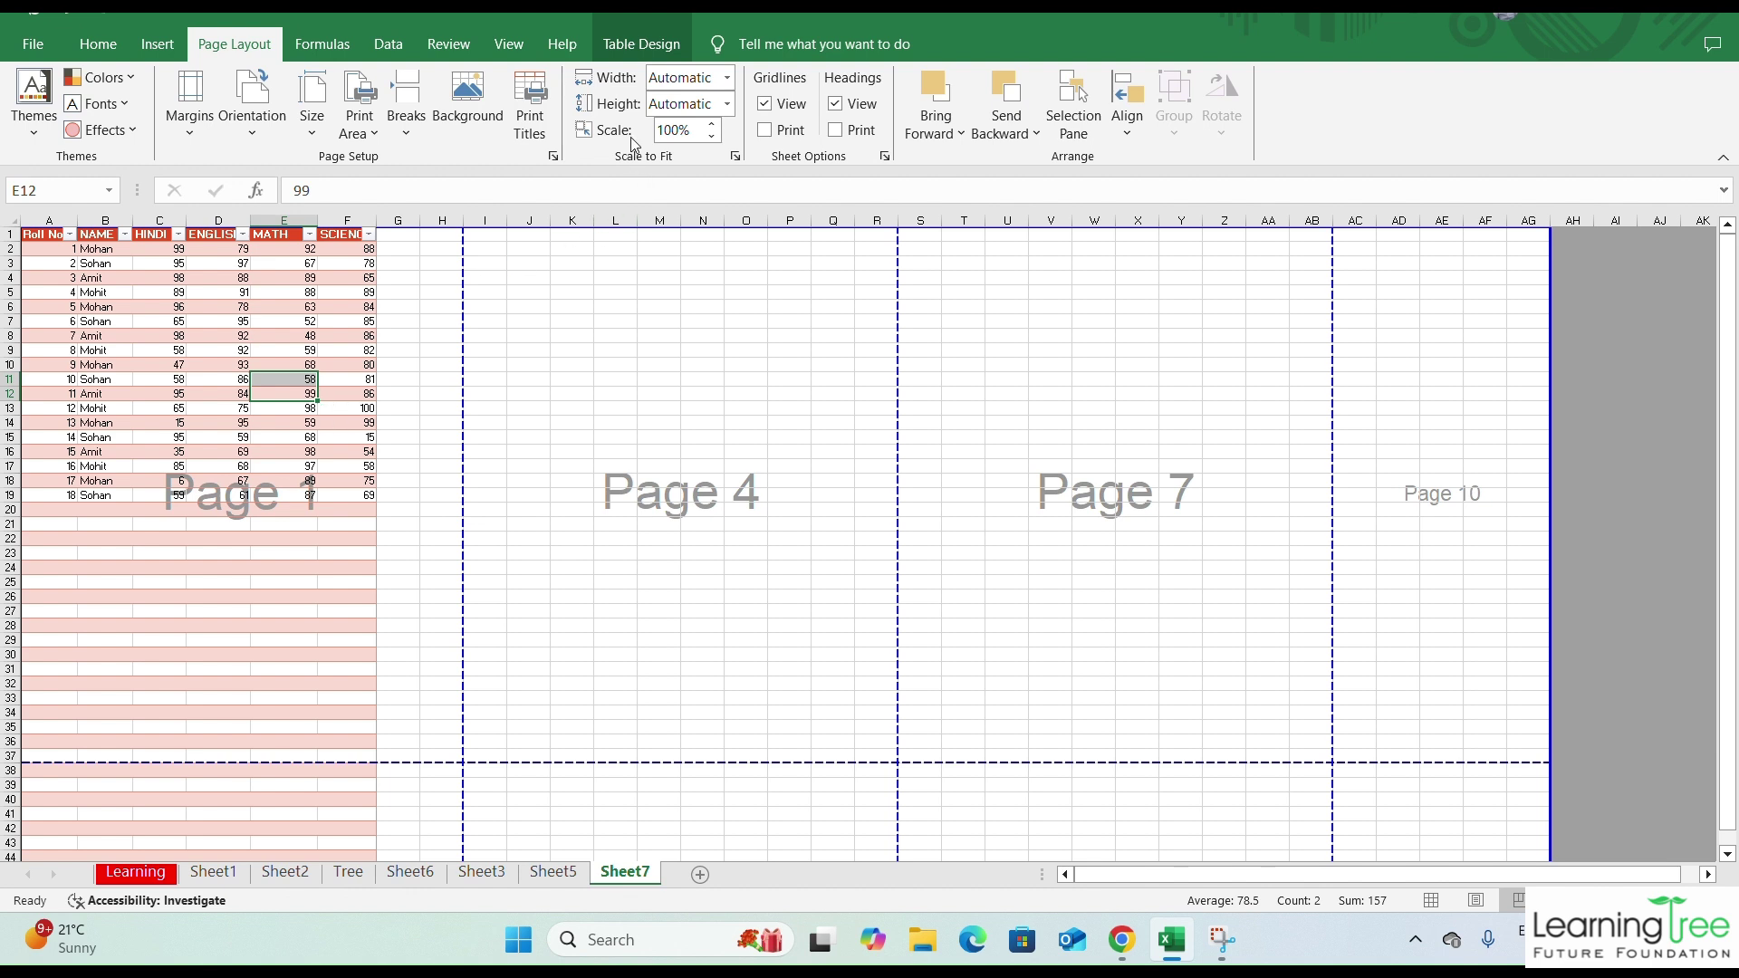
- Fit the printout width to 1 page and examine the resulting page division
click(727, 79)
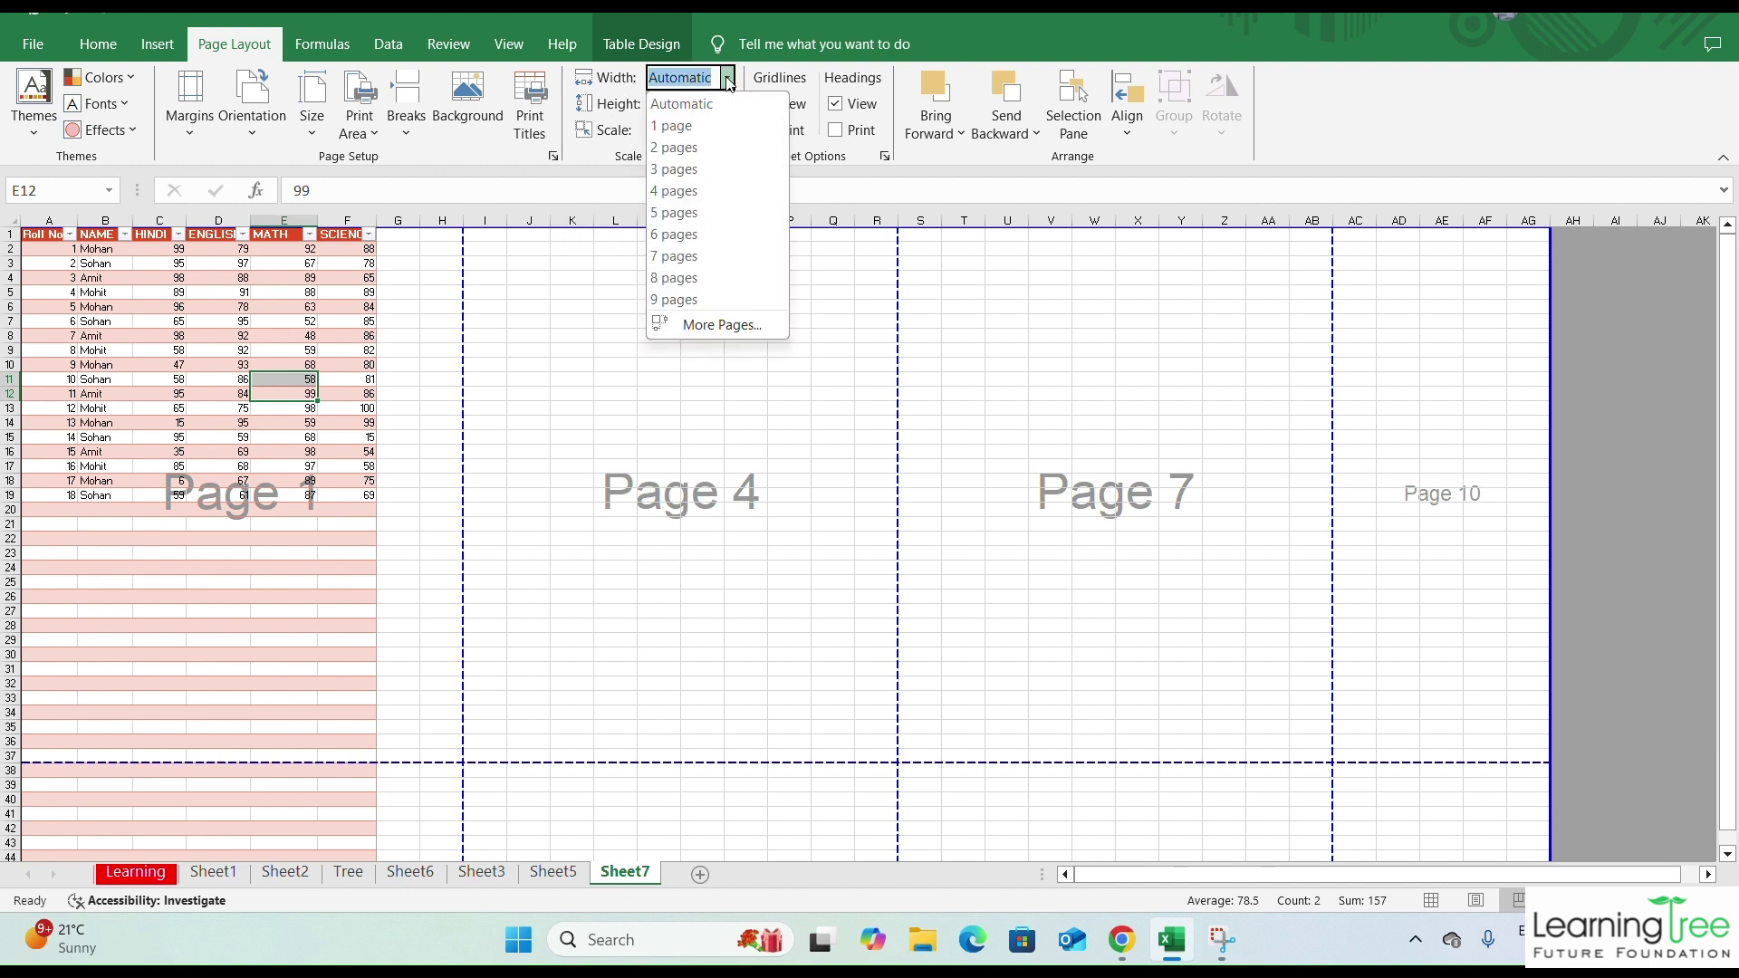
click(700, 127)
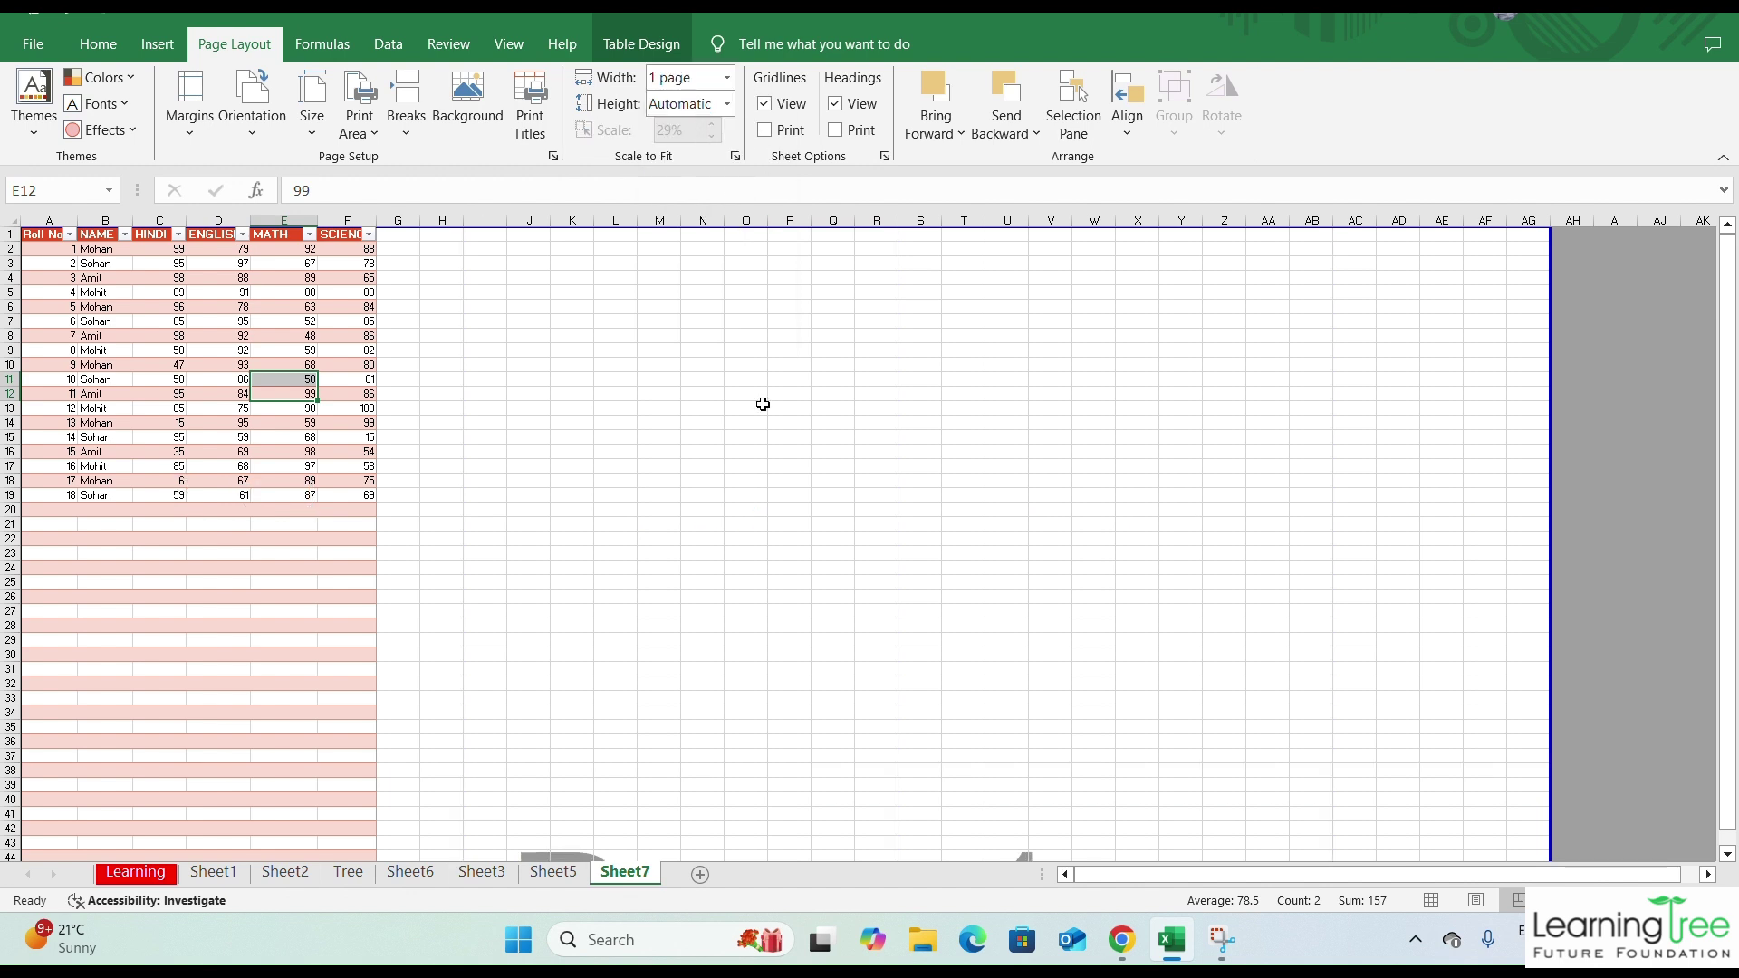
scroll(870, 504, down, 7)
scroll(874, 504, up, 5)
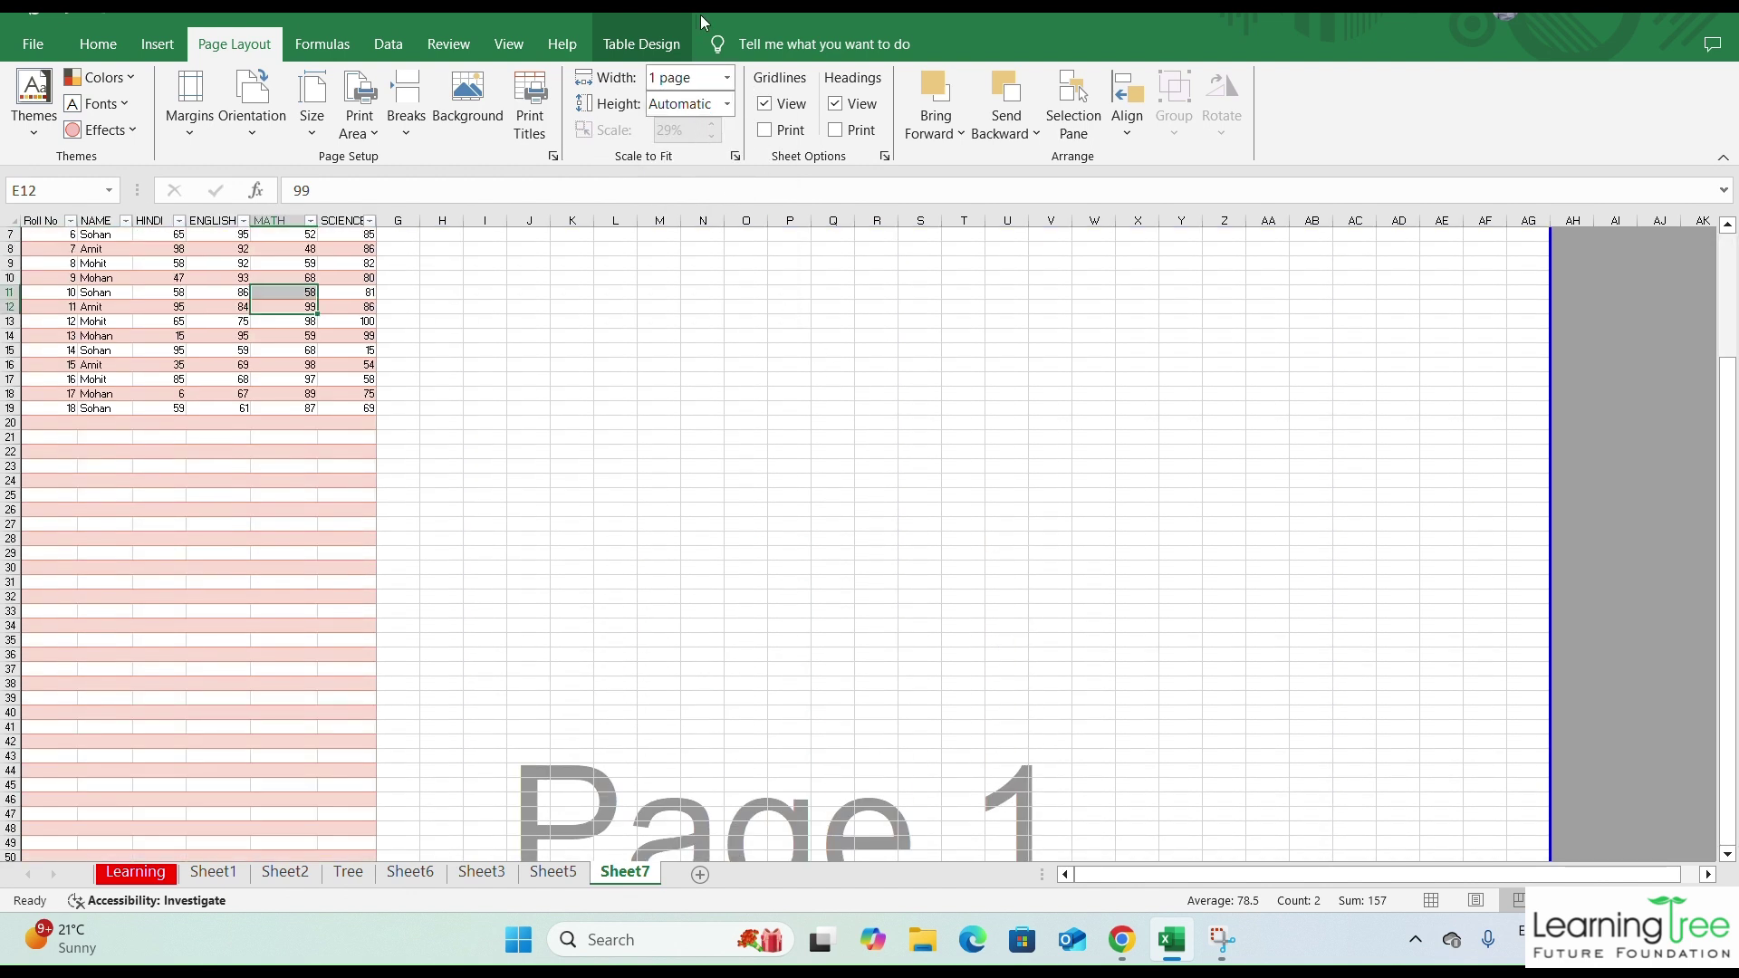
- Try other printout widths in turn, including 2 pages and 7 pages
click(727, 77)
click(679, 145)
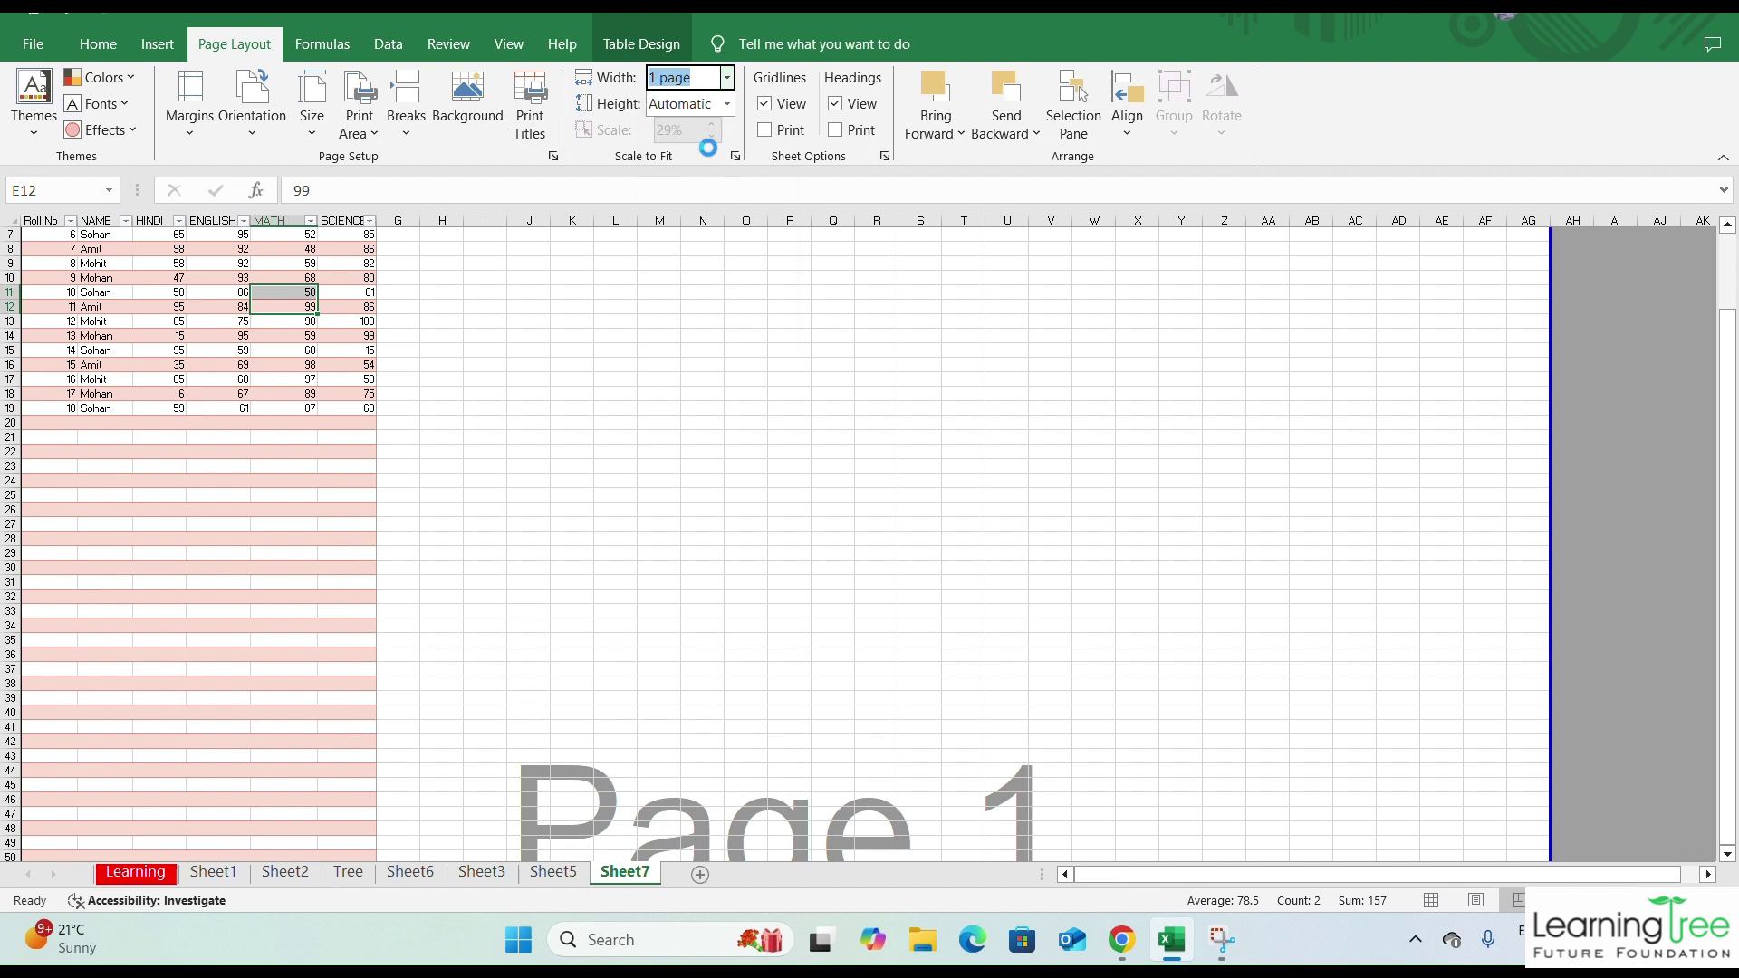
click(728, 78)
click(711, 181)
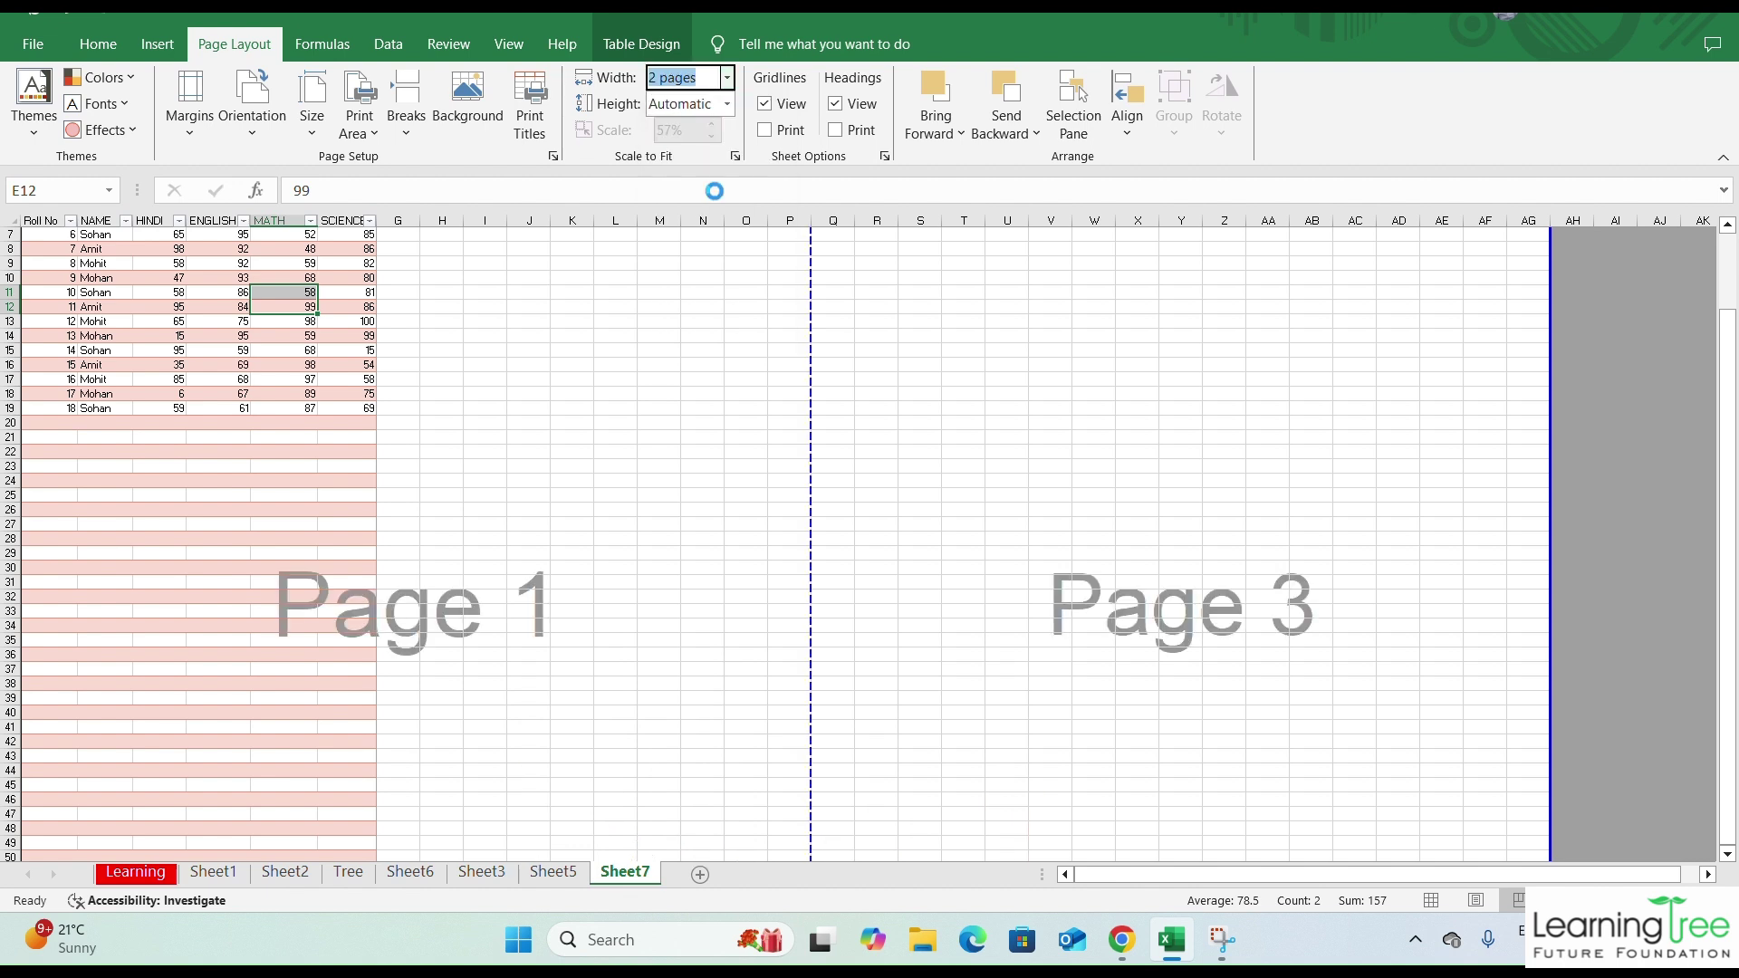
click(727, 78)
click(710, 248)
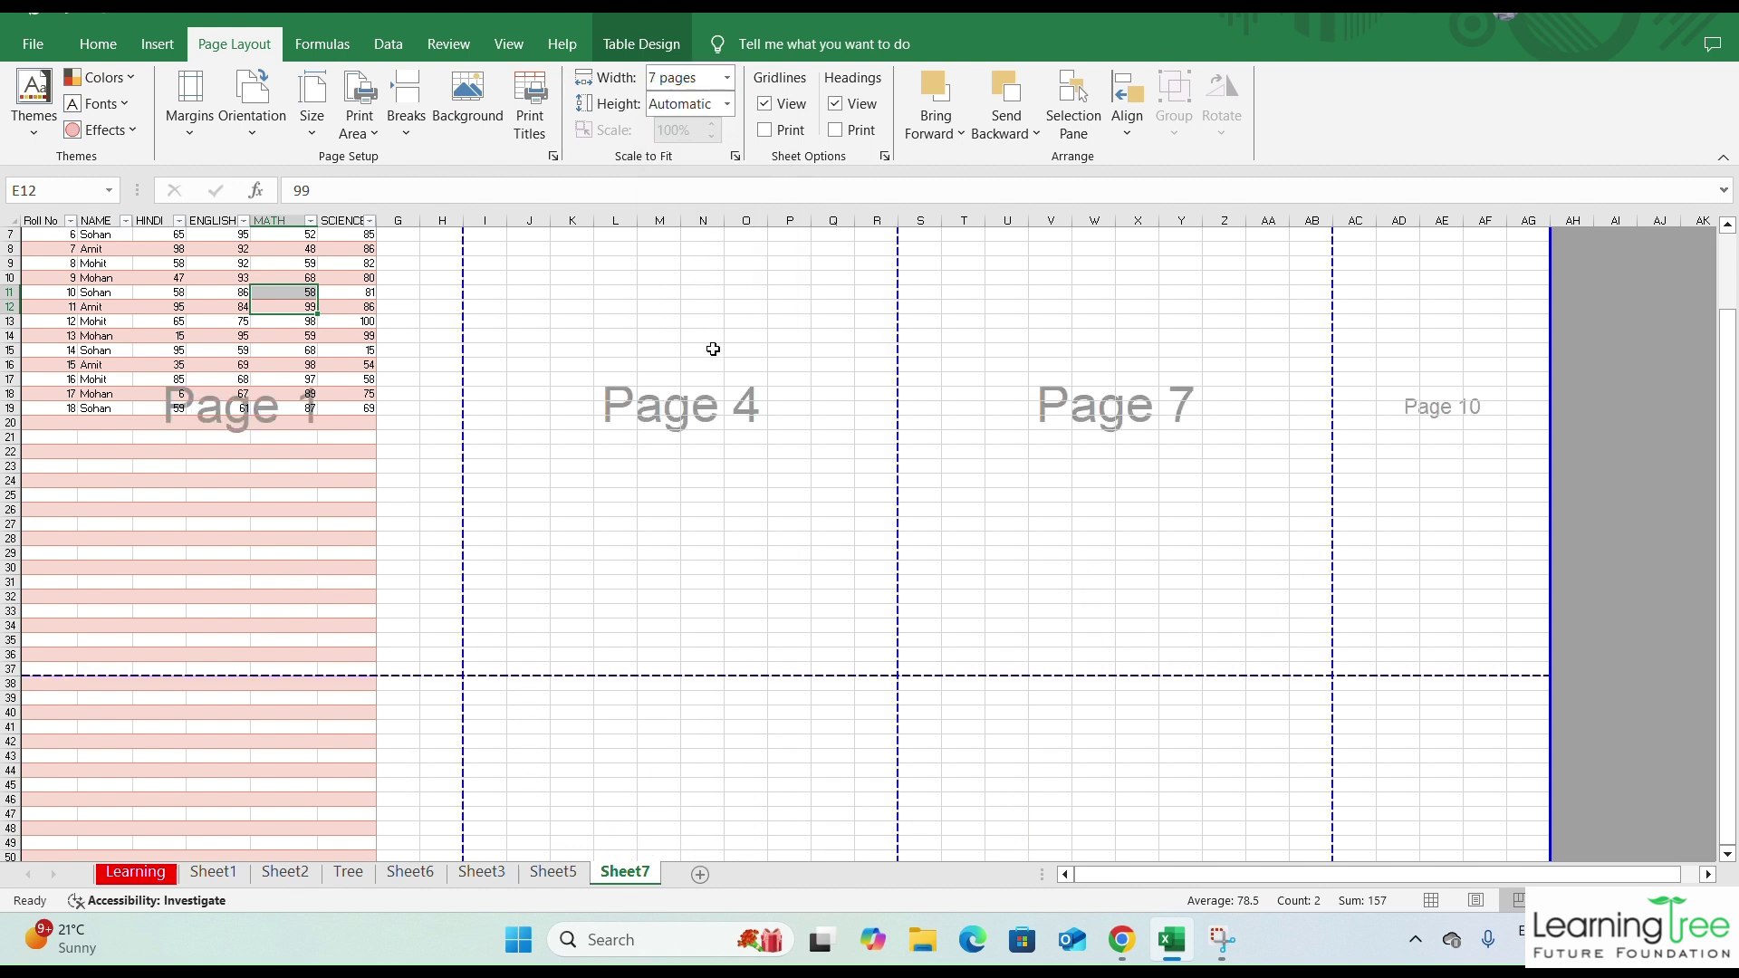
- Reset the printout width to Automatic and set the printout height to 5 pages
click(727, 78)
click(712, 105)
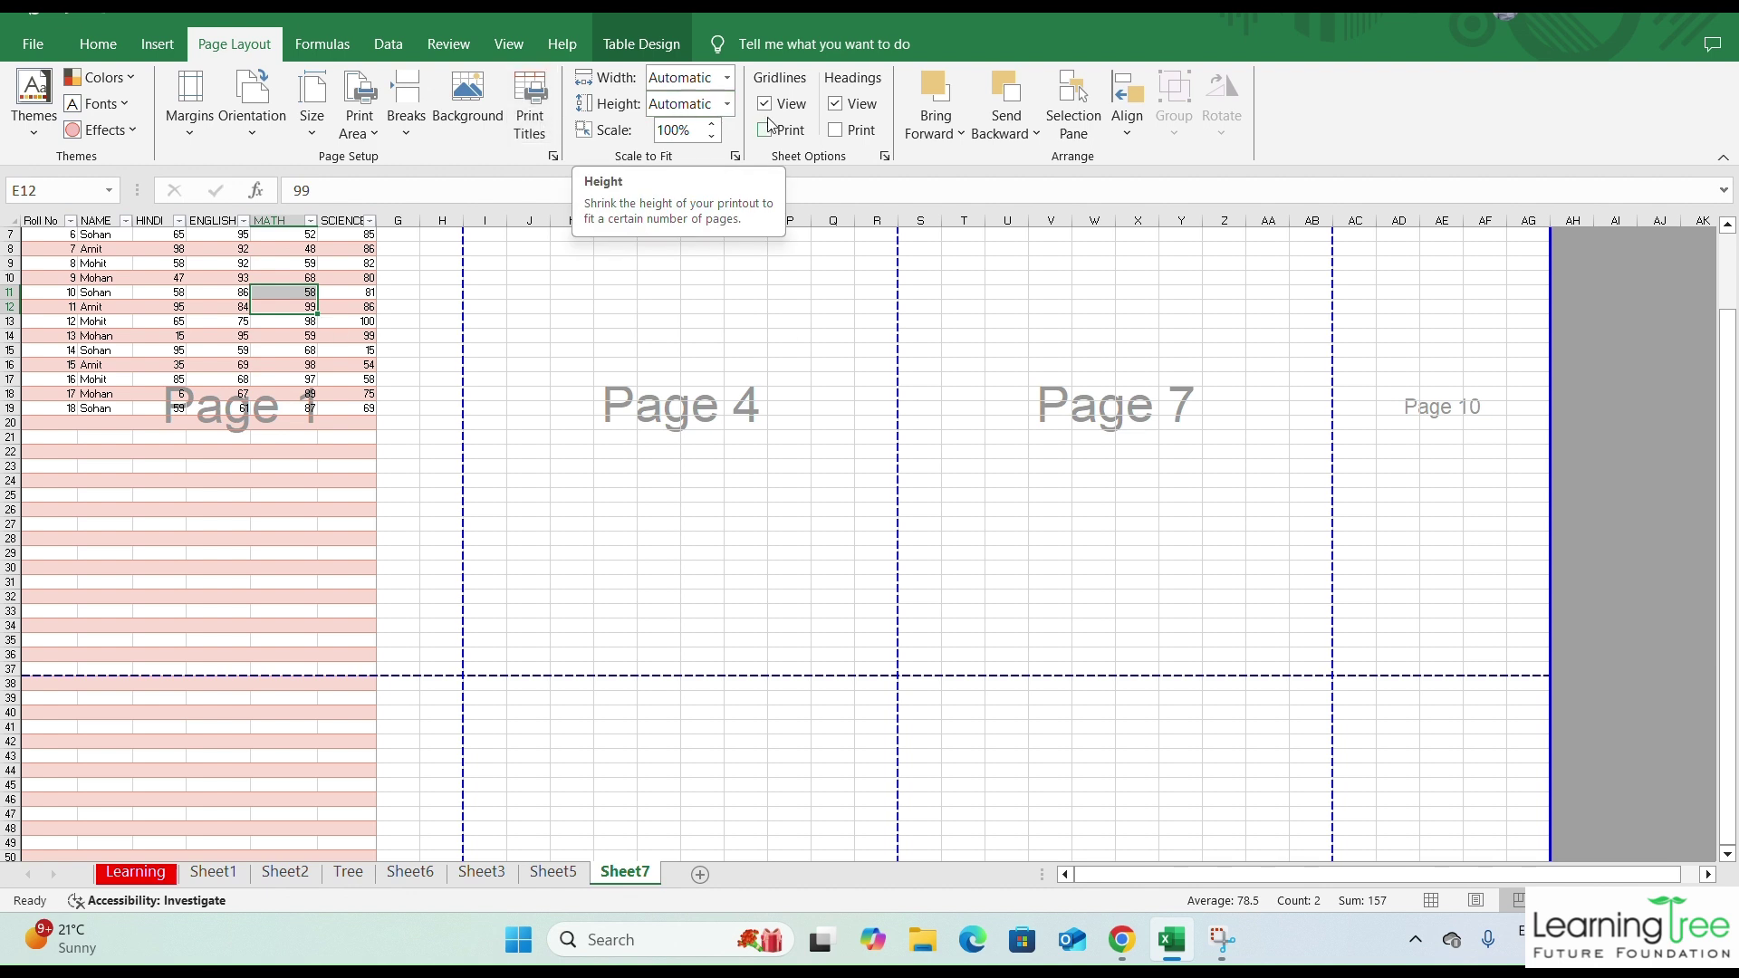
click(729, 105)
click(697, 239)
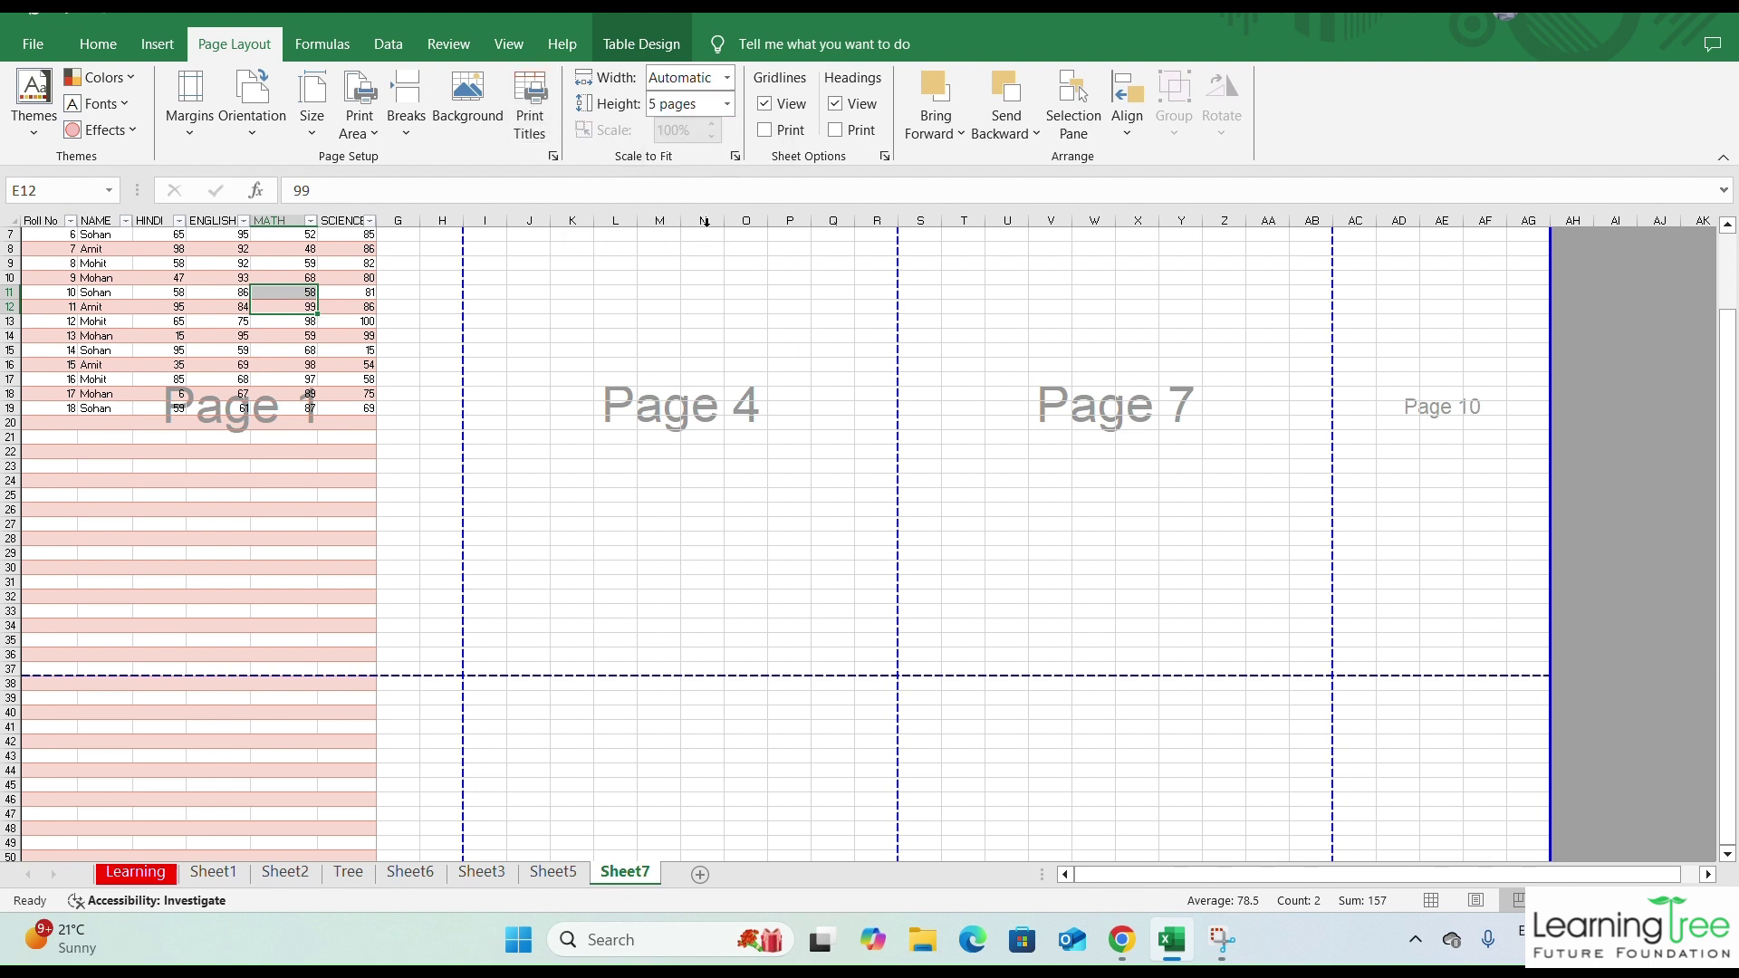
- Reset the printout height to Automatic and raise the print scale to 135%
click(727, 104)
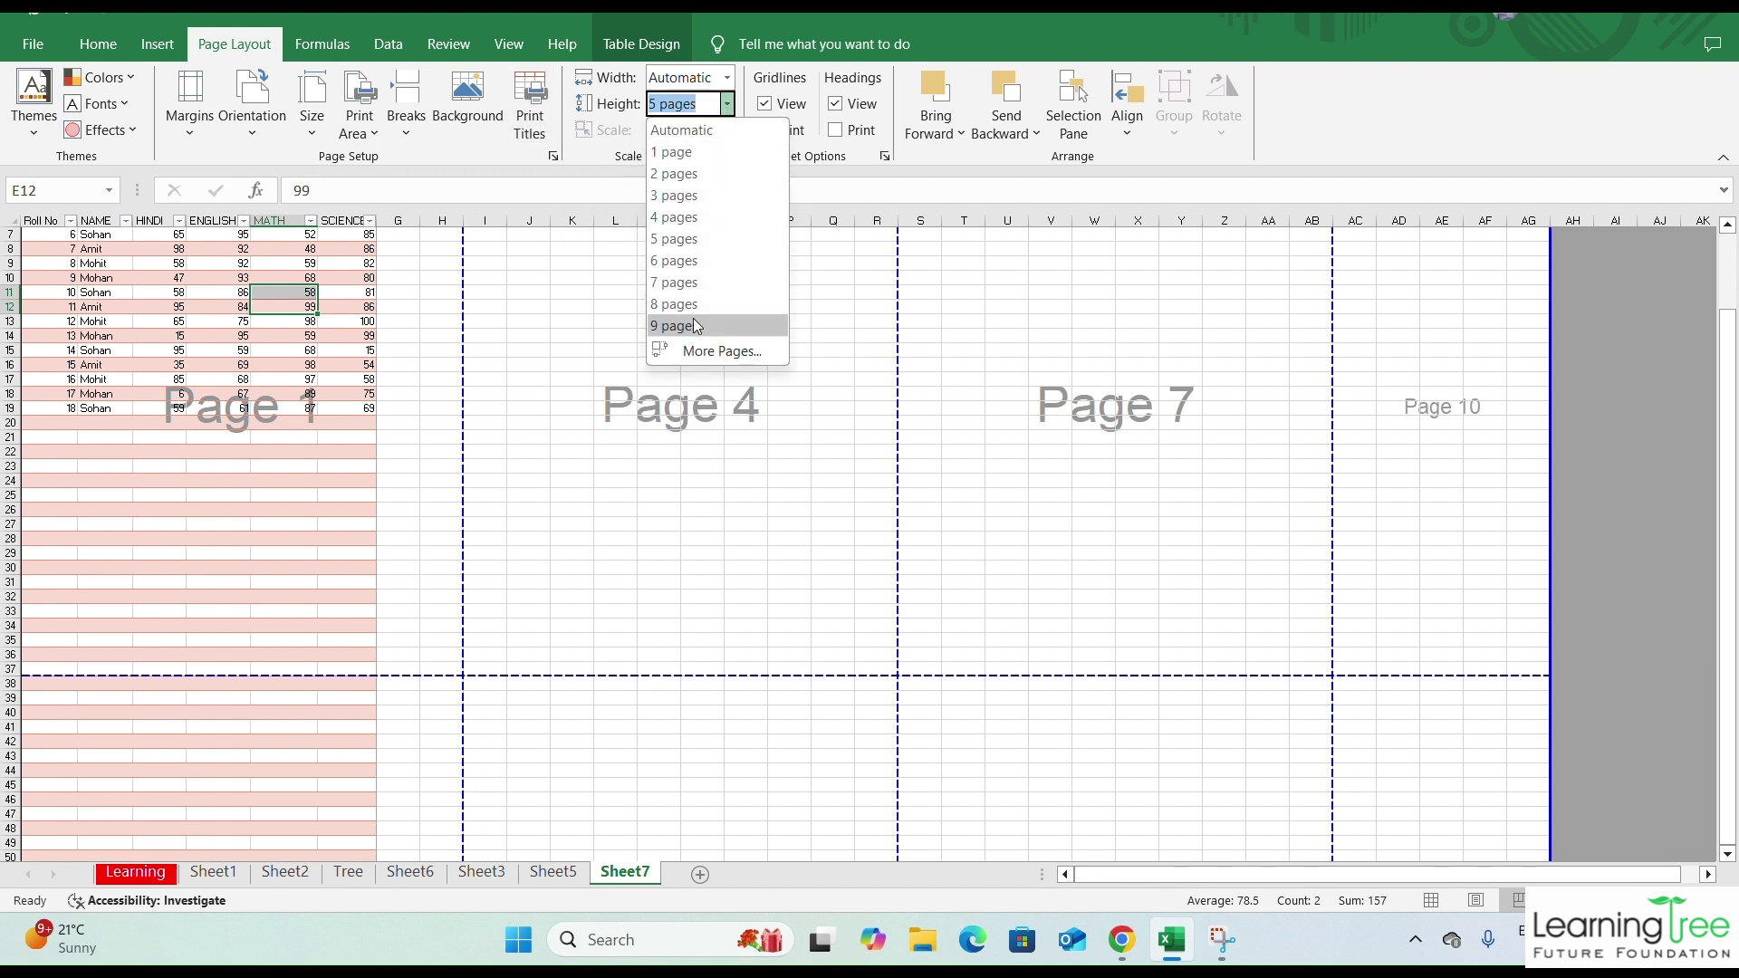
click(688, 136)
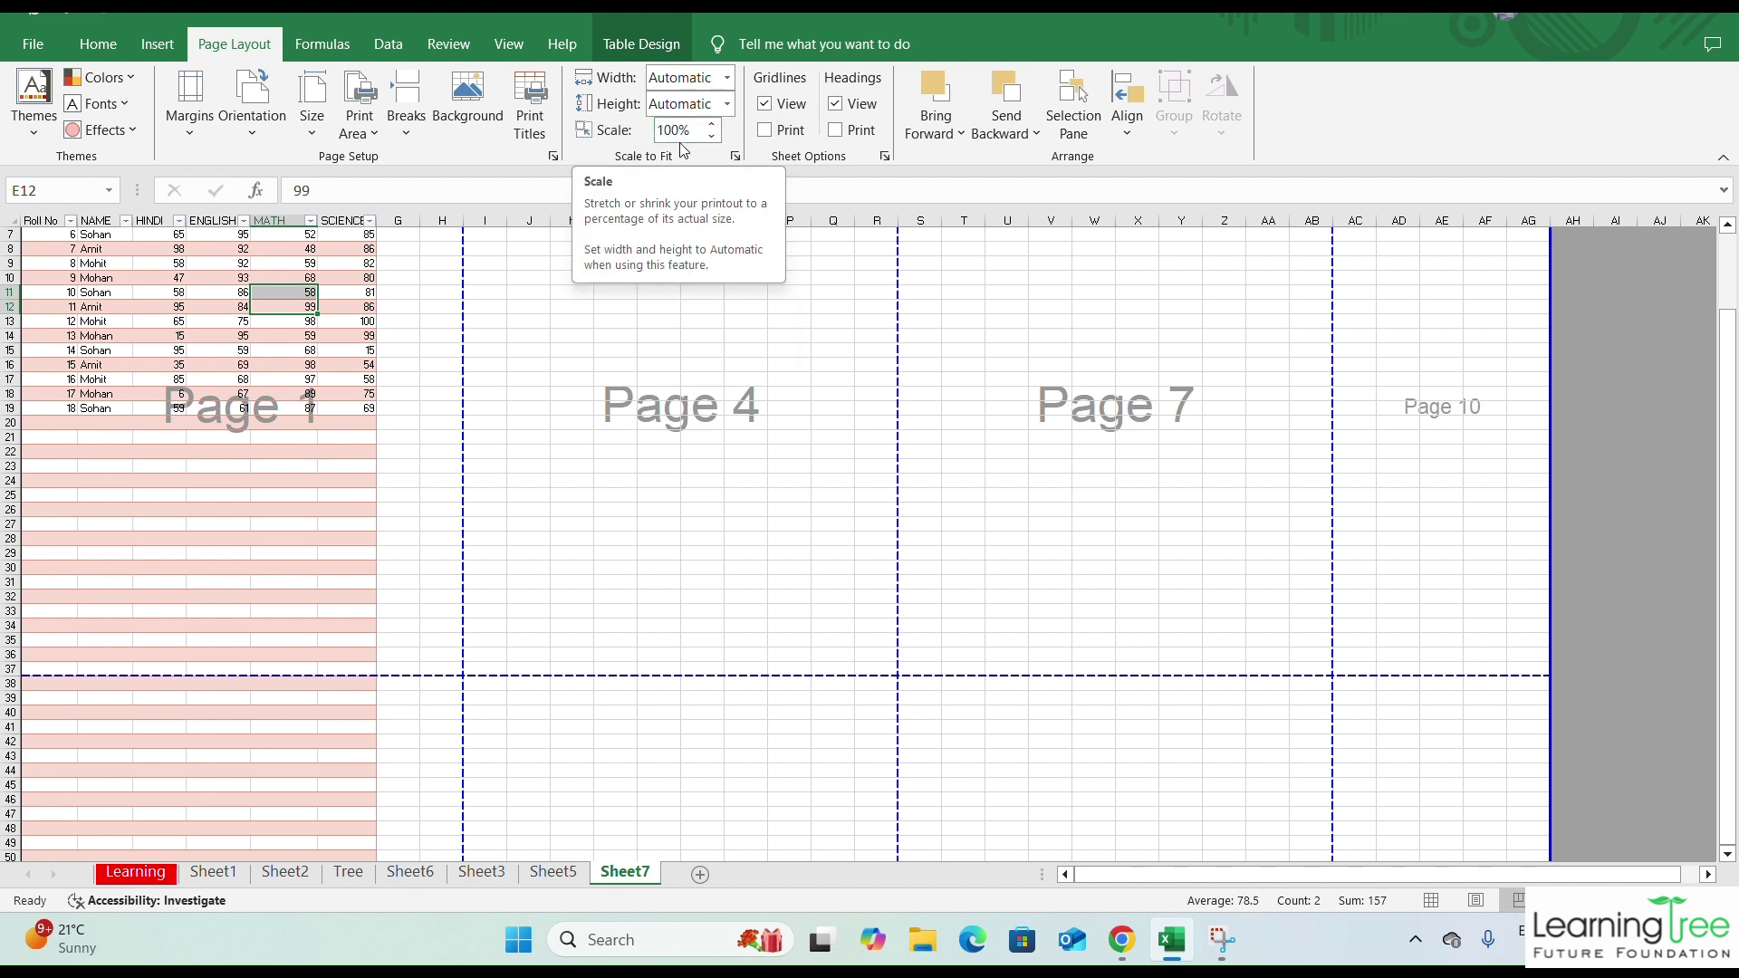
click(711, 125)
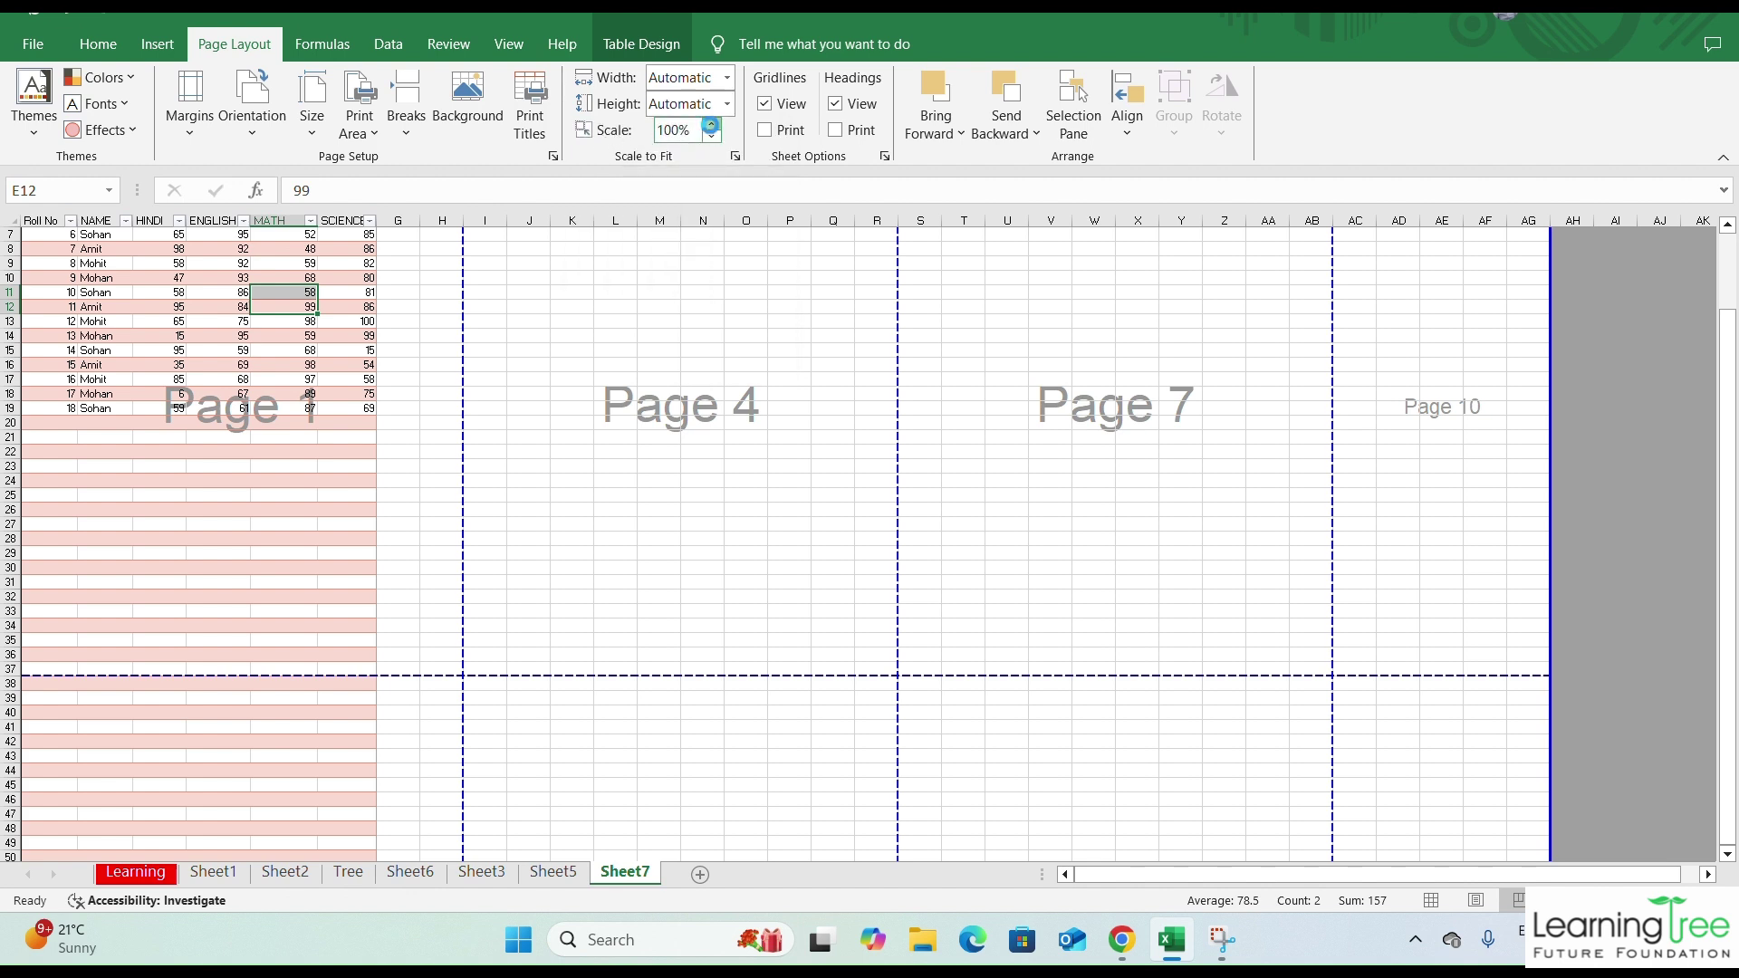
click(711, 125)
click(711, 125)
click(711, 125)
click(711, 125)
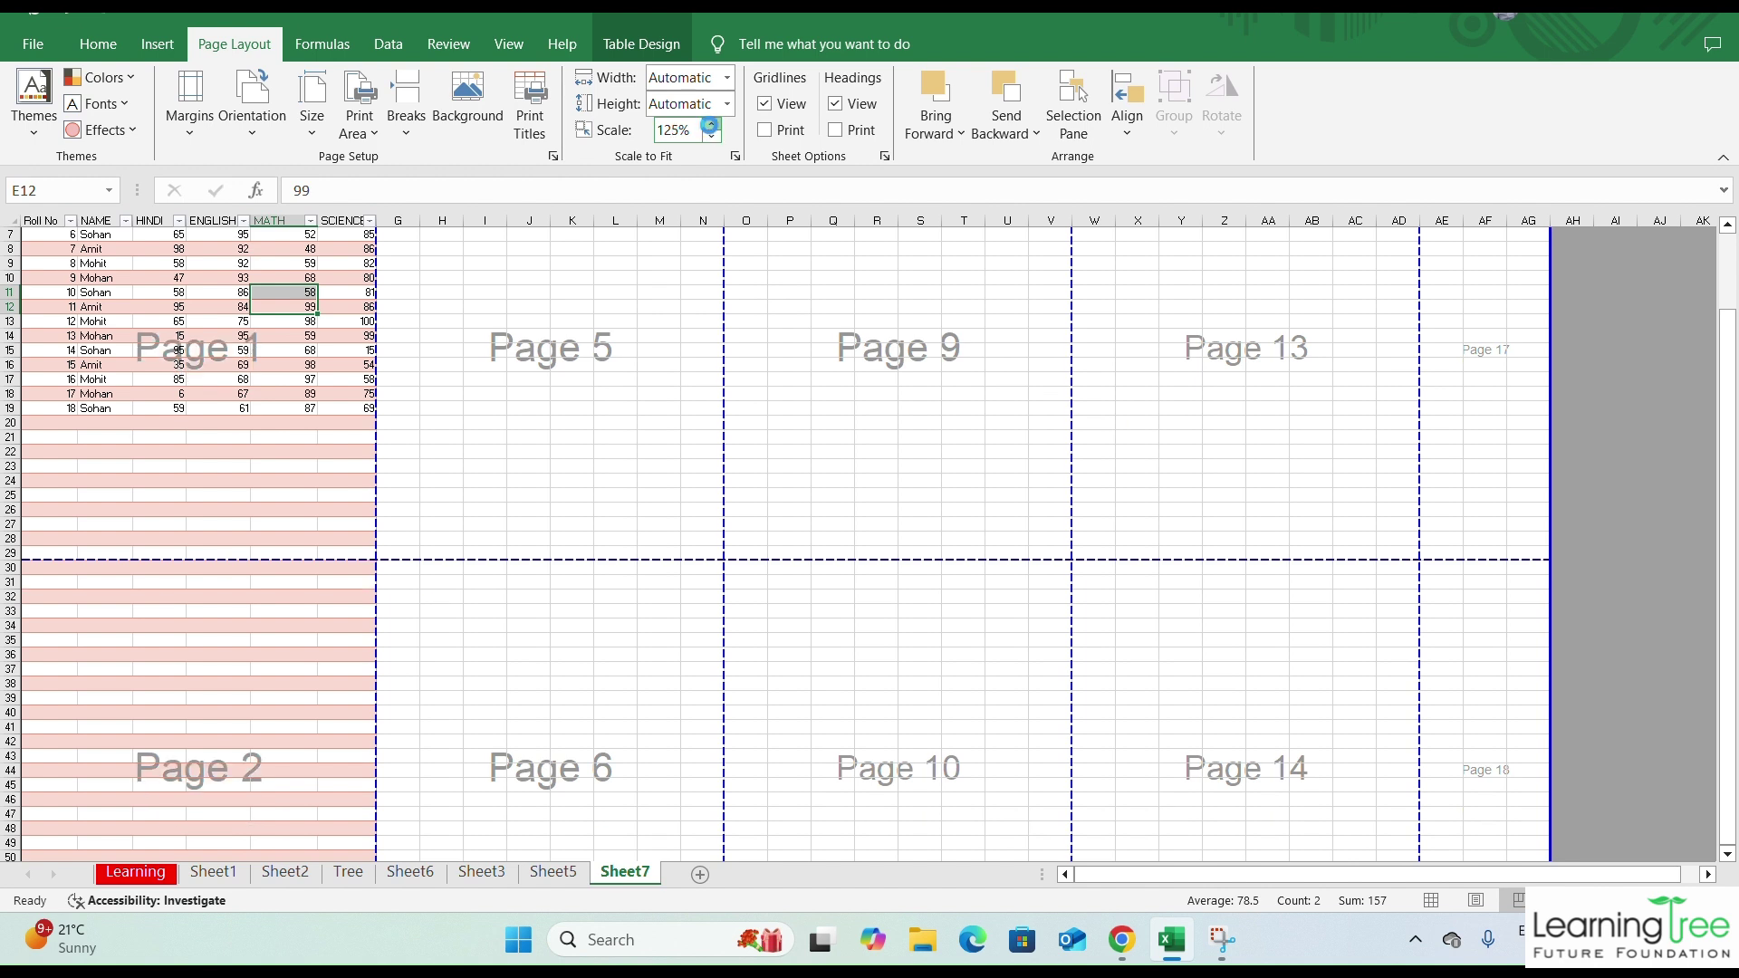
click(712, 127)
click(712, 126)
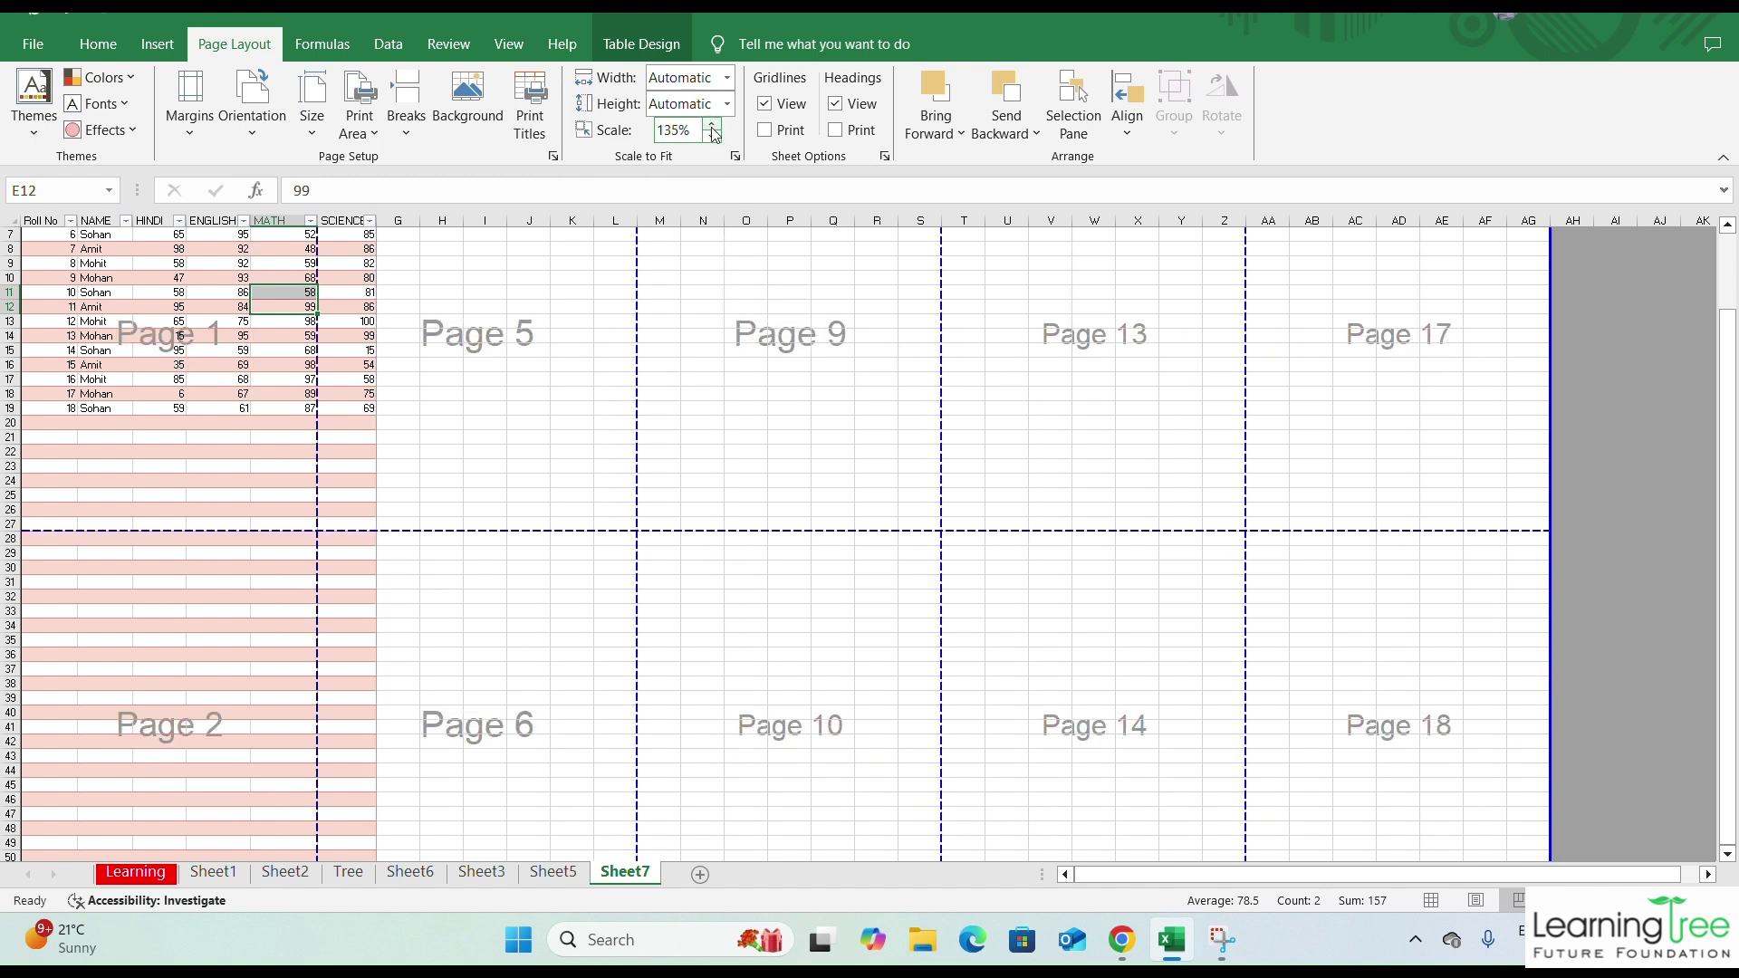
- Lower the print scale to 100%
click(713, 137)
click(712, 137)
click(713, 136)
click(712, 137)
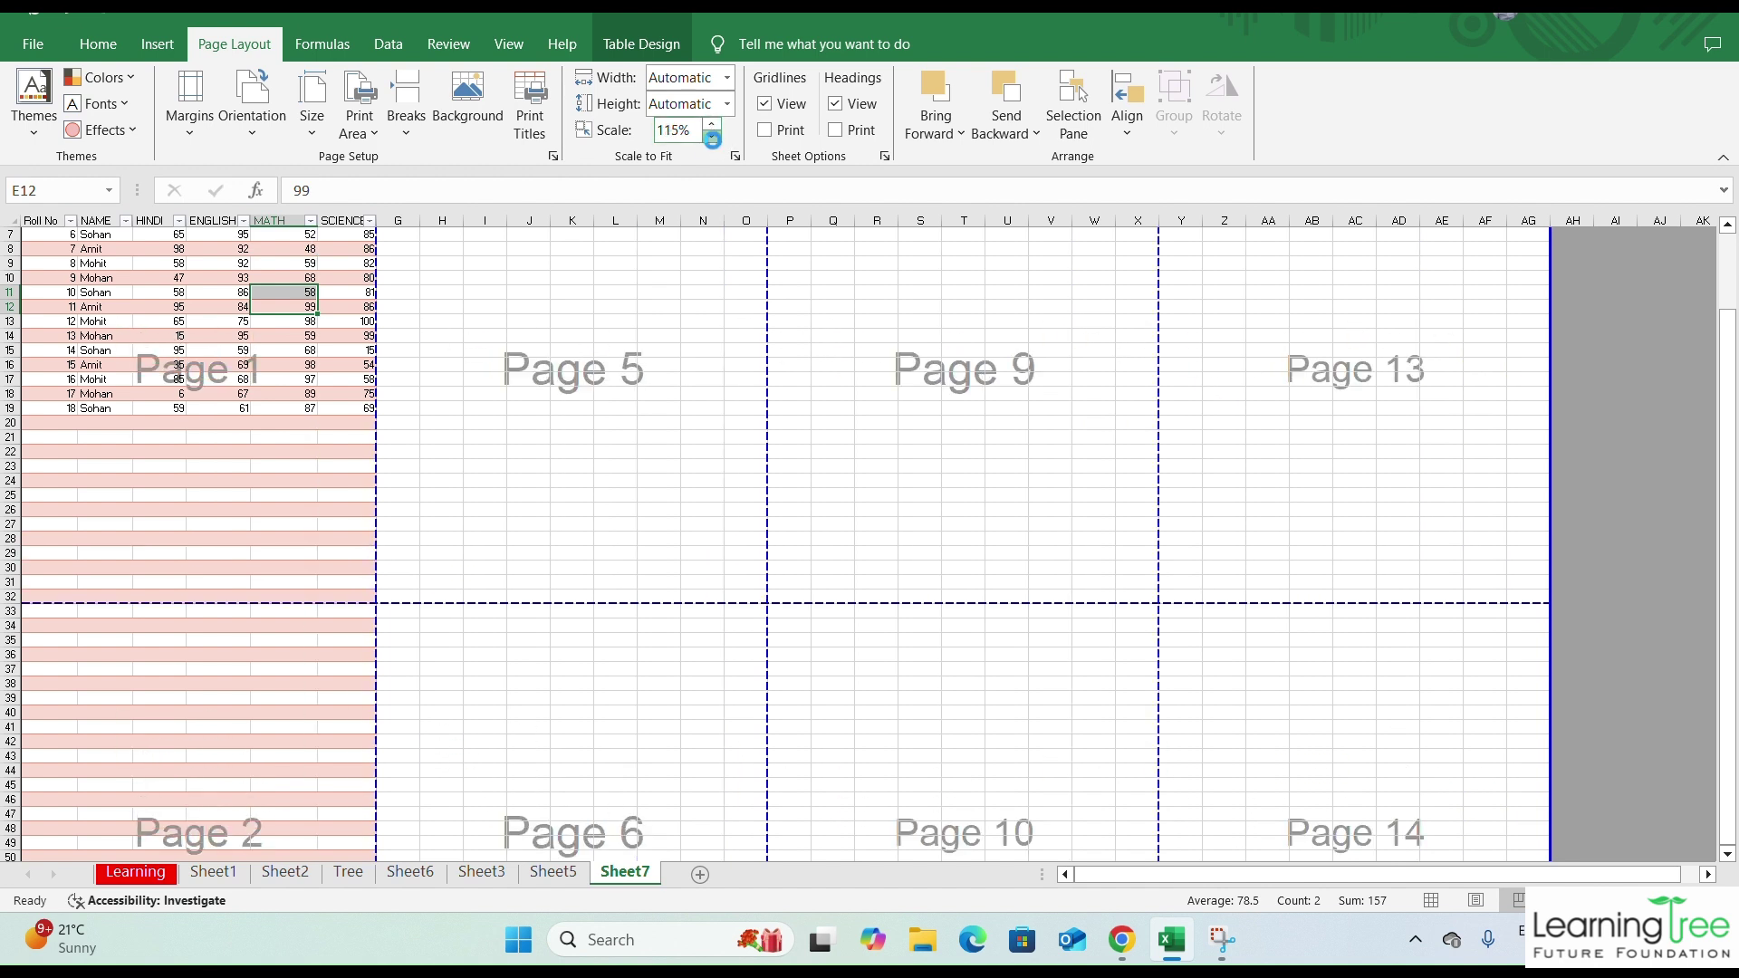
click(712, 136)
click(713, 136)
click(713, 137)
click(712, 137)
click(712, 137)
click(712, 125)
click(712, 125)
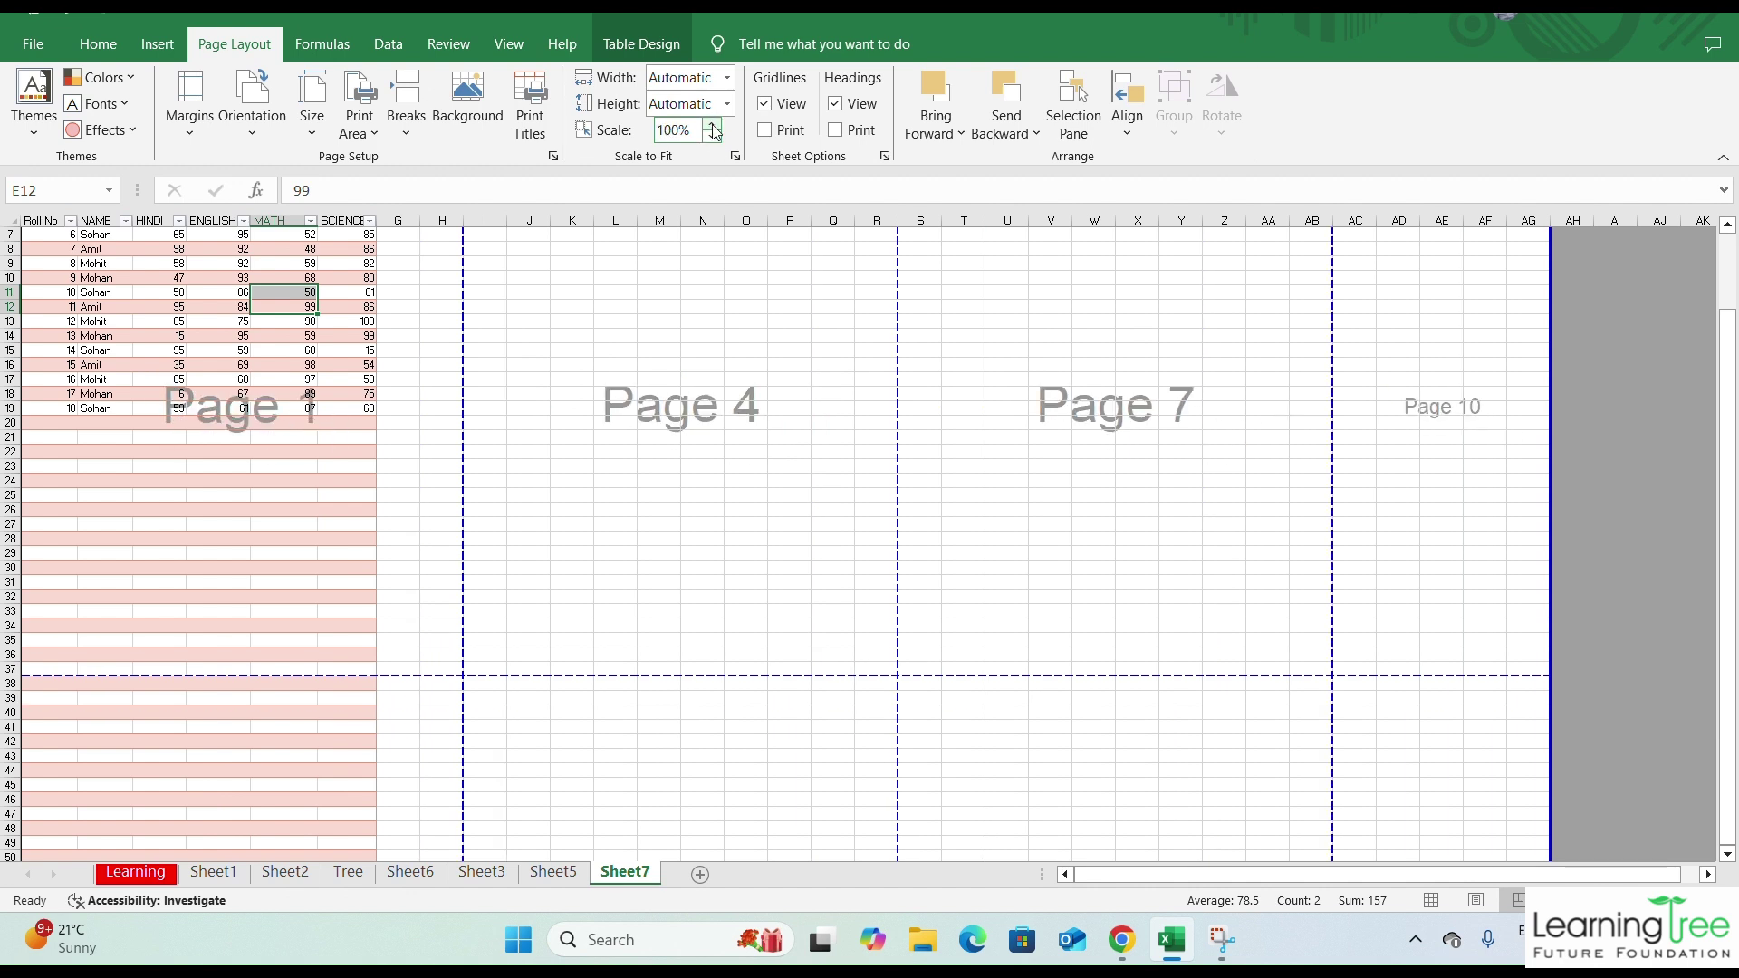
click(712, 125)
click(711, 138)
- Extend page 1 through column AE by moving the first vertical page break, and return the sheet to Normal view
drag(465, 565, 1462, 704)
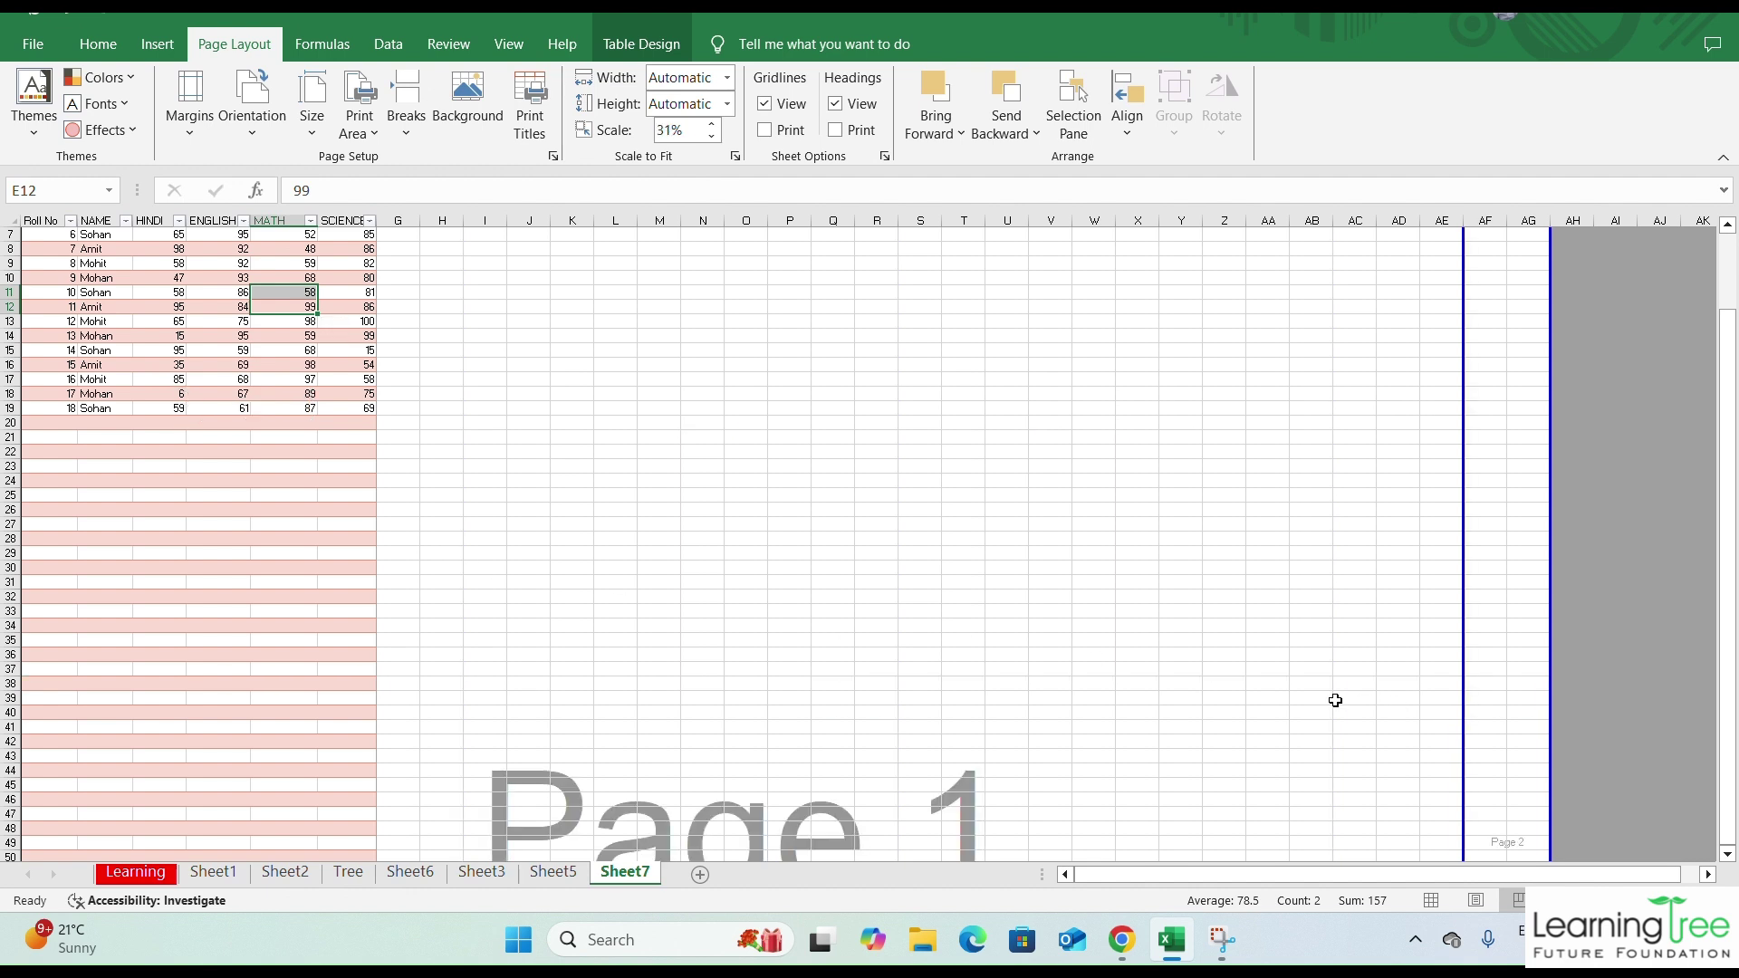
click(512, 43)
click(33, 101)
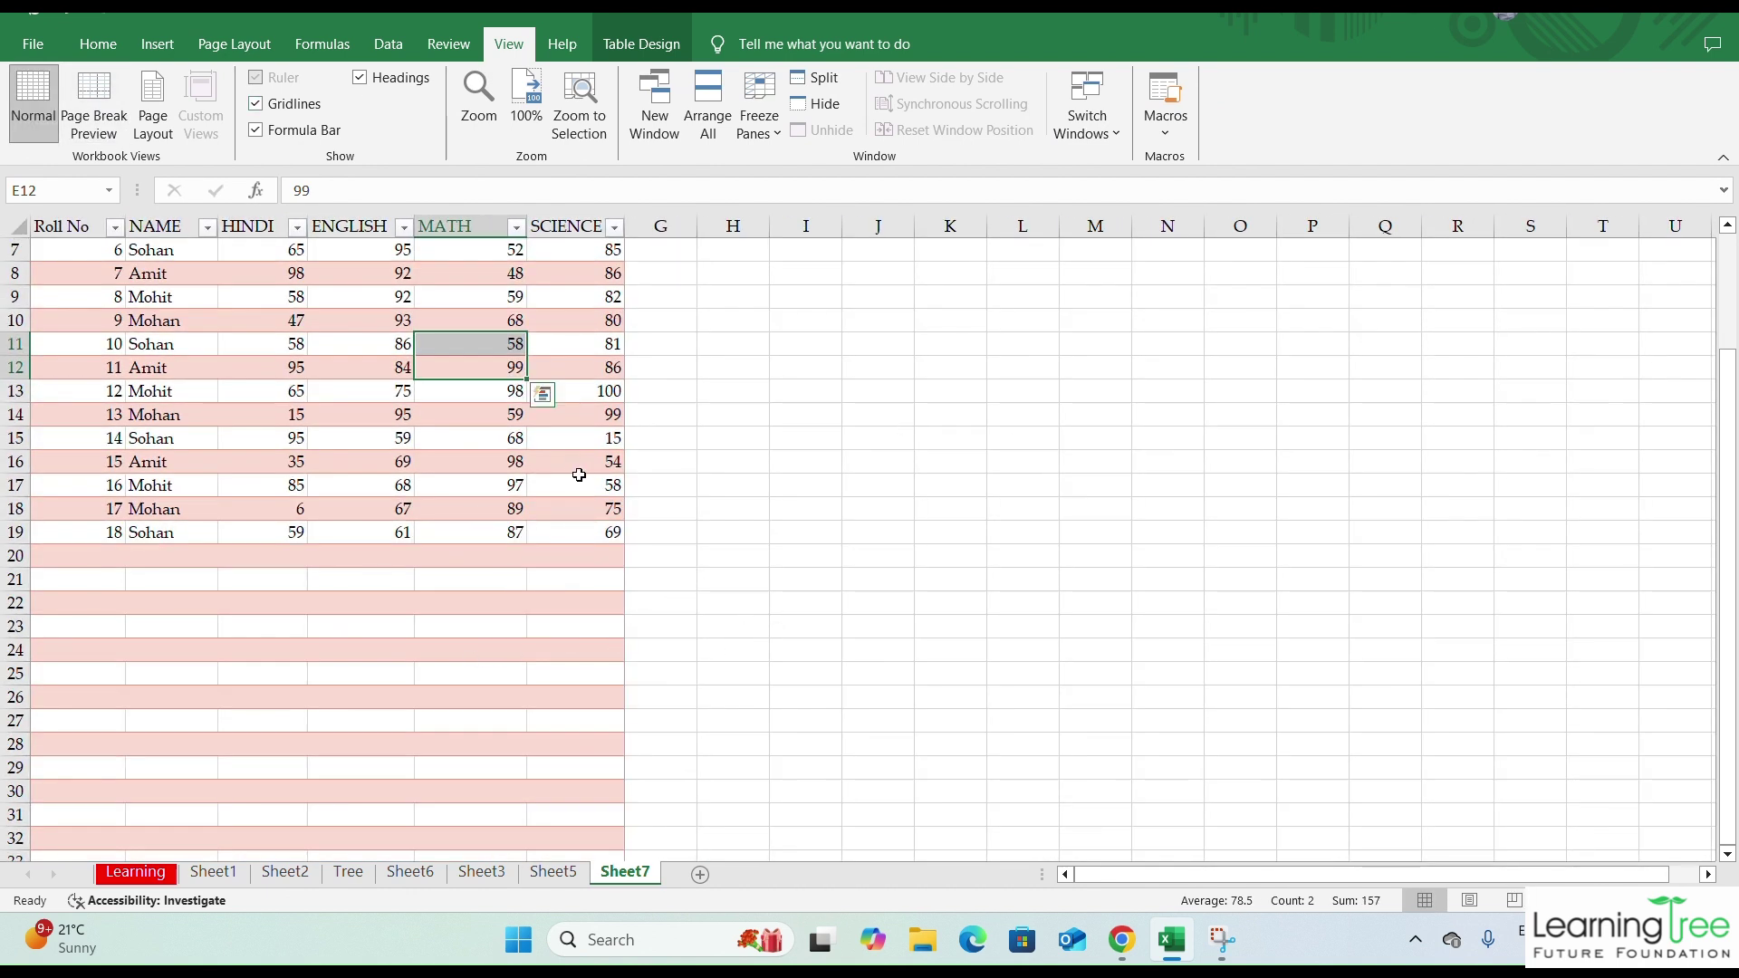
click(681, 463)
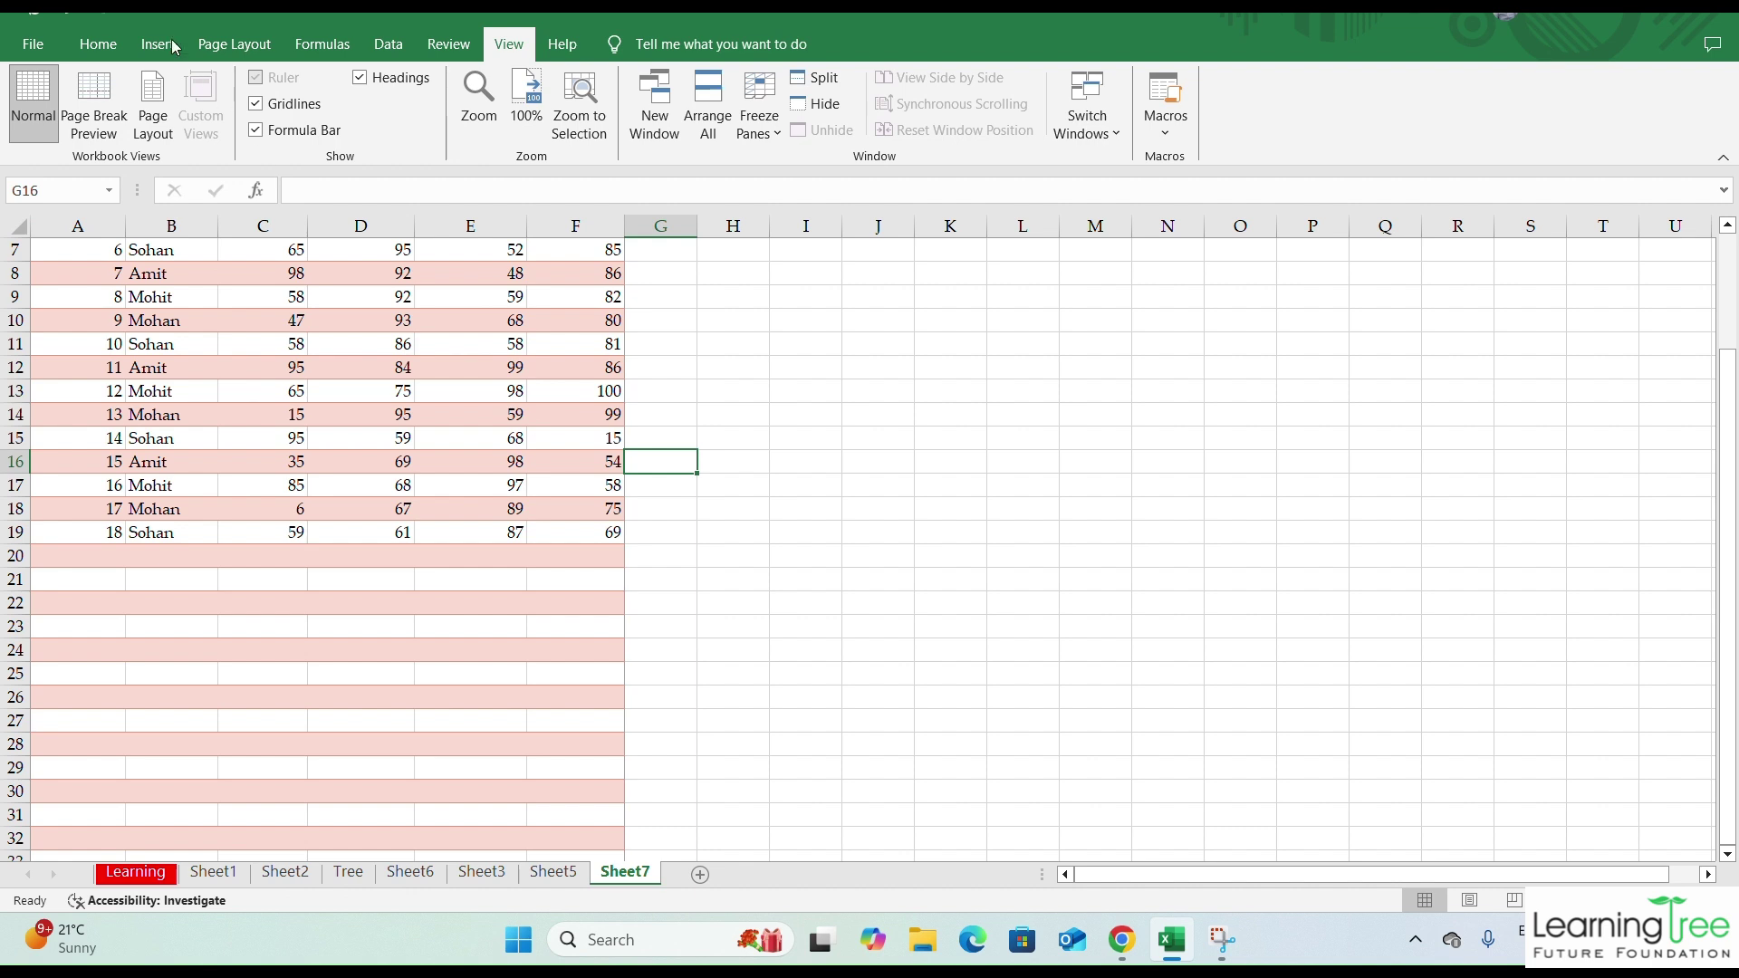
- Hide the sheet's gridlines, select blank ranges beside the marks table to inspect the effect, and show the gridlines again
click(252, 51)
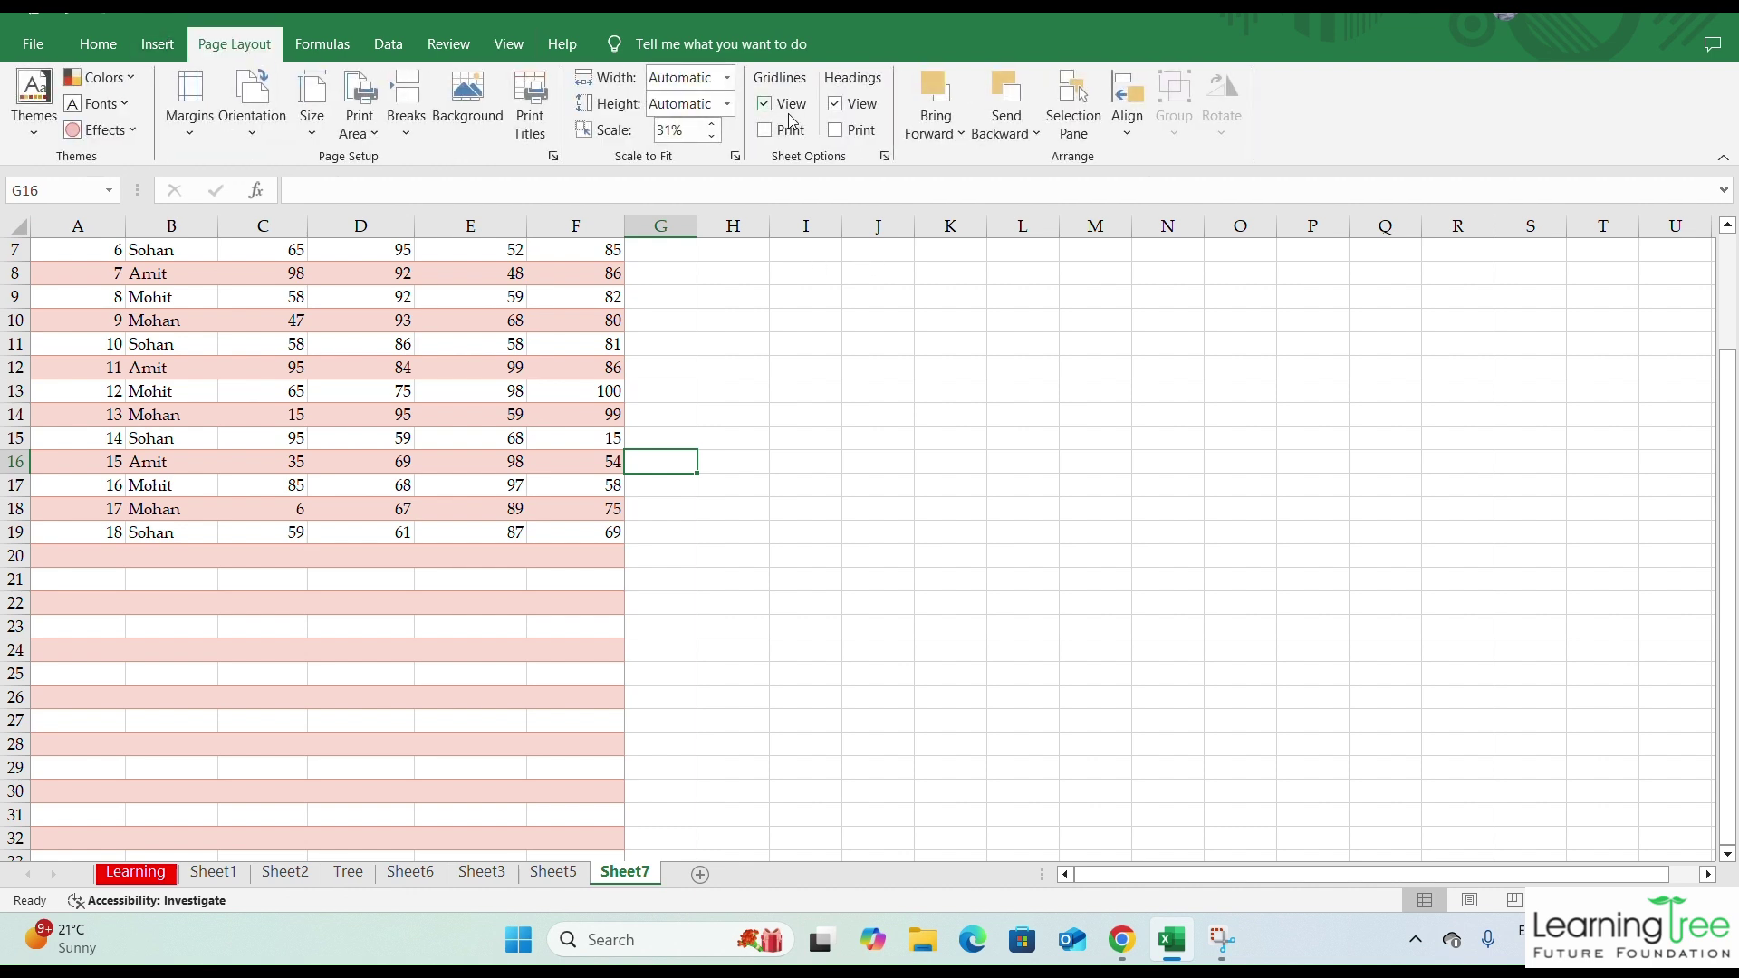
click(766, 105)
drag(784, 350, 1296, 624)
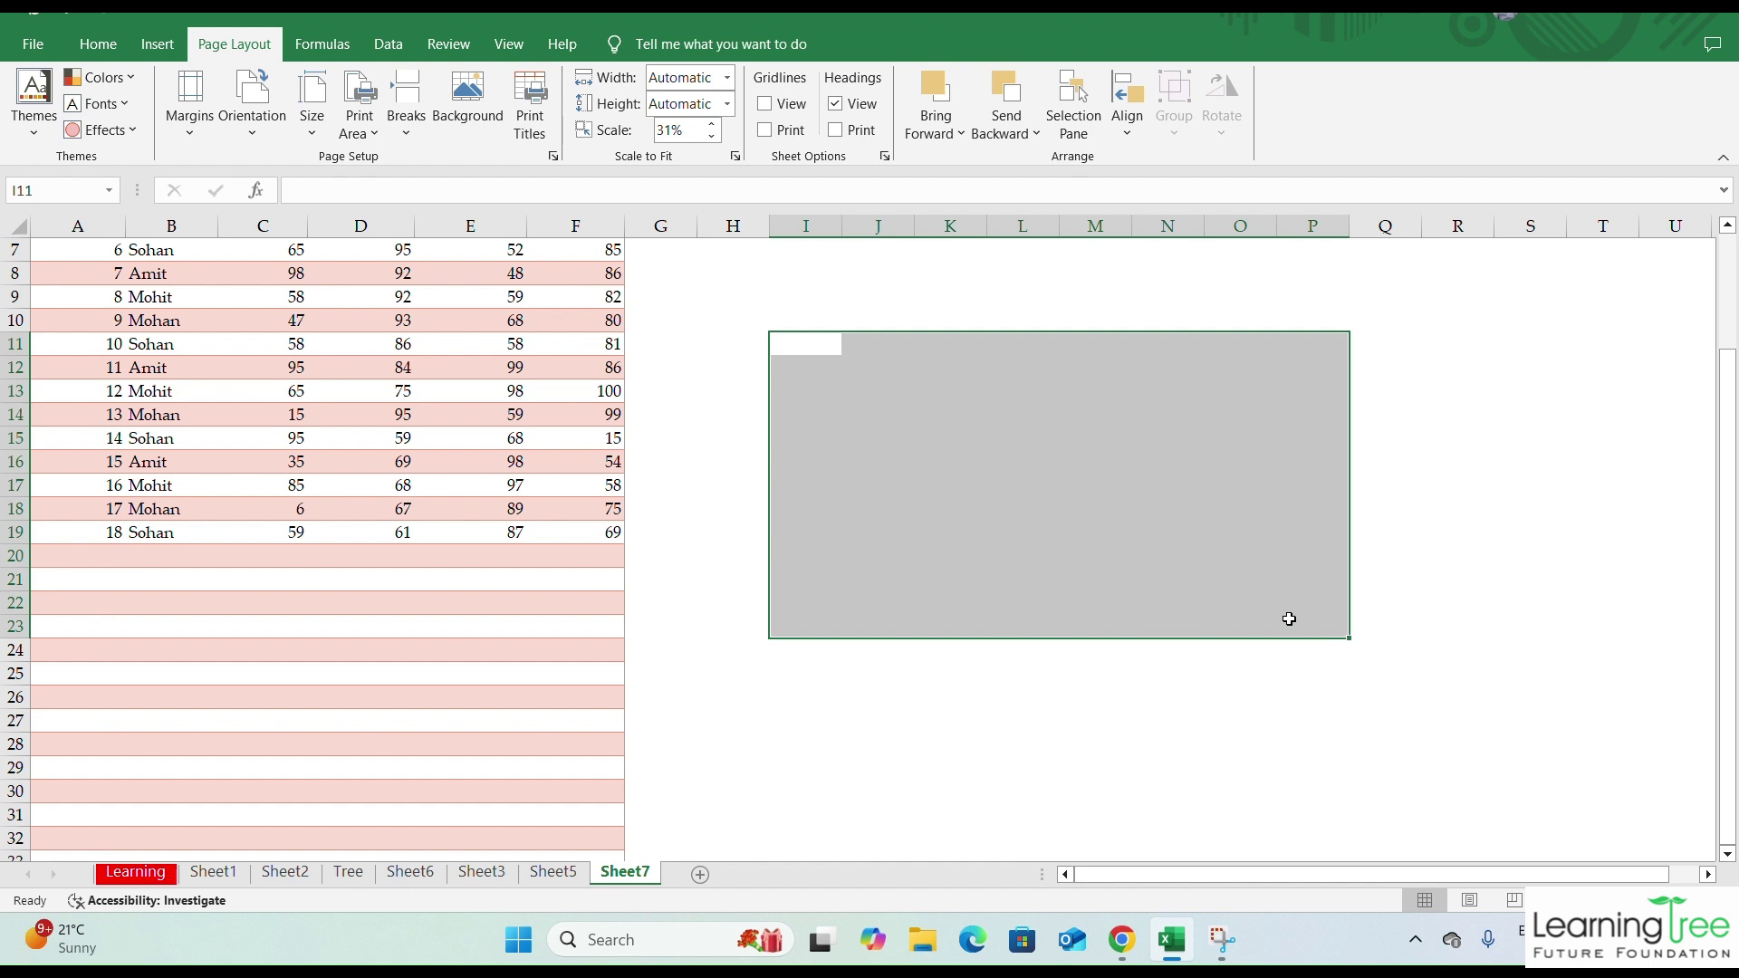
click(694, 370)
click(718, 492)
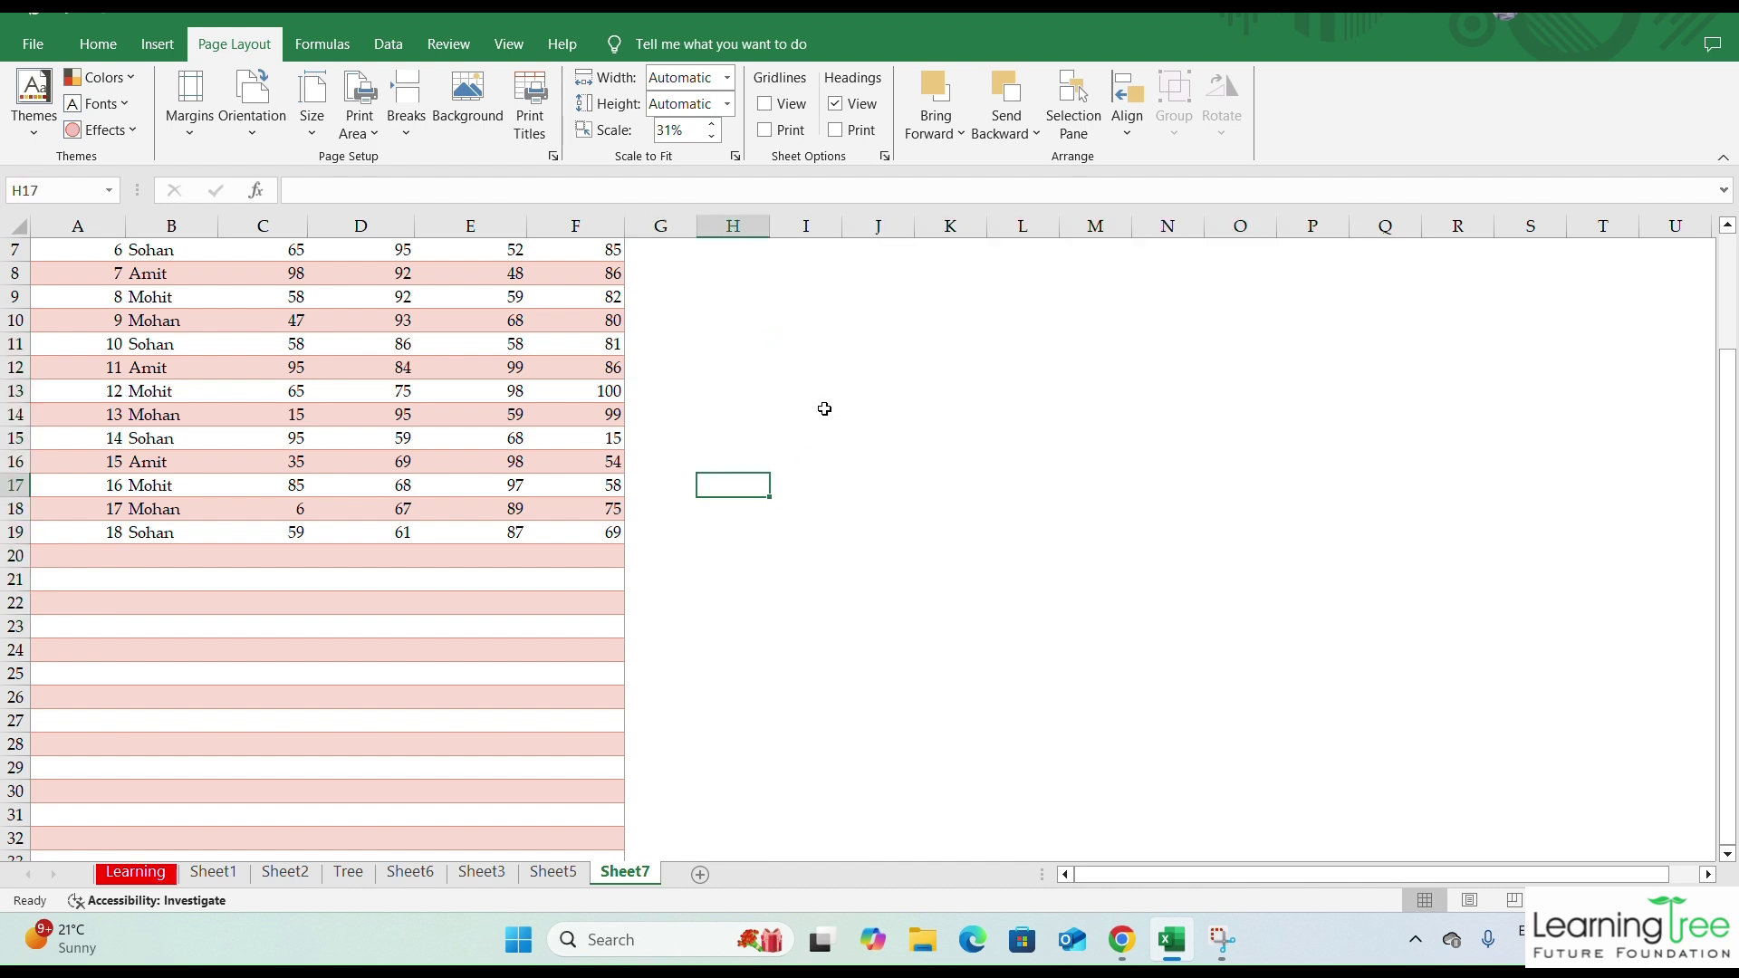
drag(818, 395, 960, 581)
drag(1091, 369, 1233, 581)
drag(1032, 558, 1300, 578)
click(969, 394)
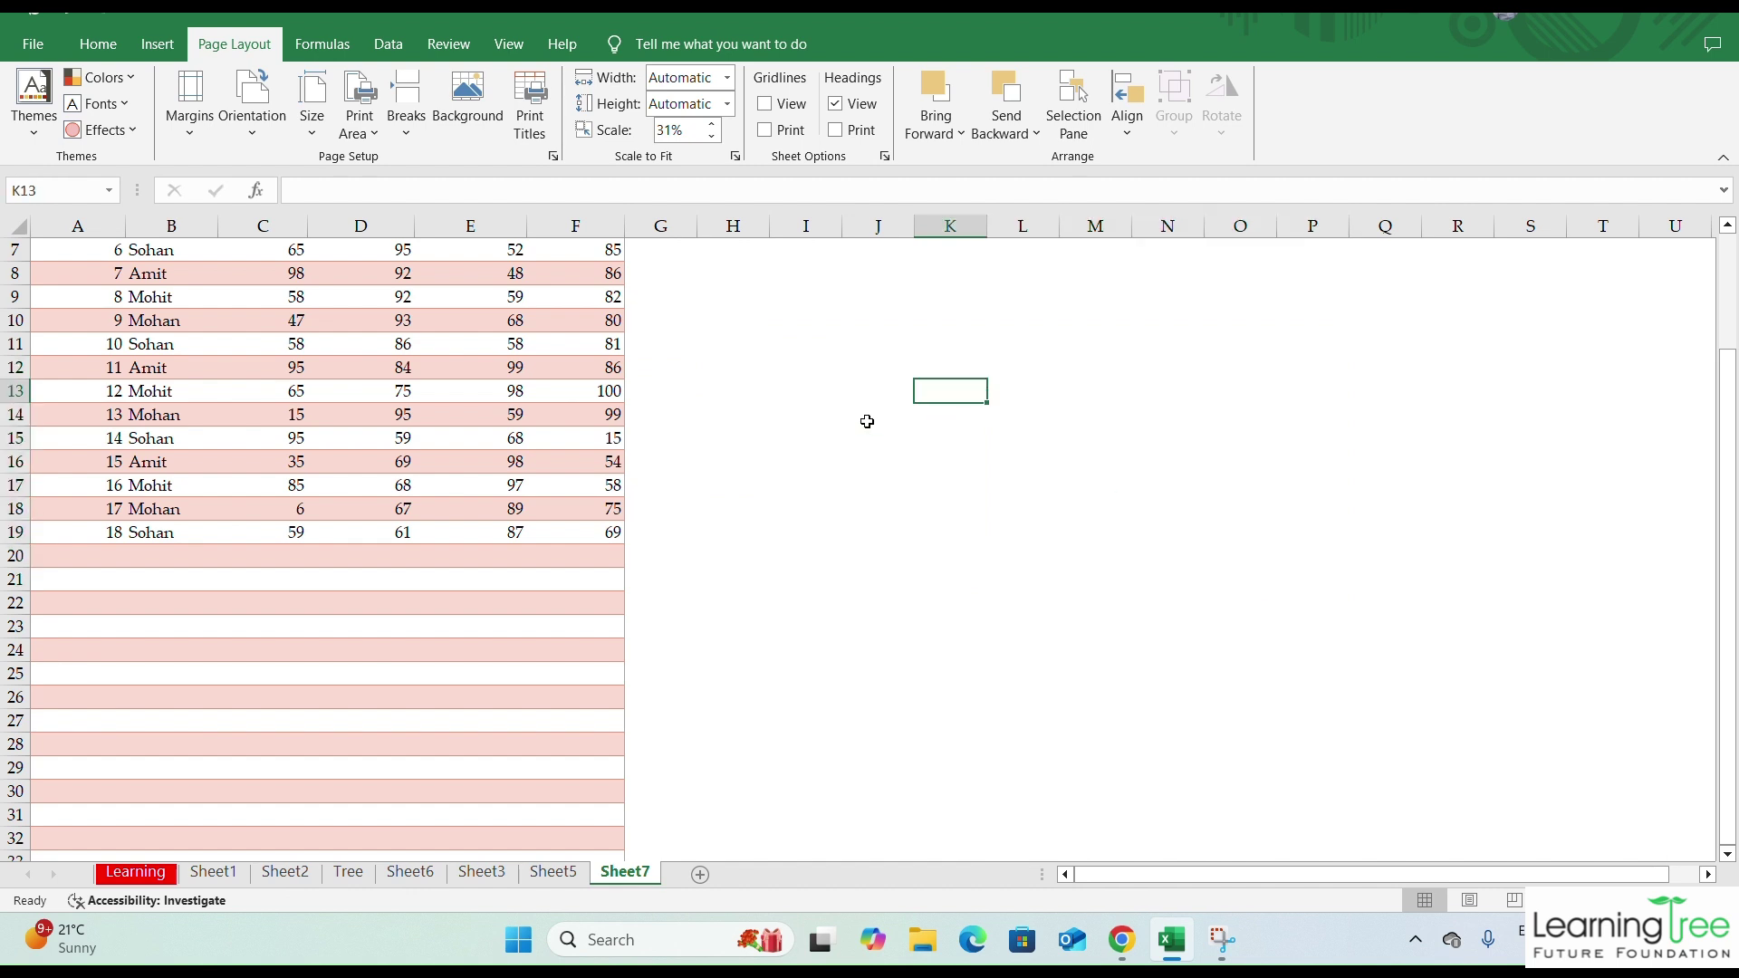
click(764, 105)
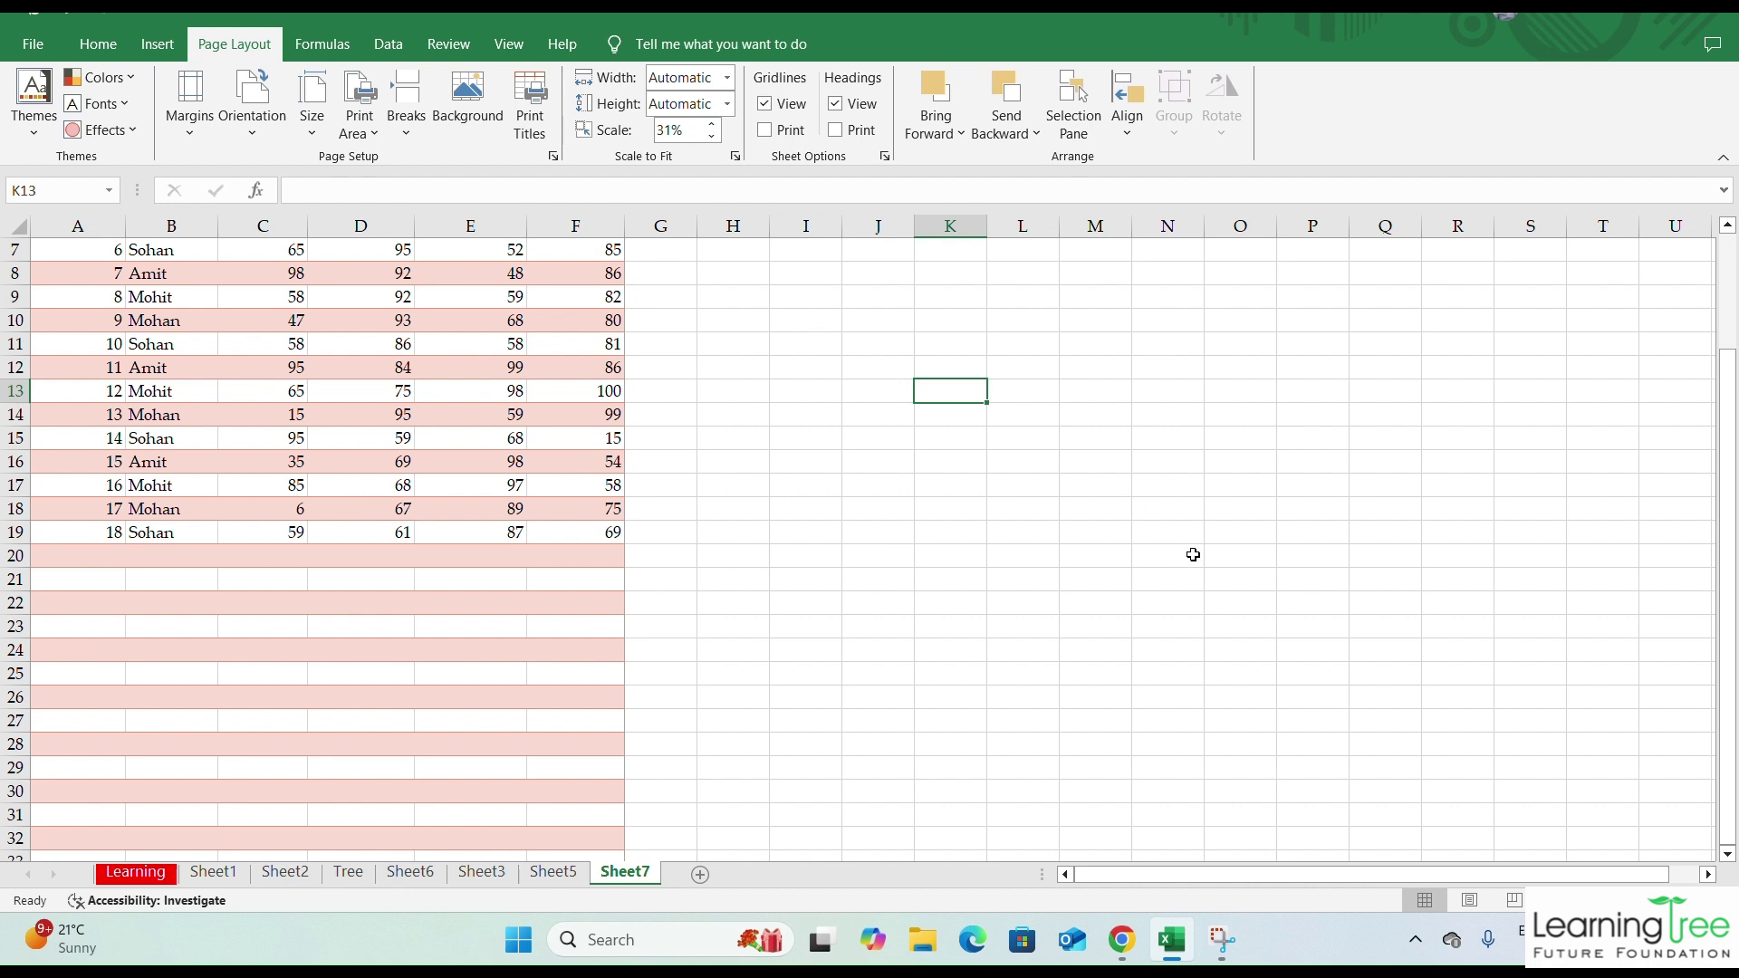
click(590, 579)
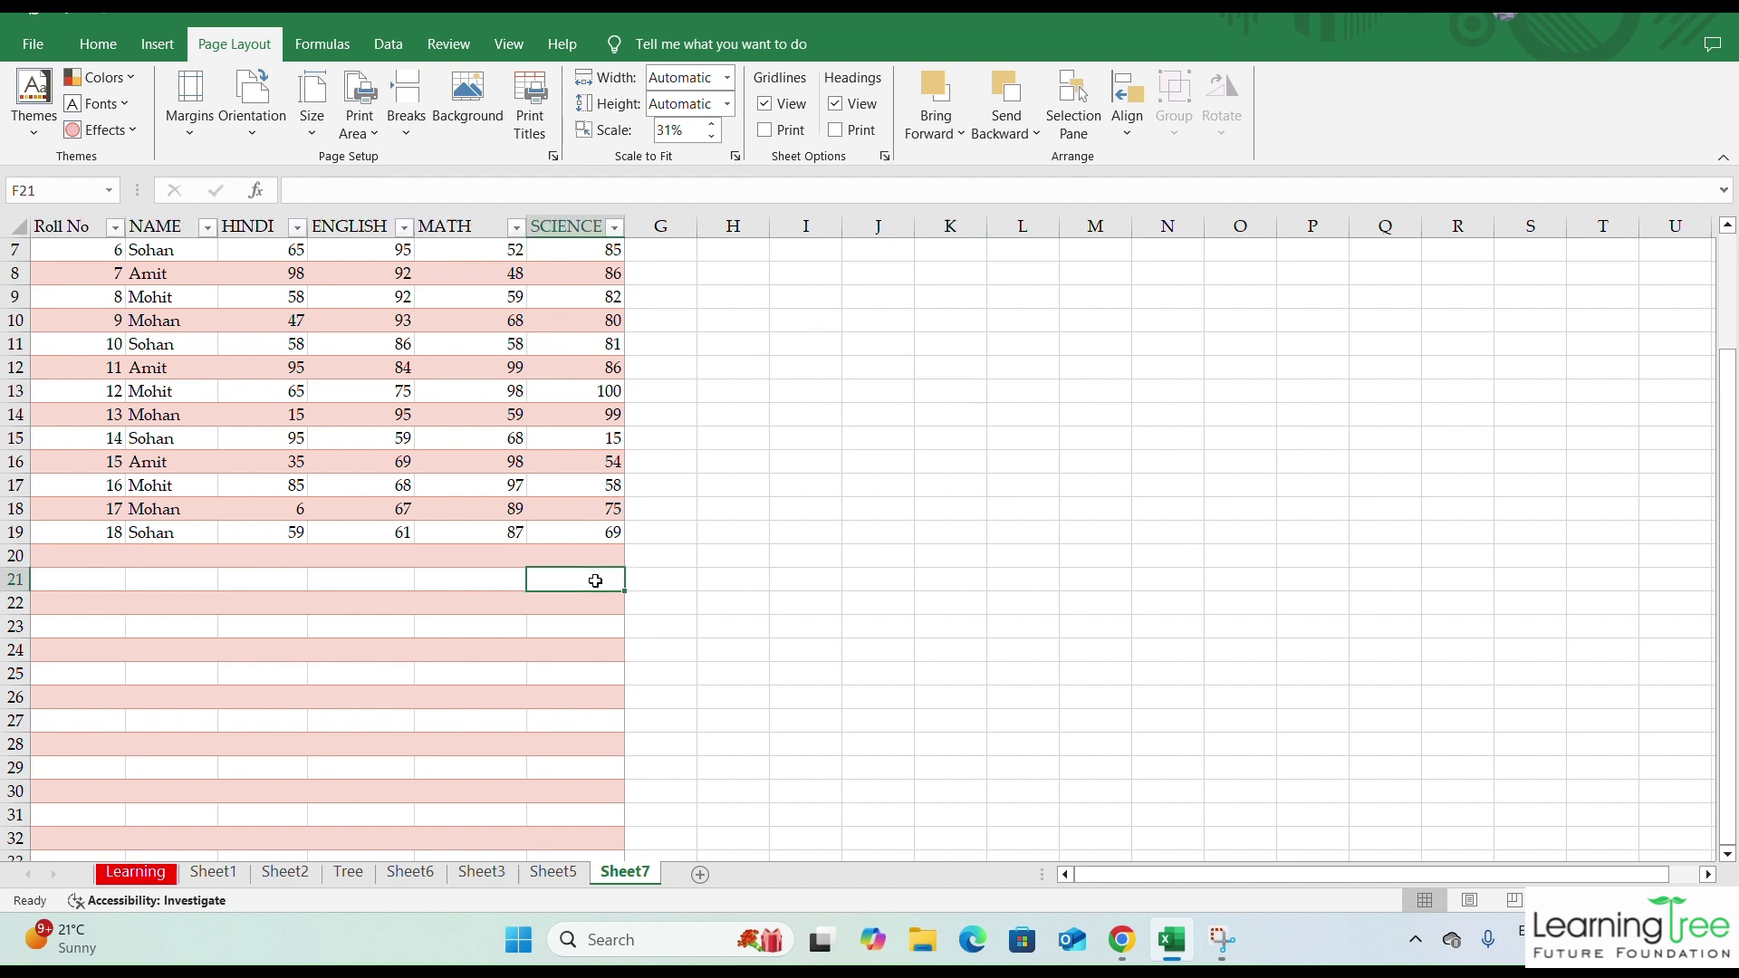
- Check how small the marks table prints in the print preview, and return to the sheet
click(35, 46)
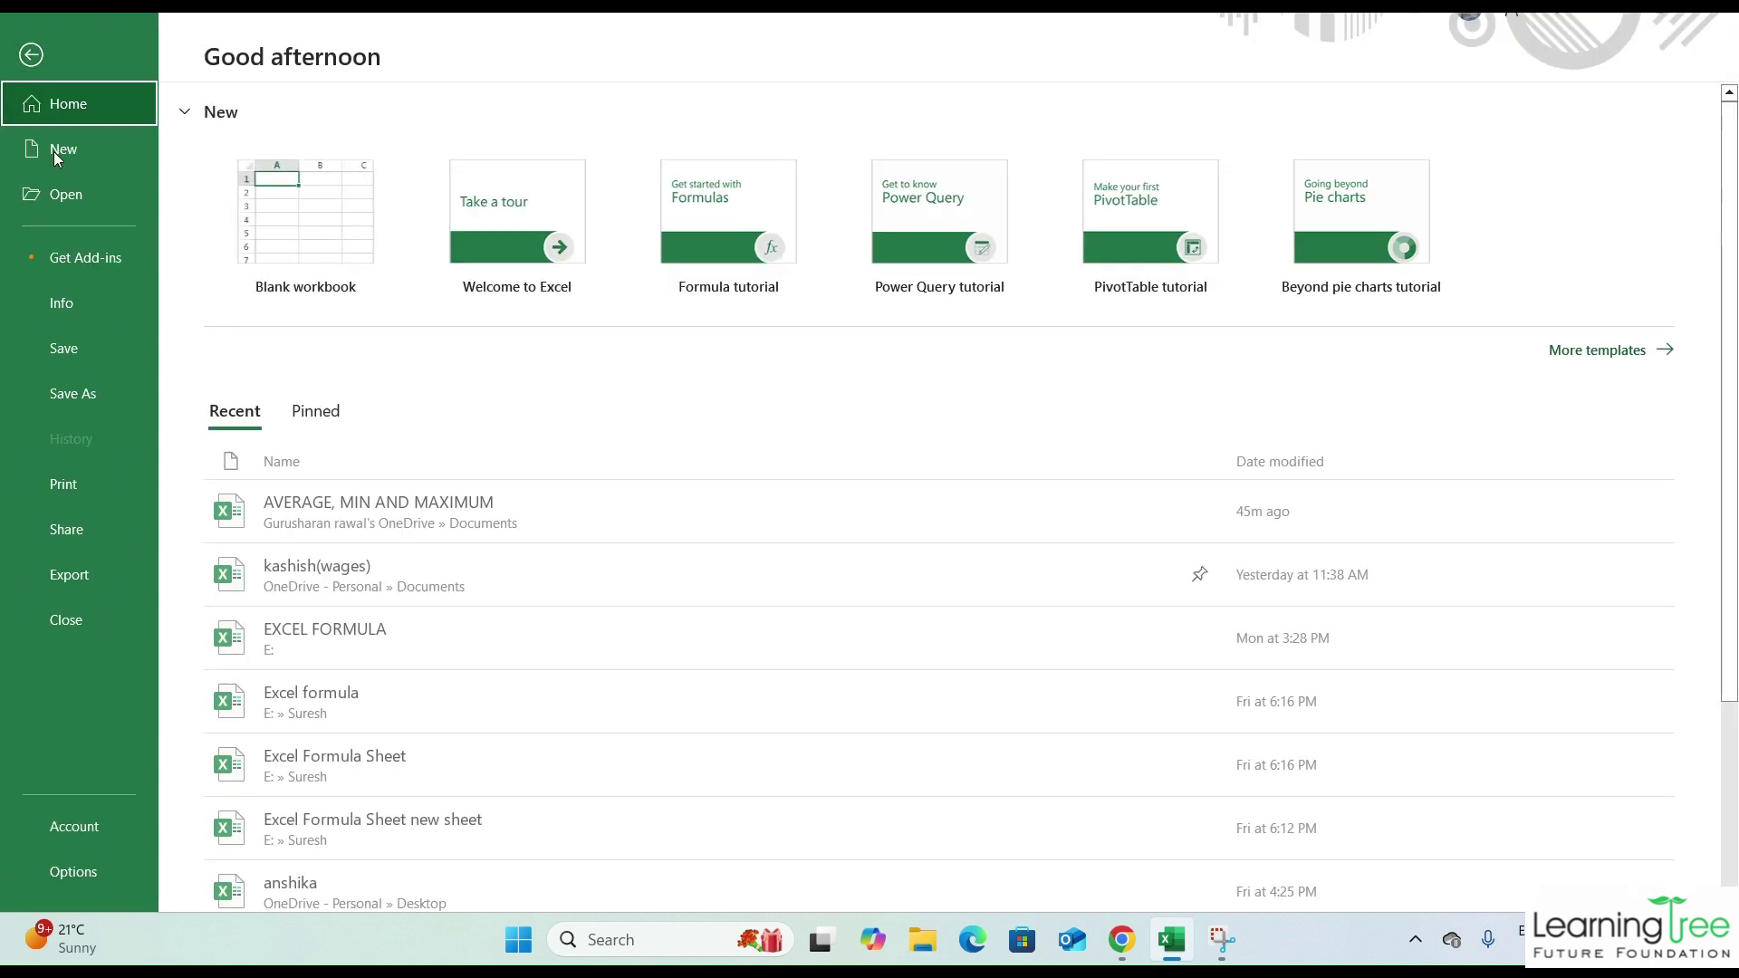
click(78, 480)
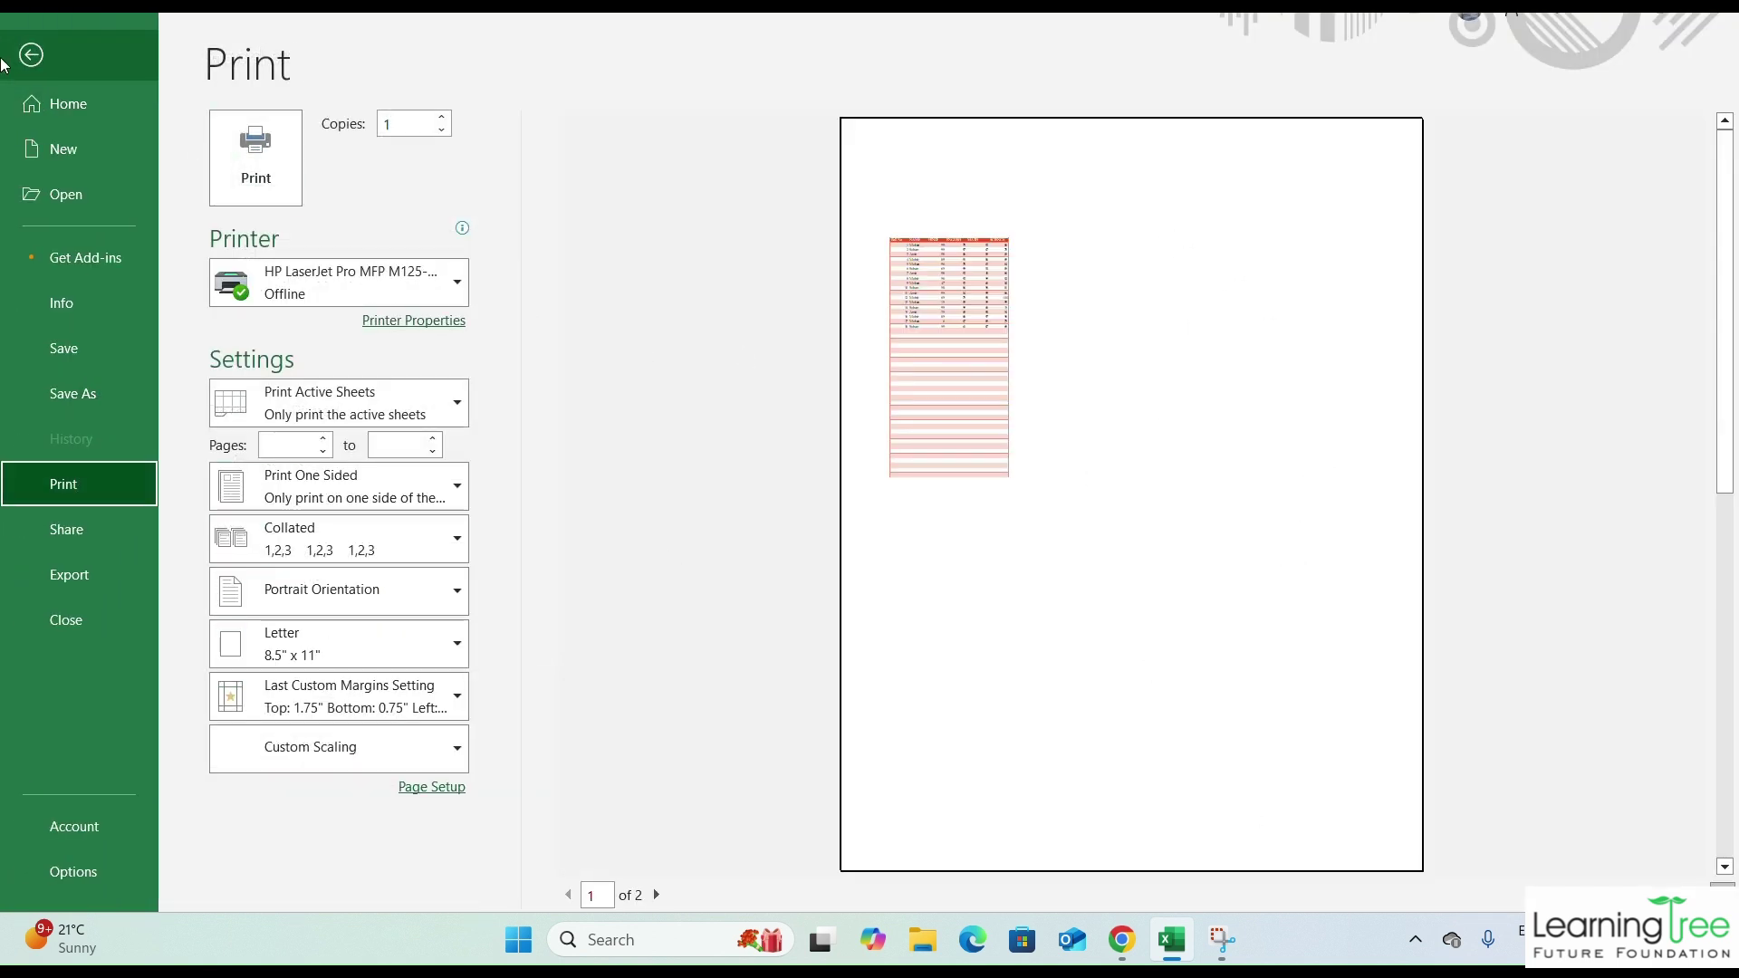
click(31, 56)
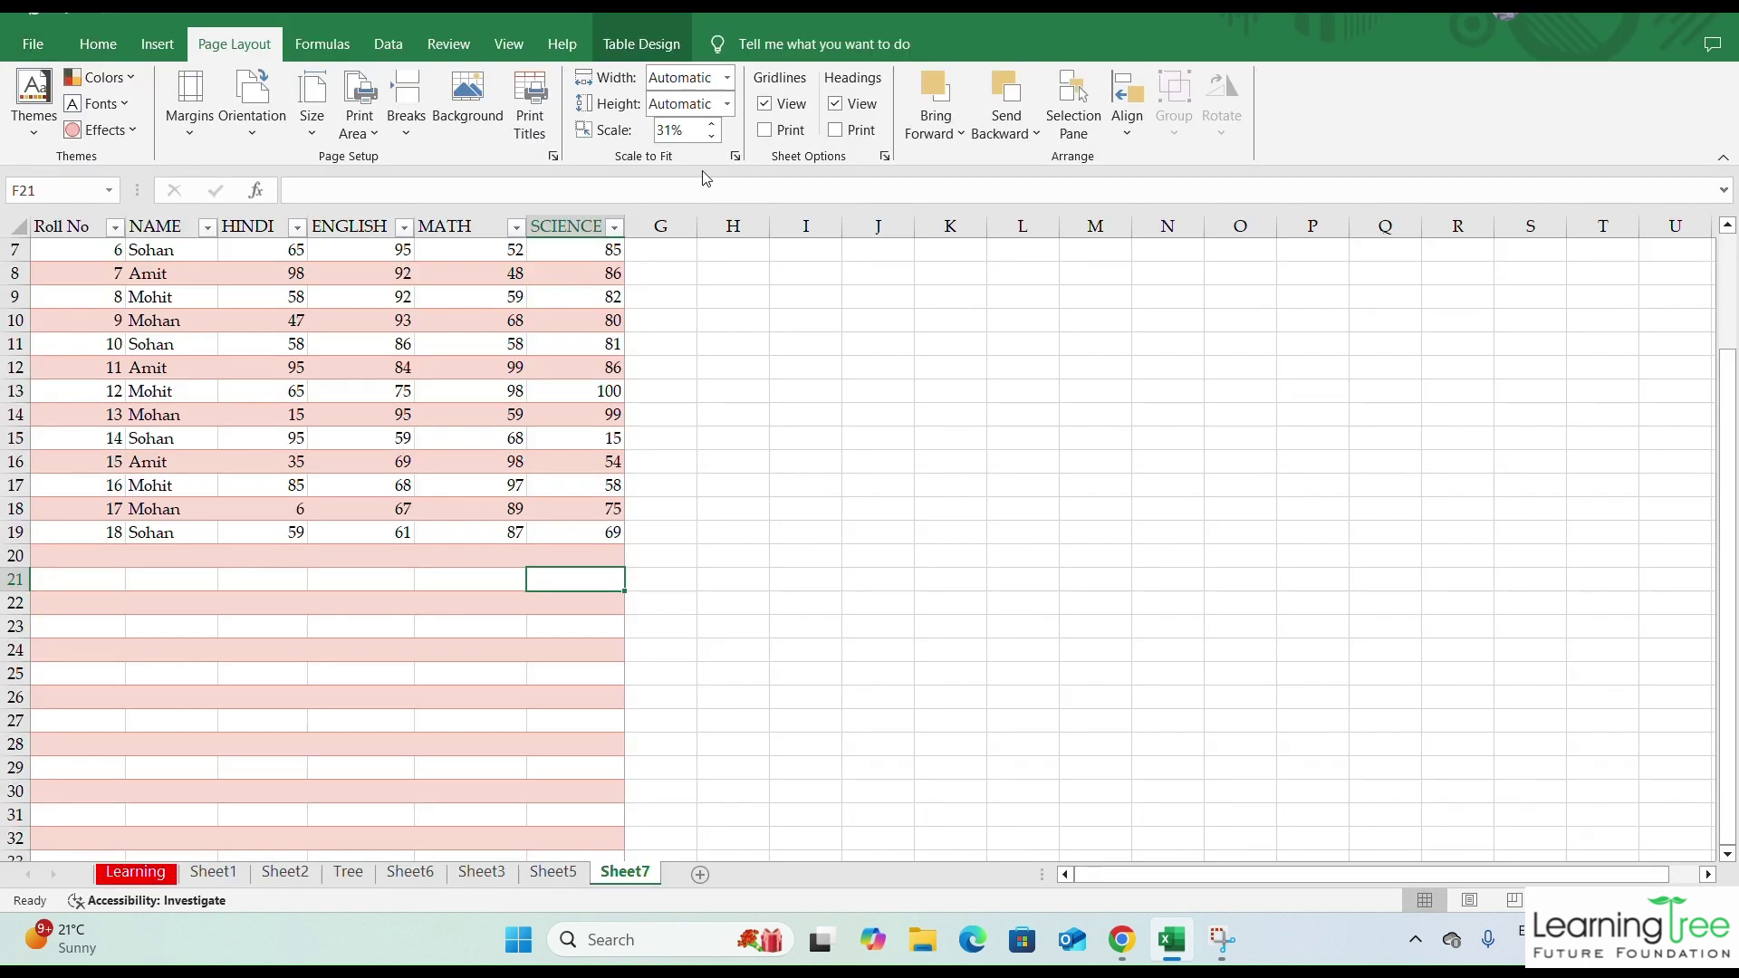
- Set the print scale back to 100% and select cell H15
click(711, 123)
click(711, 123)
click(711, 123)
click(711, 123)
click(711, 124)
click(711, 124)
click(711, 123)
click(711, 123)
click(711, 123)
click(710, 123)
click(712, 125)
click(711, 124)
click(711, 124)
click(711, 123)
click(712, 135)
click(715, 439)
- Preview the printout at the 100% scale without gridlines, and return to the sheet
click(33, 46)
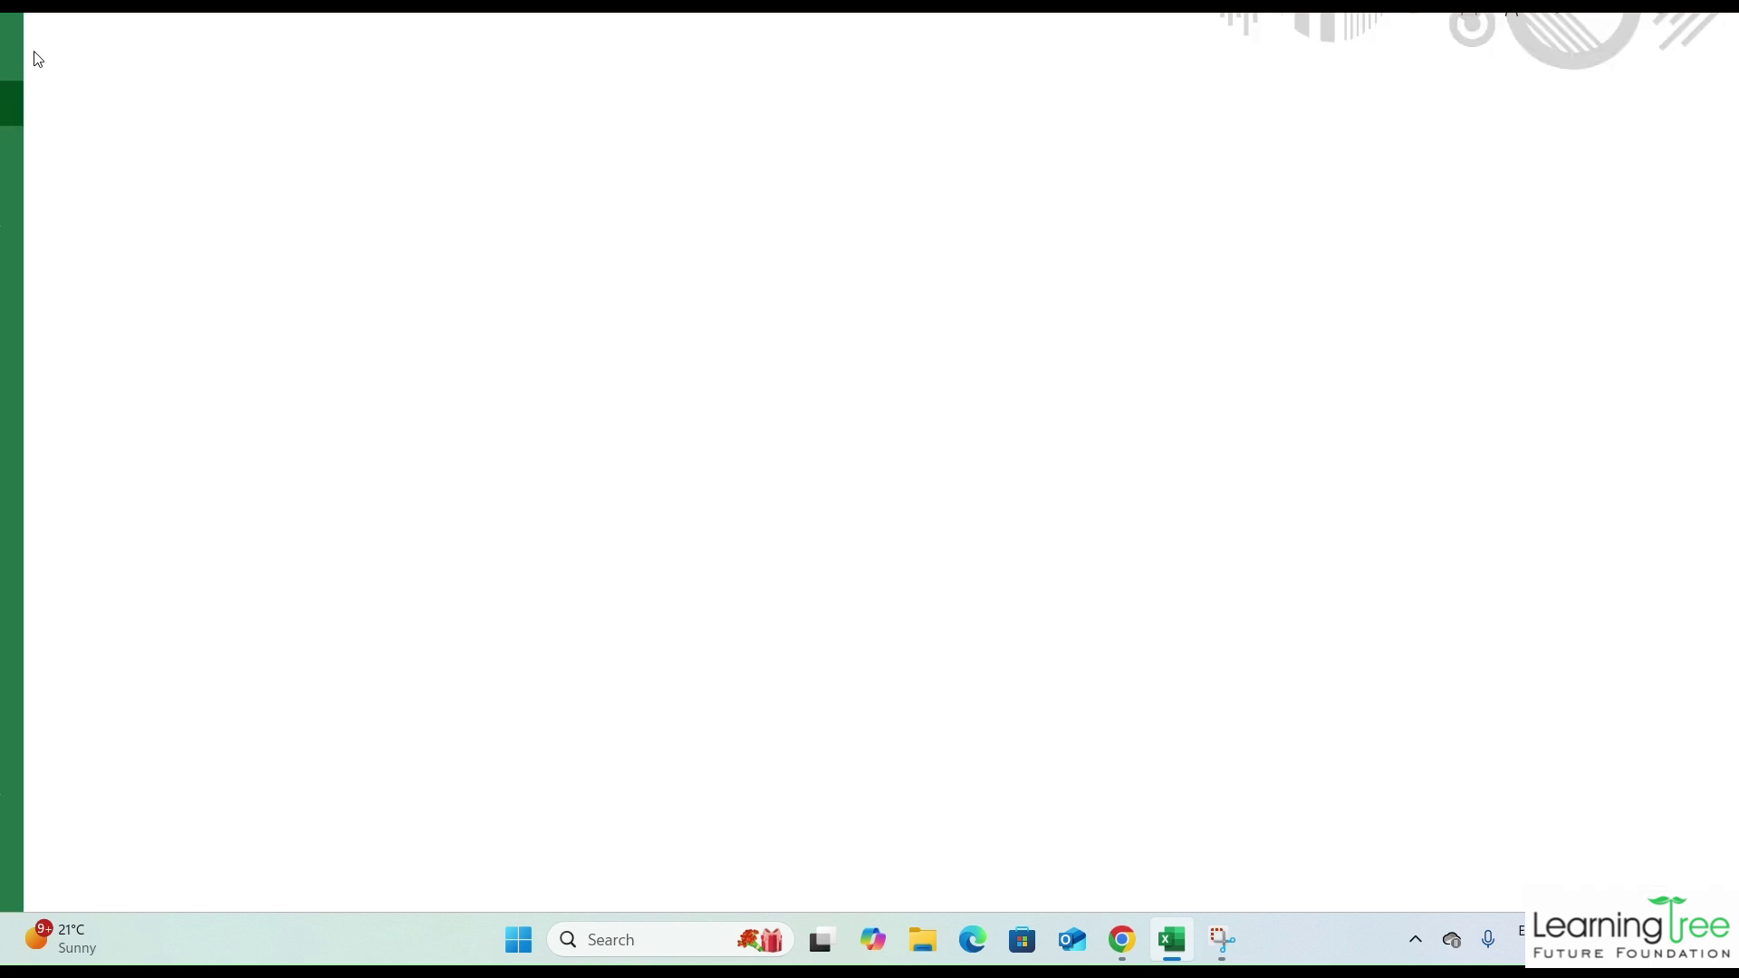
click(94, 487)
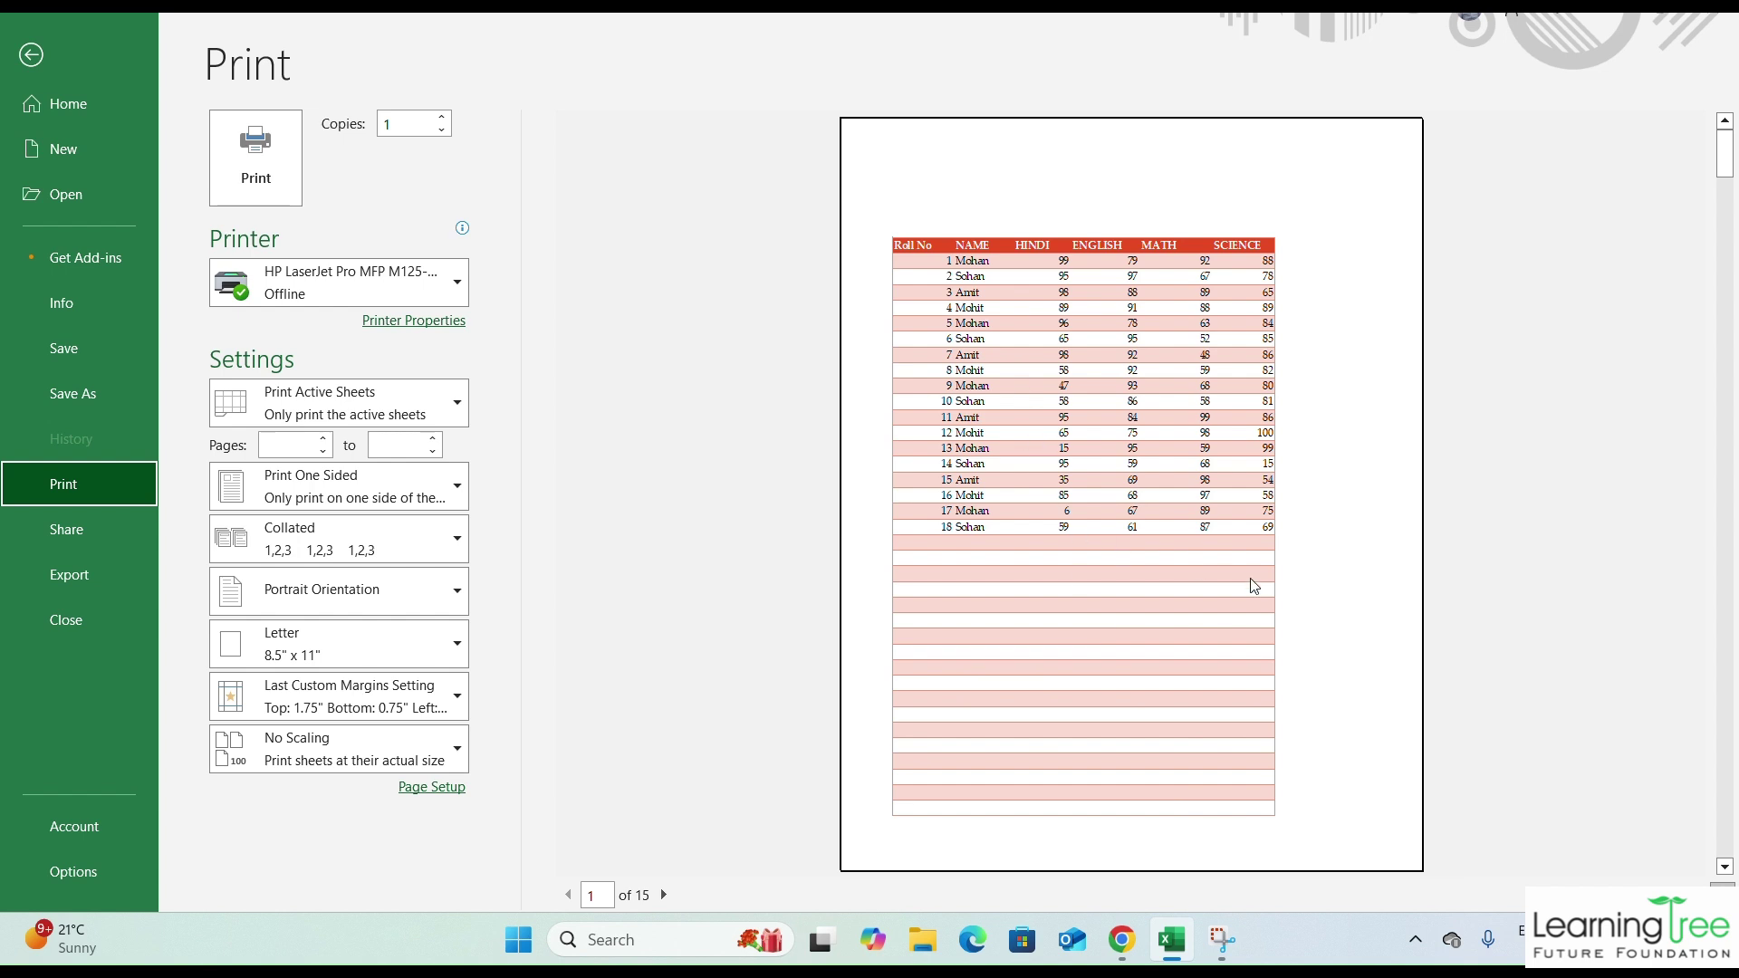
click(31, 54)
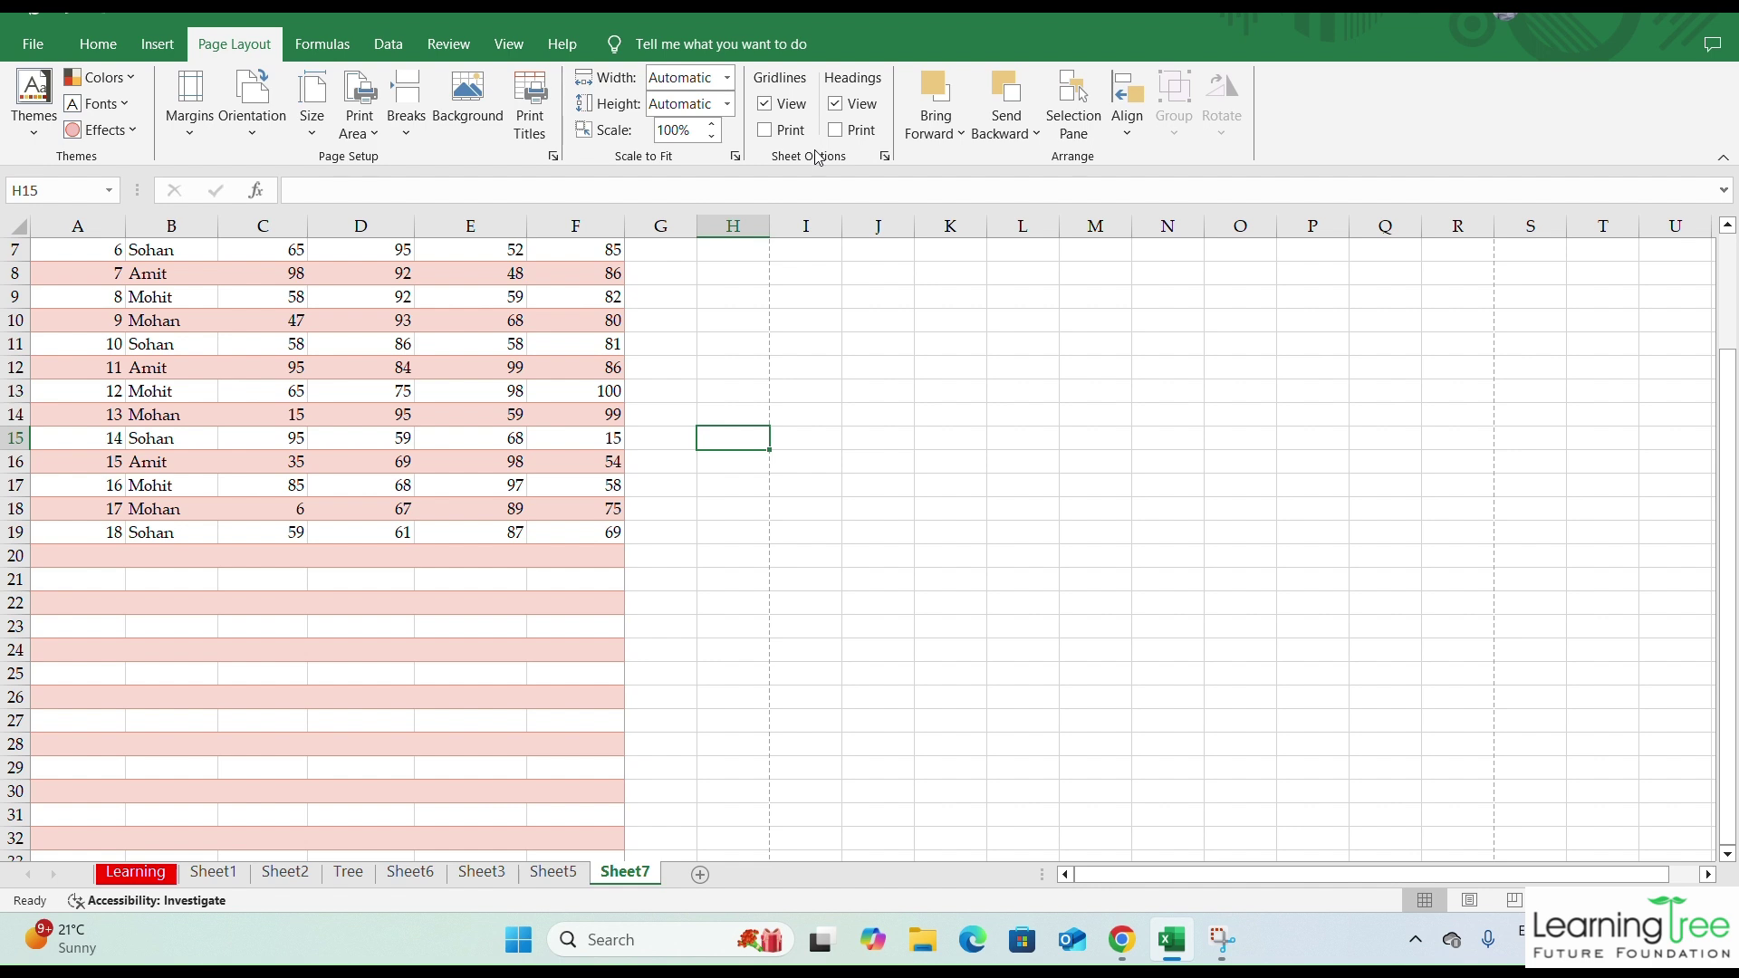
- Enable gridline printing, check the gridlines in the print preview, and turn gridline printing off again
click(765, 131)
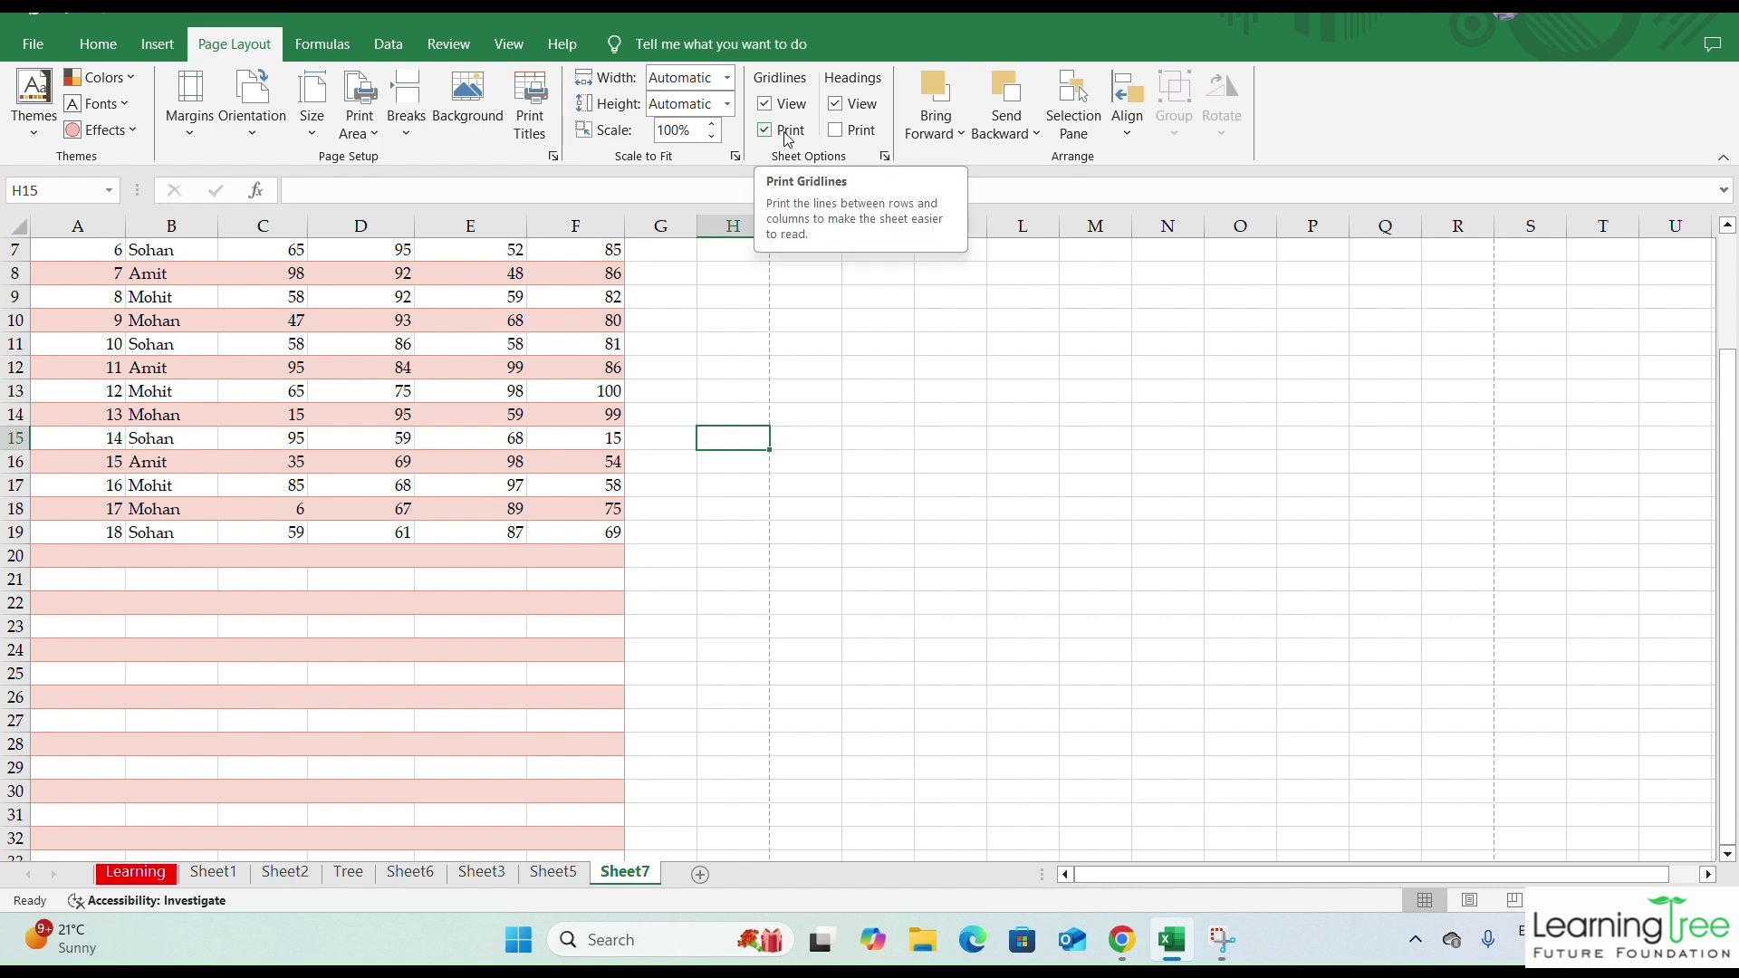
click(33, 44)
click(89, 480)
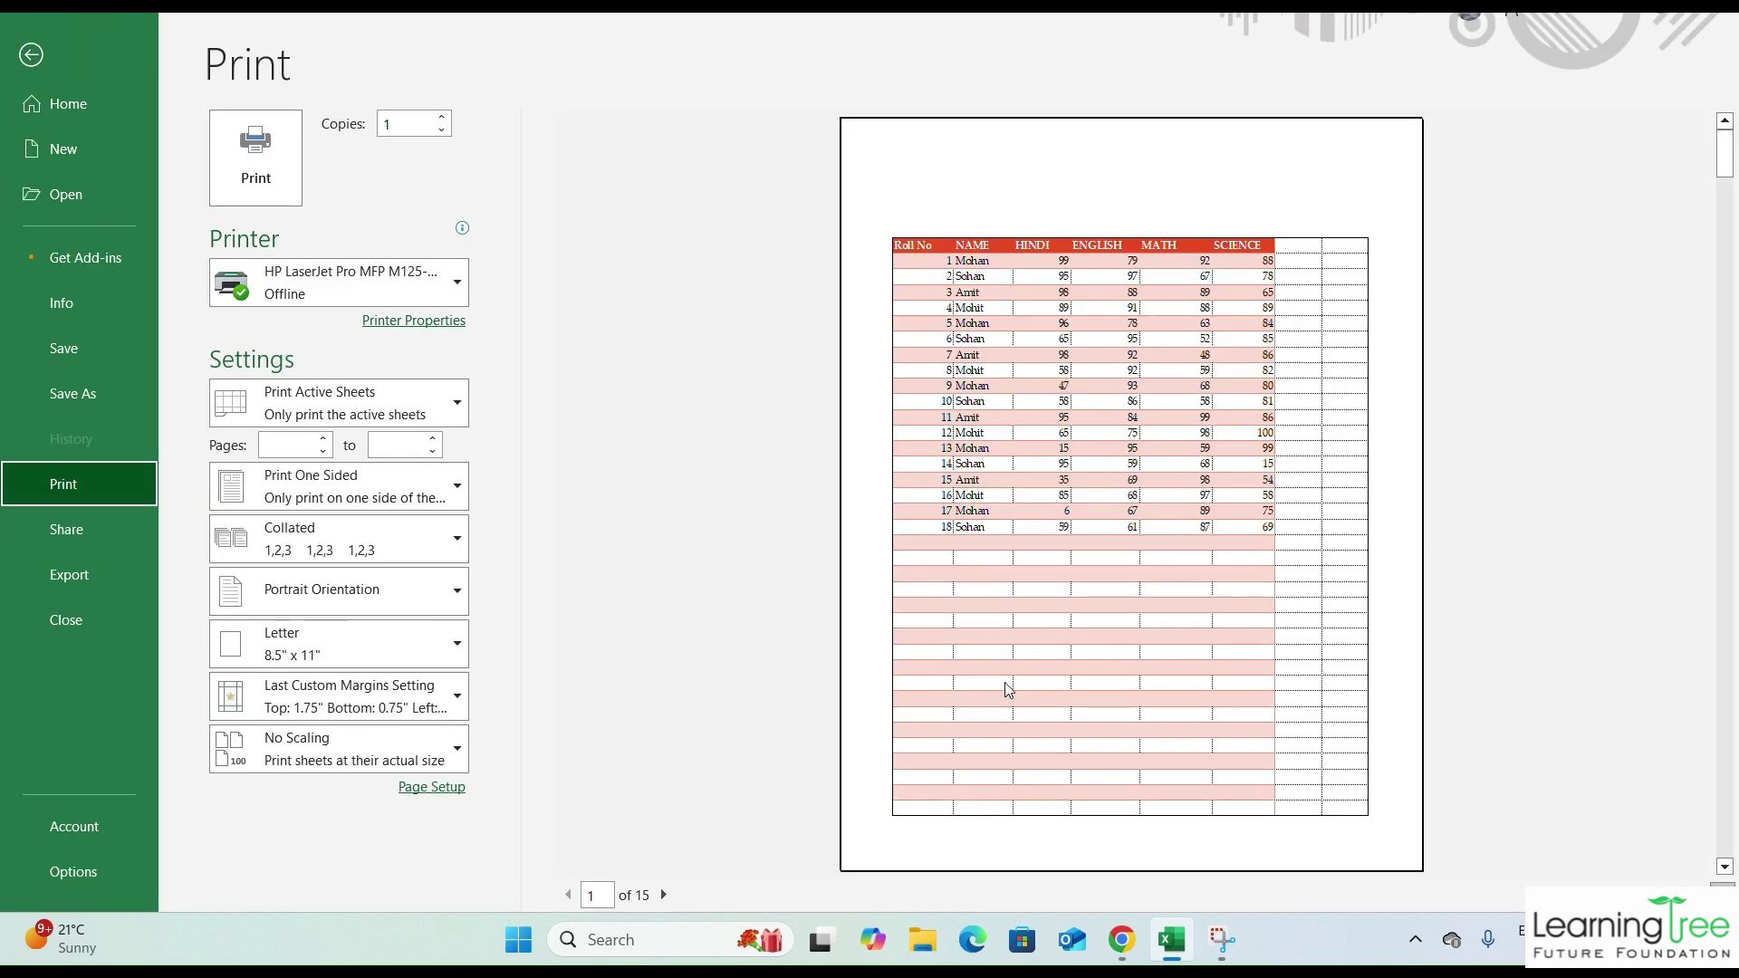
click(34, 56)
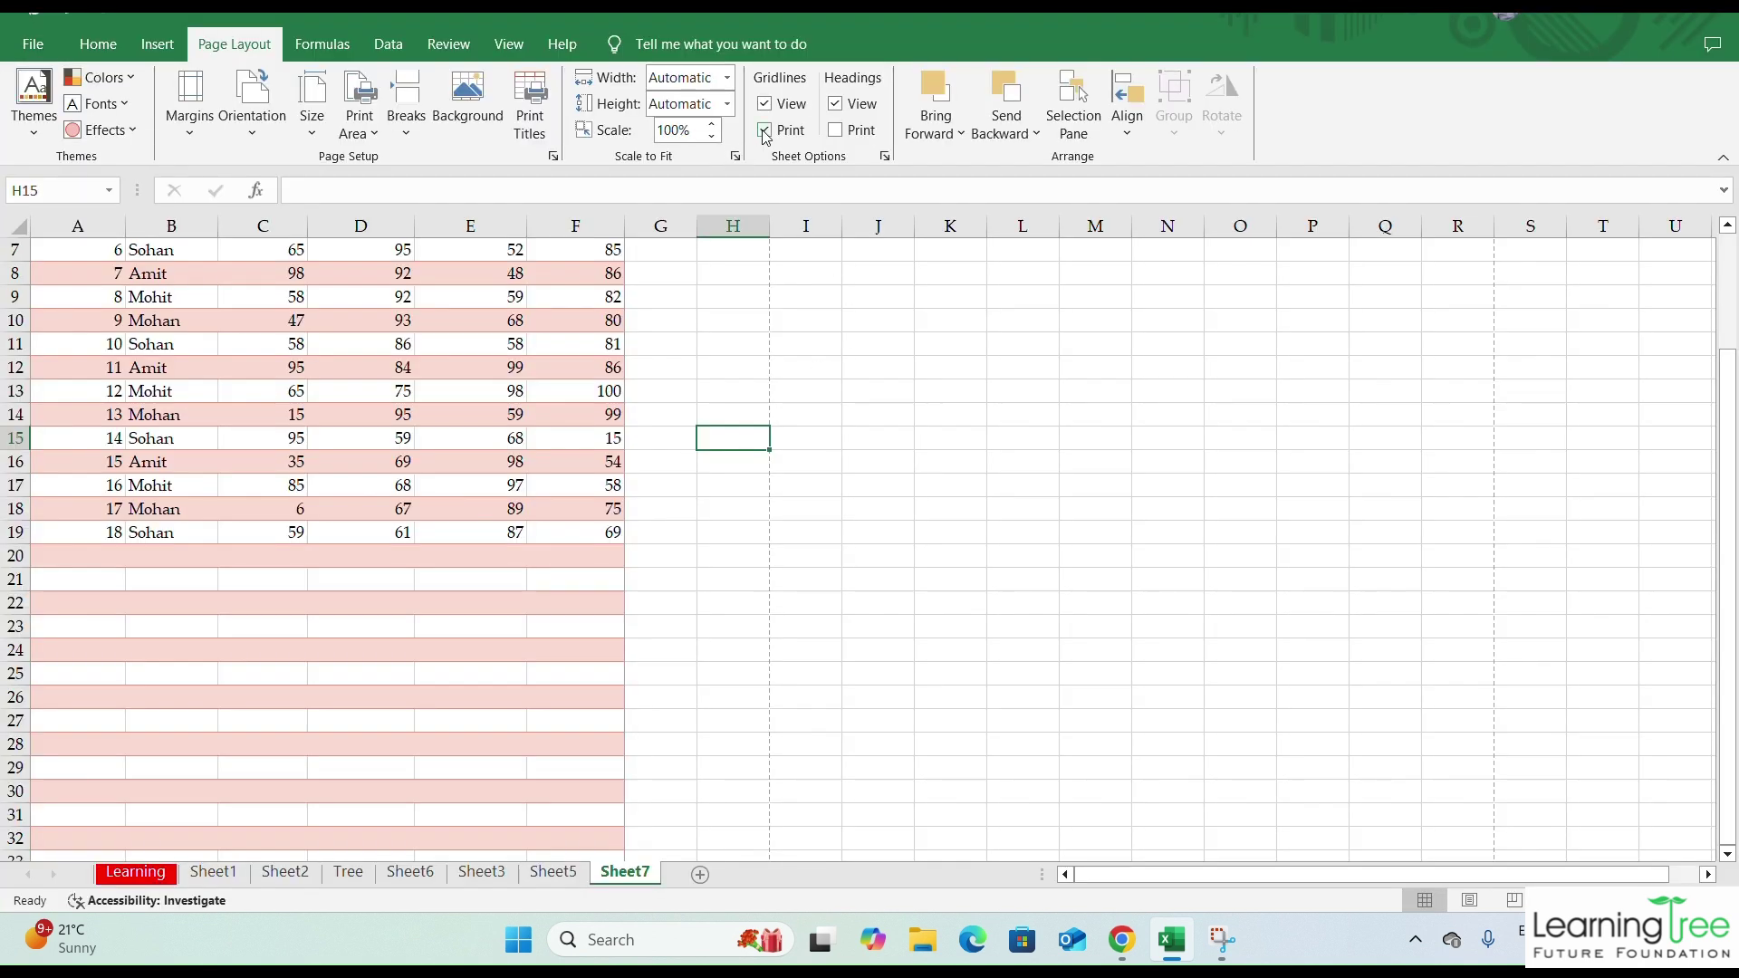
click(765, 132)
- Hide the row and column headings on the sheet and show them again
scroll(176, 460, up, 2)
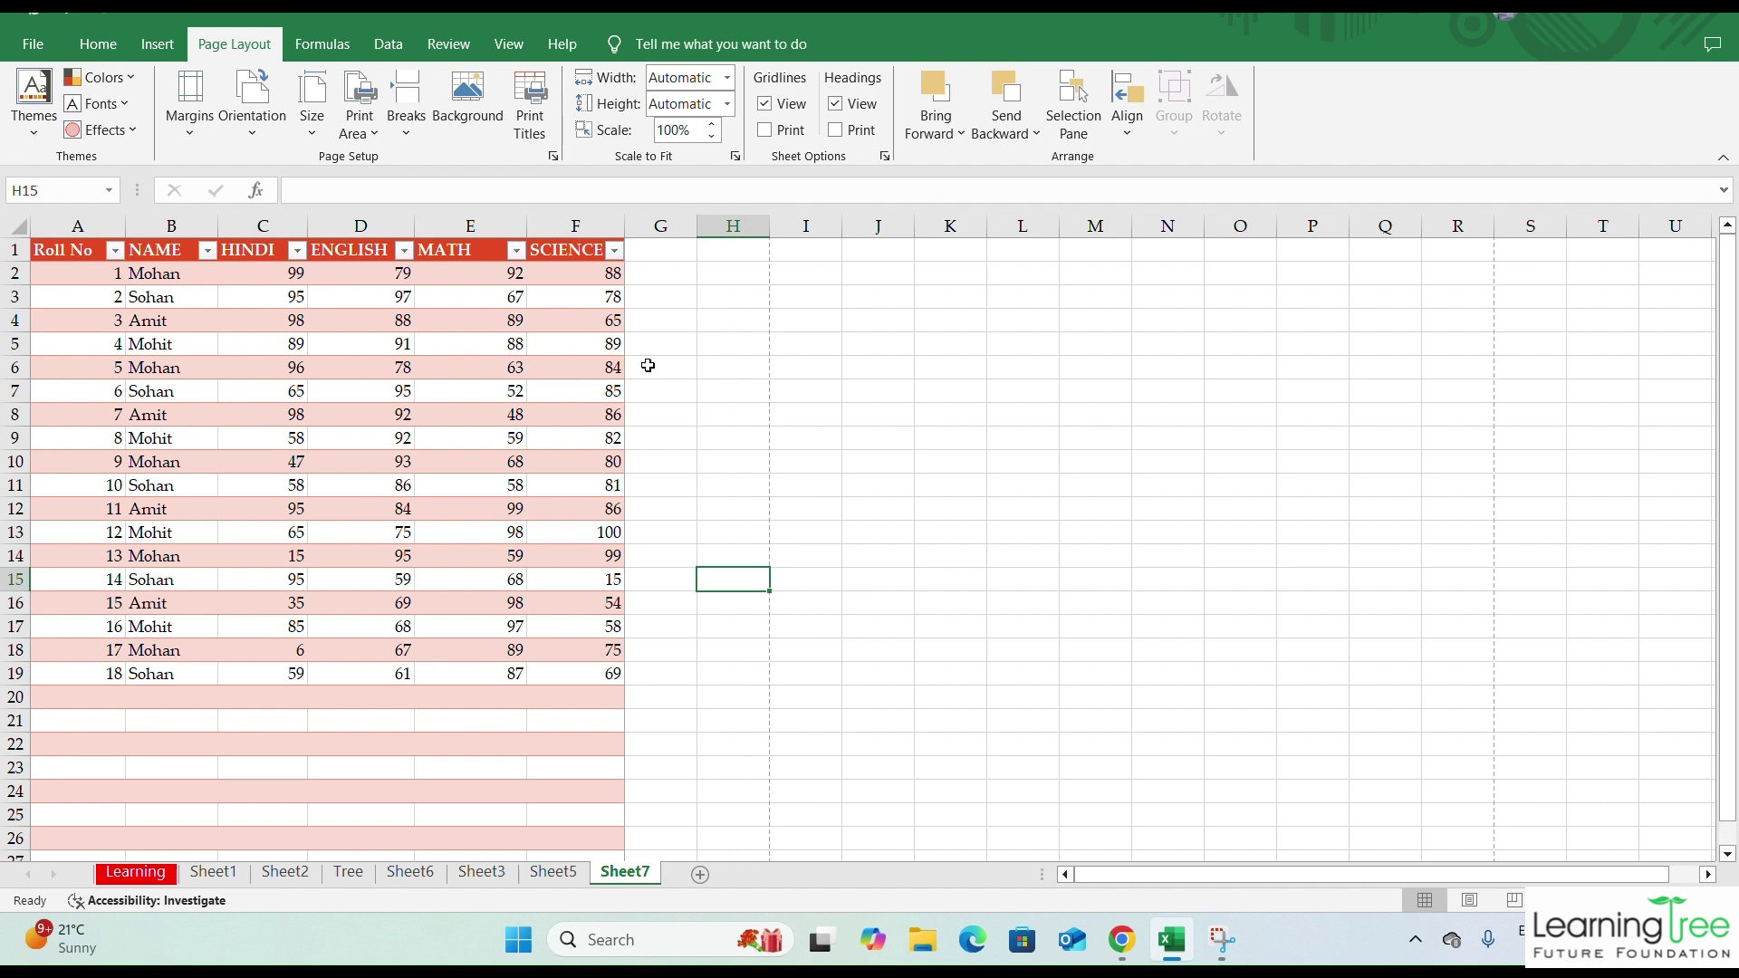
click(837, 105)
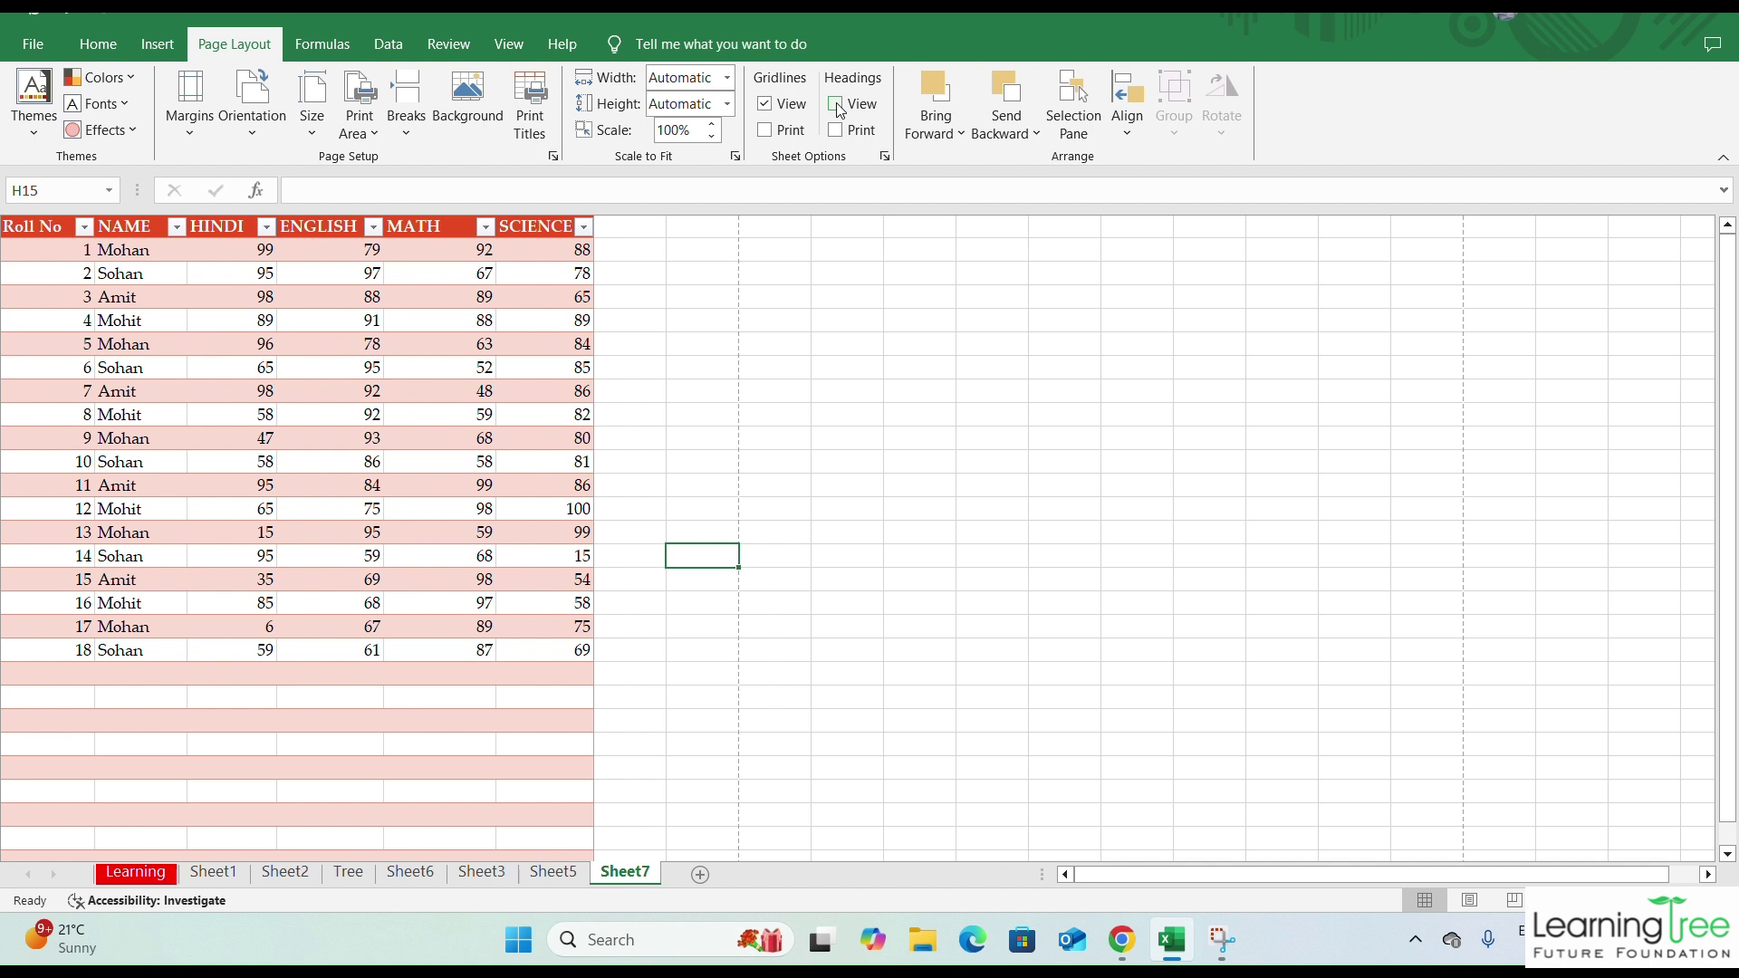
click(837, 105)
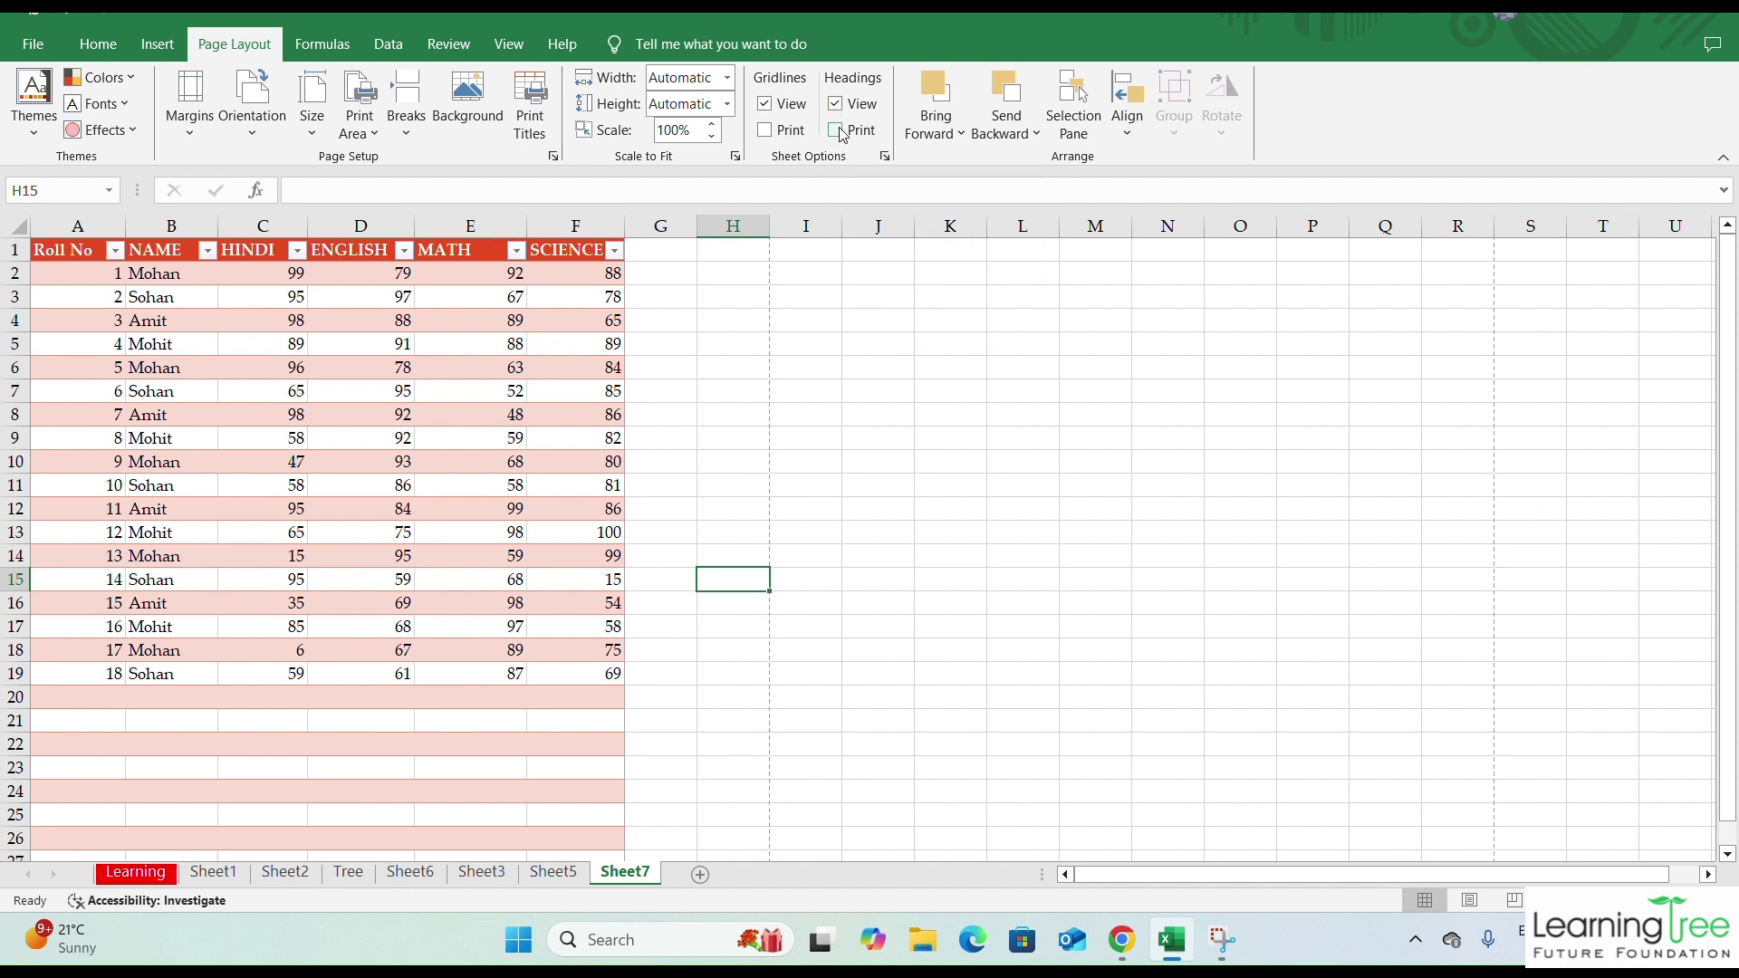
- Enable printing of row and column headings, check them in the print preview, and turn heading printing off again
click(33, 44)
click(83, 481)
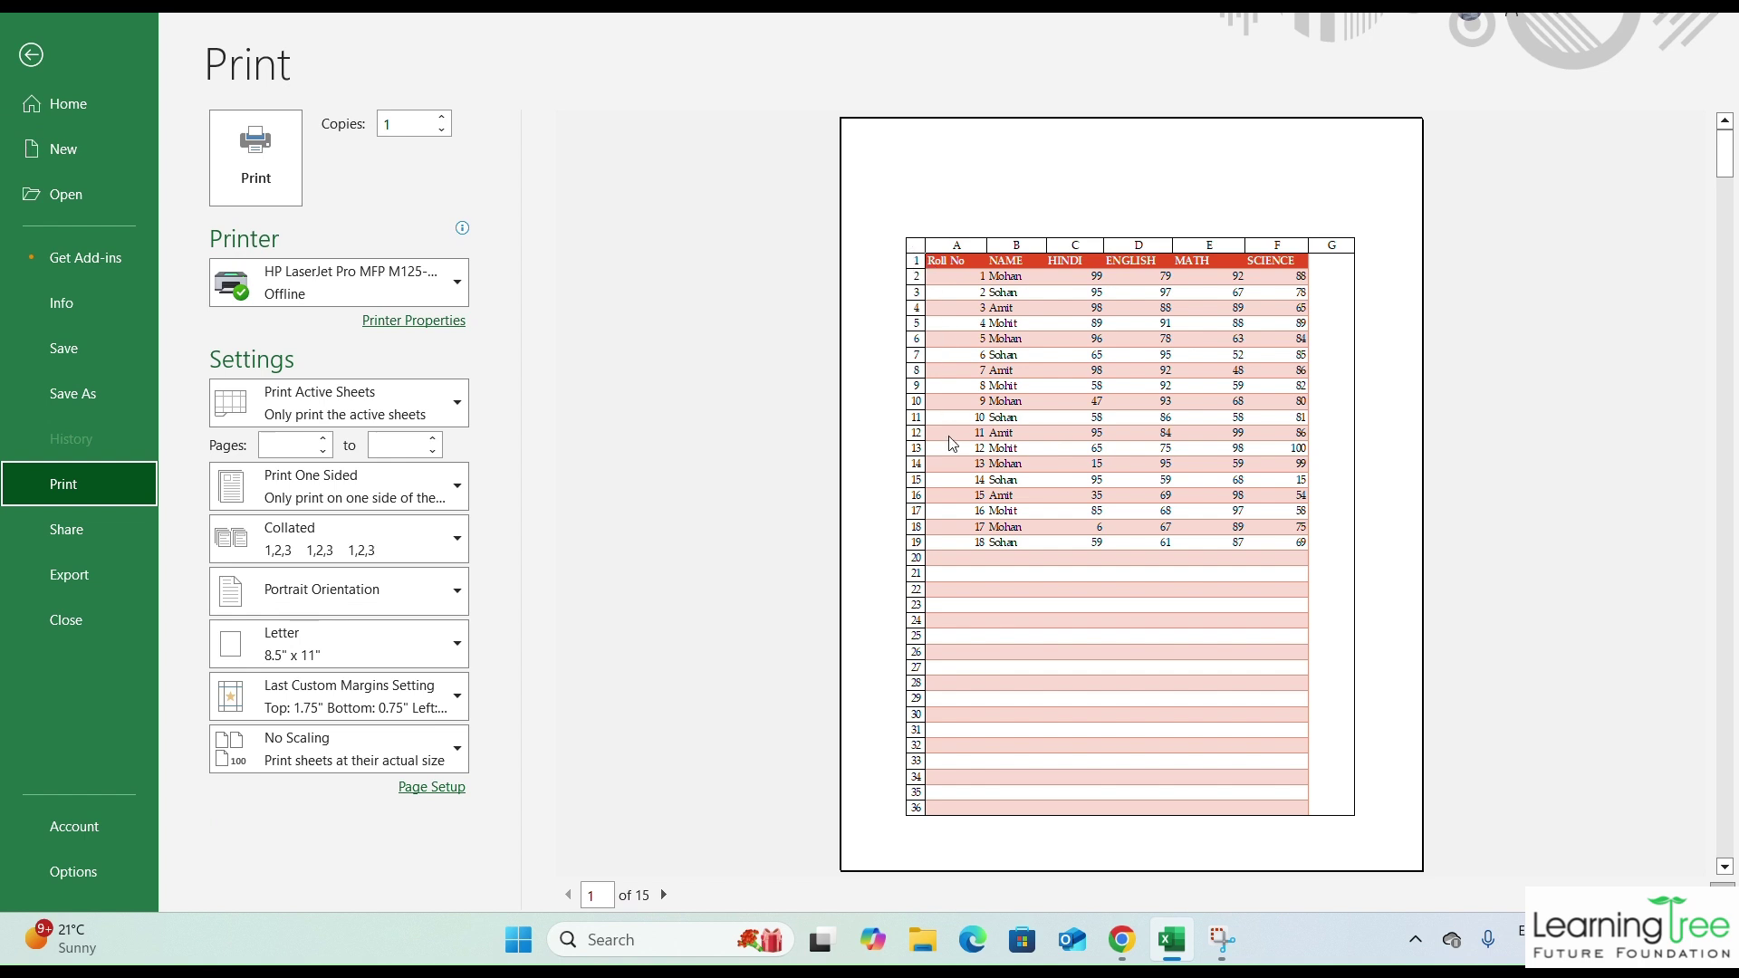
click(34, 54)
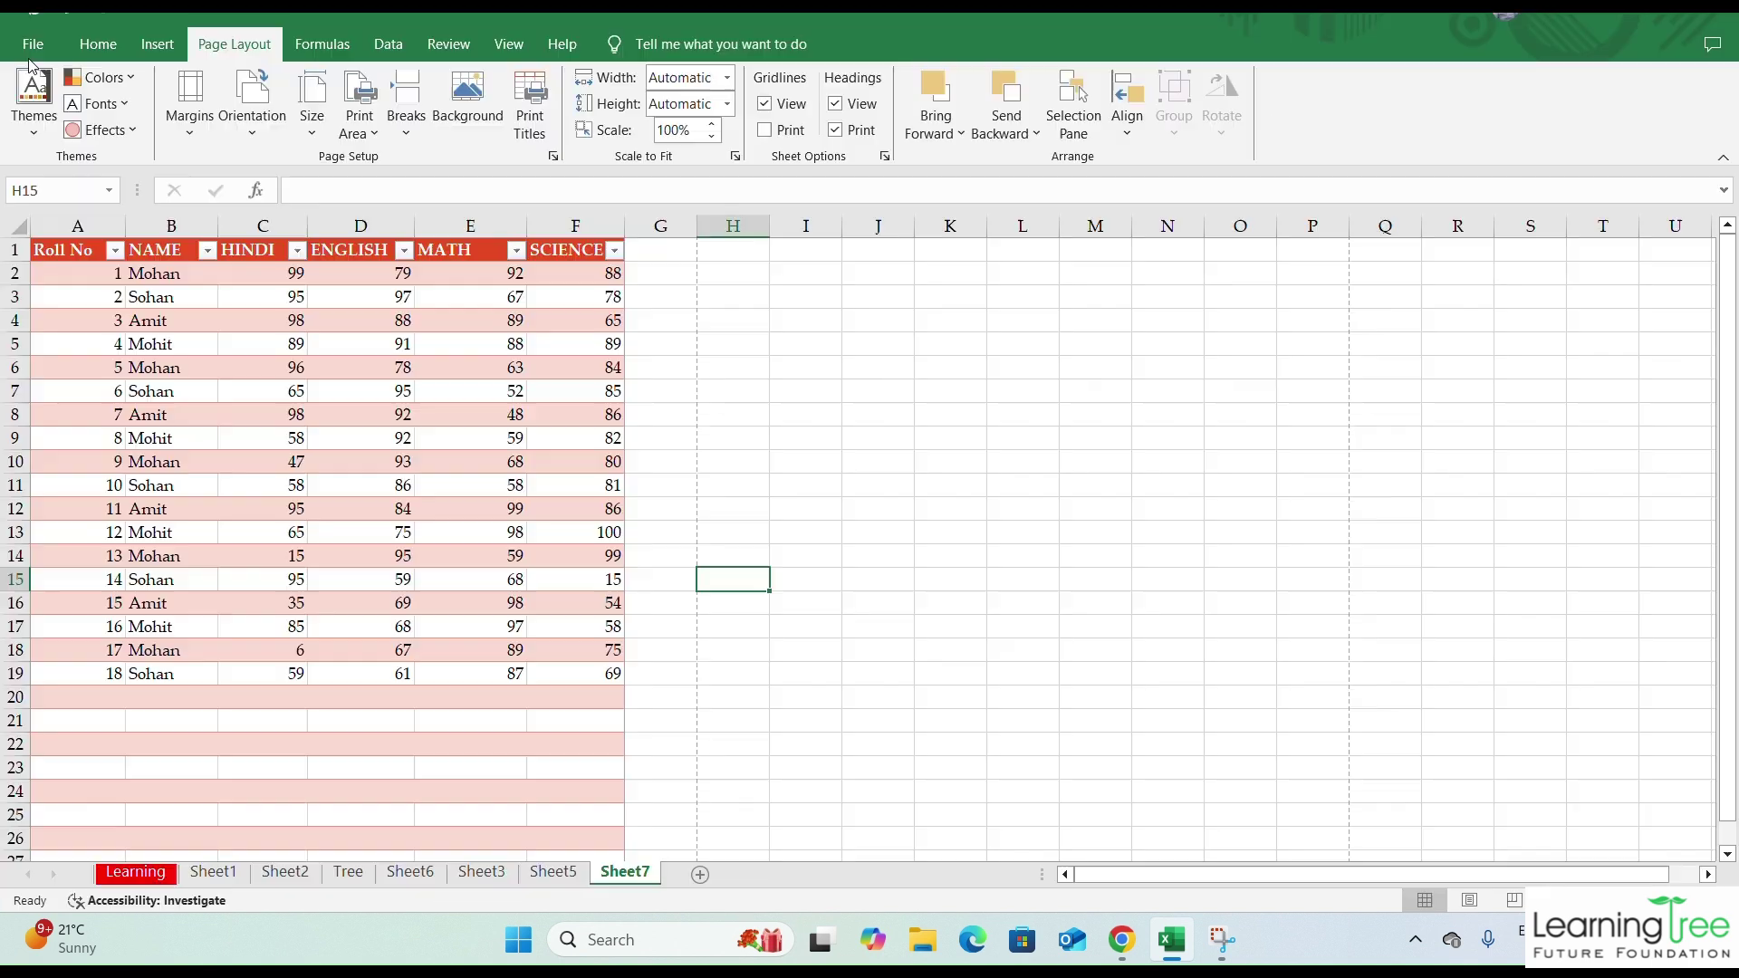
click(841, 133)
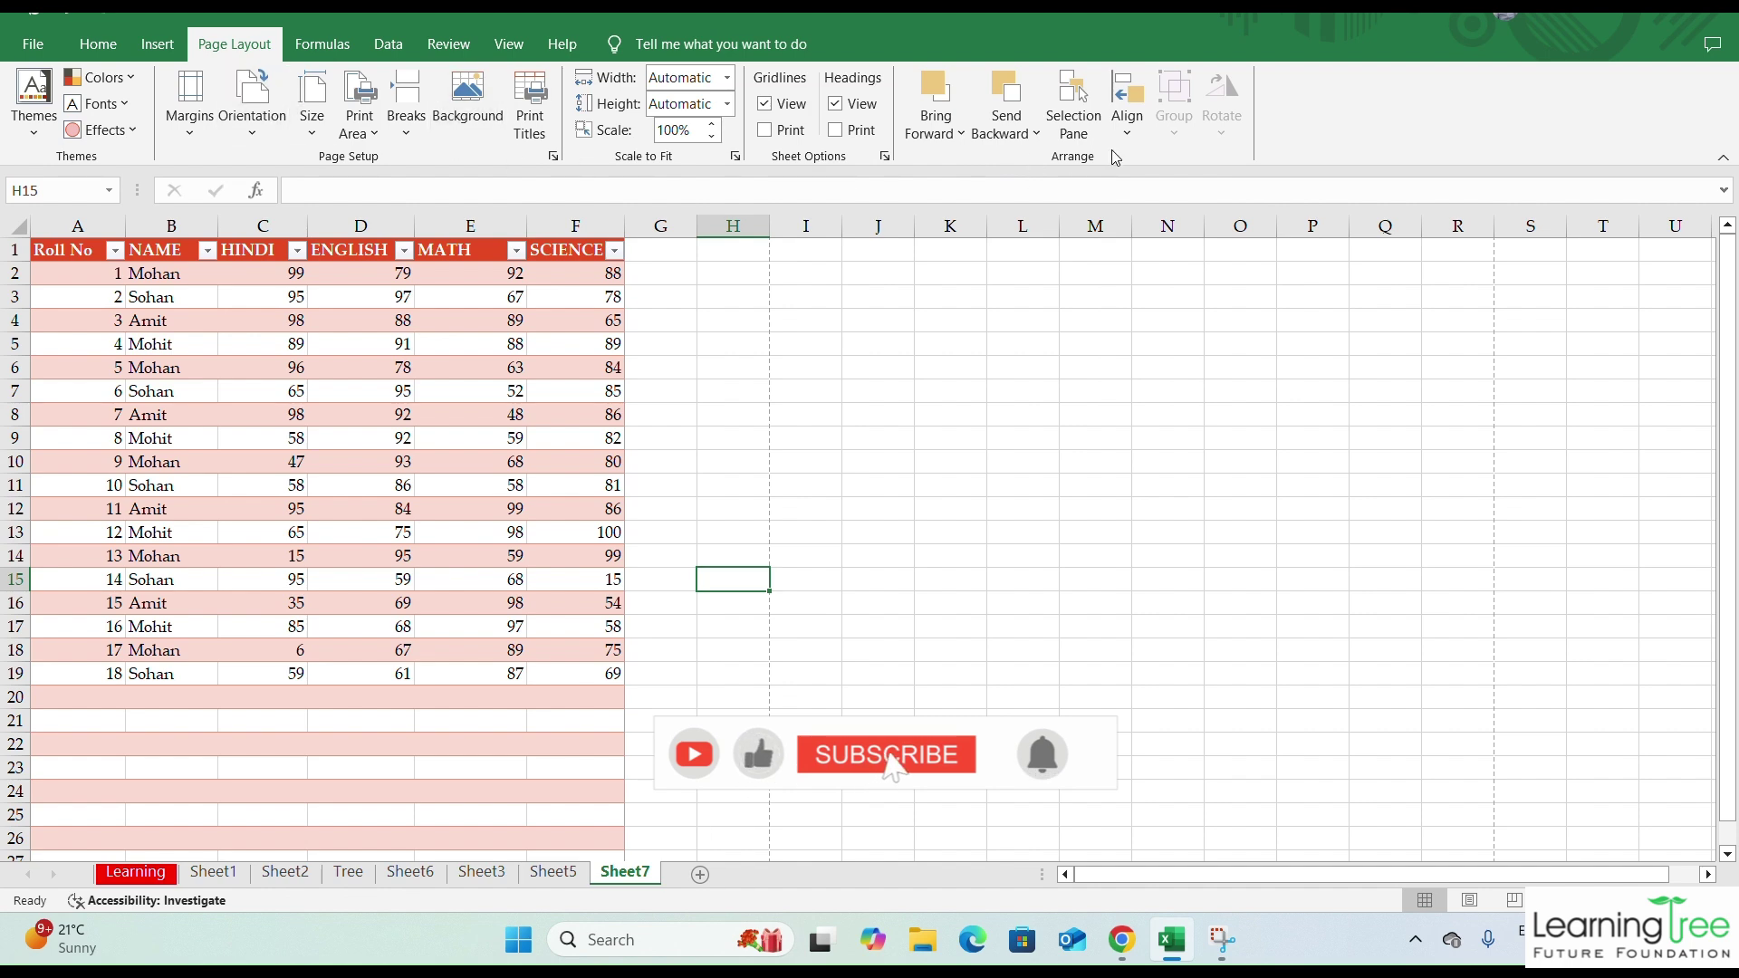
- Draw a rectangle about 2.79" high and 2.75" wide in the blank area beside the marks table
click(159, 47)
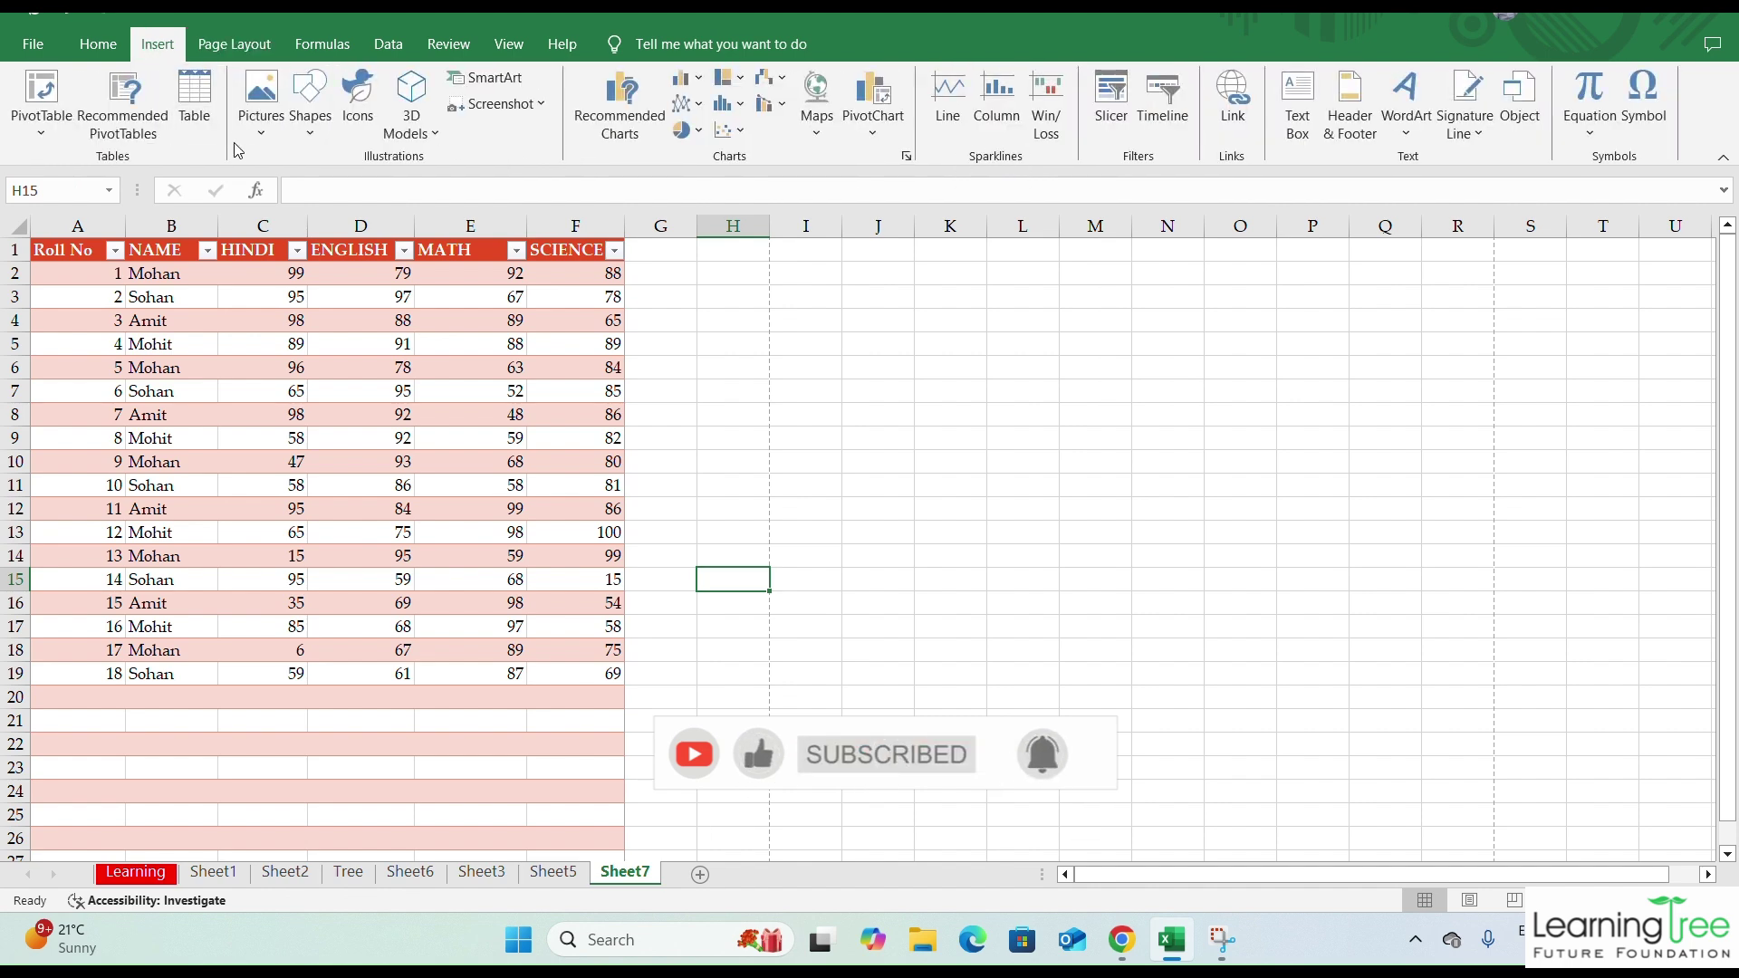
click(311, 140)
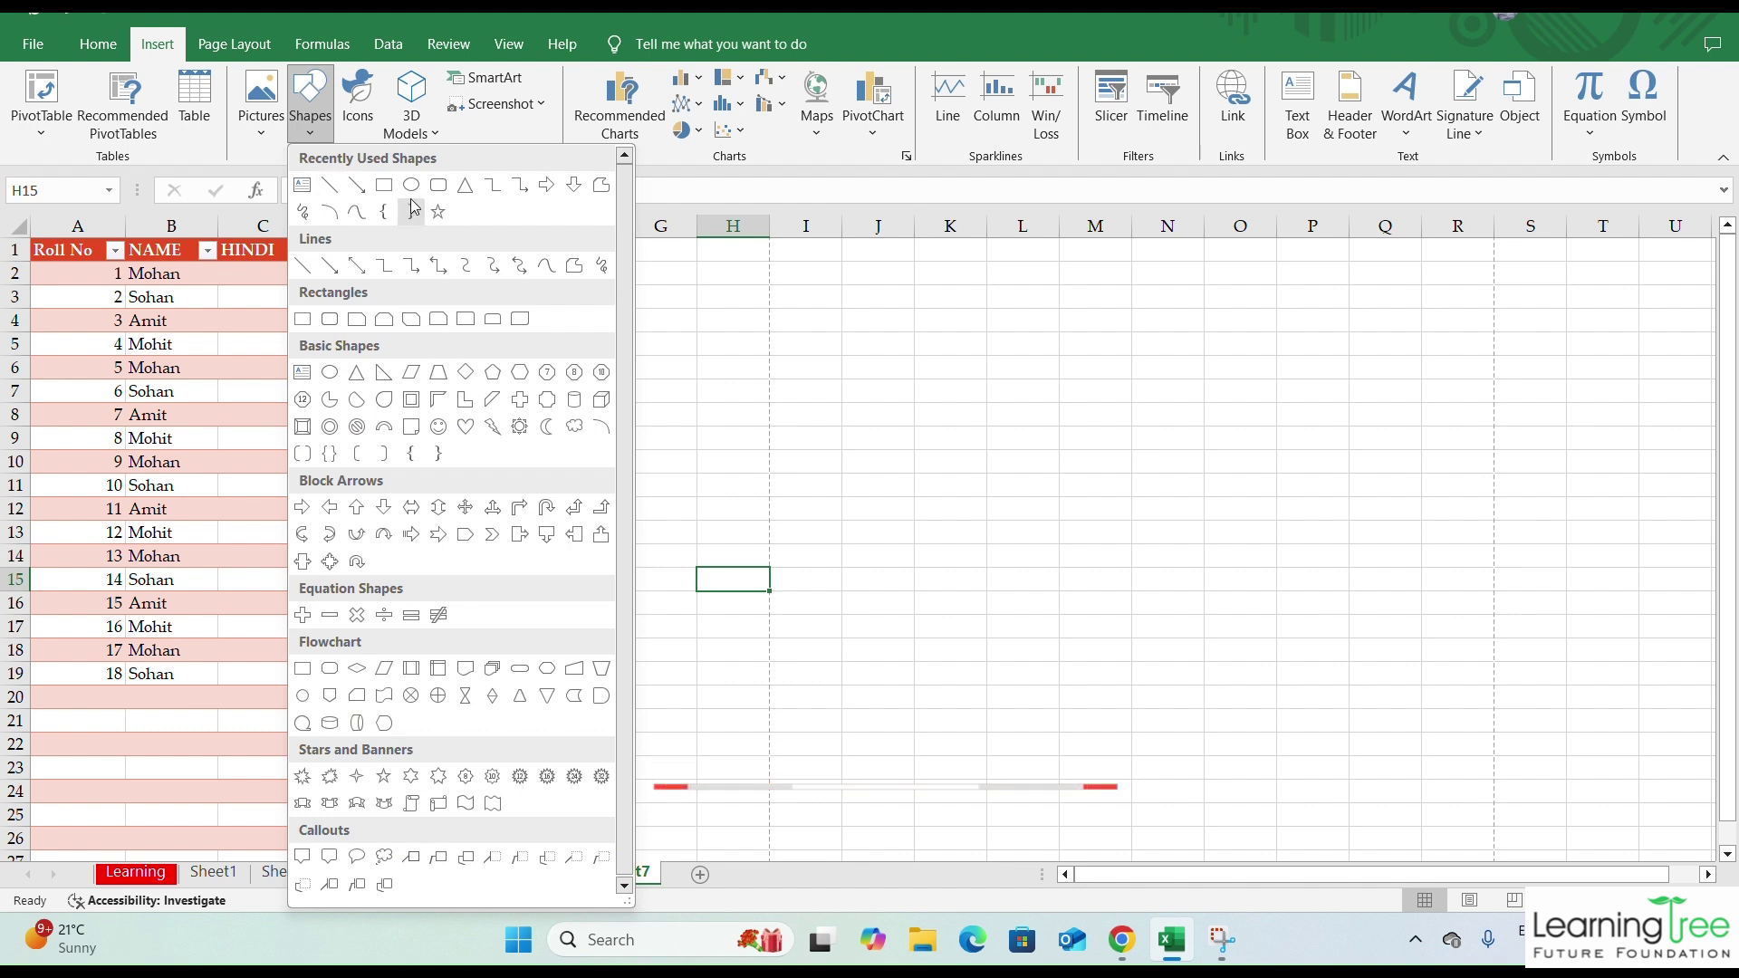
click(384, 188)
drag(911, 315, 1212, 620)
- Draw an oval about 3.08" high and 2.28" wide overlapping the rectangle, and apply the solid black shape style
click(110, 80)
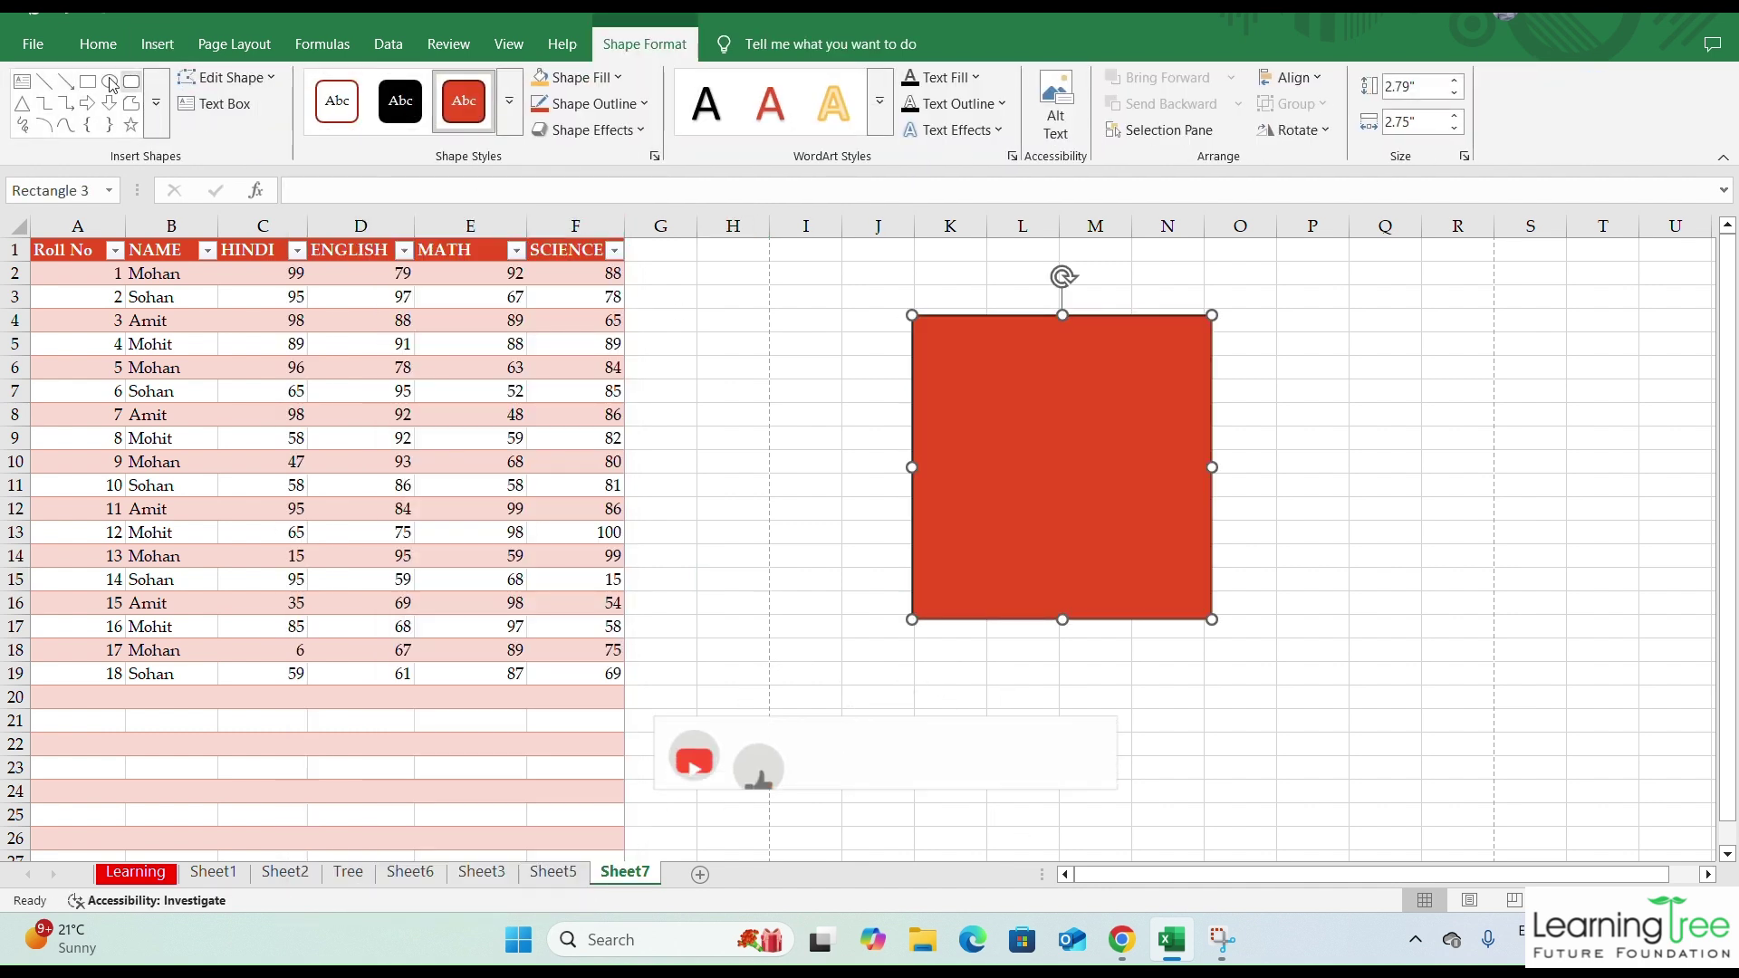
drag(1347, 360, 1099, 695)
click(400, 100)
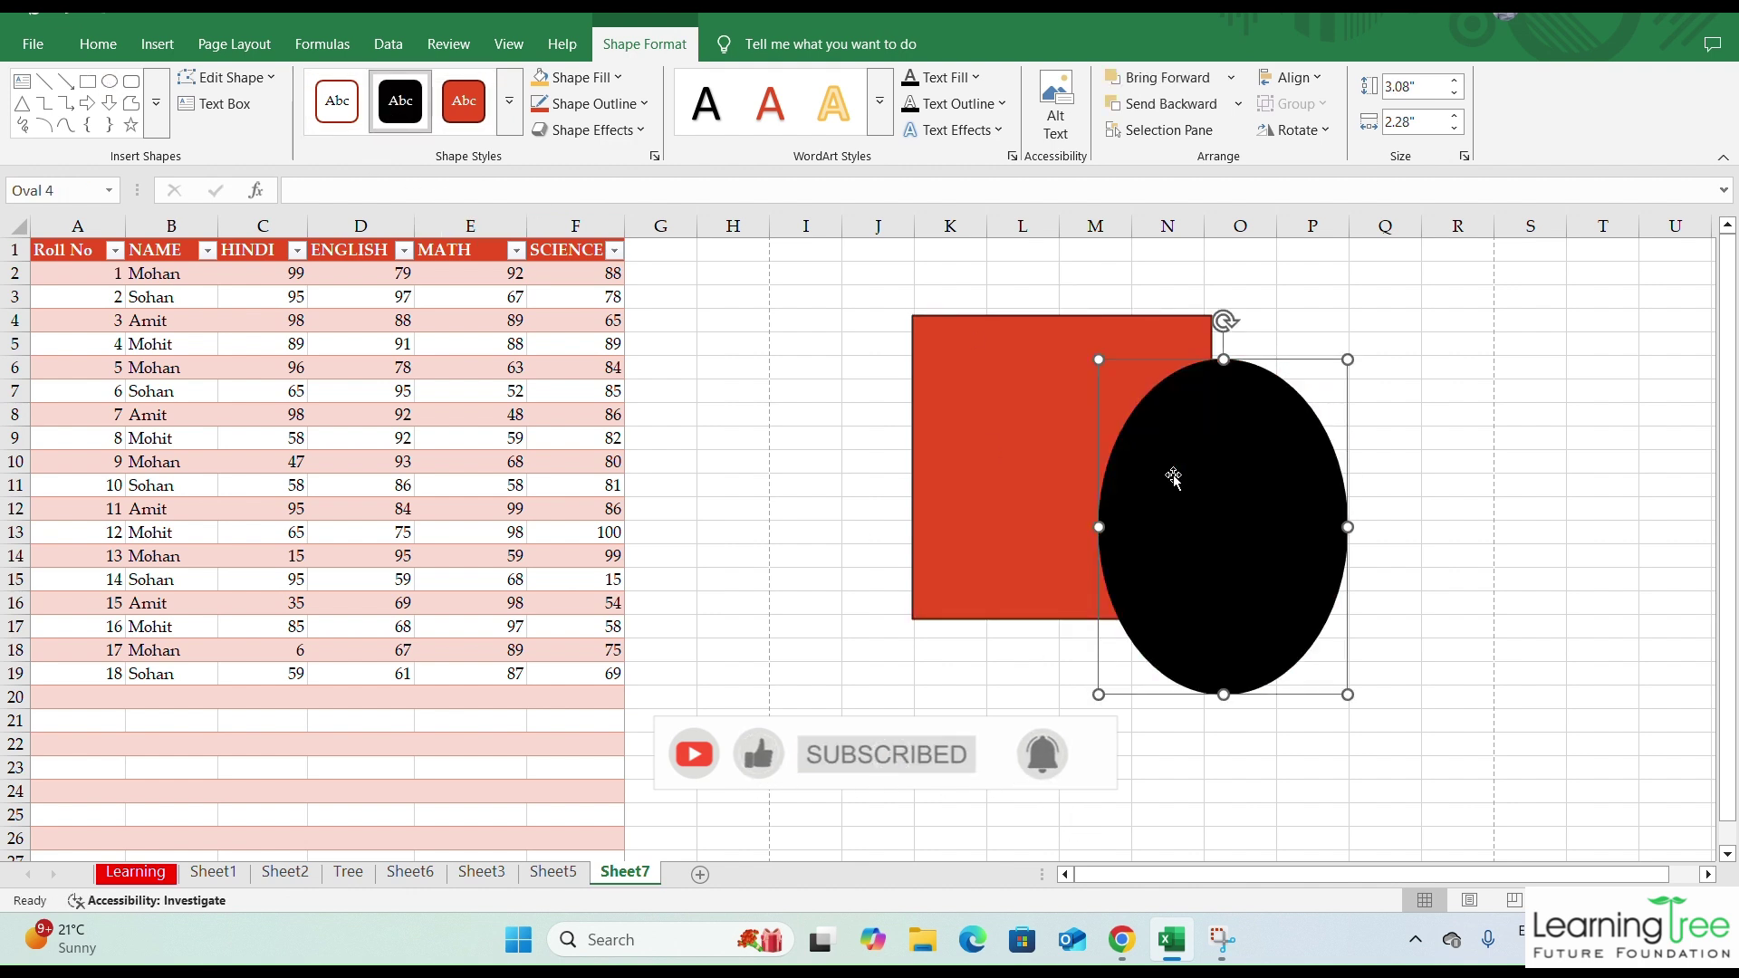
- Send the black oval behind the red rectangle with Send to Back, and widen the oval to the right into a nearly round shape
click(234, 44)
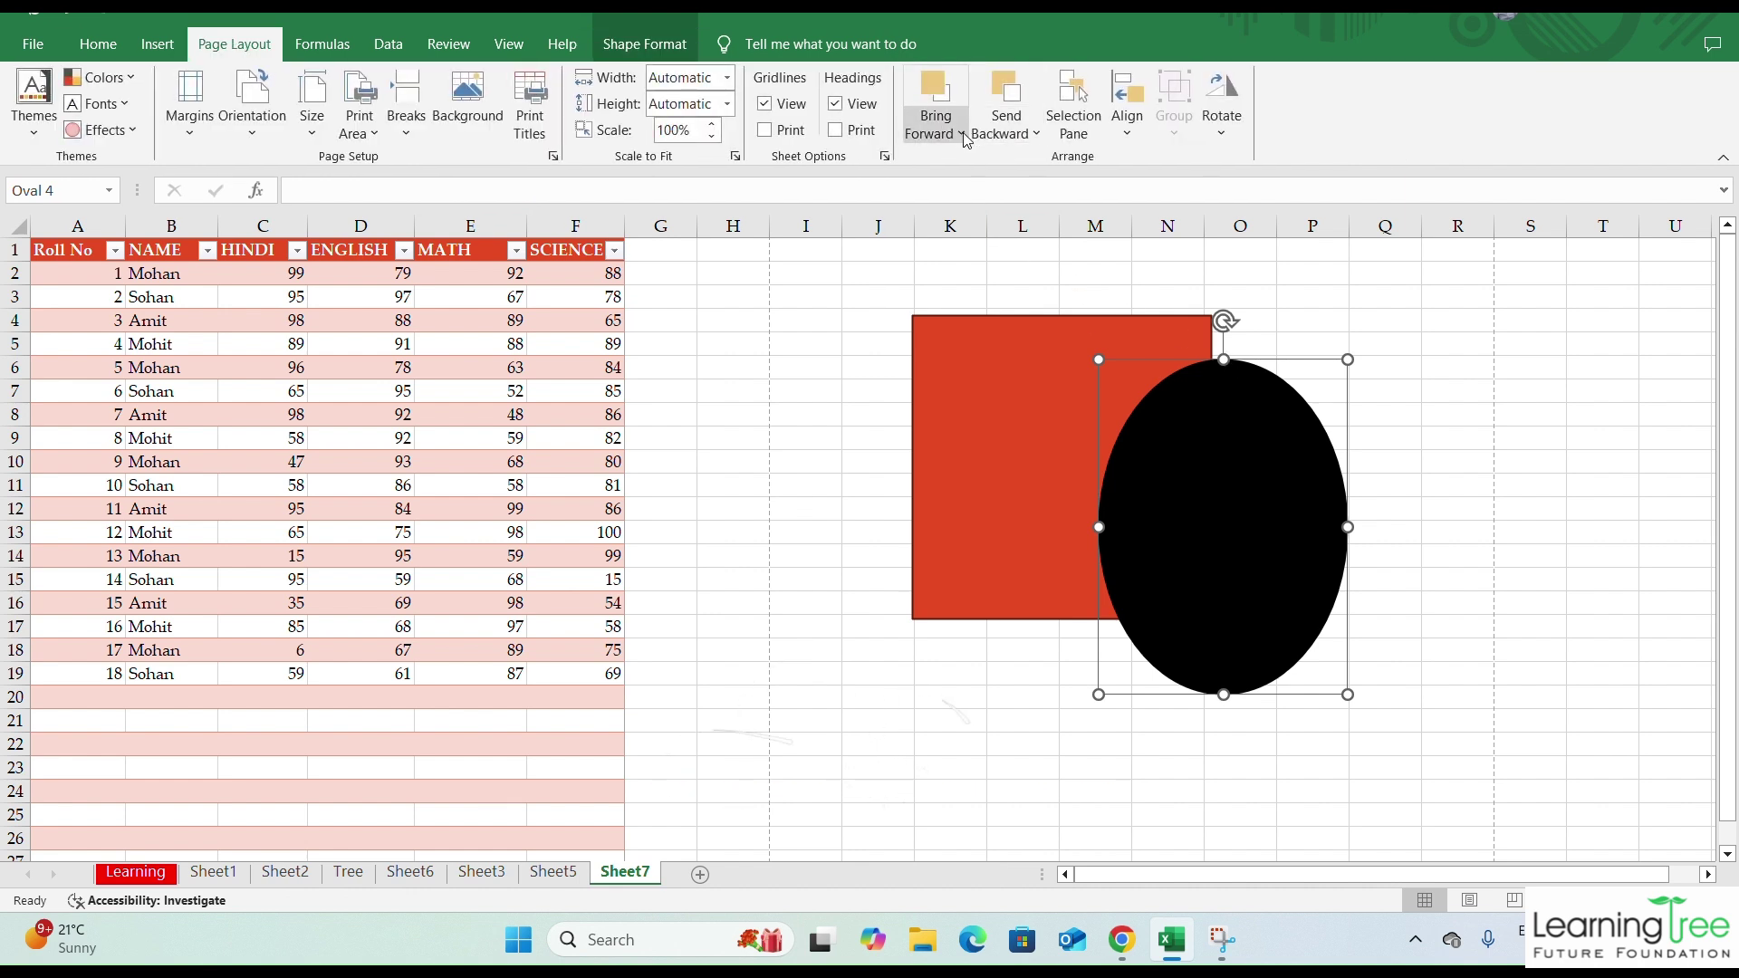
click(1037, 133)
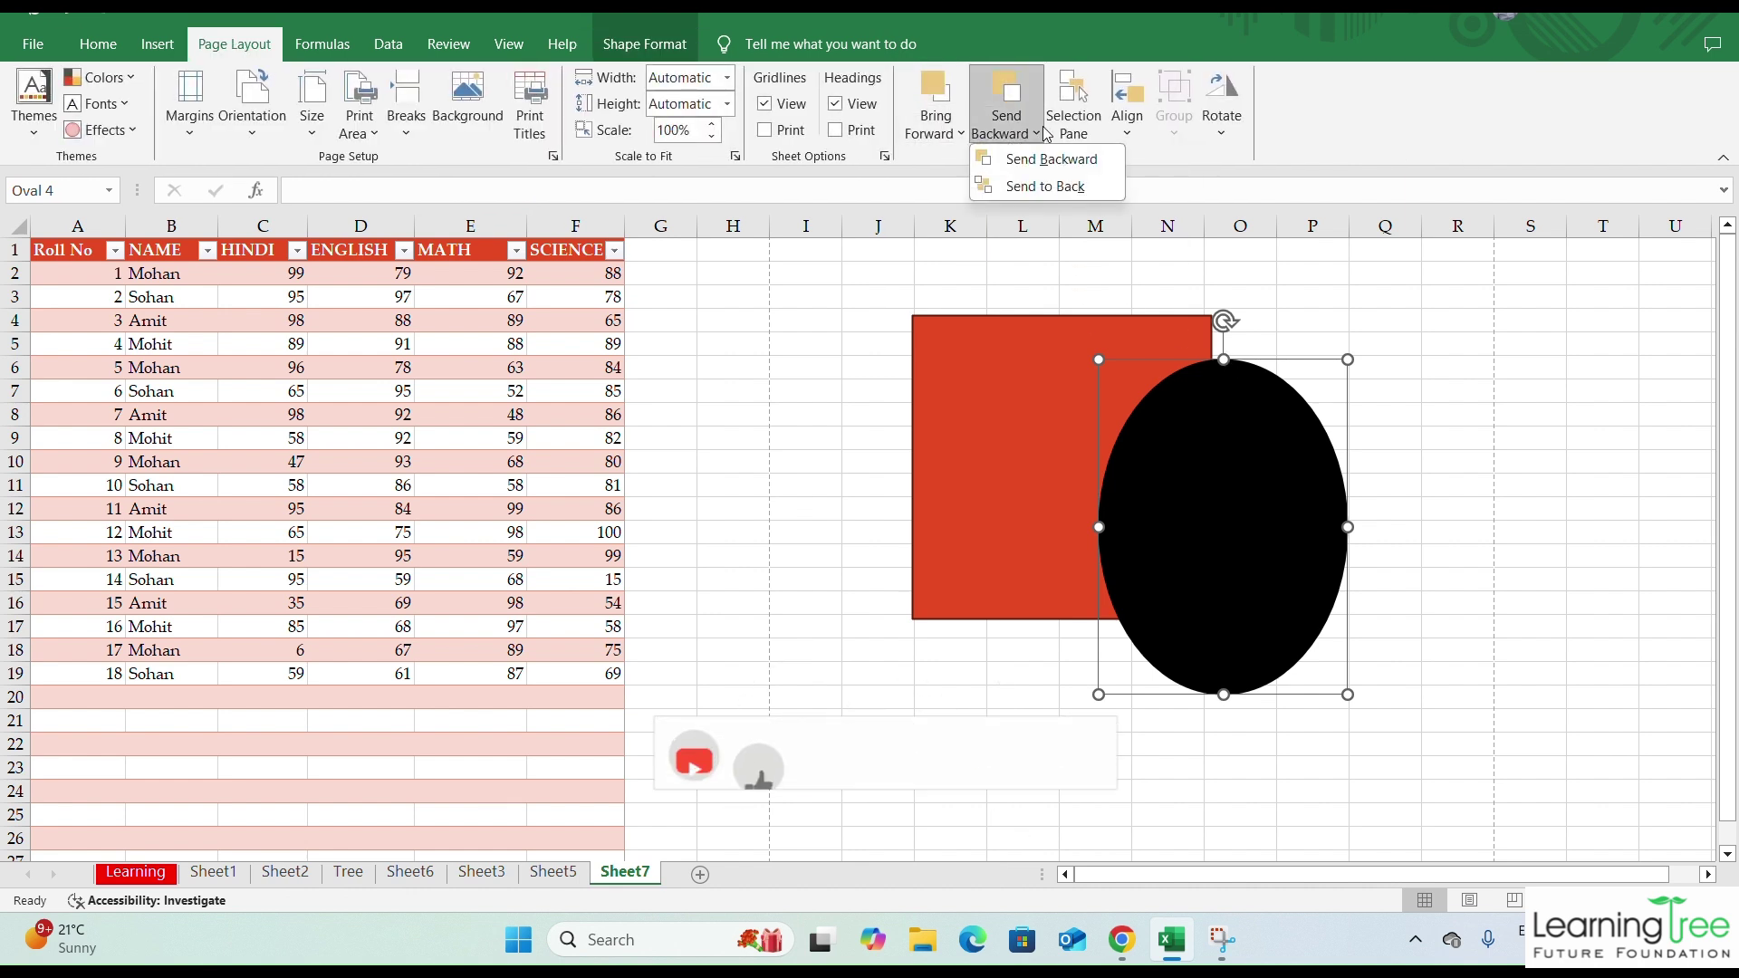
click(1059, 188)
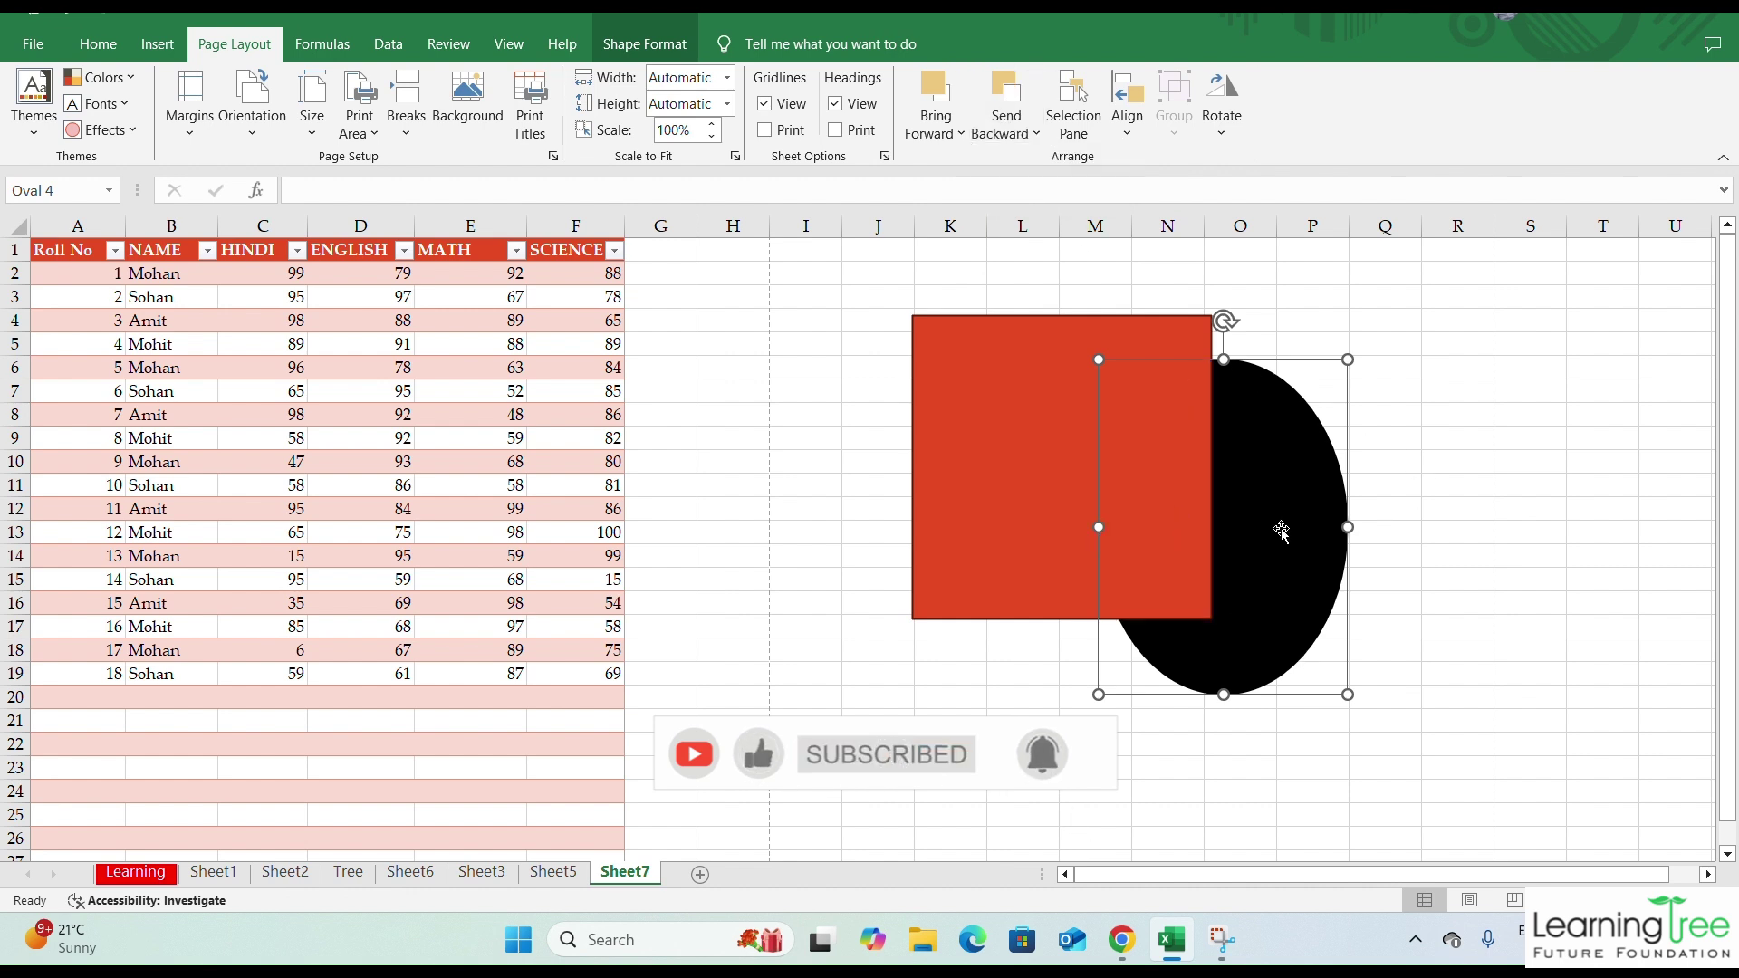
drag(1347, 527, 1406, 526)
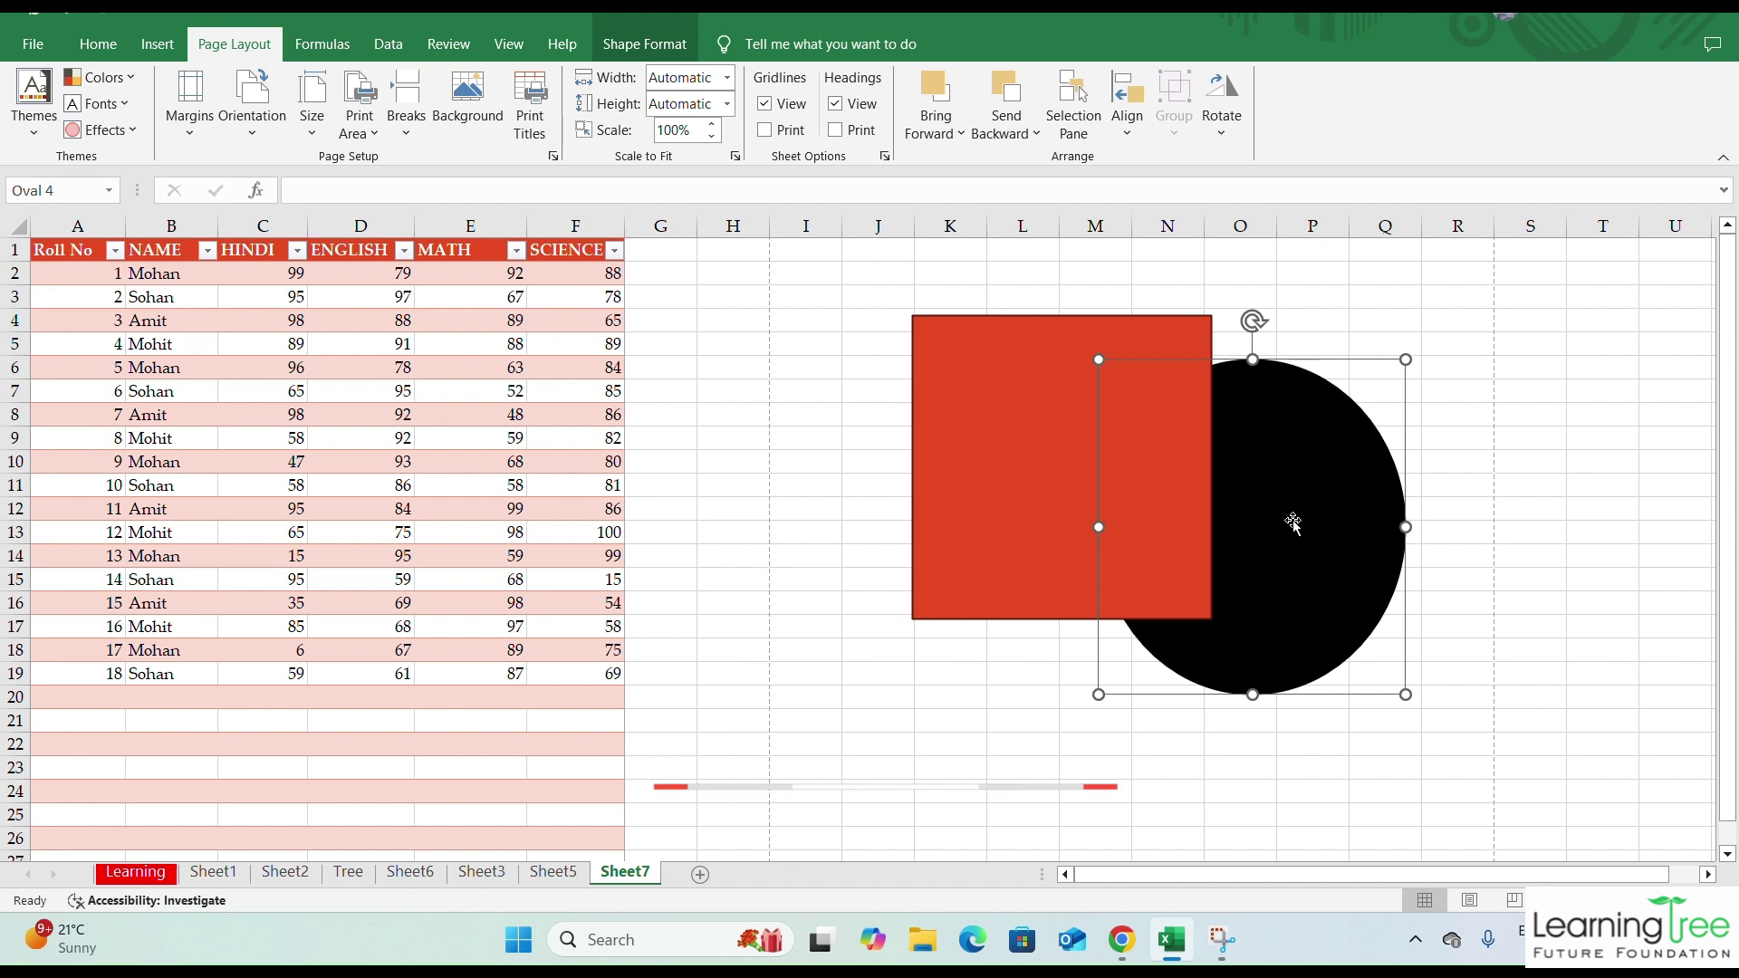
- Bring the black oval to the front of the rectangle, send it to the back again, and return it to the front
click(962, 134)
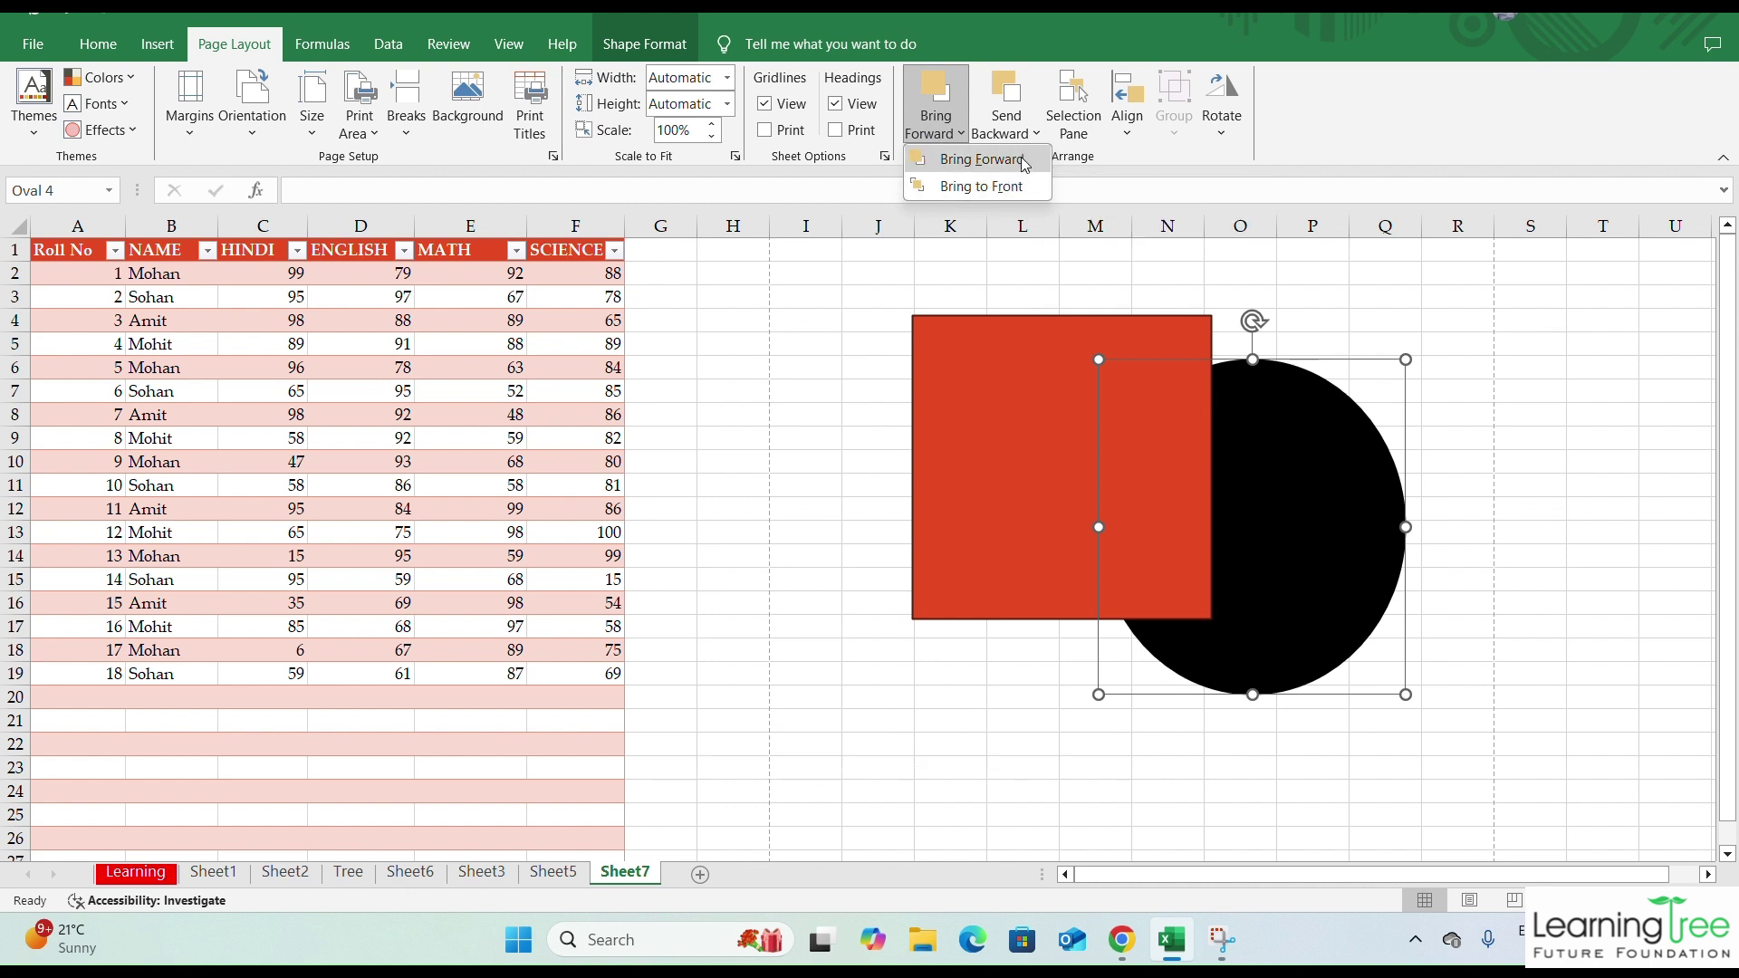
click(1023, 186)
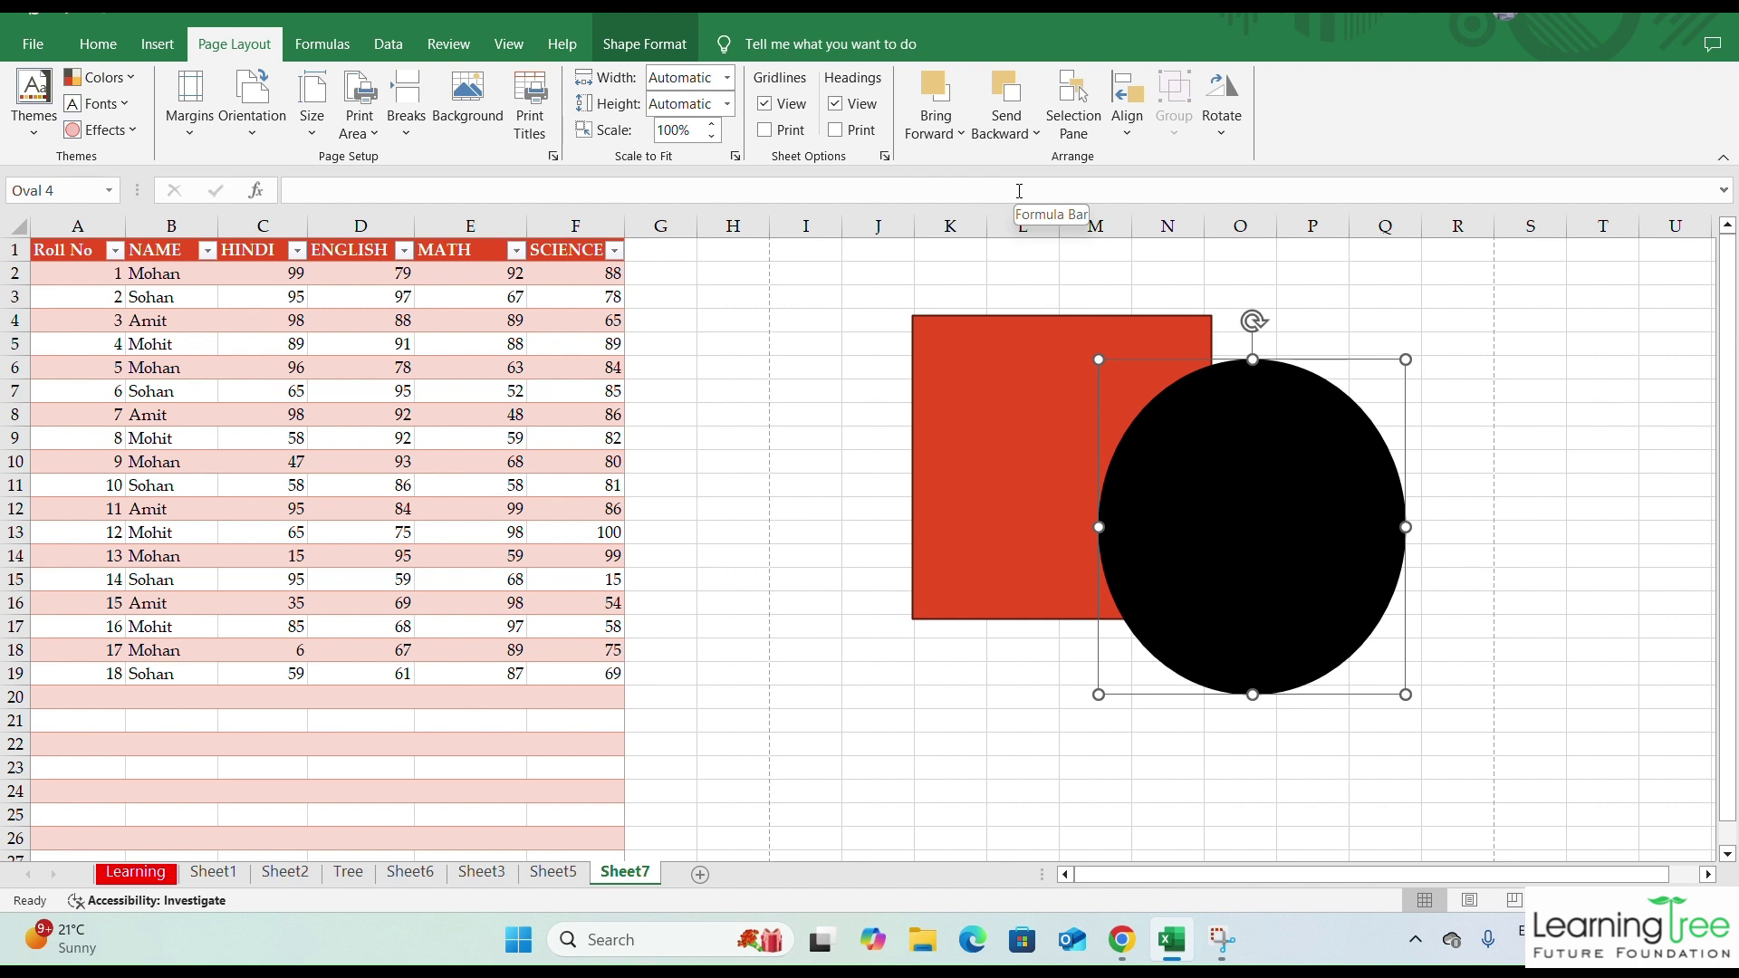
click(1005, 112)
click(1030, 186)
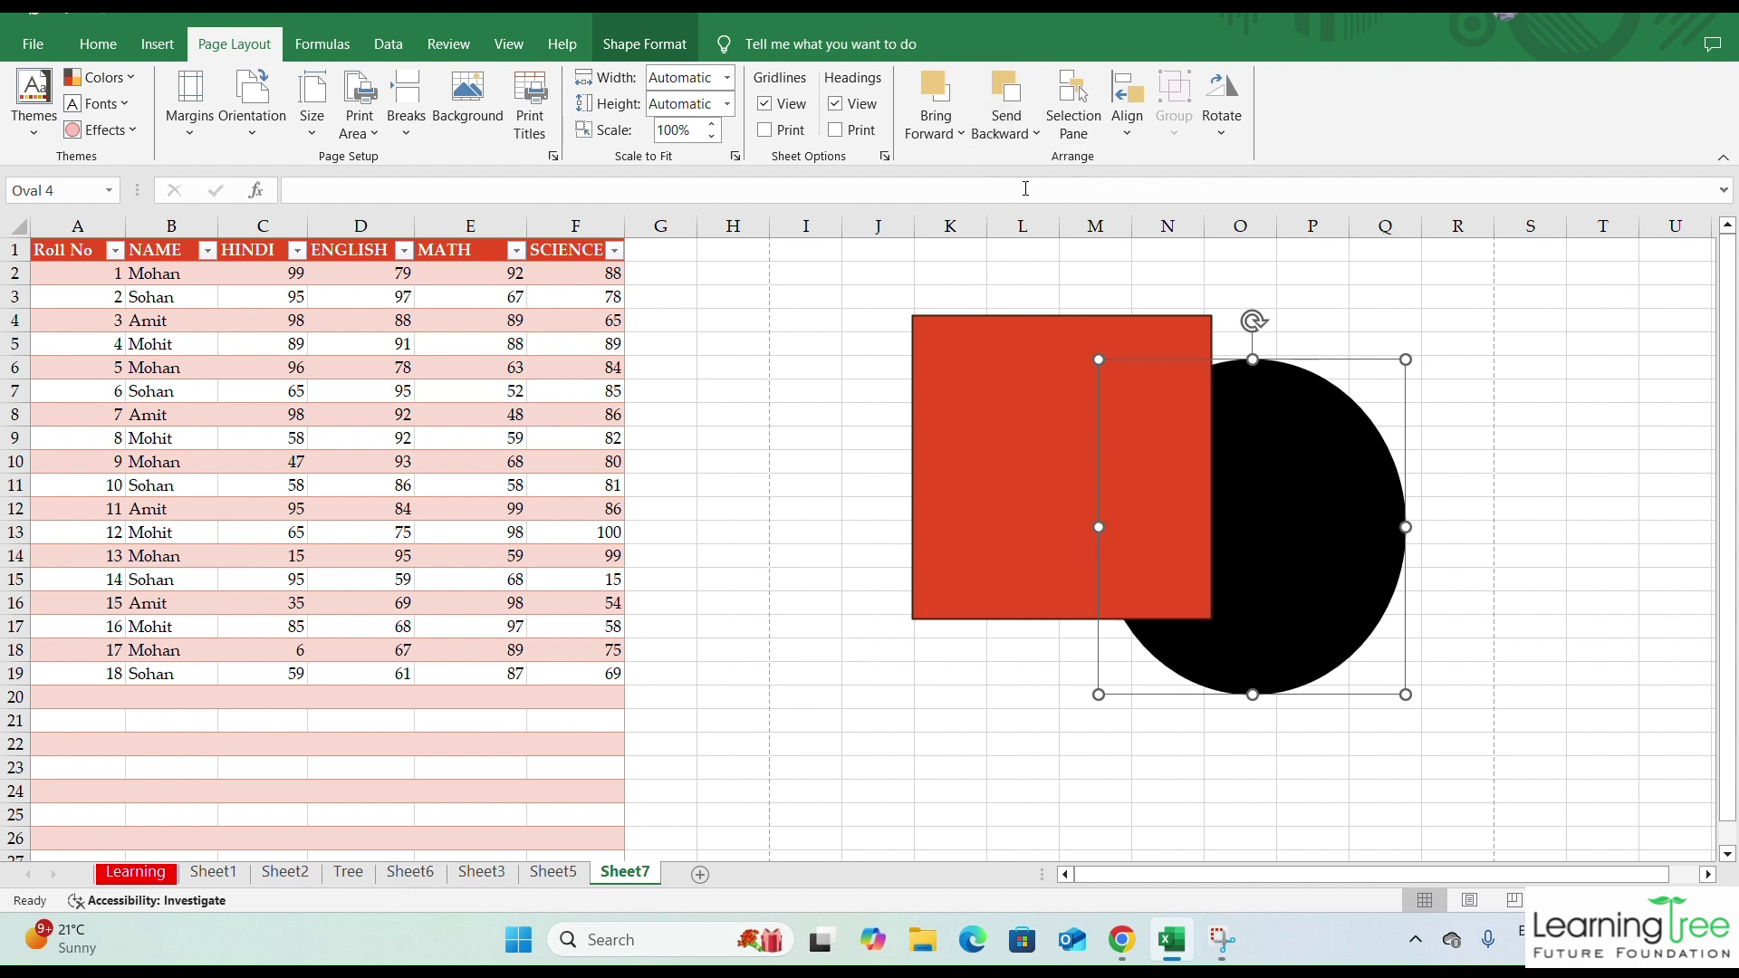
click(949, 126)
click(958, 183)
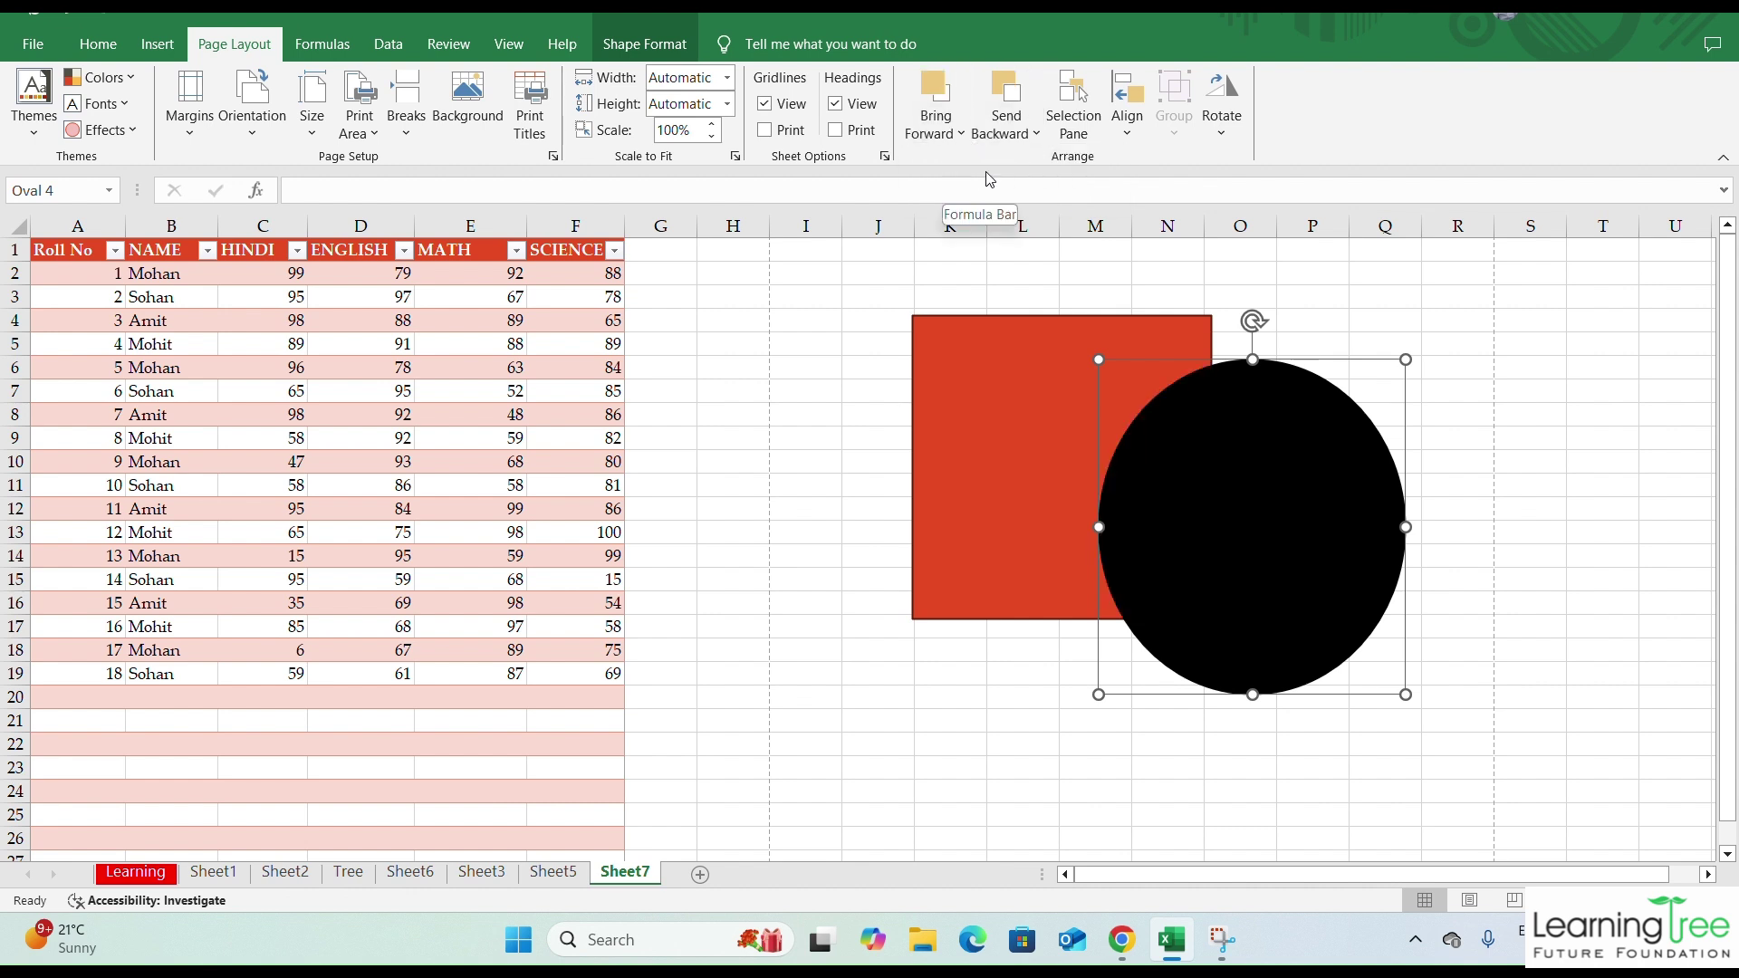
- Display the list of shapes on the sheet and reposition both shapes so the black oval overlaps the red rectangle's left edge
click(1078, 104)
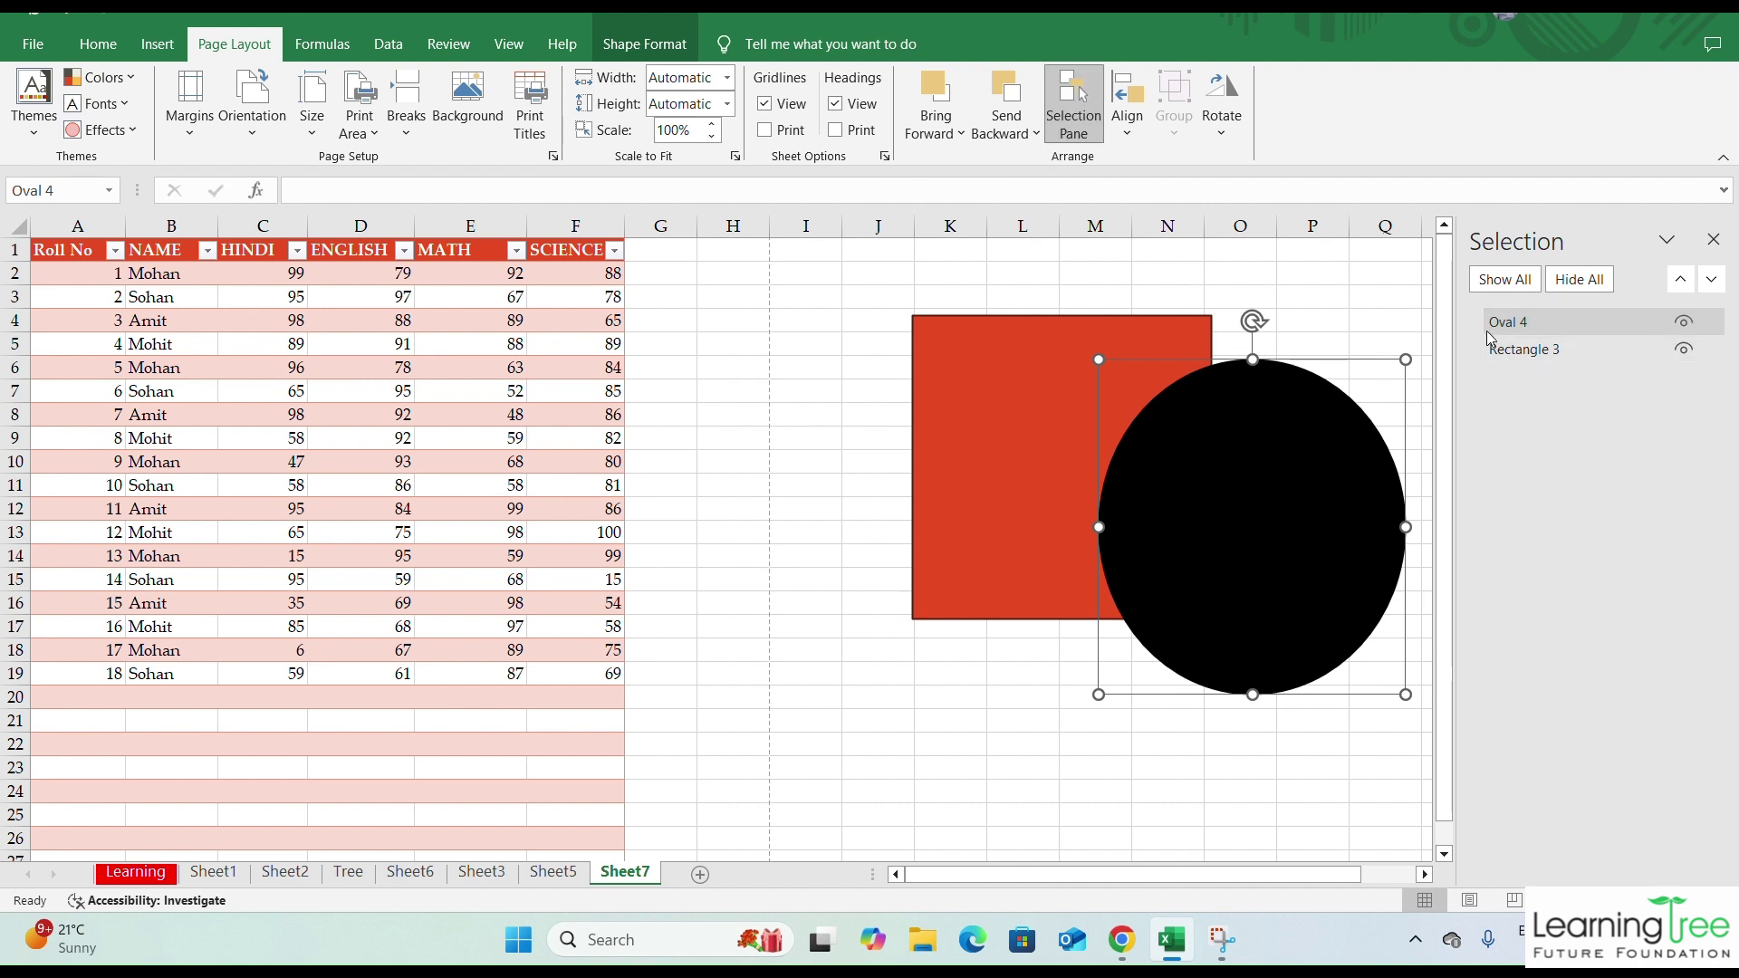
drag(1281, 482, 1295, 524)
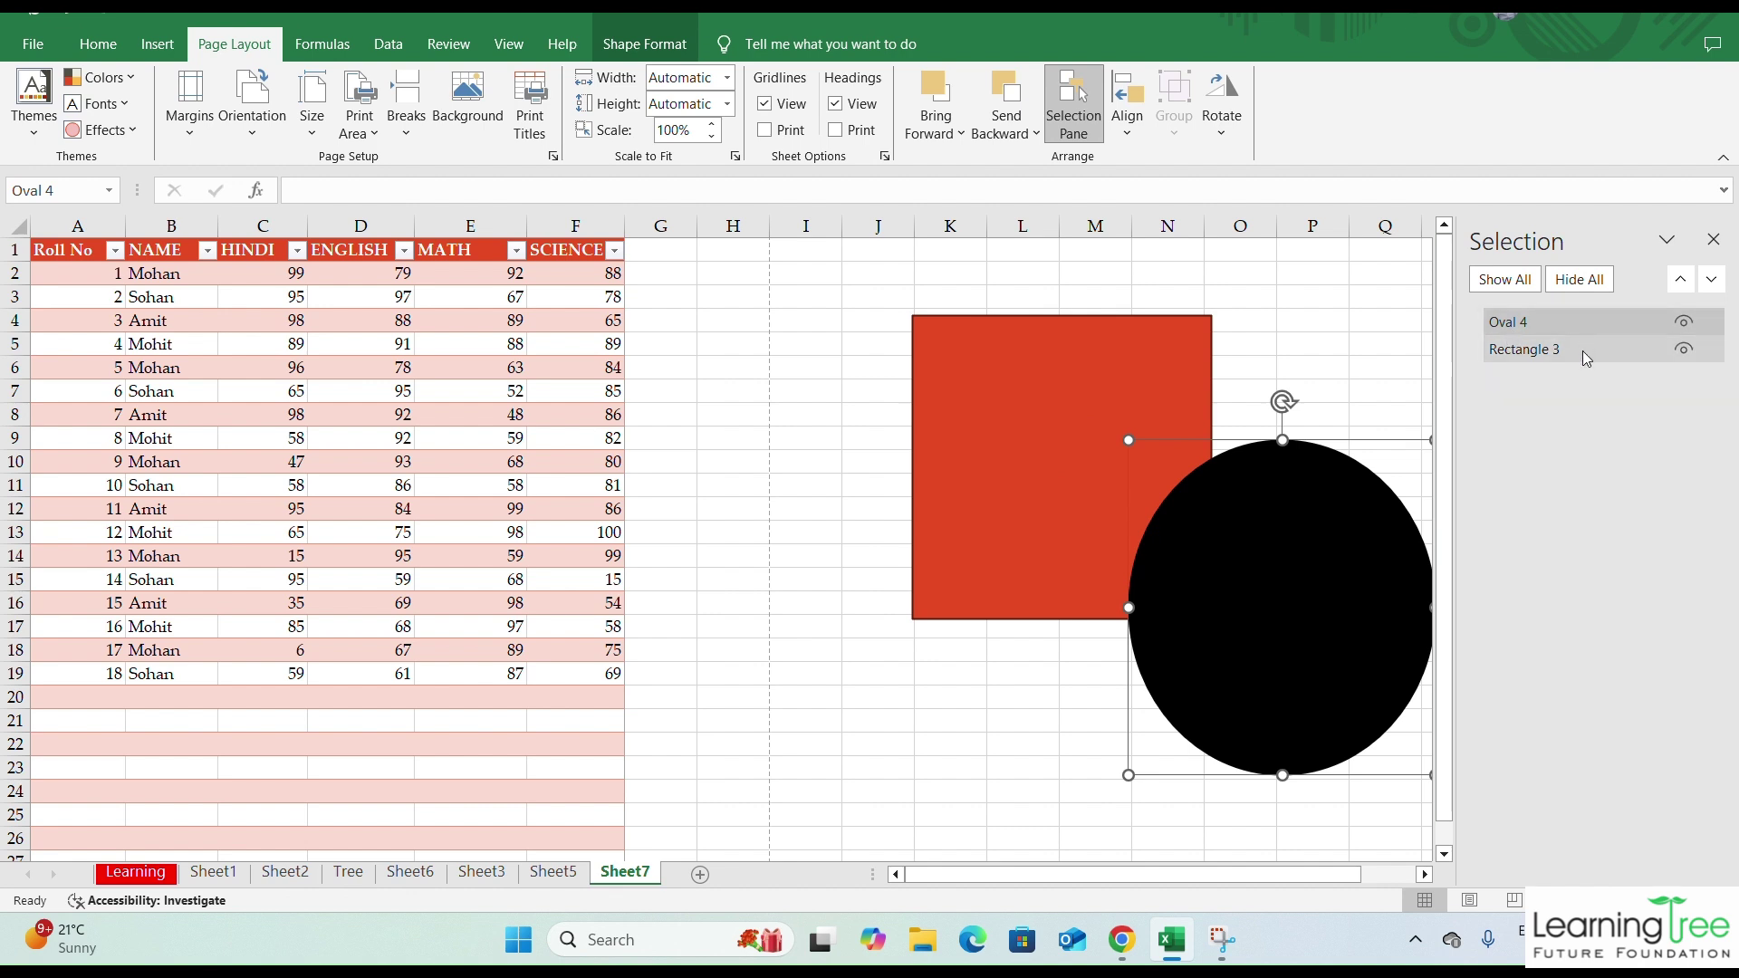
drag(1220, 604, 1003, 598)
drag(1092, 389, 1218, 410)
drag(987, 598, 853, 490)
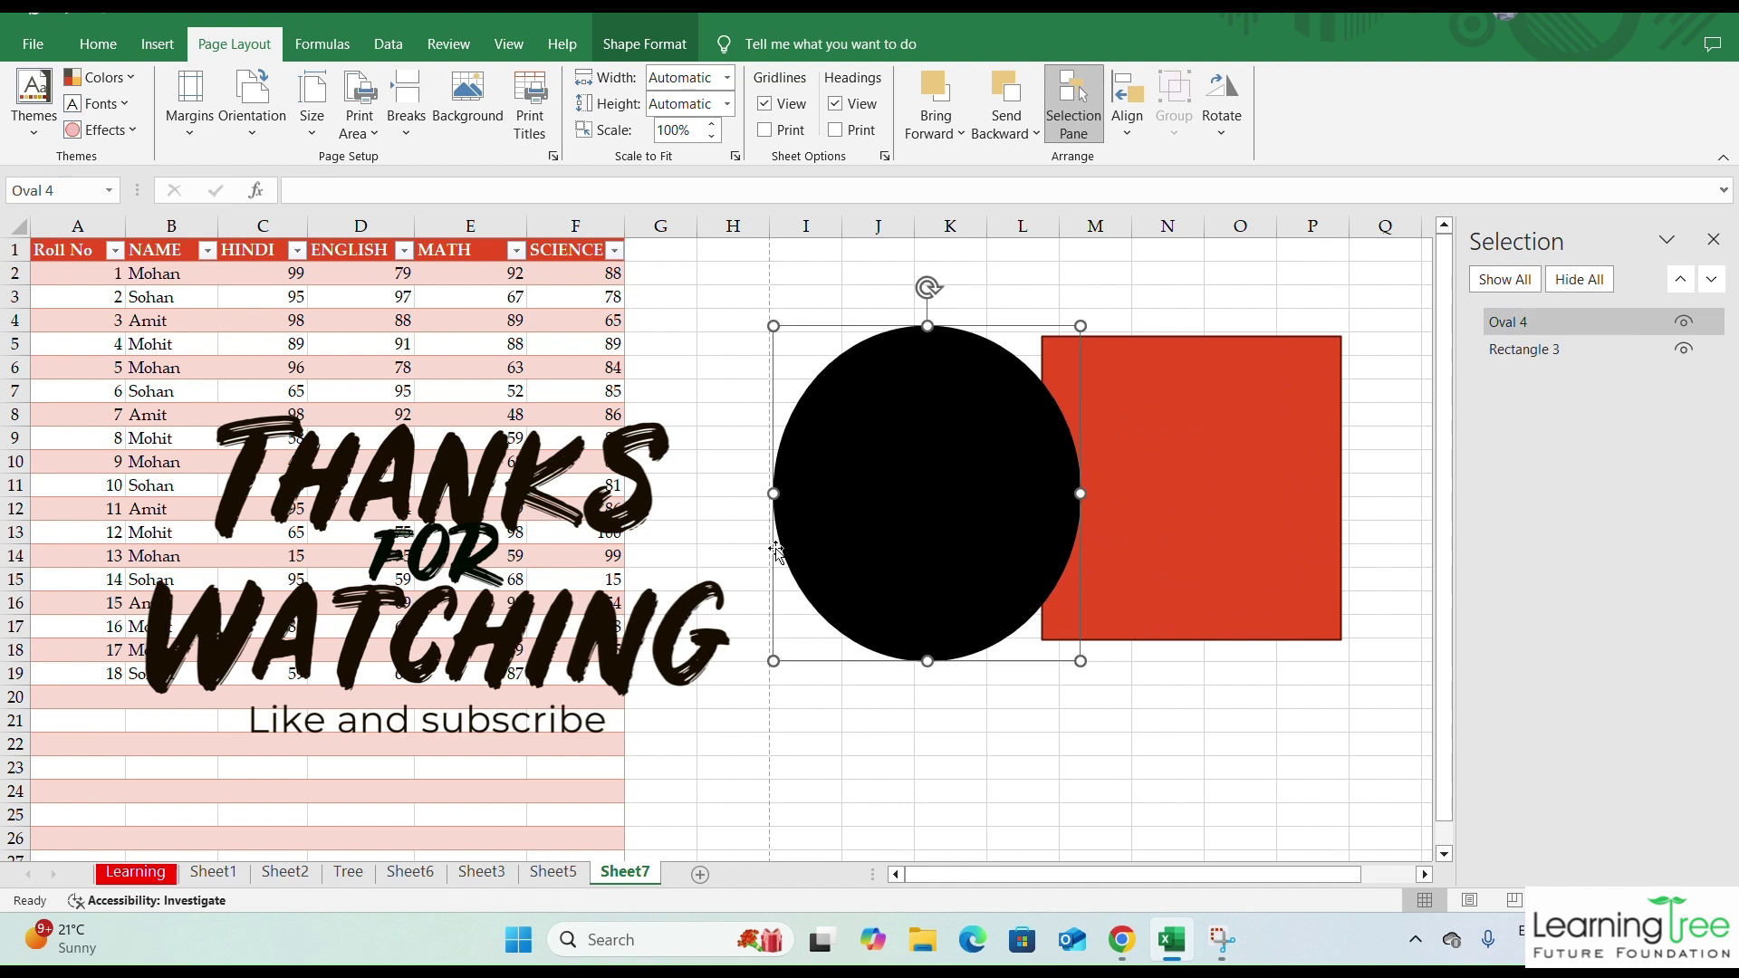
click(1712, 240)
- Open the alignment options for the selected black oval
click(1128, 134)
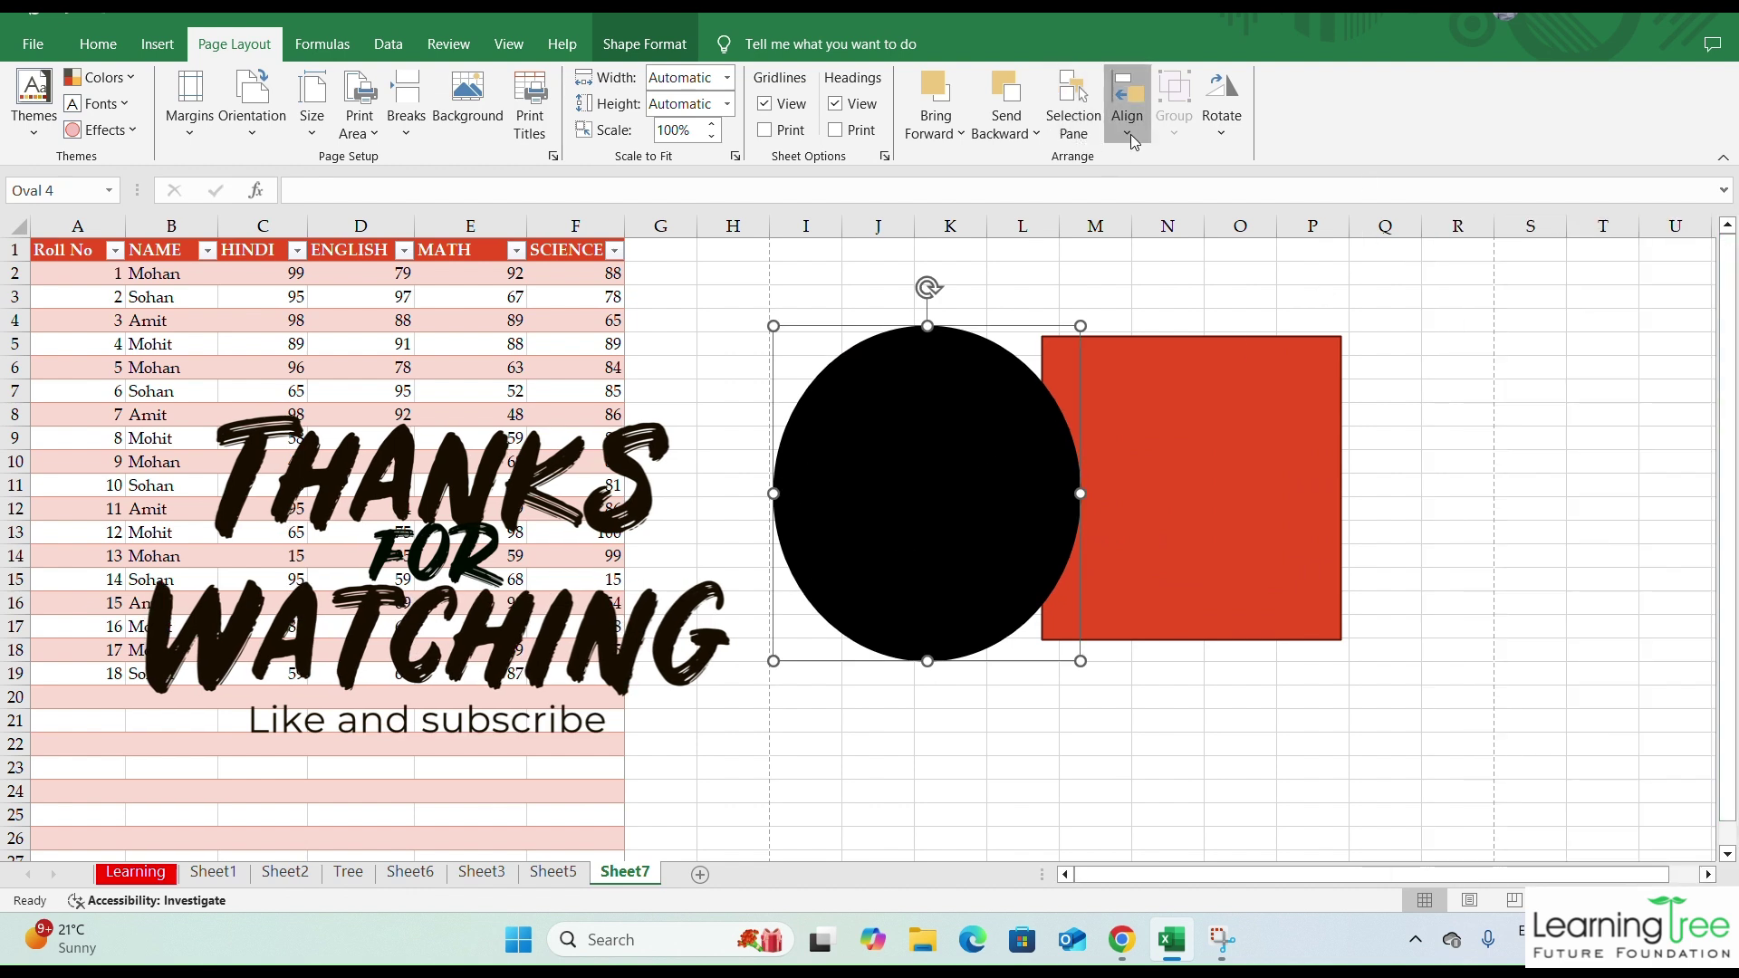